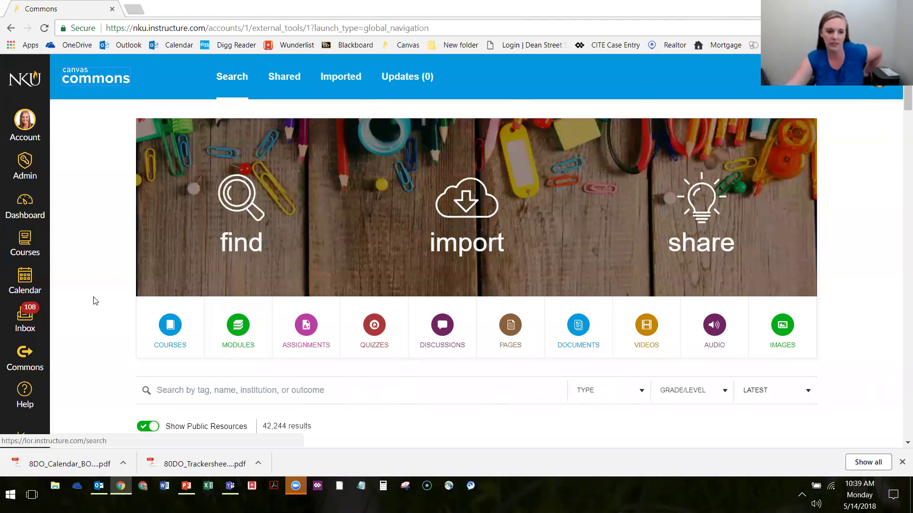
# Step: Search the shared Commons resources for "mla" and browse the matching items
pyautogui.scroll(-4, 109, 298)
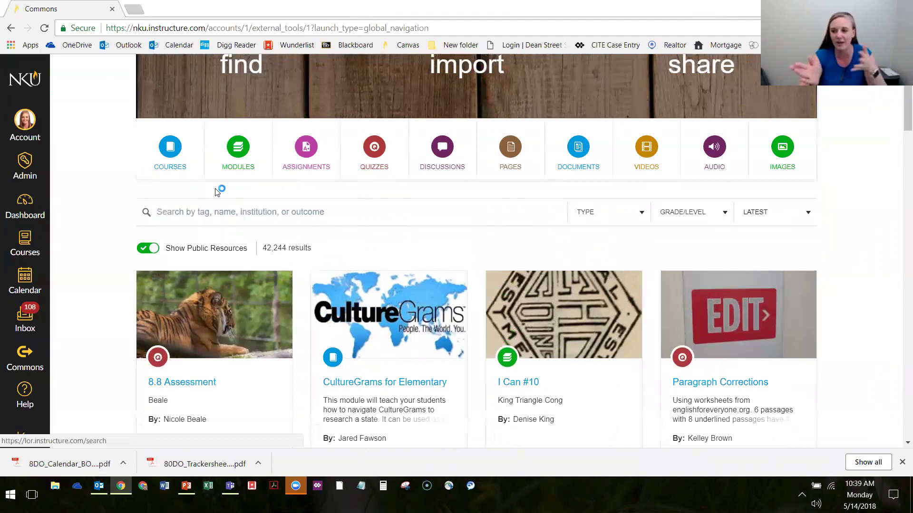
pyautogui.click(207, 213)
pyautogui.write('mla')
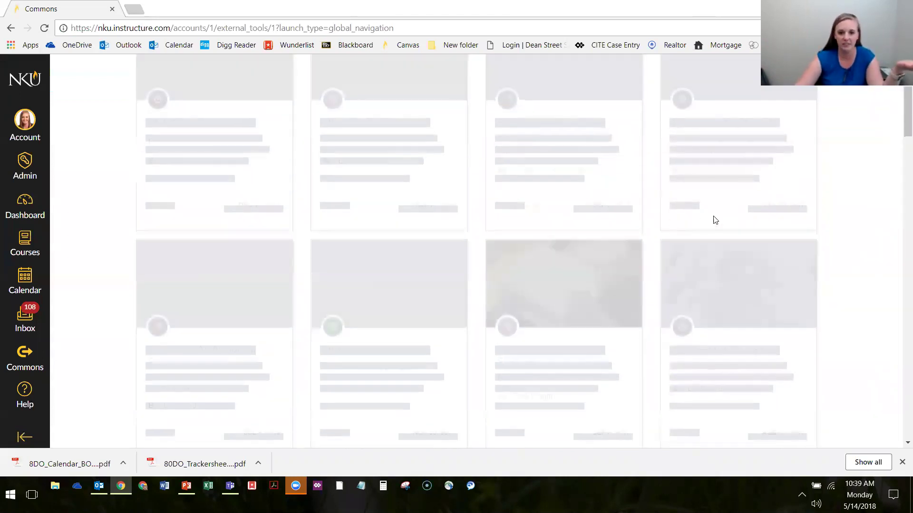
pyautogui.scroll(-5, 834, 192)
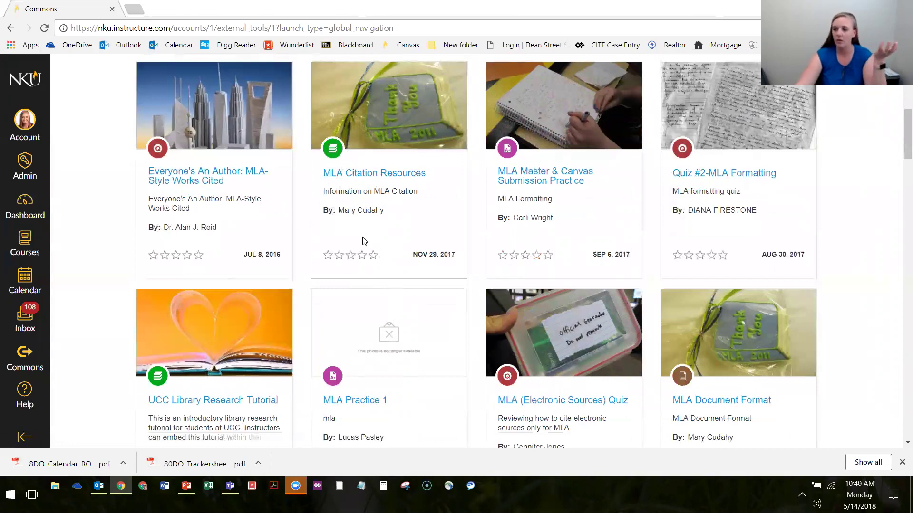
pyautogui.scroll(-3, 289, 399)
pyautogui.scroll(-1, 464, 261)
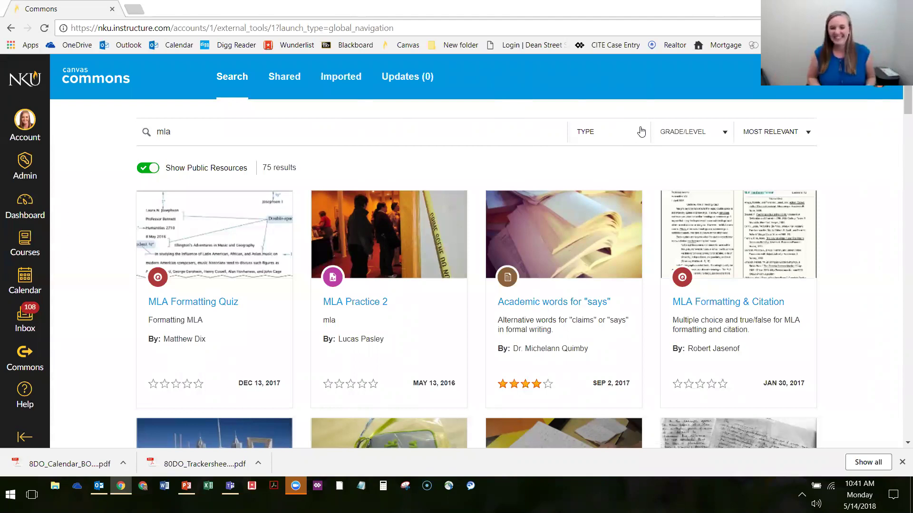
pyautogui.scroll(-2, 106, 191)
pyautogui.scroll(2, 106, 191)
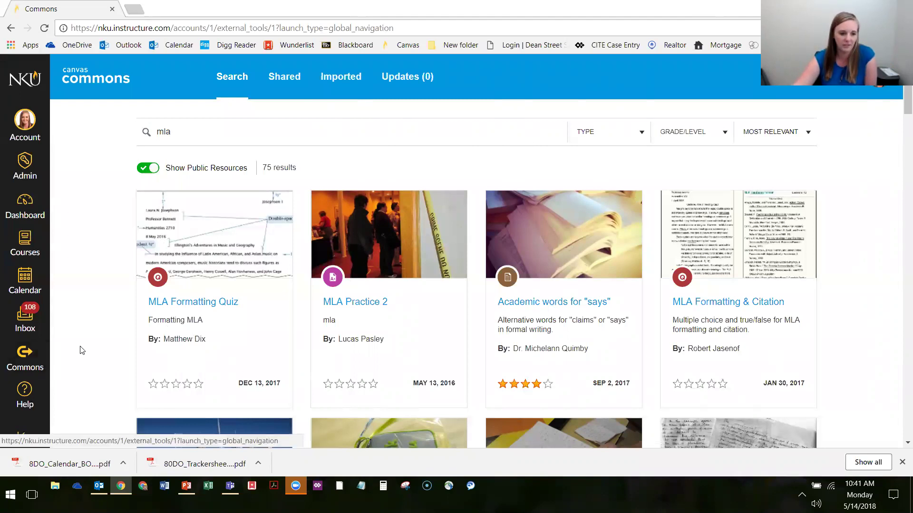
pyautogui.scroll(-1, 114, 352)
pyautogui.scroll(1, 461, 342)
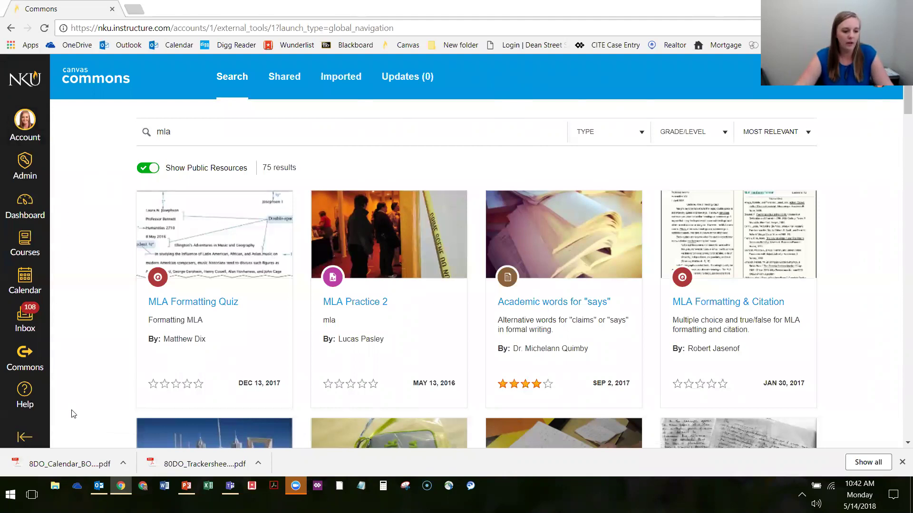
# Step: View the Help form for asking an instructor a question, including its course choices, and cancel it without sending a message
pyautogui.click(24, 391)
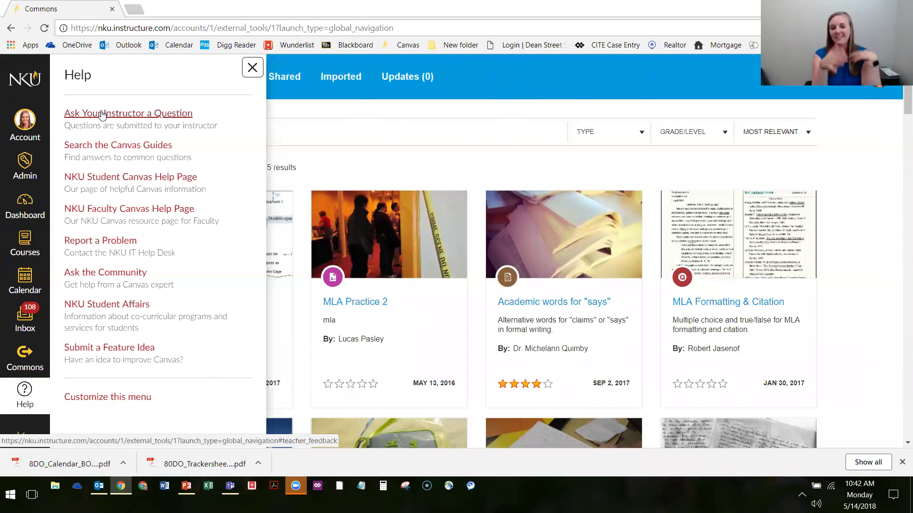
pyautogui.click(102, 115)
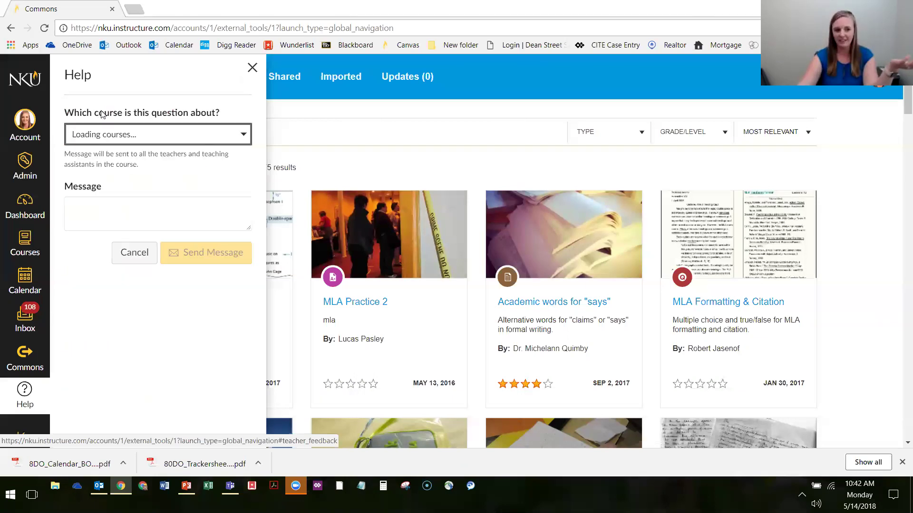
pyautogui.click(134, 135)
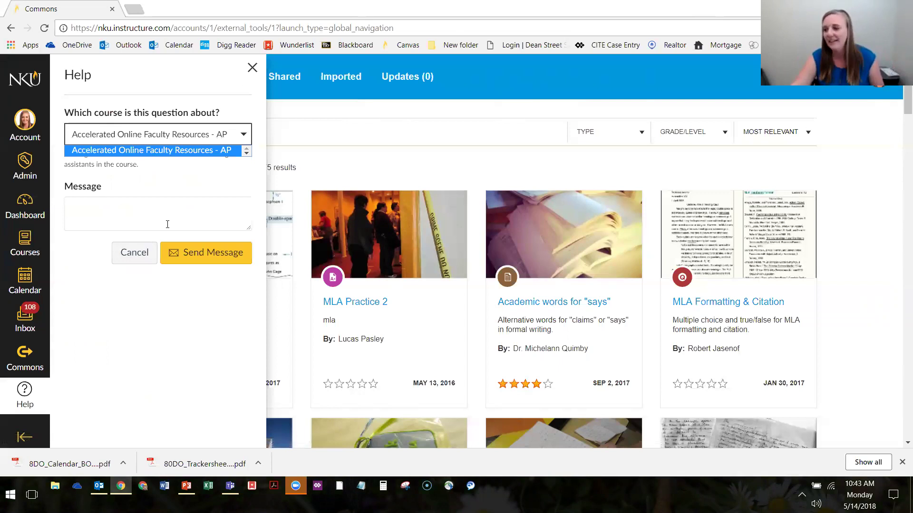
pyautogui.click(143, 251)
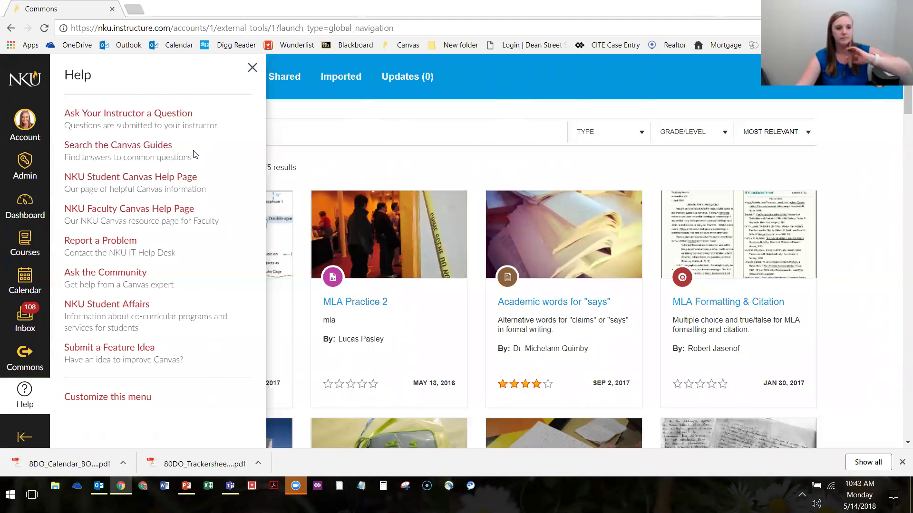
# Step: Open the Canvas Guides from the Help options and search them for "create multiple choice chestions"
pyautogui.click(132, 145)
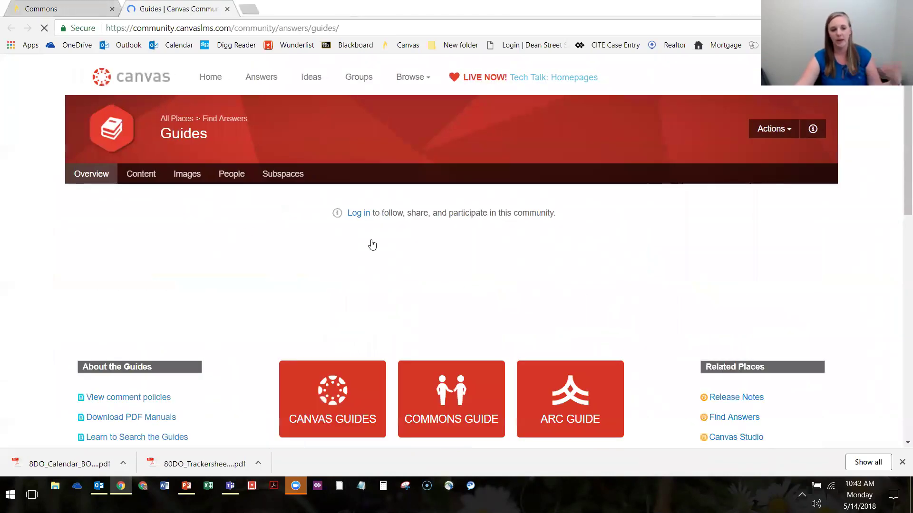
pyautogui.click(347, 306)
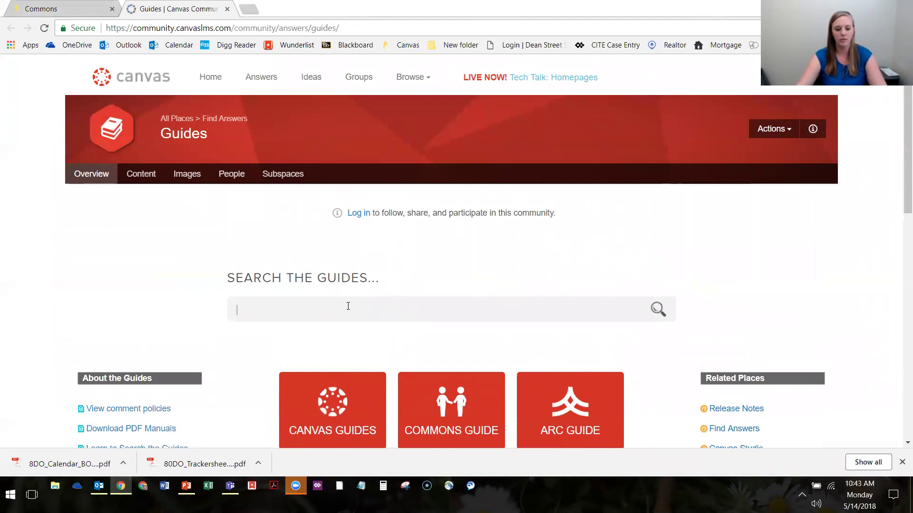
pyautogui.write('create mult')
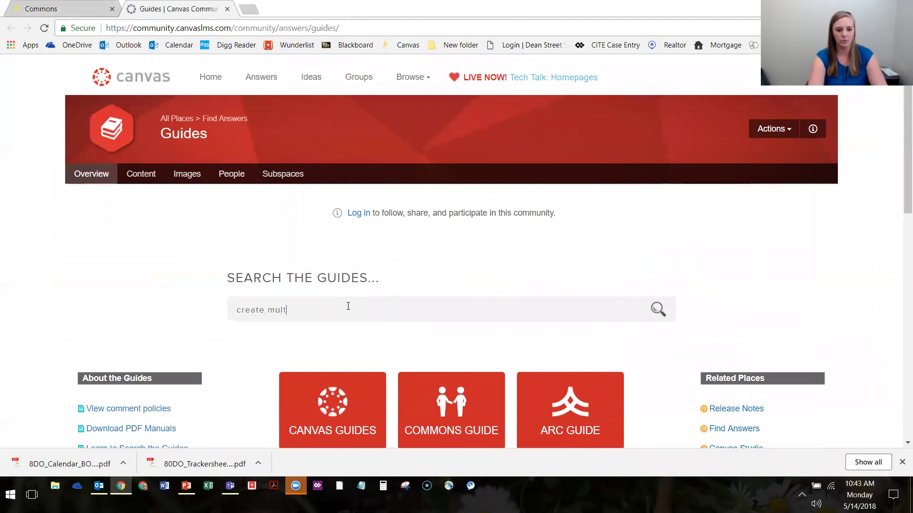
pyautogui.write('iple choi')
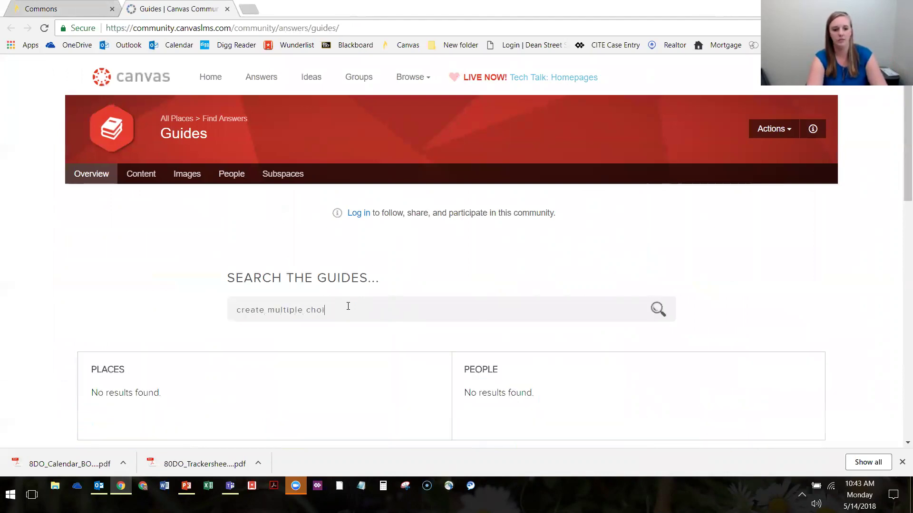
pyautogui.write('ce chestions')
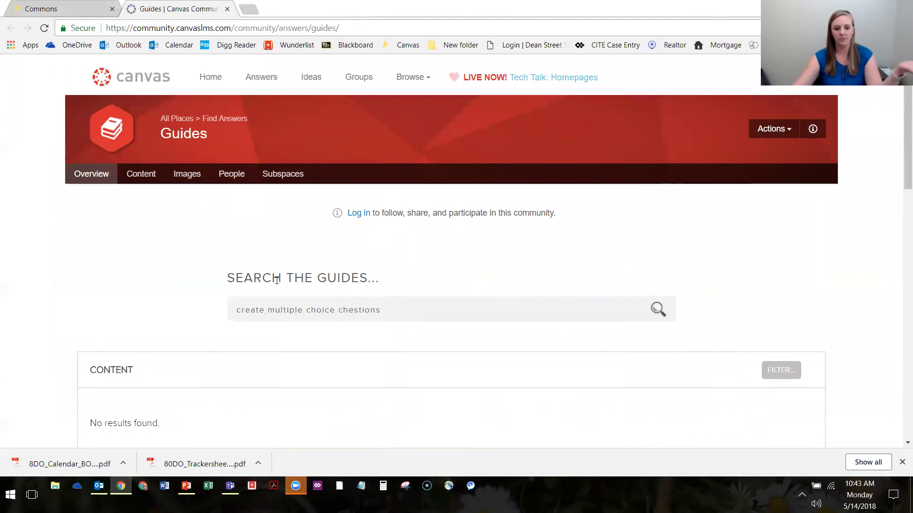
# Step: Look through the guide articles found by the search and close the Guides page
pyautogui.scroll(-15, 216, 248)
pyautogui.scroll(10, 198, 198)
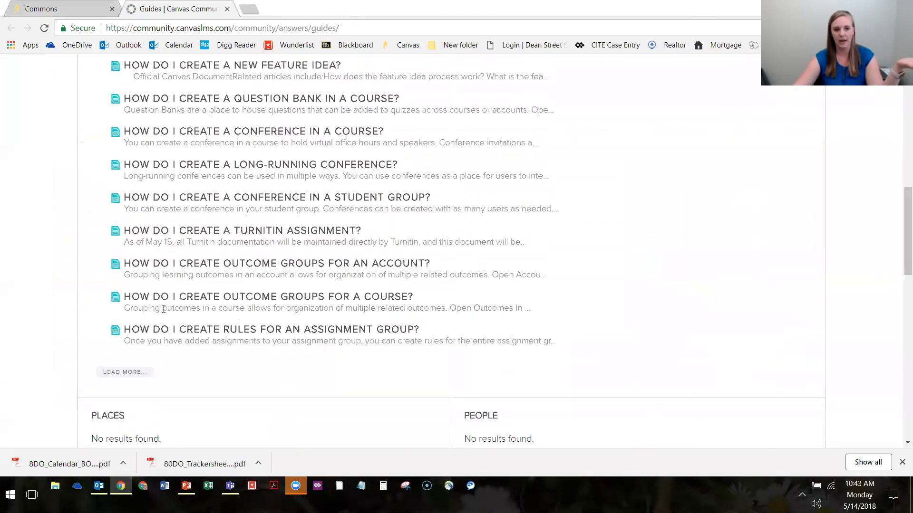
pyautogui.scroll(11, 280, 214)
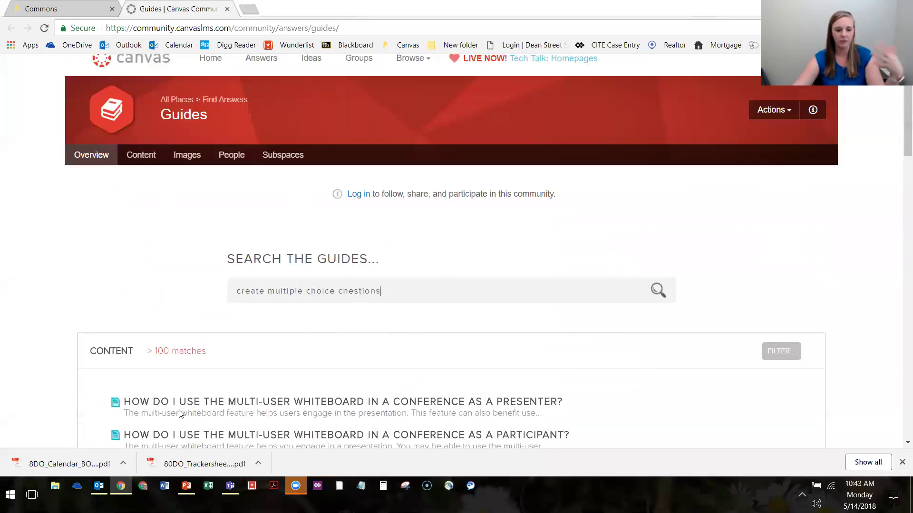
pyautogui.click(64, 9)
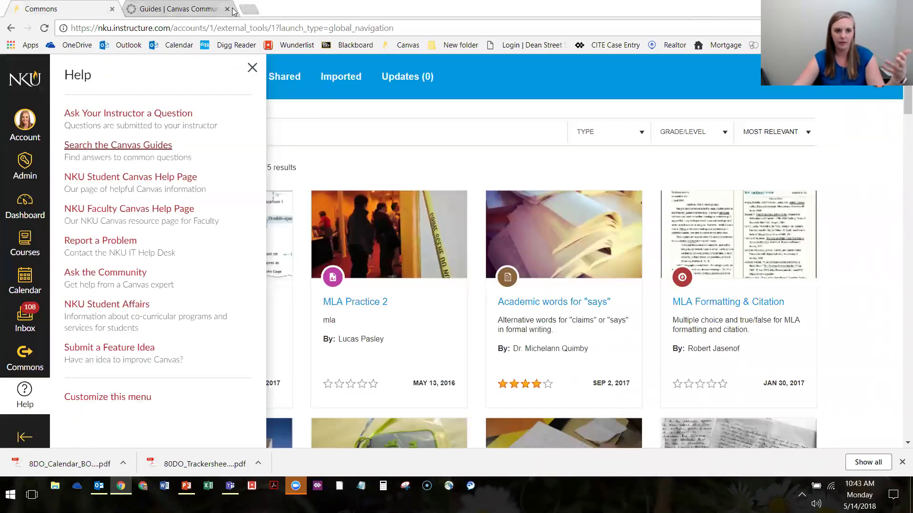
pyautogui.click(227, 9)
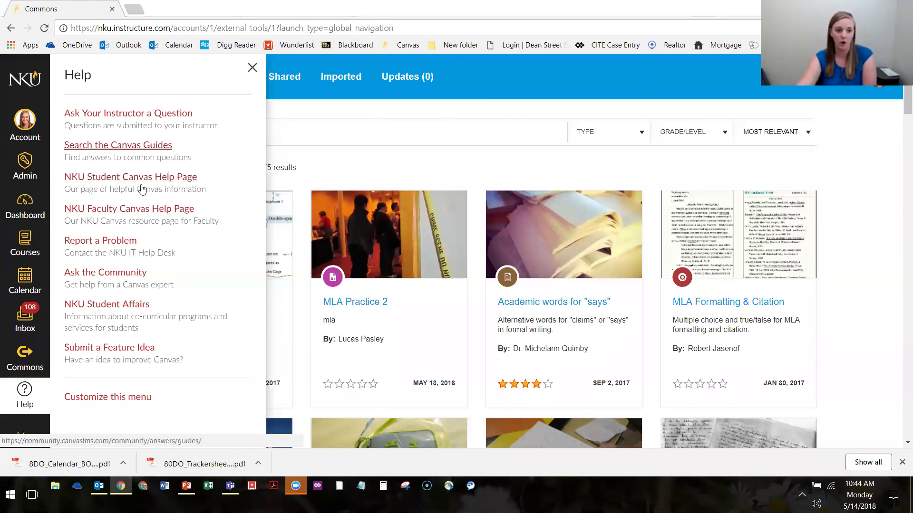
# Step: Open the NKU Student Canvas Help Page, review its tutorial videos and topic links, and close the page
pyautogui.click(86, 183)
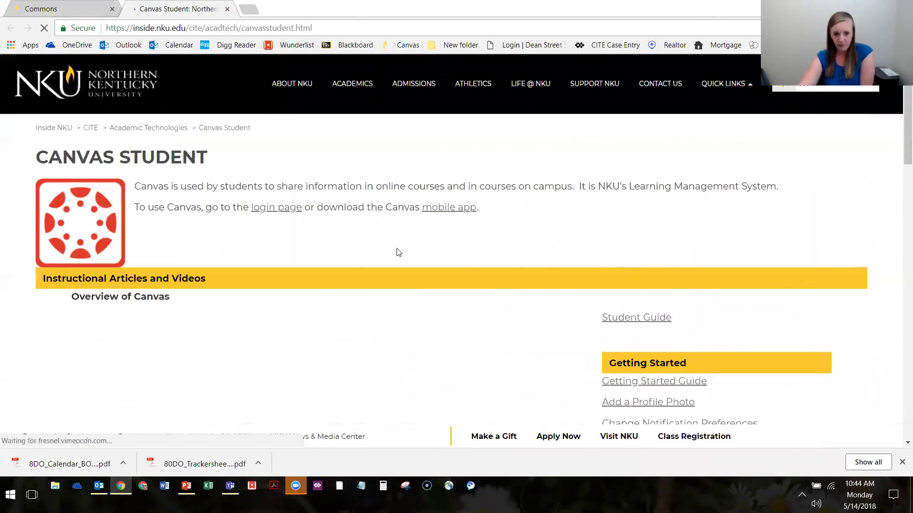
pyautogui.scroll(-2, 385, 232)
pyautogui.scroll(-1, 387, 219)
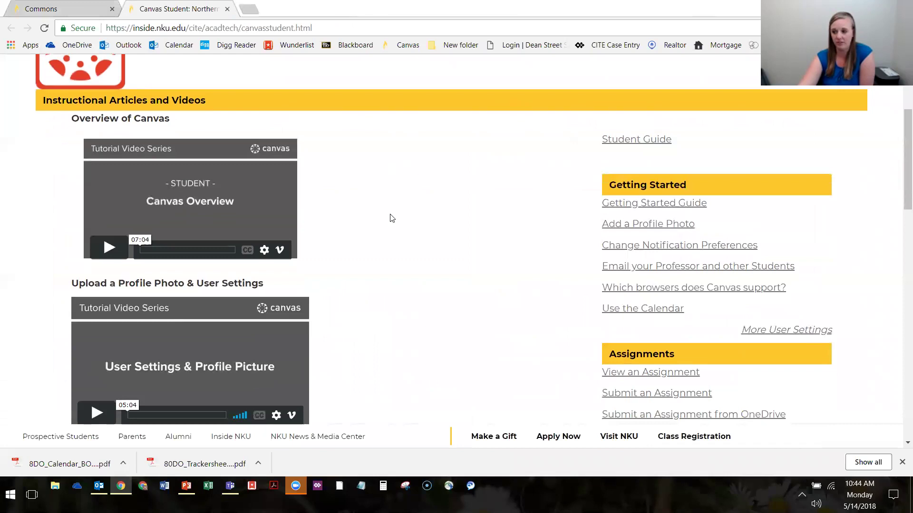
pyautogui.scroll(1, 390, 218)
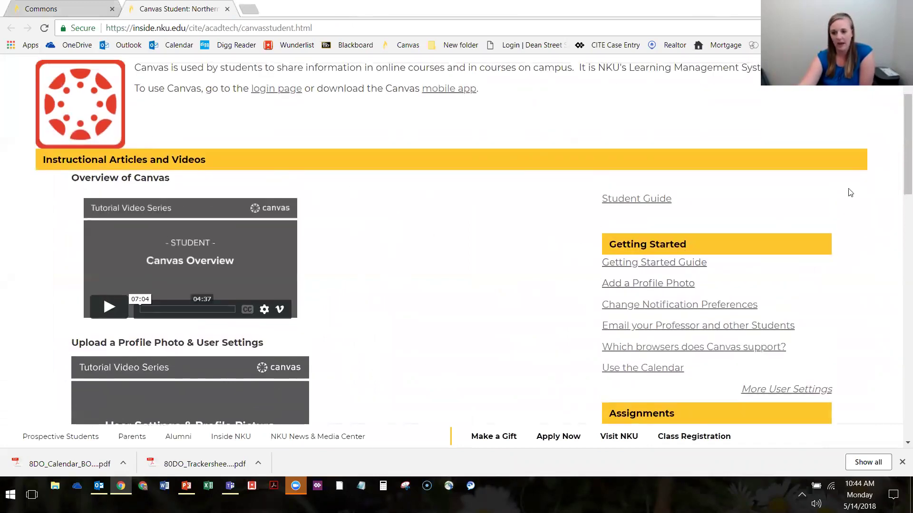
pyautogui.scroll(-3, 755, 220)
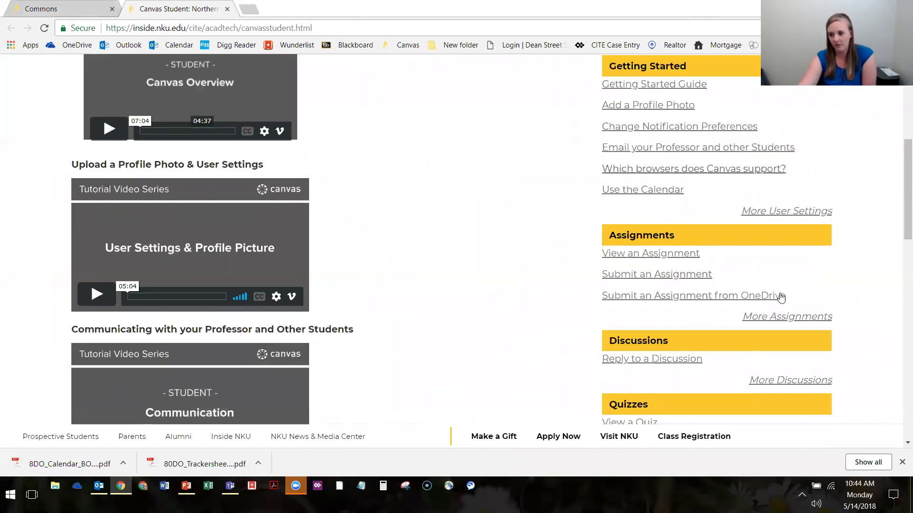
pyautogui.click(64, 9)
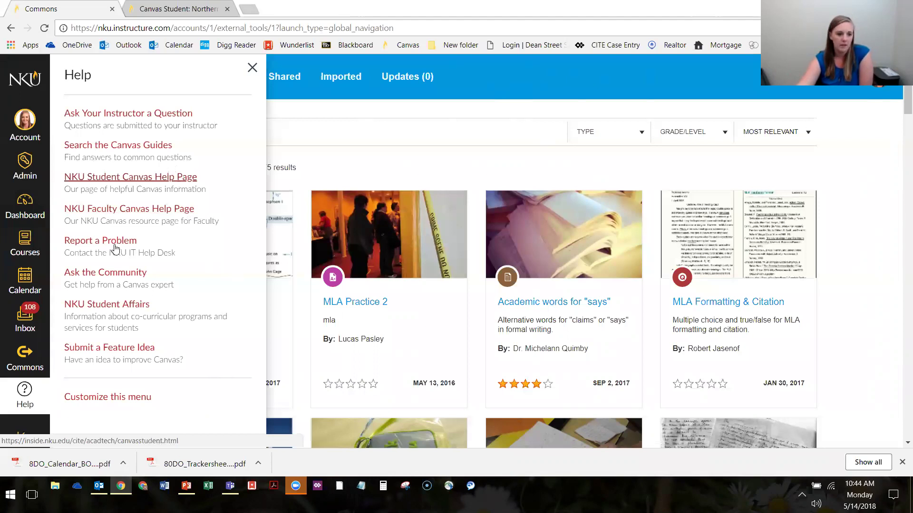
pyautogui.click(228, 9)
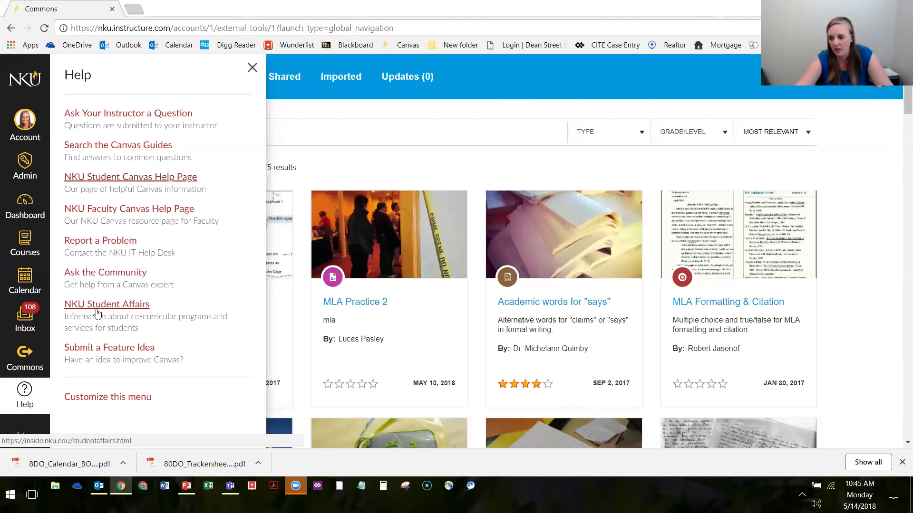
# Step: Close the Help options and dismiss the browser's list of downloaded files
pyautogui.moveTo(71, 316); pyautogui.dragTo(157, 329)
pyautogui.click(157, 329)
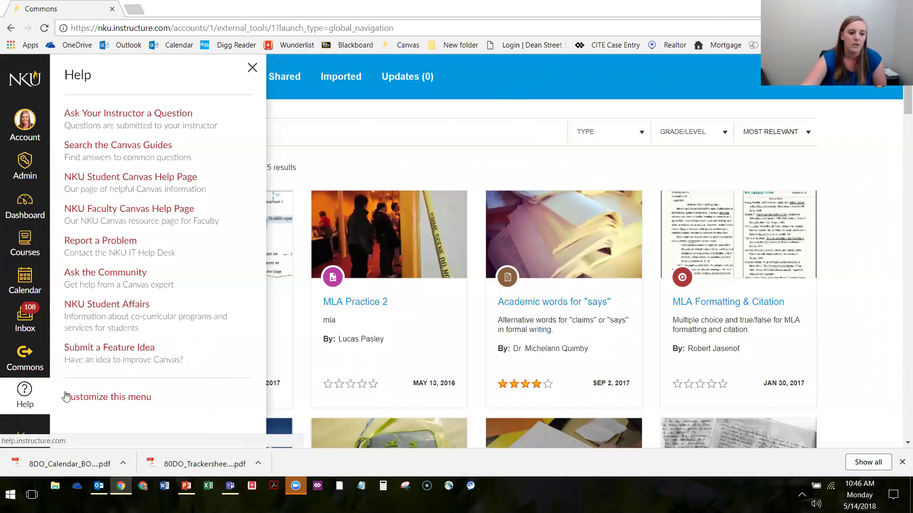
pyautogui.click(24, 399)
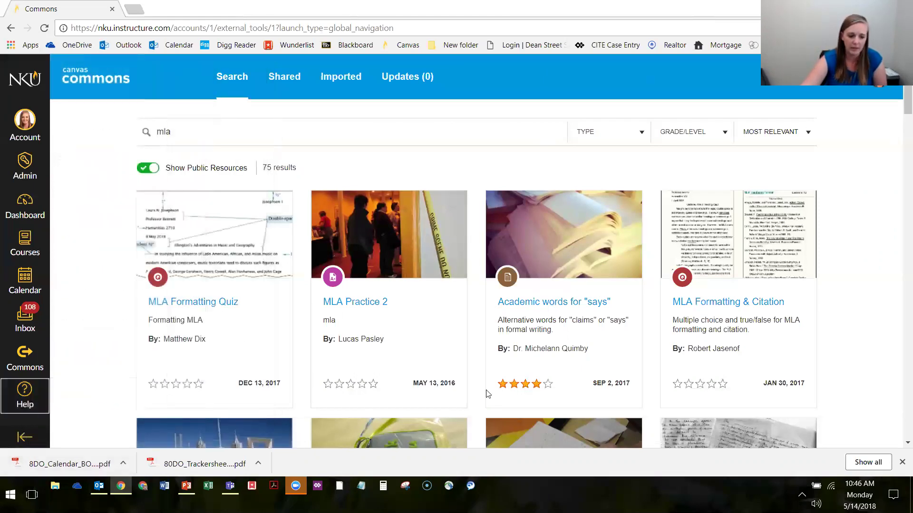
pyautogui.click(901, 462)
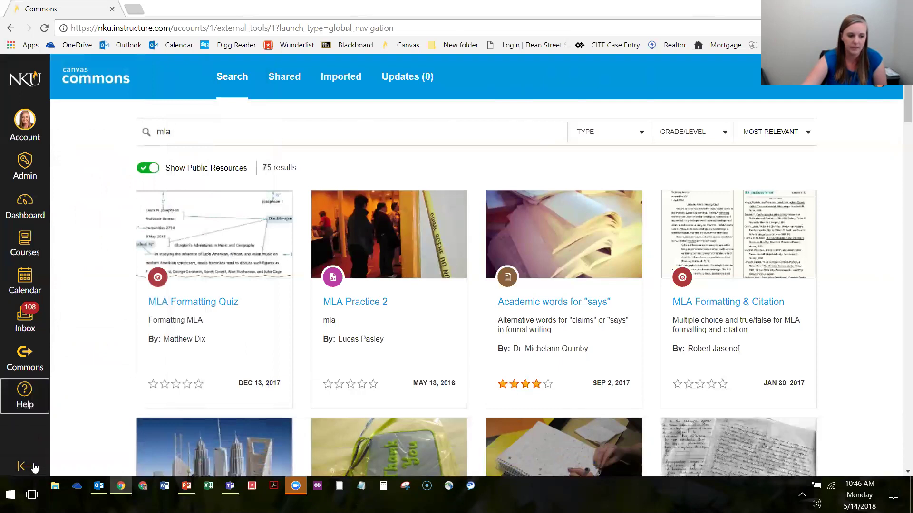
# Step: Minimize the global navigation to icons only and expand it again to show its labels
pyautogui.click(20, 470)
pyautogui.click(20, 470)
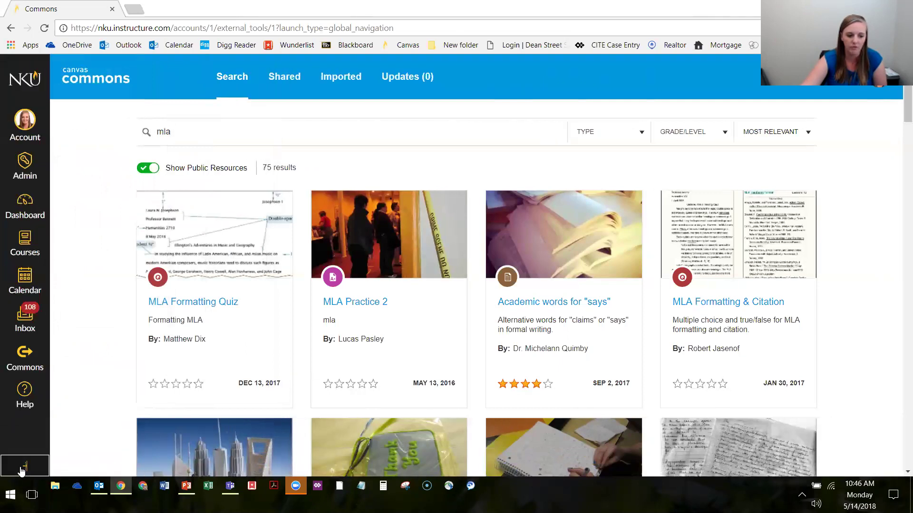
pyautogui.click(21, 469)
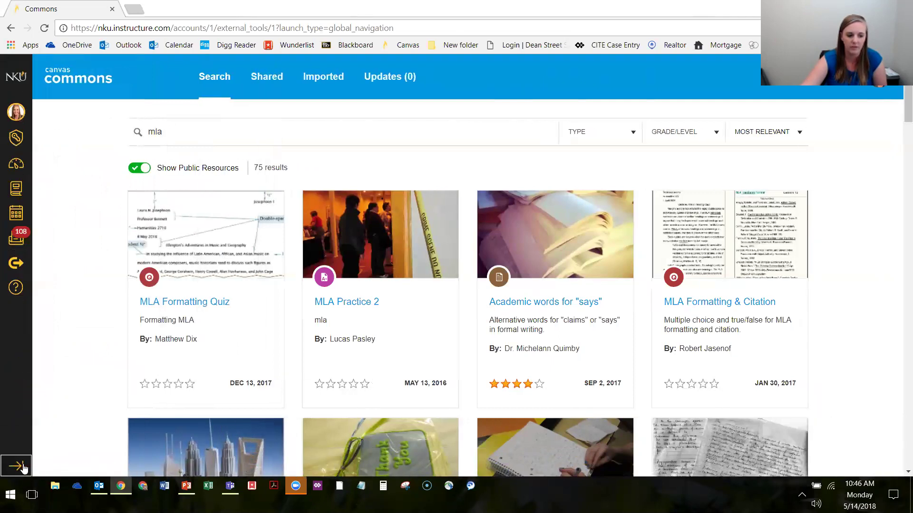
pyautogui.click(21, 468)
pyautogui.click(21, 468)
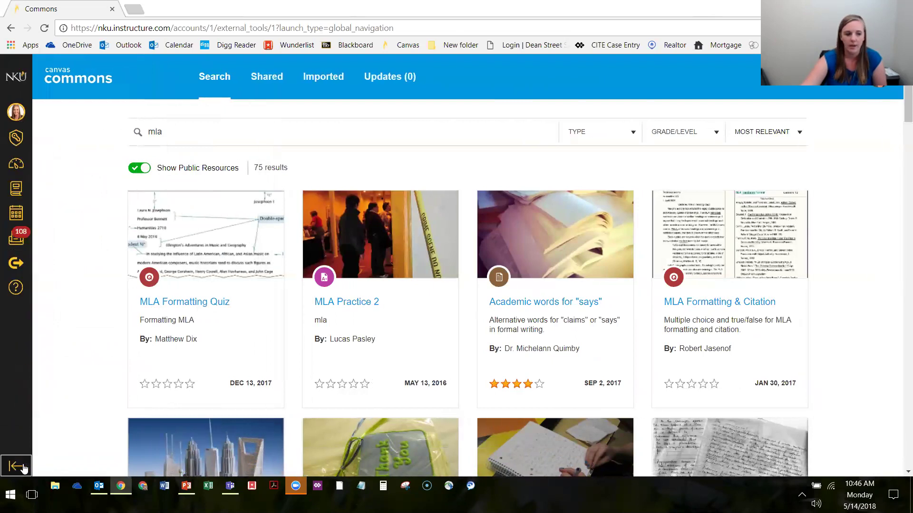
pyautogui.click(21, 468)
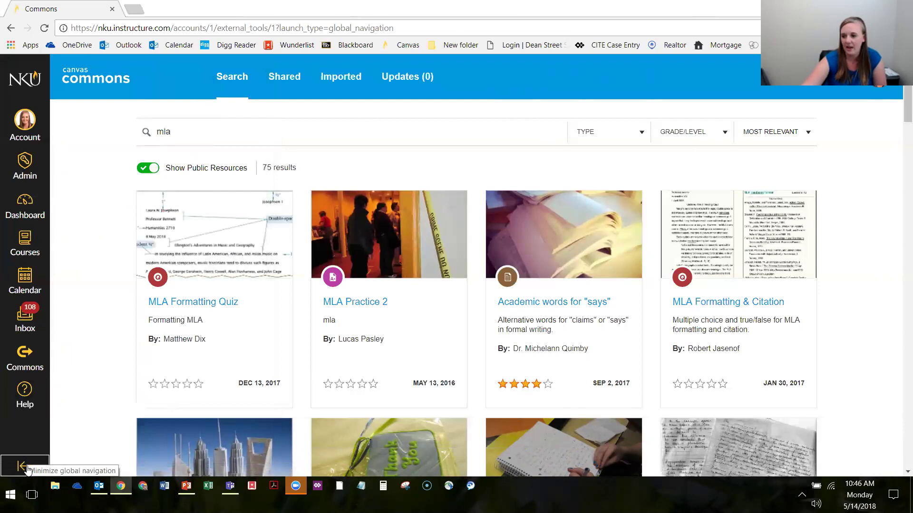
pyautogui.click(26, 468)
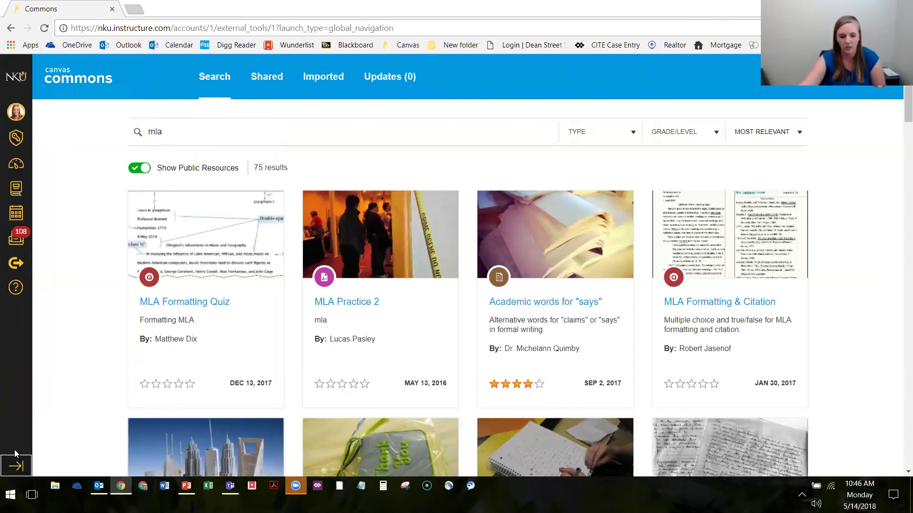
pyautogui.click(14, 468)
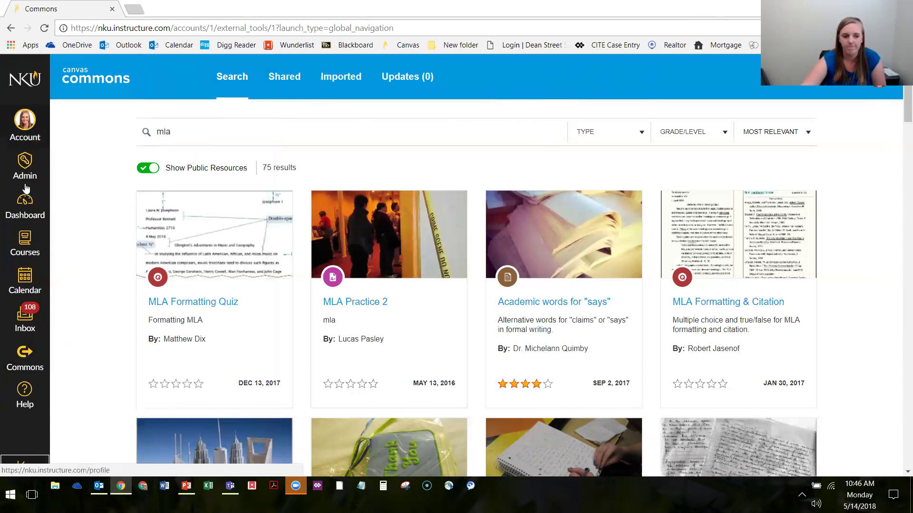
# Step: Open the account's notification preferences and highlight the Push Notification column heading
pyautogui.click(24, 122)
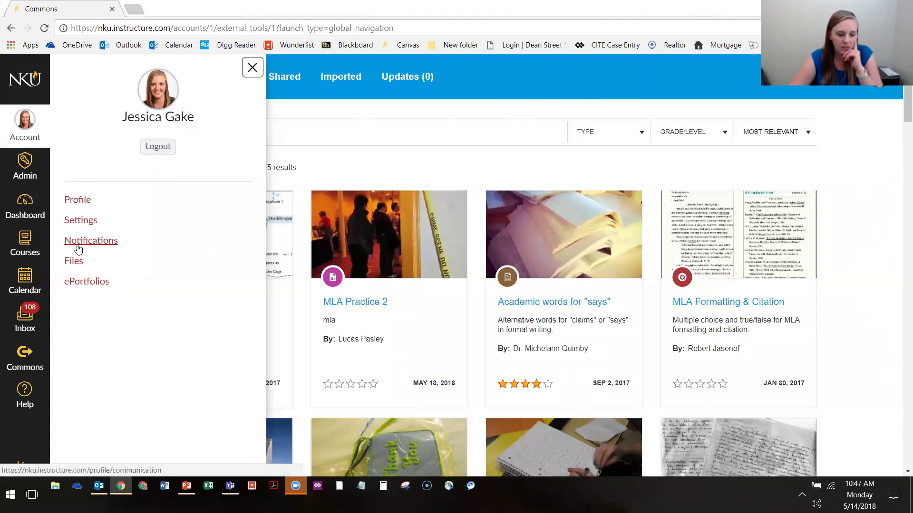
pyautogui.click(95, 246)
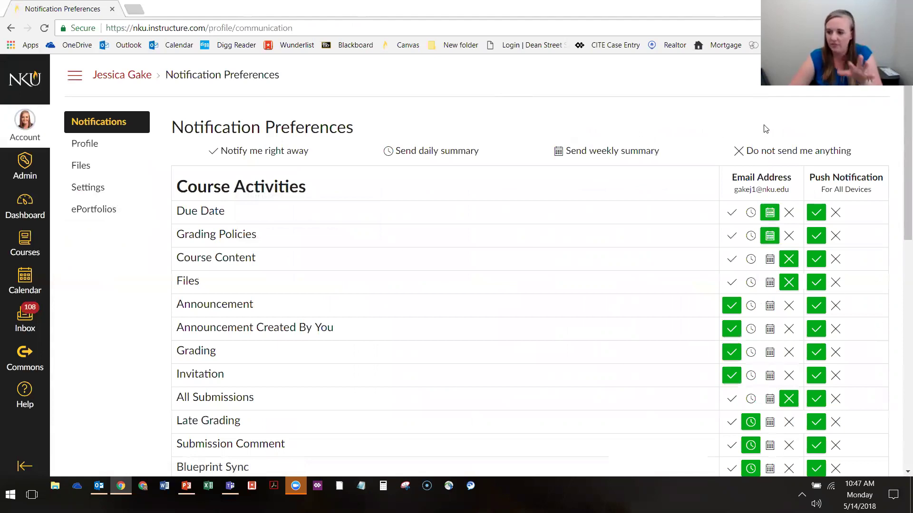
pyautogui.moveTo(810, 176); pyautogui.dragTo(875, 201)
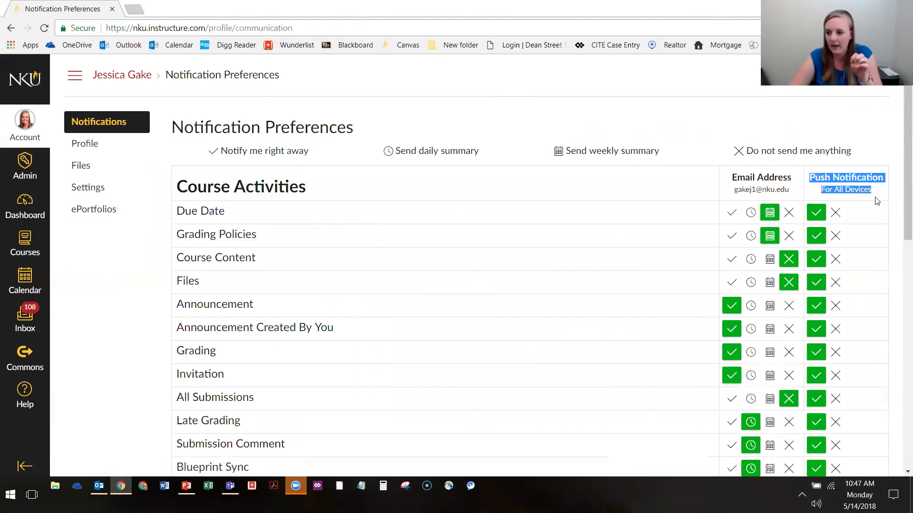
pyautogui.click(834, 178)
pyautogui.moveTo(809, 175); pyautogui.dragTo(882, 191)
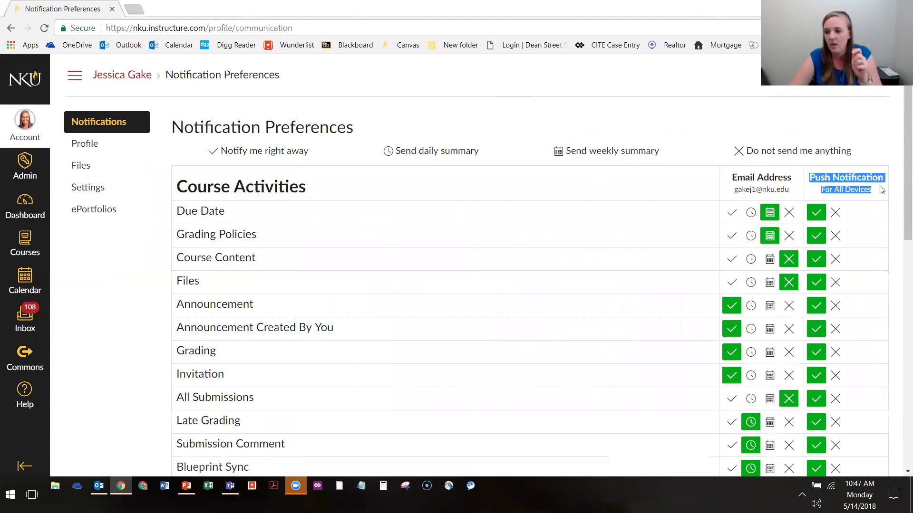
pyautogui.click(878, 193)
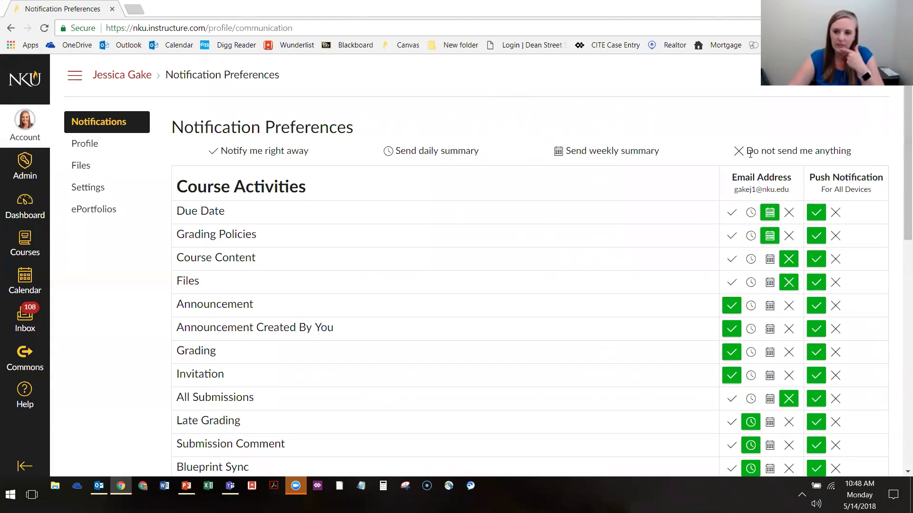
# Step: Examine the Email Address column of the notification preferences
pyautogui.moveTo(732, 178); pyautogui.dragTo(789, 190)
pyautogui.click(772, 179)
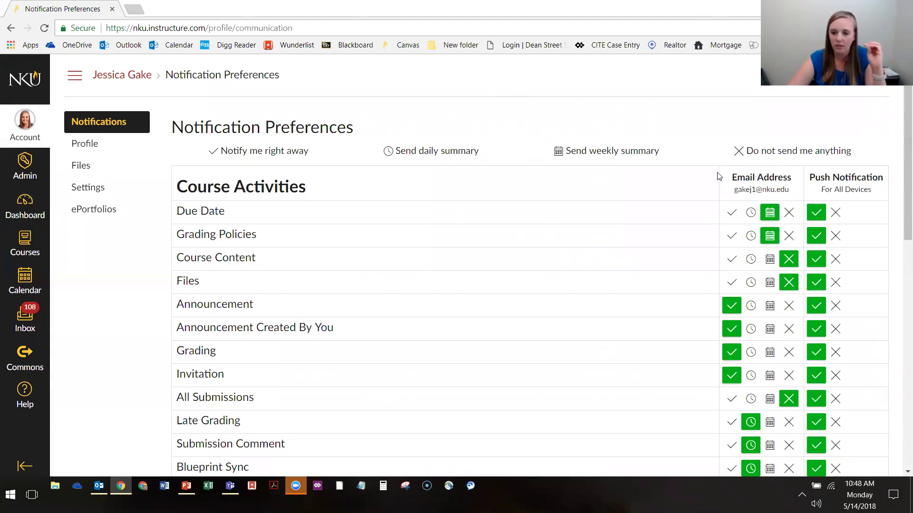
pyautogui.scroll(-2, 723, 164)
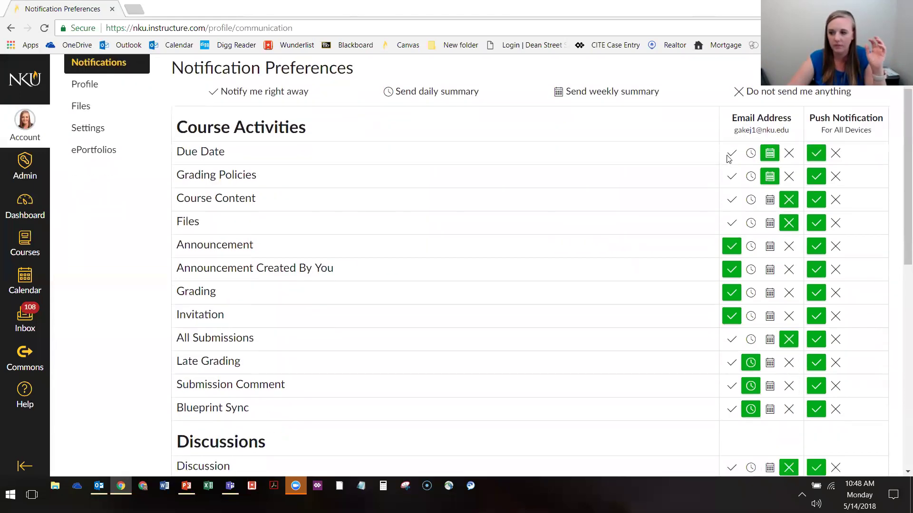
pyautogui.scroll(2, 725, 176)
pyautogui.moveTo(732, 177); pyautogui.dragTo(796, 191)
pyautogui.click(796, 191)
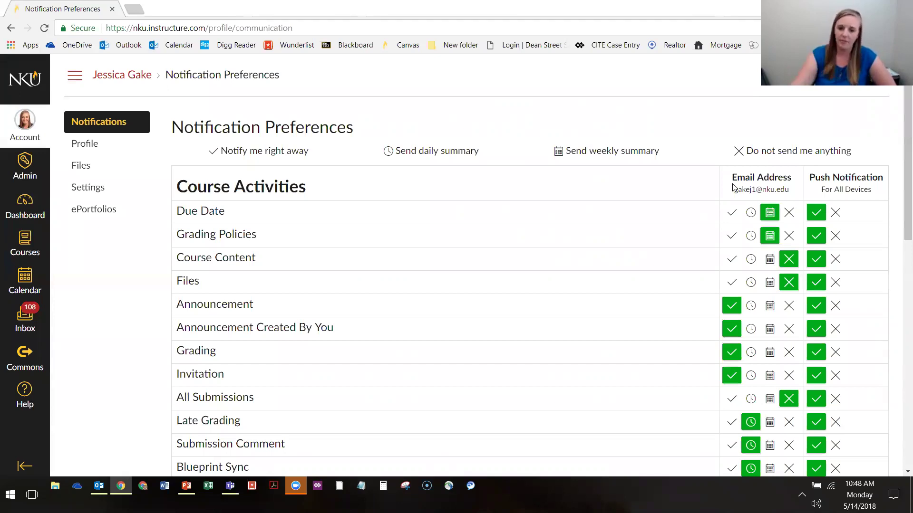
# Step: Read the descriptions of the Announcement and Announcement Created By You notifications under Course Activities
pyautogui.scroll(-3, 835, 347)
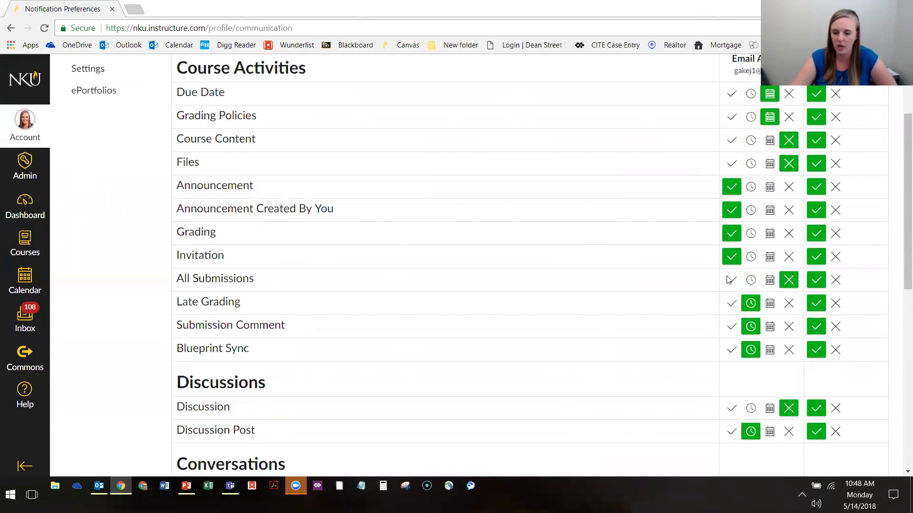
pyautogui.moveTo(173, 185); pyautogui.dragTo(184, 186)
pyautogui.click(253, 186)
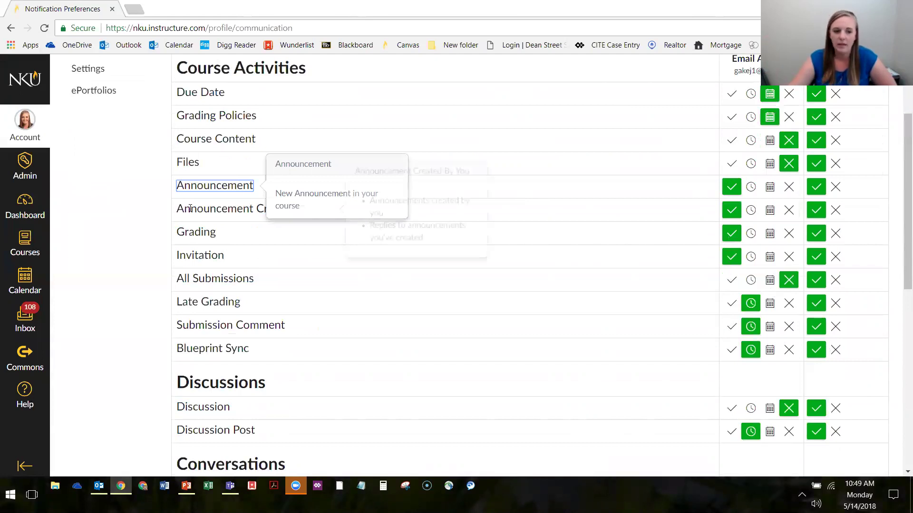
pyautogui.click(235, 209)
pyautogui.moveTo(235, 210); pyautogui.dragTo(333, 209)
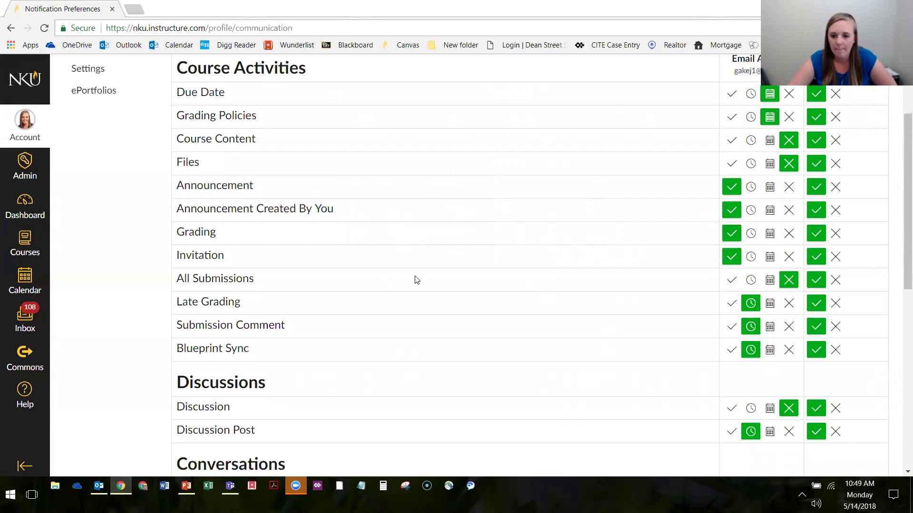
# Step: Review the notification frequency options, highlighting Notify me right away, and compare them with the settings of the listed activities
pyautogui.scroll(3, 357, 255)
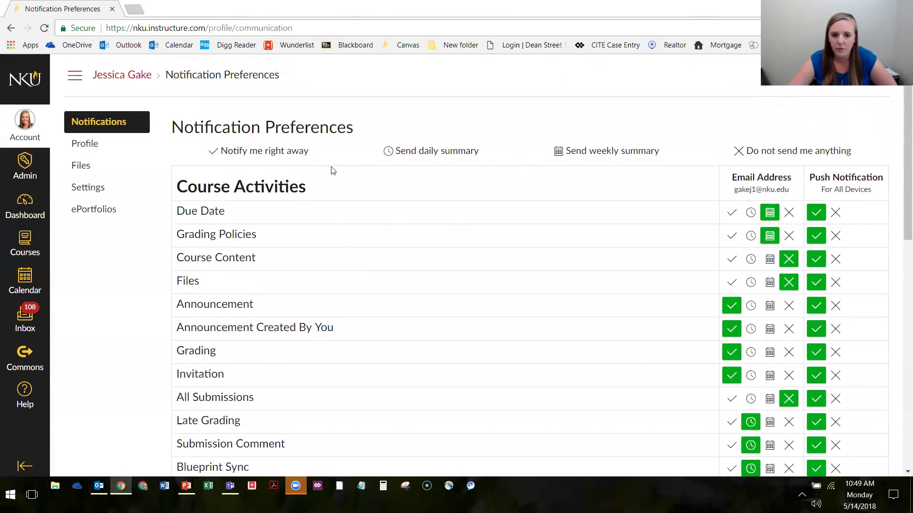
pyautogui.moveTo(227, 152)
pyautogui.mouseDown()
pyautogui.moveTo(305, 153)
pyautogui.moveTo(282, 162)
pyautogui.moveTo(212, 153)
pyautogui.mouseUp()
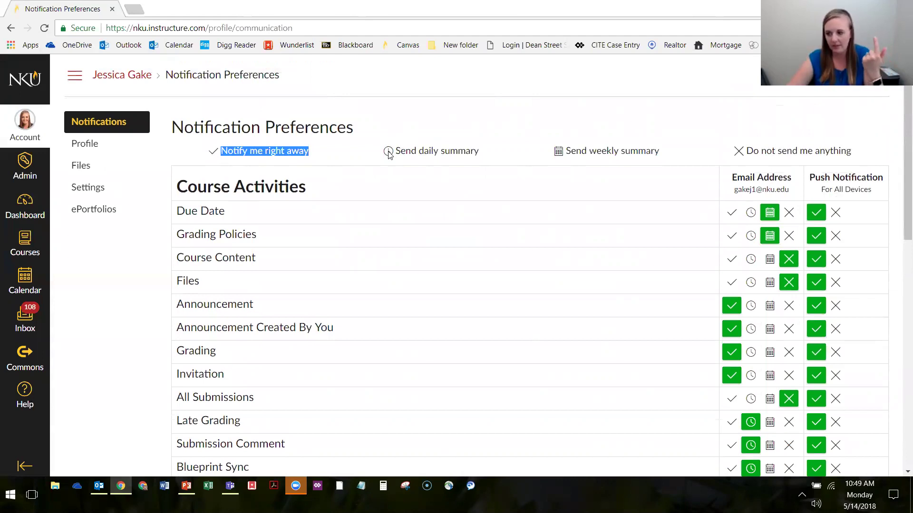
pyautogui.scroll(-4, 756, 261)
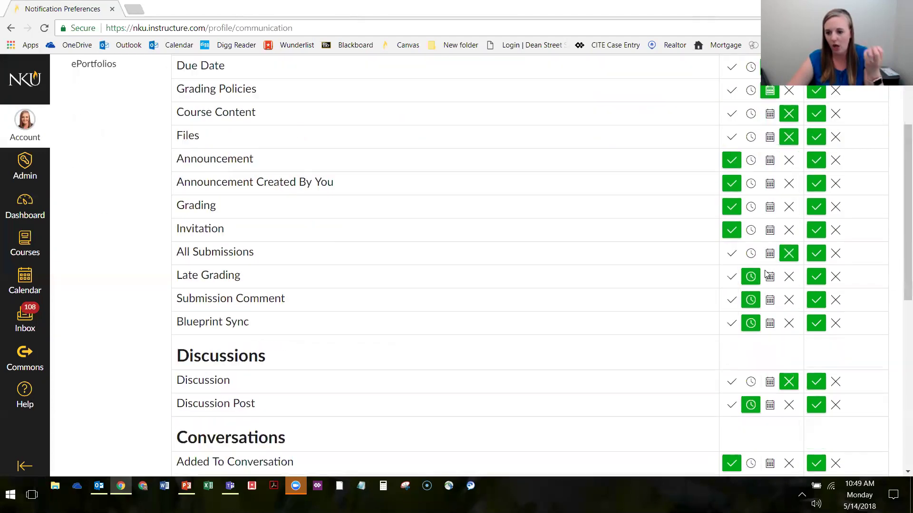
pyautogui.scroll(4, 770, 267)
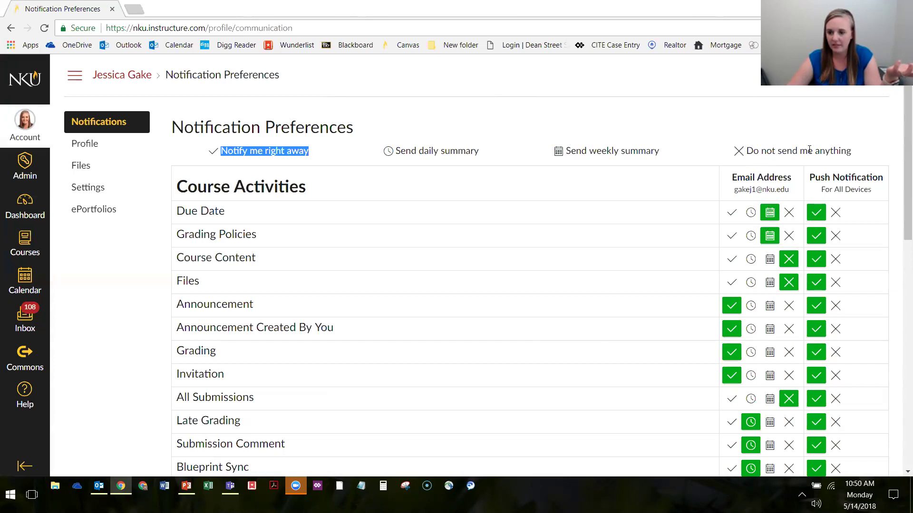
# Step: Read the description of the All Submissions notification under Course Activities and dismiss it
pyautogui.scroll(-2, 265, 289)
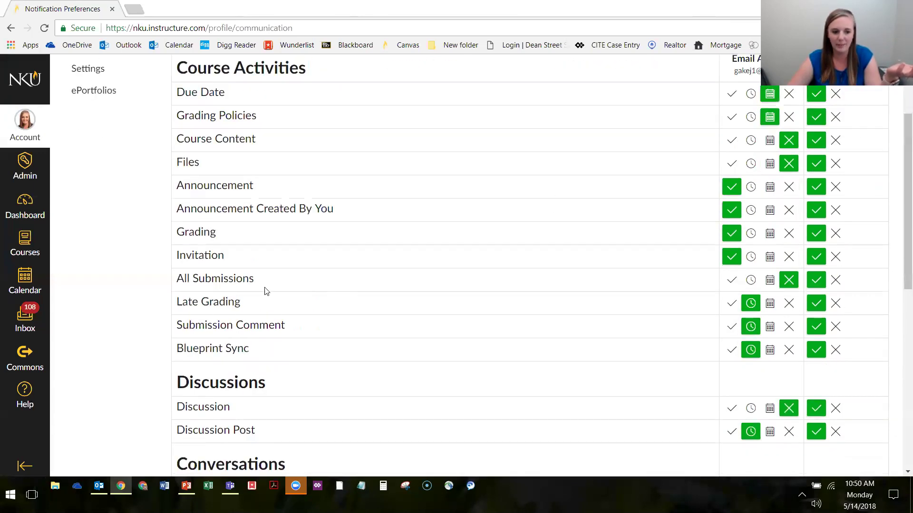
pyautogui.click(184, 280)
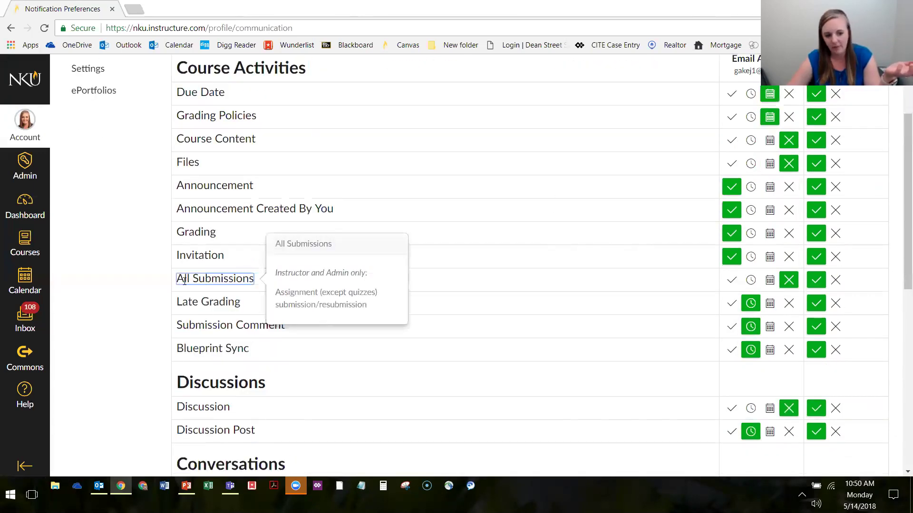
pyautogui.tripleClick(242, 279)
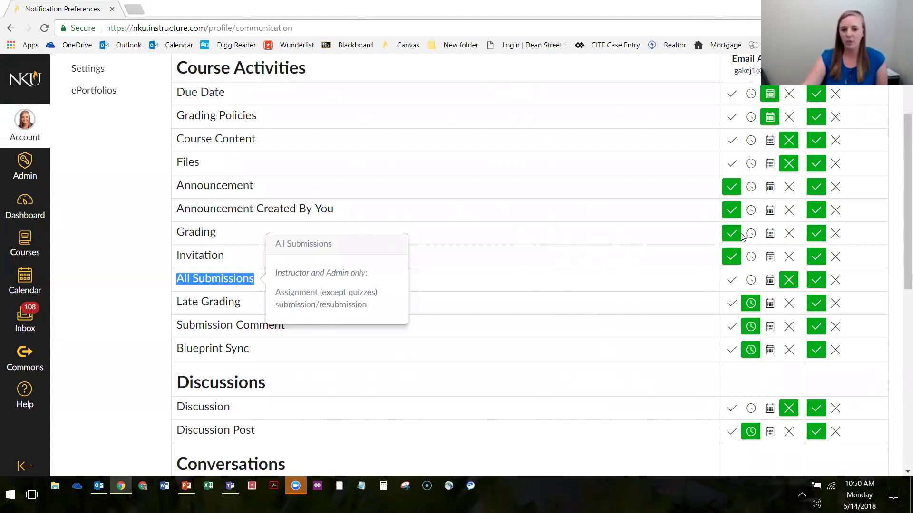
pyautogui.click(429, 362)
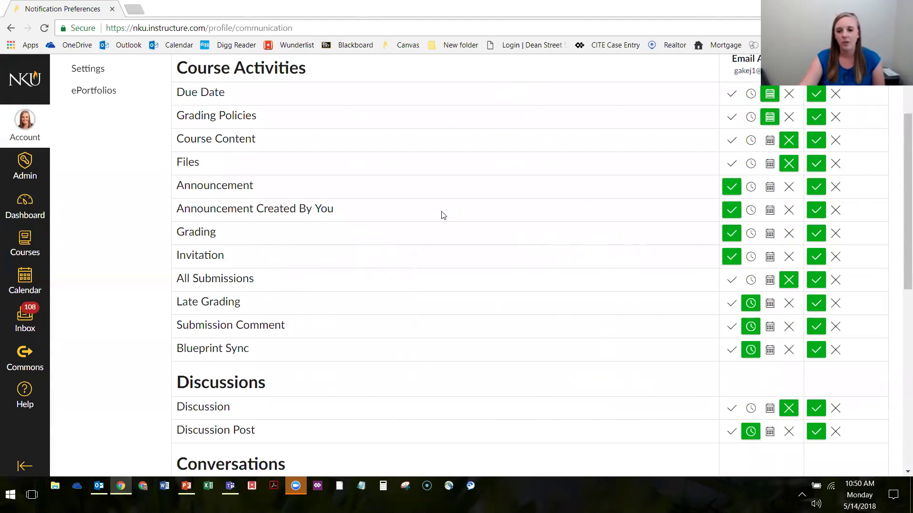
# Step: Look over the remaining notification categories, including Conversations, Scheduling, Groups and Alerts, and return to the start of the list
pyautogui.scroll(-1, 294, 289)
pyautogui.scroll(-5, 294, 287)
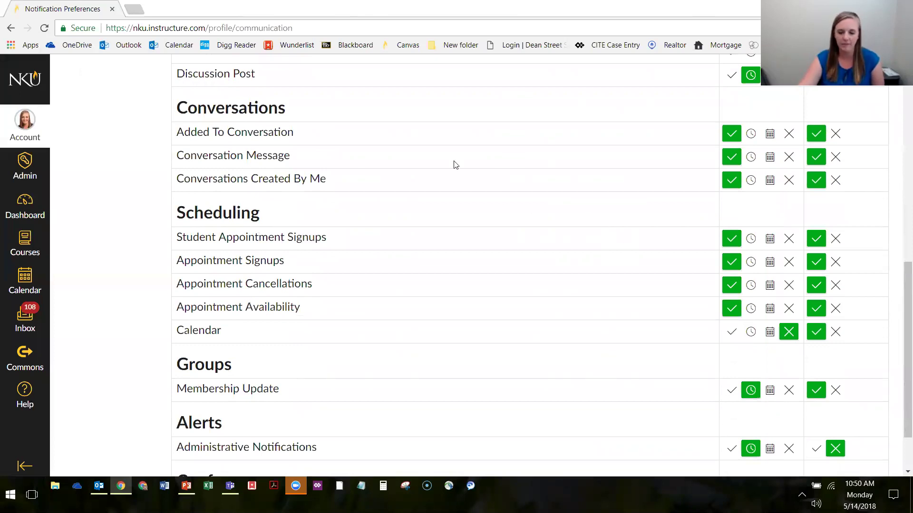
pyautogui.scroll(7, 538, 288)
pyautogui.scroll(1, 530, 288)
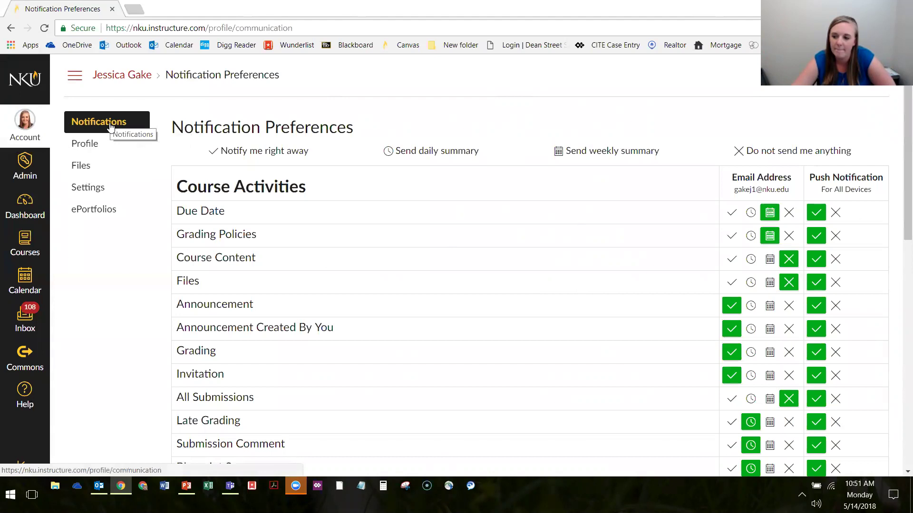
# Step: Open the account's profile page and start editing the profile
pyautogui.click(93, 147)
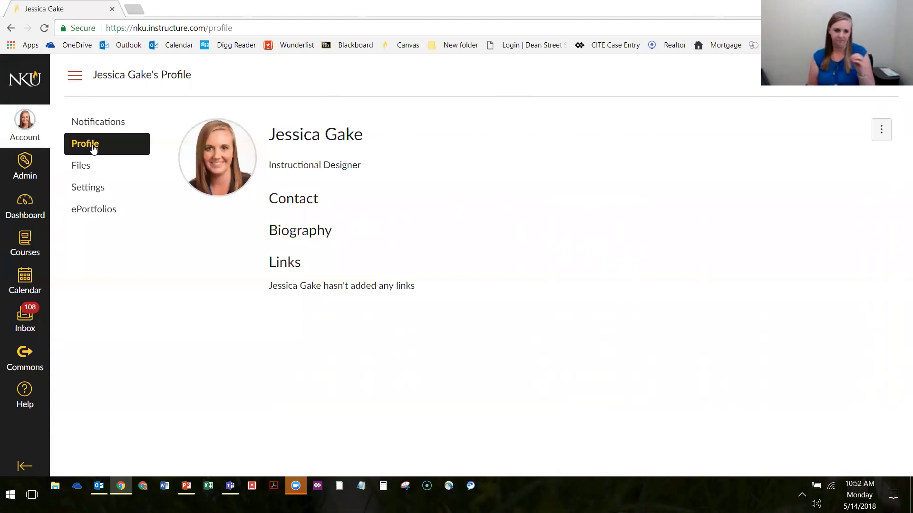
pyautogui.click(881, 130)
pyautogui.click(856, 174)
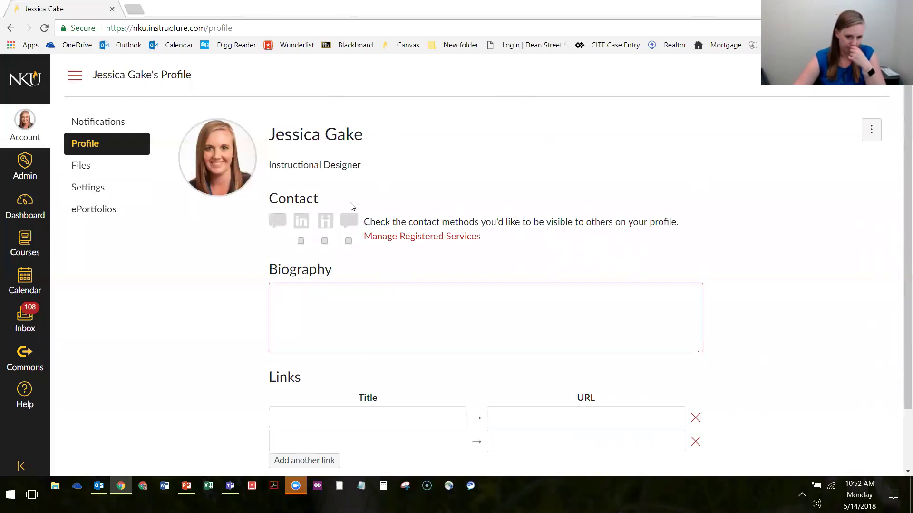
# Step: Try making LinkedIn a visible contact method on the profile and clear the choice again
pyautogui.scroll(-1, 355, 162)
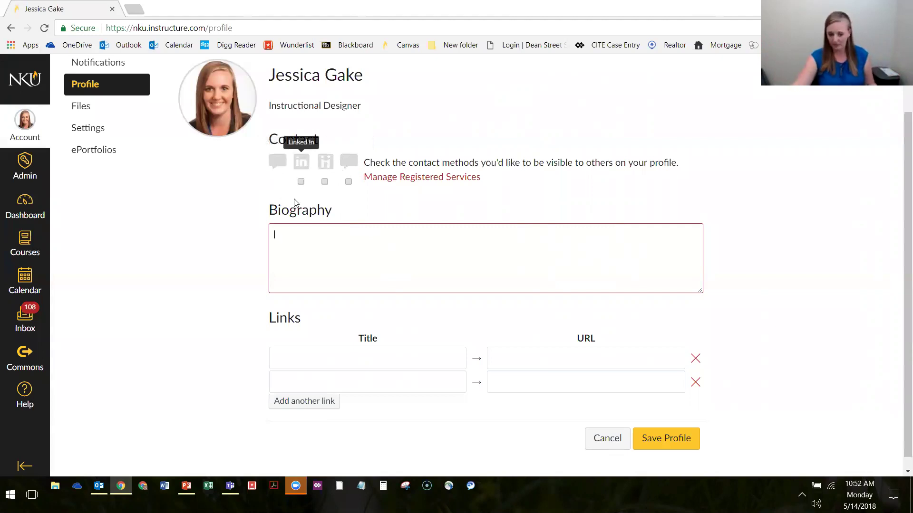
pyautogui.click(301, 182)
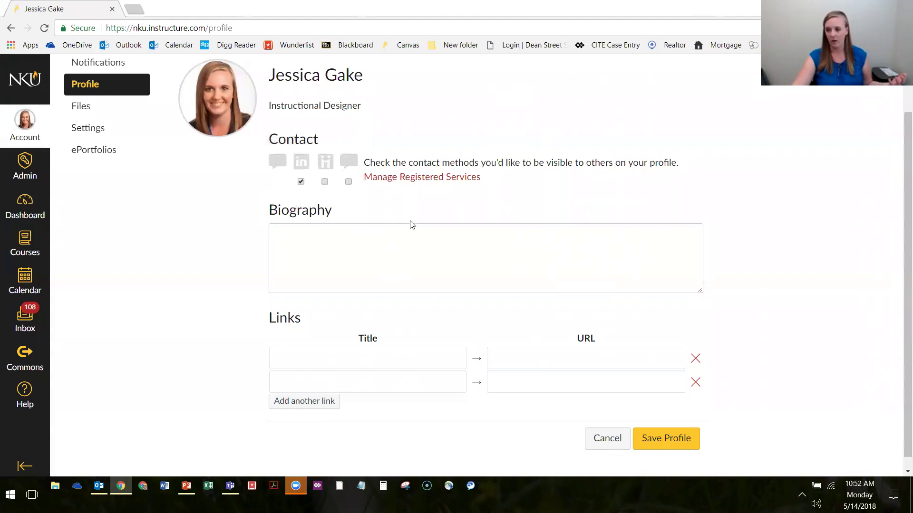
pyautogui.click(301, 182)
pyautogui.click(301, 182)
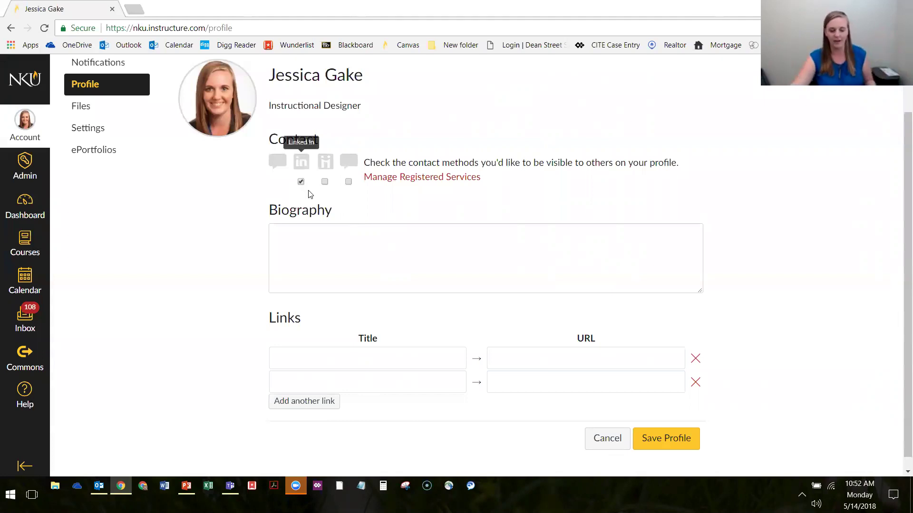
pyautogui.click(301, 182)
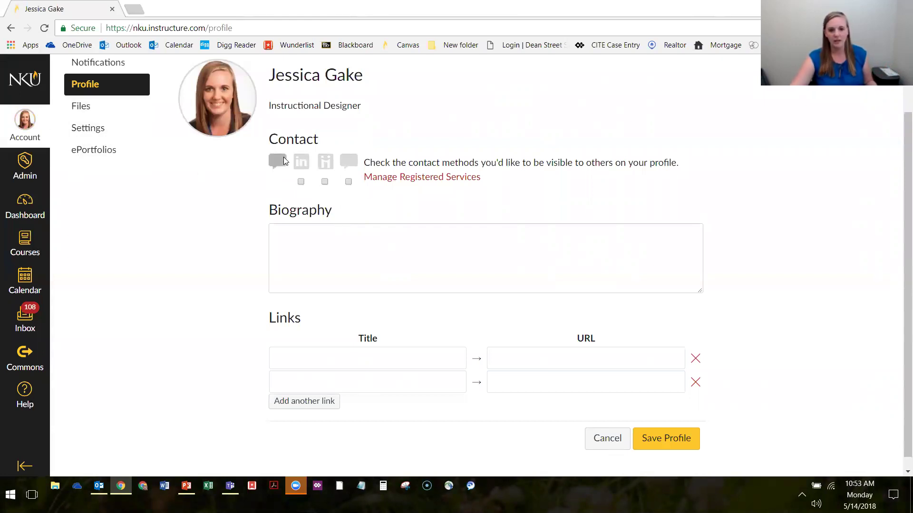
# Step: Go through the profile's Biography box and the title and URL fields of both link rows, leaving them empty
pyautogui.click(338, 240)
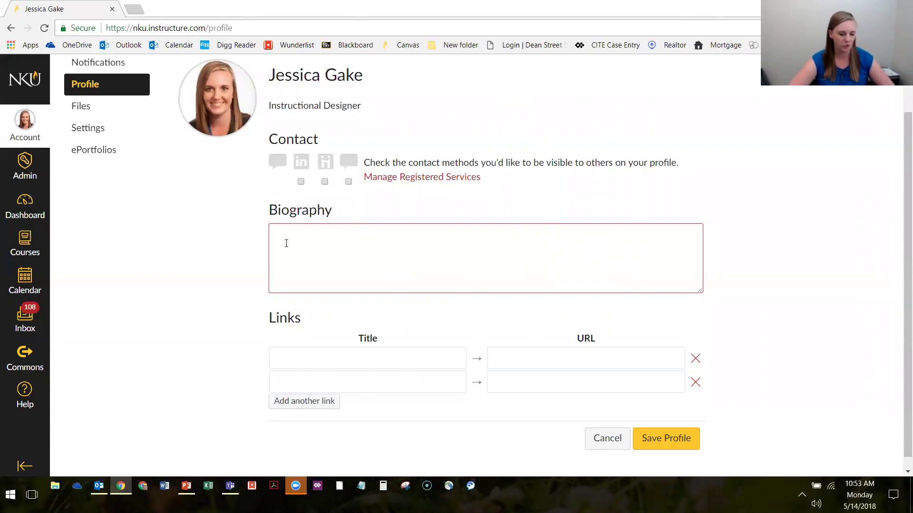
pyautogui.scroll(-1, 286, 244)
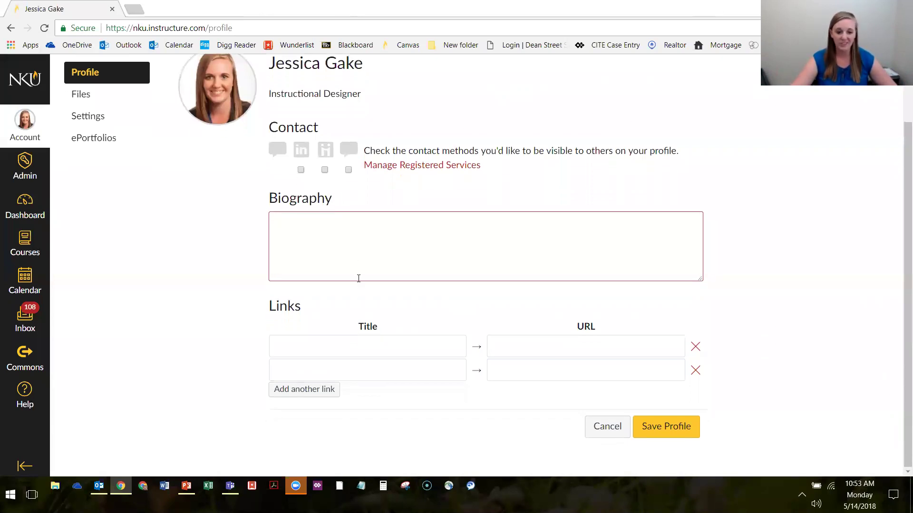
pyautogui.click(393, 347)
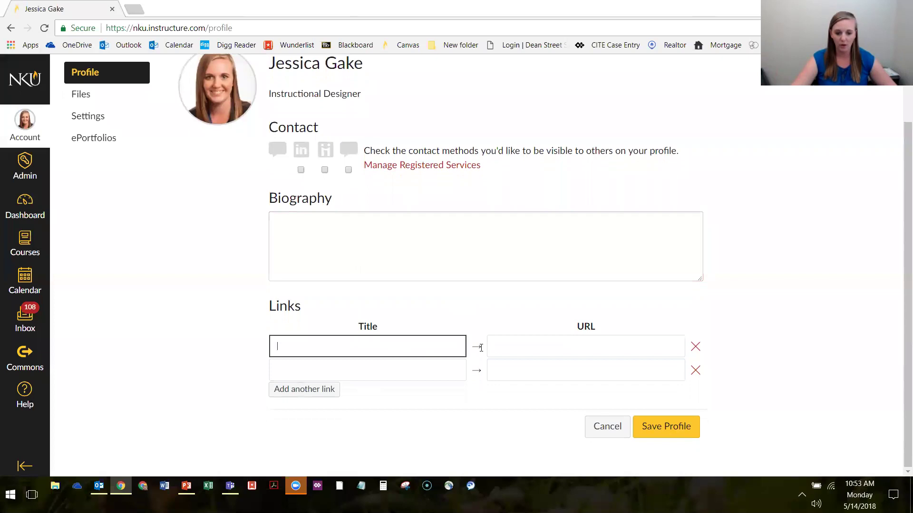
pyautogui.click(535, 351)
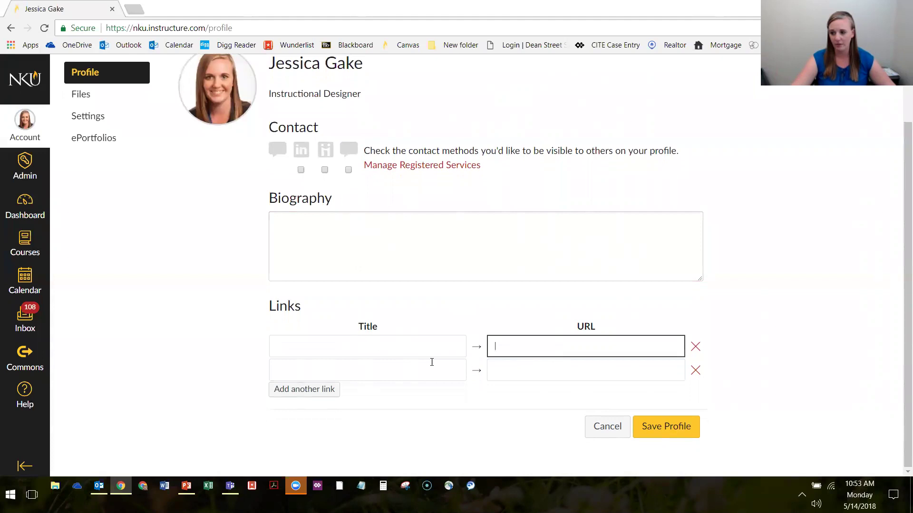
pyautogui.click(424, 375)
pyautogui.click(548, 375)
pyautogui.click(432, 371)
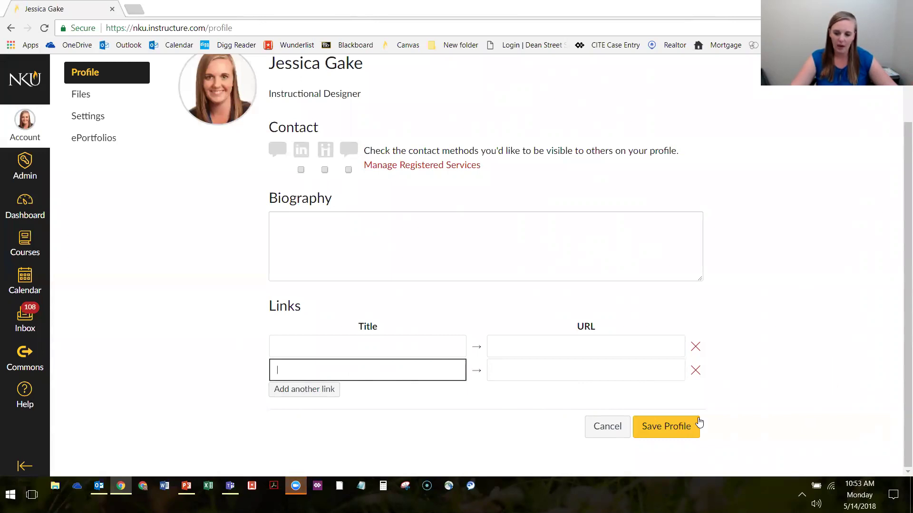
pyautogui.click(621, 493)
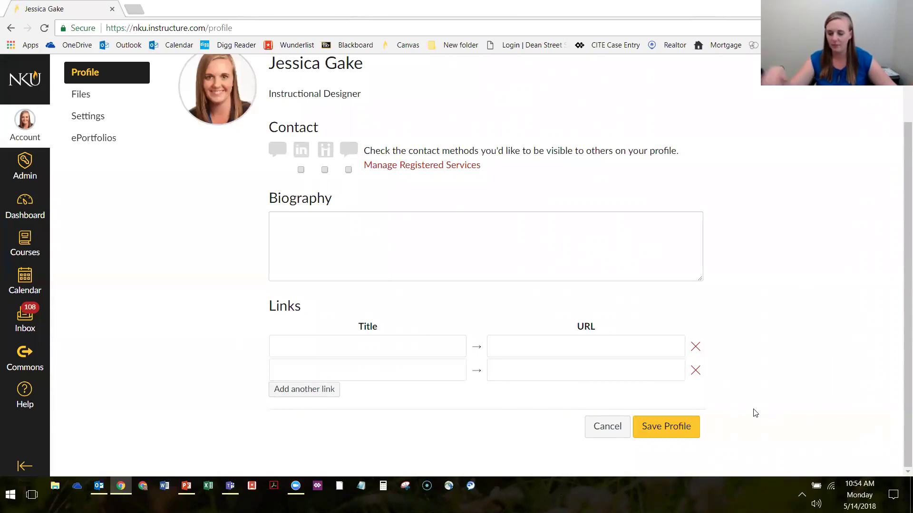
# Step: Save the profile and open the profile picture selection
pyautogui.click(682, 426)
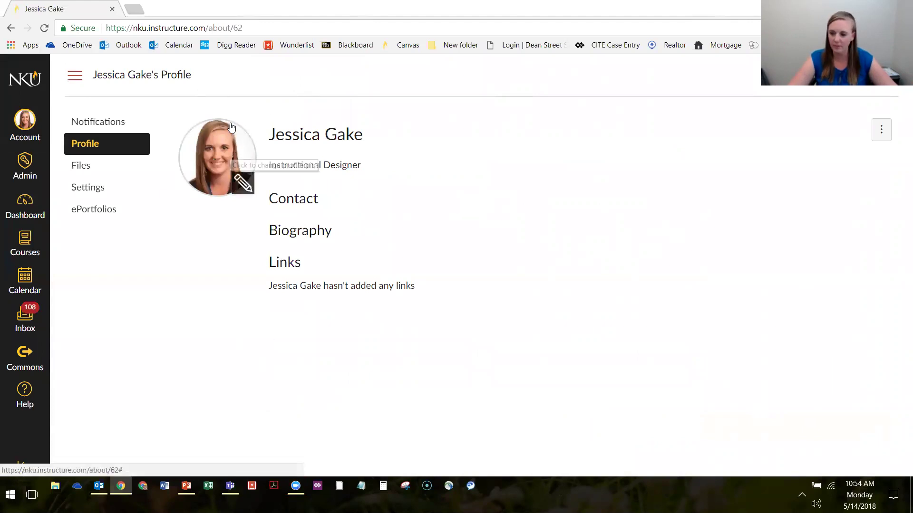
pyautogui.click(240, 183)
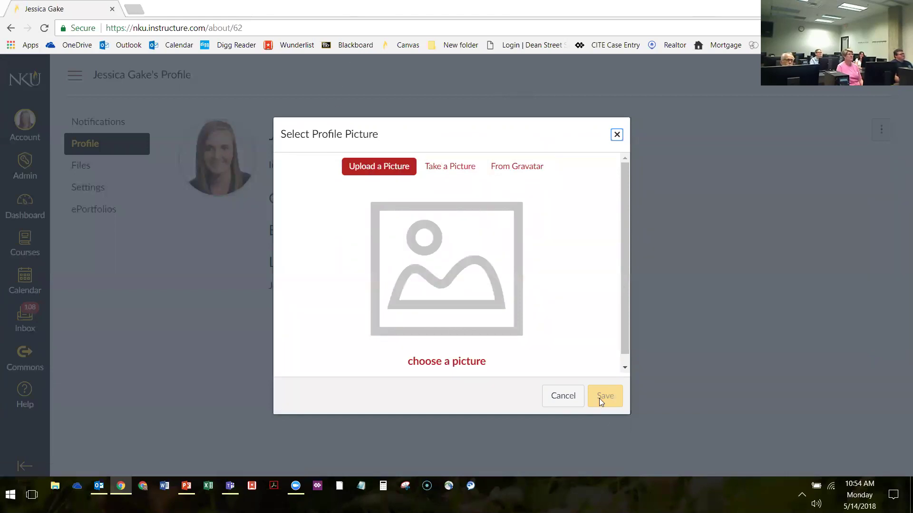
# Step: Leave the profile picture selection, open the account's Settings page and check the profile picture option there
pyautogui.press('Escape')
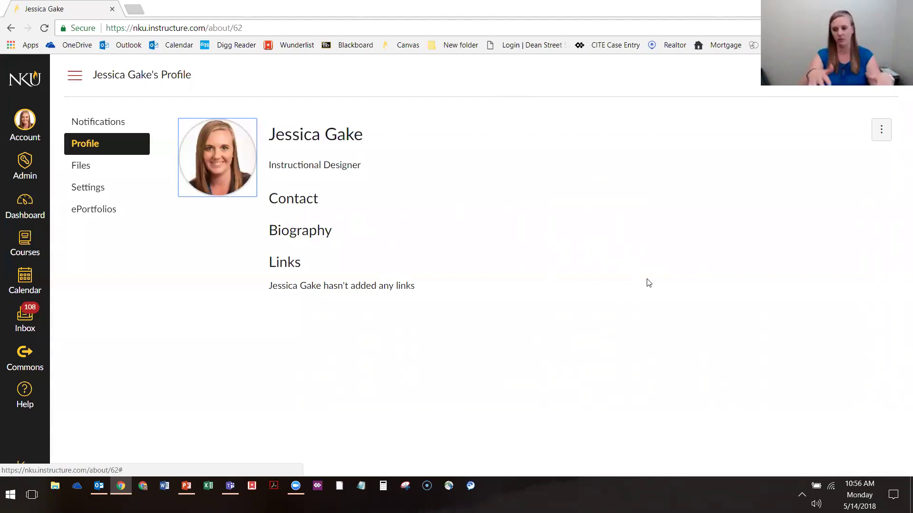
pyautogui.click(594, 336)
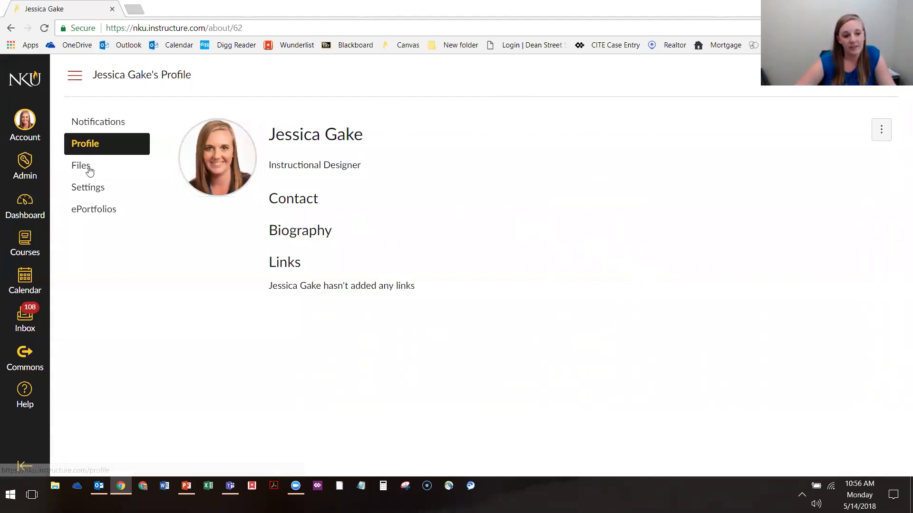
pyautogui.click(104, 196)
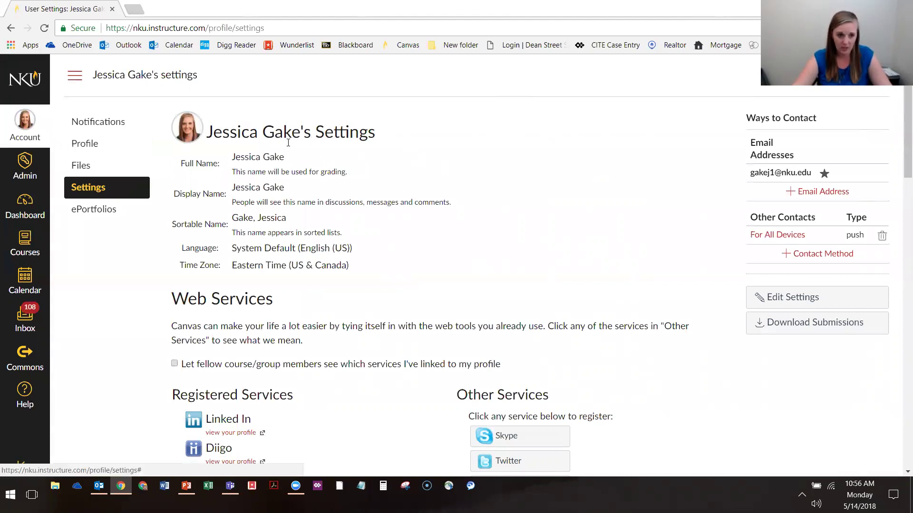
pyautogui.click(192, 139)
pyautogui.click(617, 135)
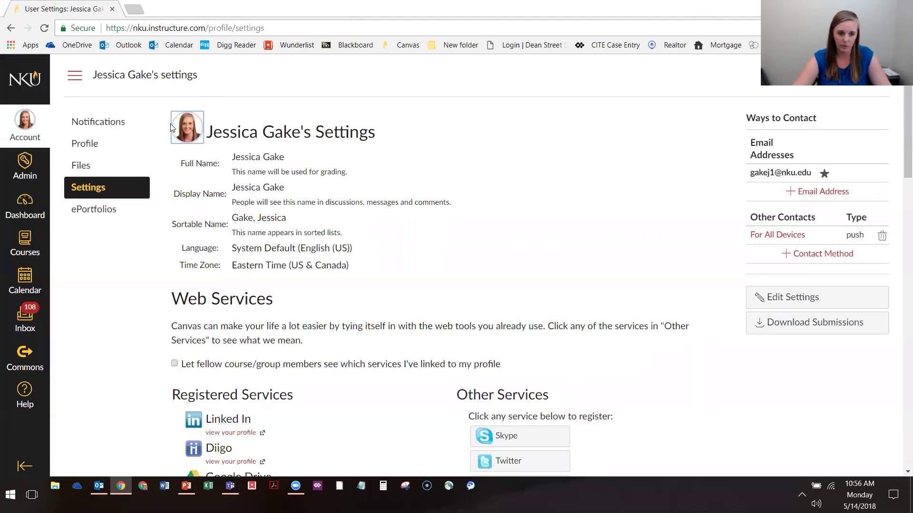
# Step: Open the personal settings with language and time zone for editing and update them without changes
pyautogui.moveTo(175, 160); pyautogui.dragTo(351, 269)
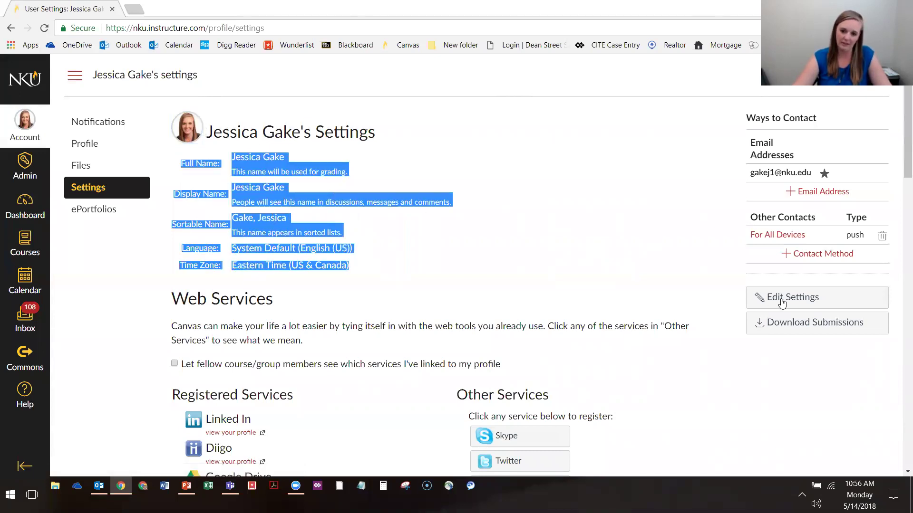
pyautogui.click(847, 302)
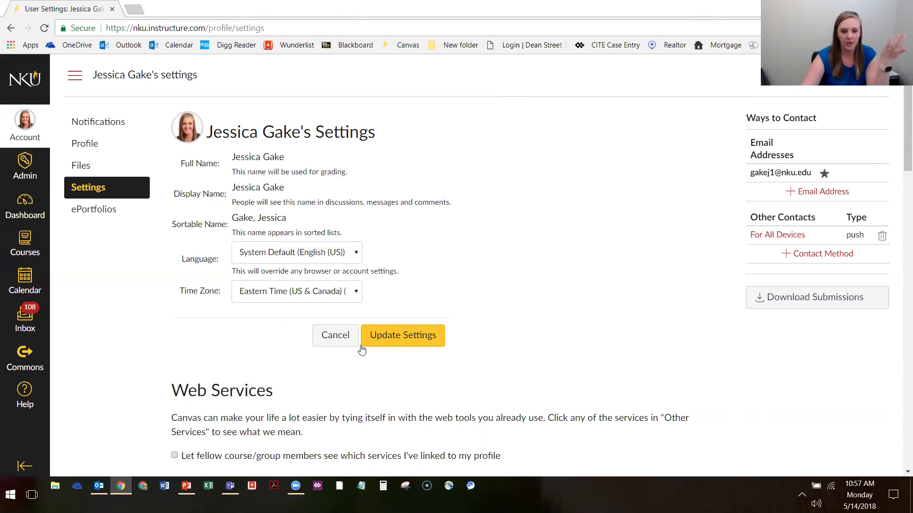
pyautogui.click(417, 340)
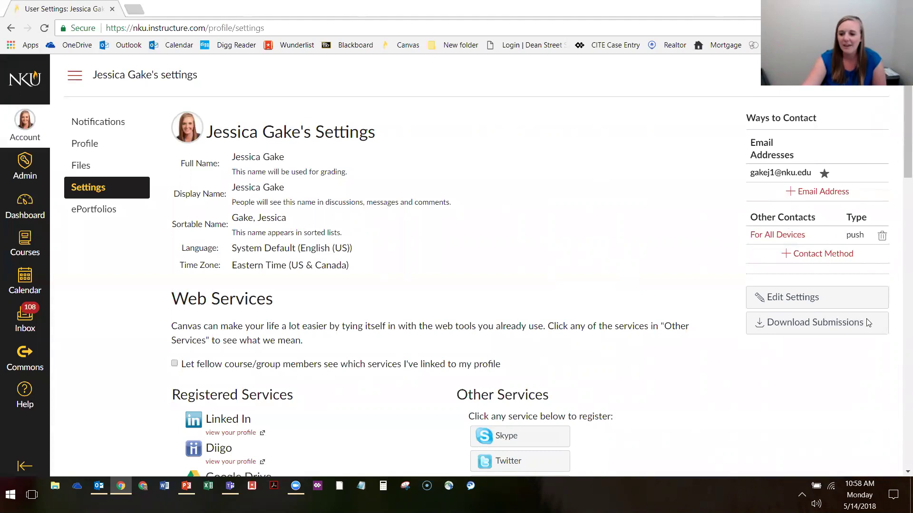
# Step: Examine the Download Submissions option and the Web Services section of the account settings
pyautogui.moveTo(736, 338); pyautogui.dragTo(859, 332)
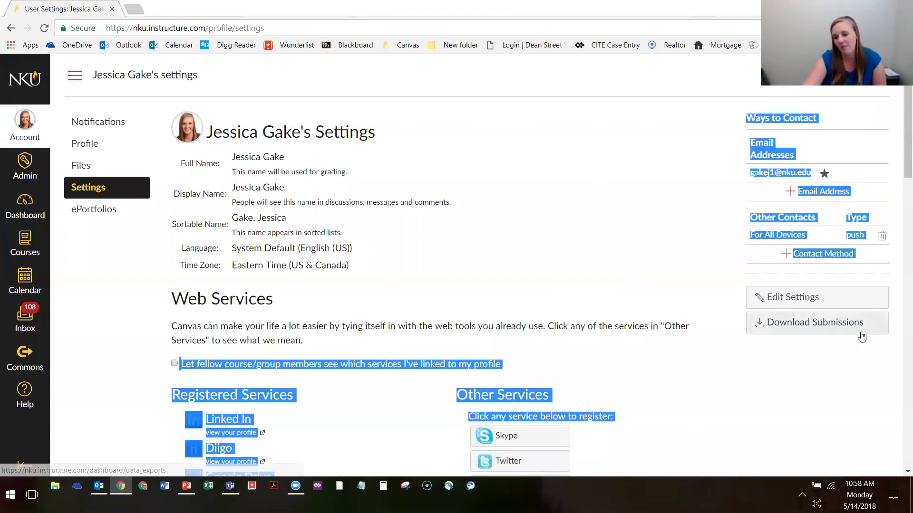
pyautogui.click(723, 322)
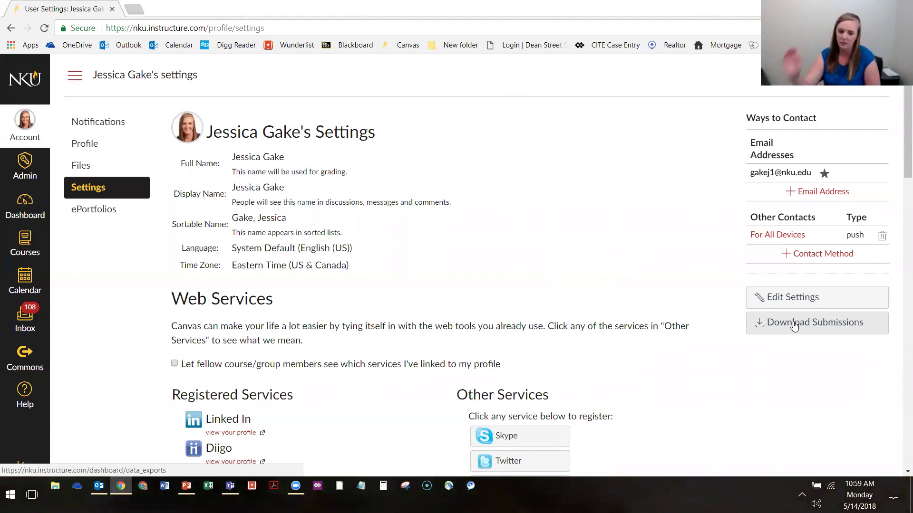
pyautogui.scroll(-4, 190, 276)
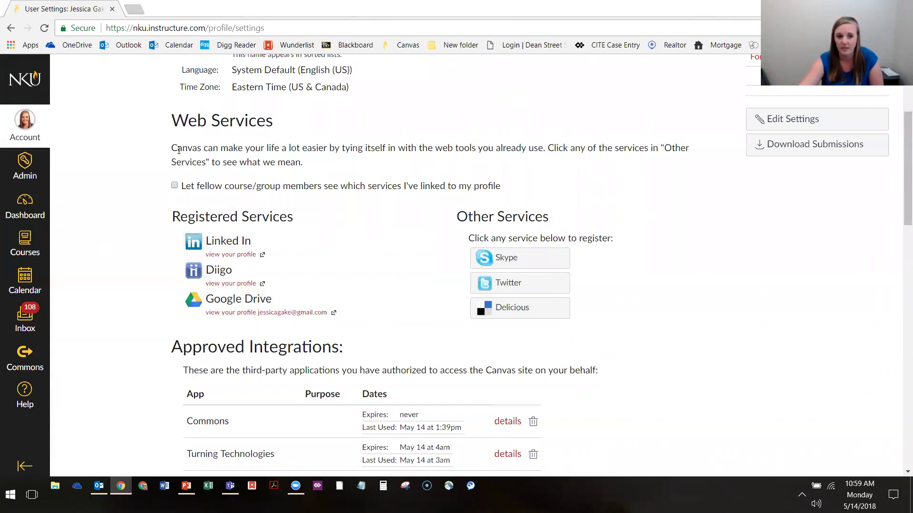
pyautogui.moveTo(178, 144); pyautogui.dragTo(534, 149)
pyautogui.click(514, 170)
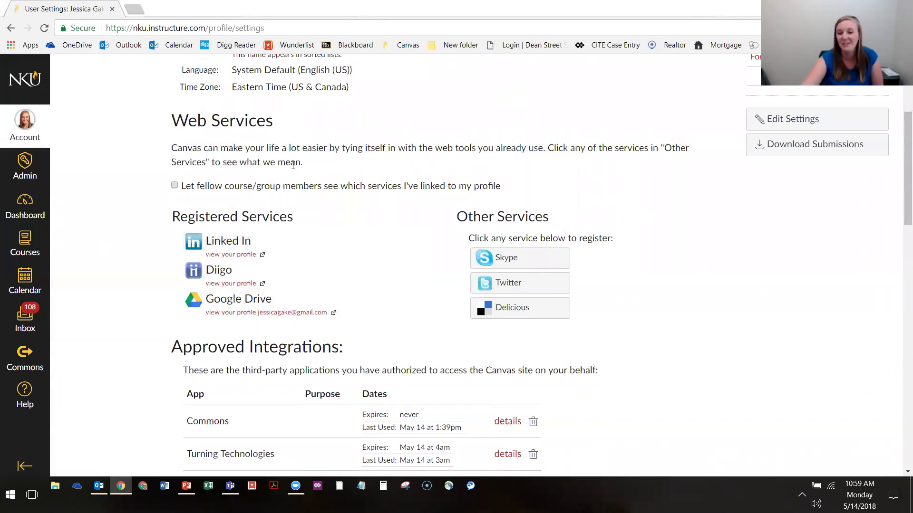
# Step: Review the Approved Integrations list of third-party applications, from Commons to the last entry
pyautogui.scroll(-5, 380, 175)
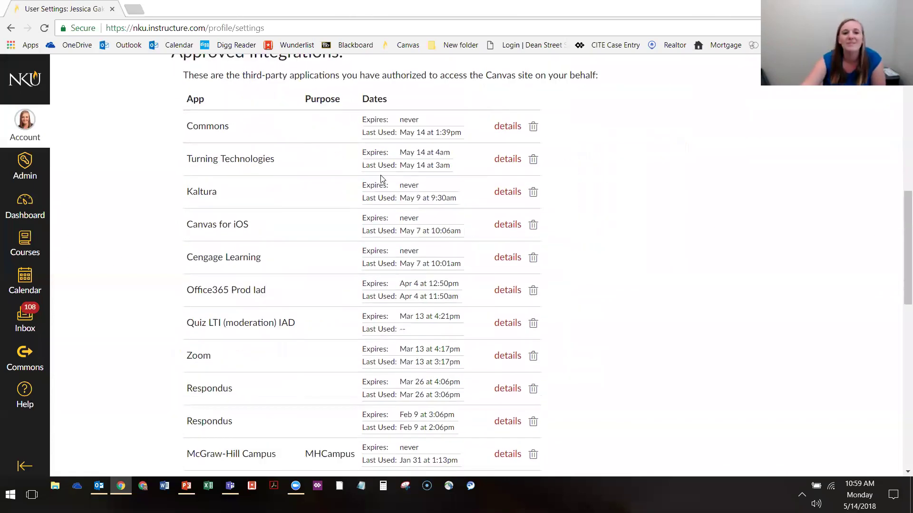
pyautogui.scroll(1, 300, 136)
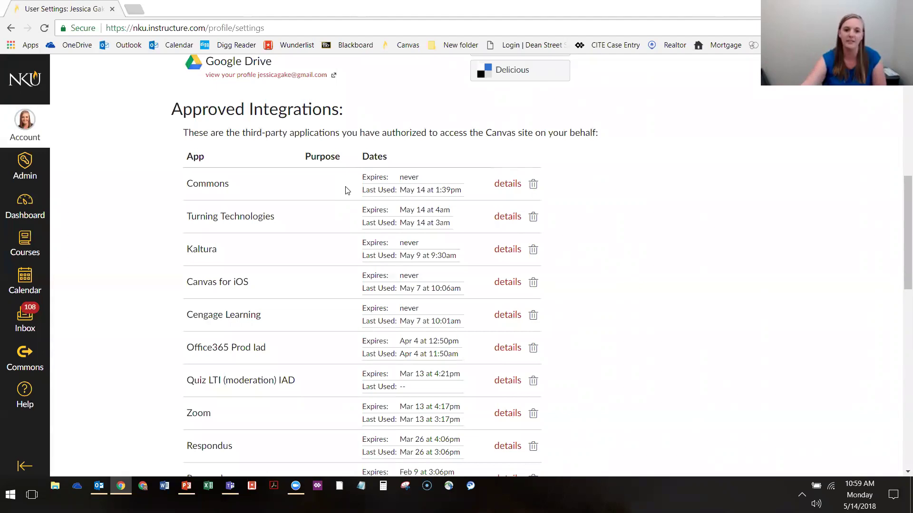
pyautogui.scroll(-7, 241, 167)
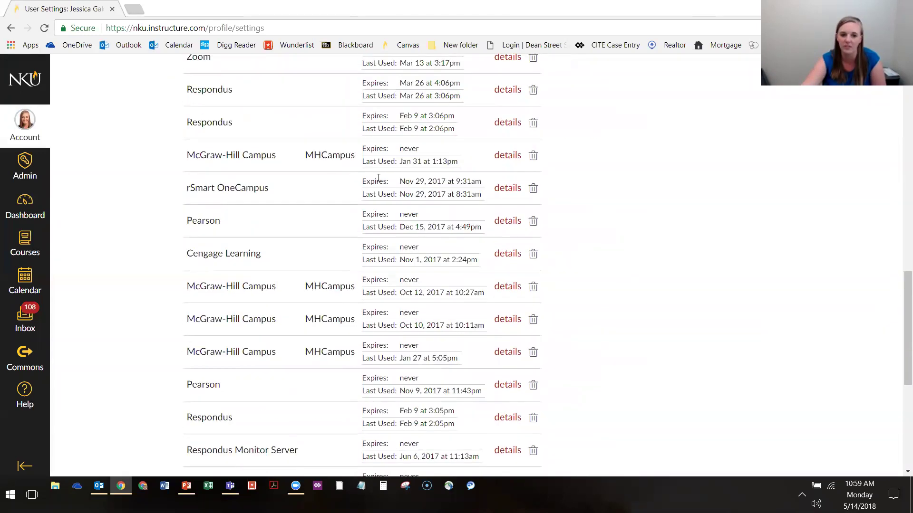
pyautogui.scroll(-5, 347, 249)
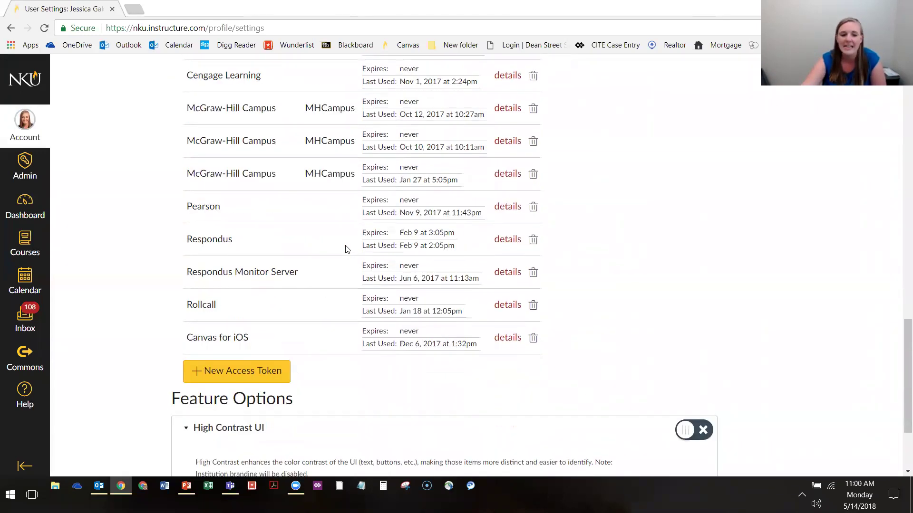
pyautogui.scroll(4, 323, 256)
pyautogui.scroll(-1, 326, 255)
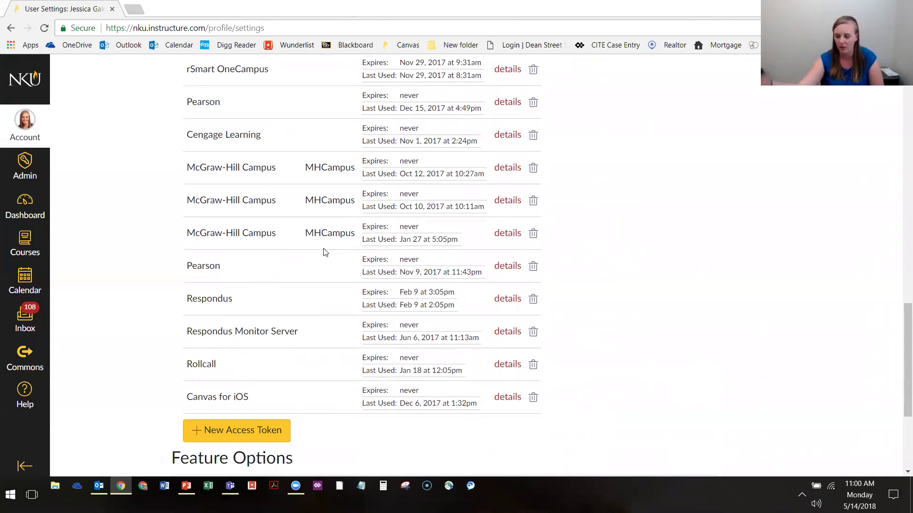
pyautogui.scroll(6, 261, 265)
pyautogui.scroll(2, 284, 246)
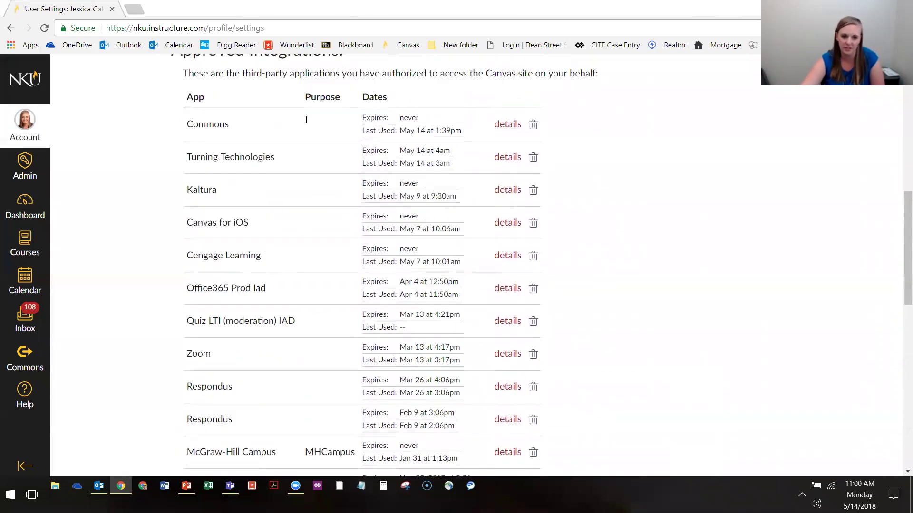
pyautogui.scroll(-10, 283, 179)
pyautogui.scroll(-1, 503, 110)
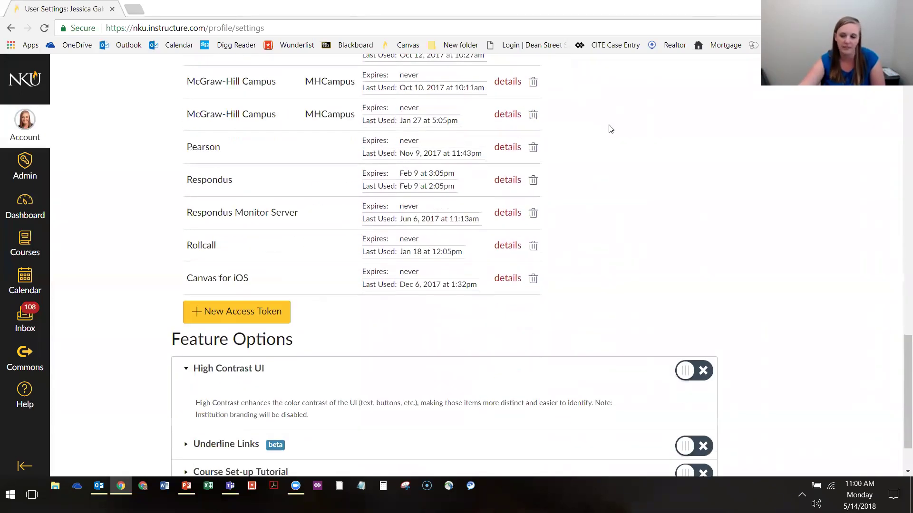
pyautogui.scroll(-3, 734, 129)
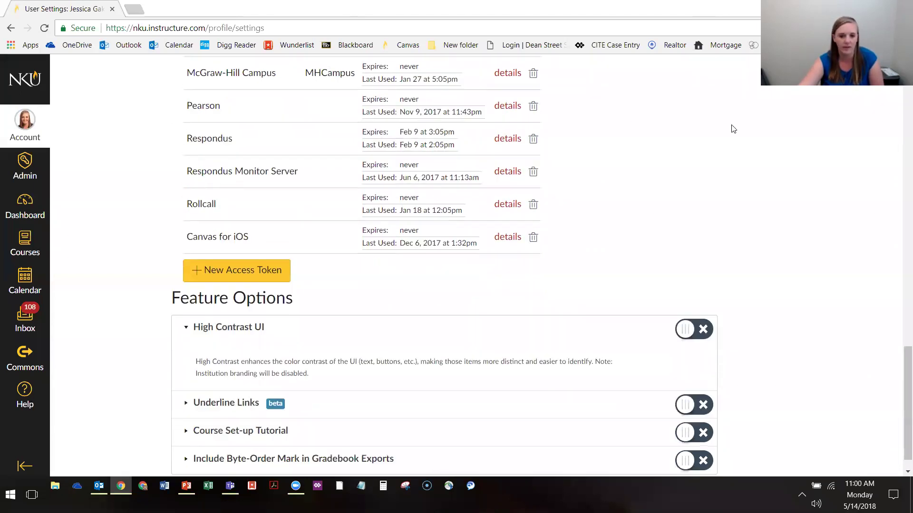
pyautogui.scroll(3, 713, 158)
pyautogui.scroll(3, 715, 159)
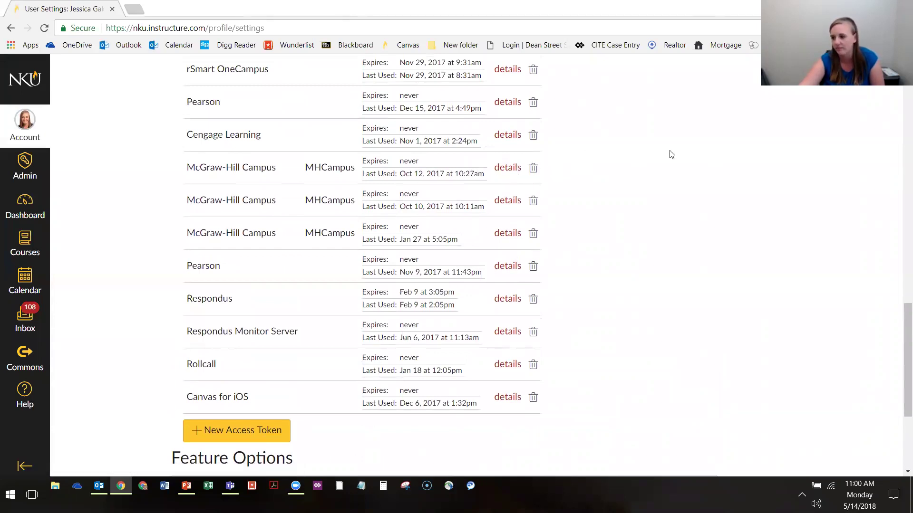
# Step: Try the High Contrast UI feature option, turn it back off and reload the settings page
pyautogui.scroll(-4, 670, 153)
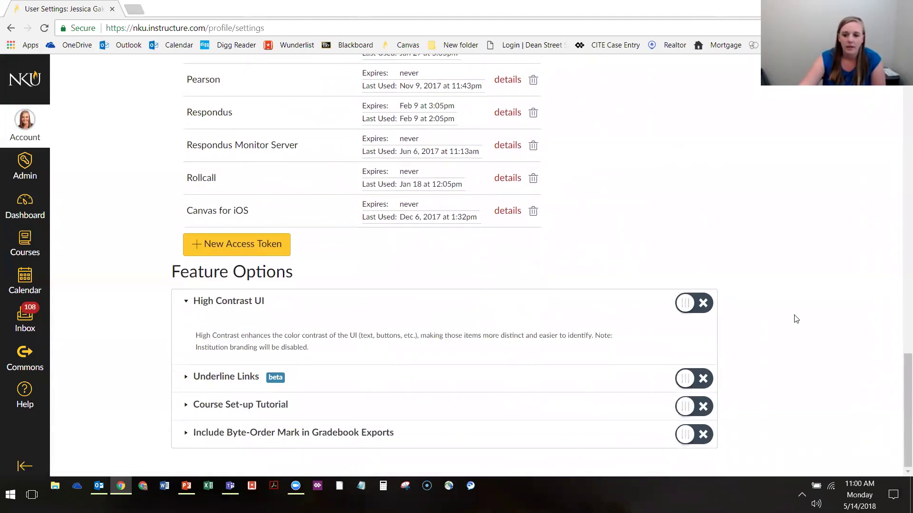
pyautogui.moveTo(166, 270); pyautogui.dragTo(379, 271)
pyautogui.click(371, 275)
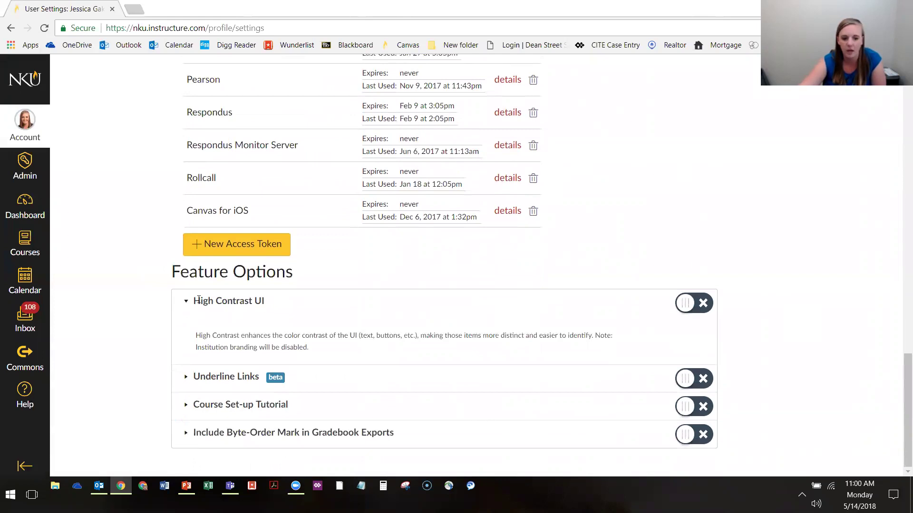
pyautogui.moveTo(196, 300); pyautogui.dragTo(291, 318)
pyautogui.click(285, 315)
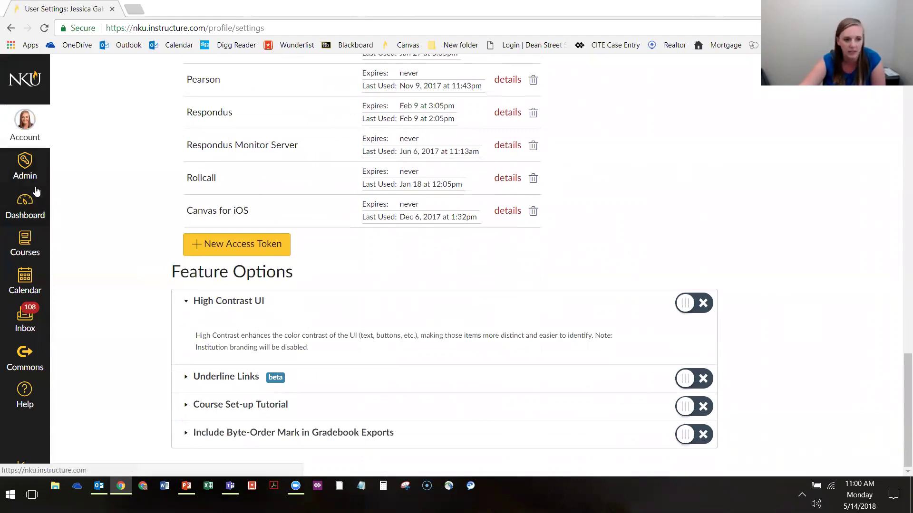
pyautogui.click(703, 306)
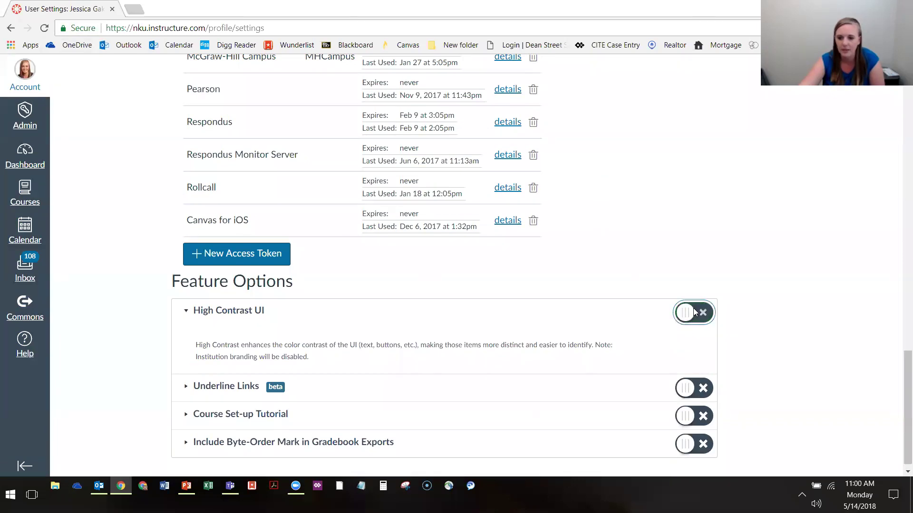
pyautogui.scroll(-1, 241, 388)
pyautogui.moveTo(196, 380); pyautogui.dragTo(250, 379)
pyautogui.click(44, 28)
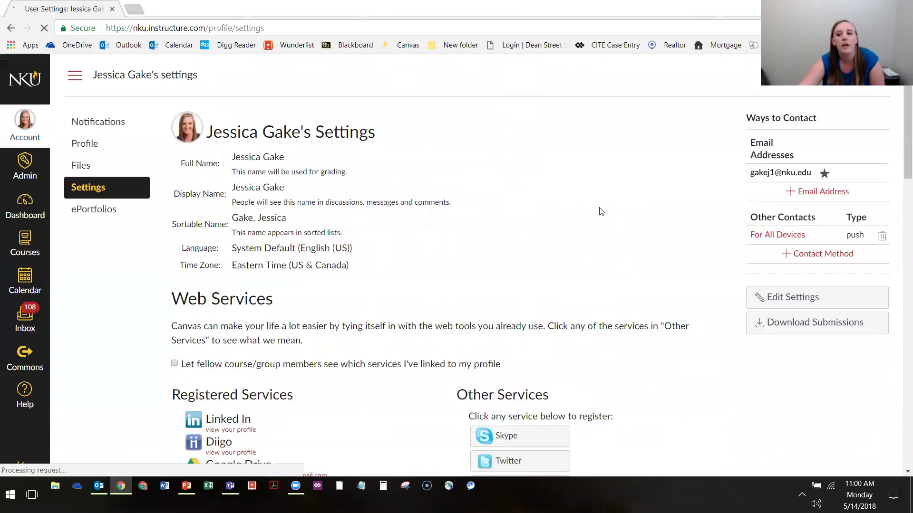
# Step: Go through the Approved Integrations list again and check the expiry and last-used dates of Rollcall
pyautogui.scroll(-8, 601, 211)
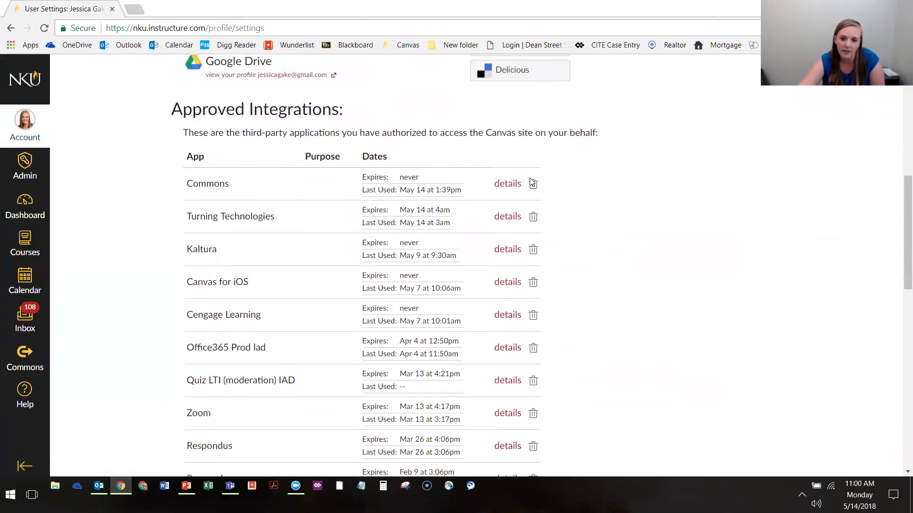
pyautogui.scroll(-2, 618, 204)
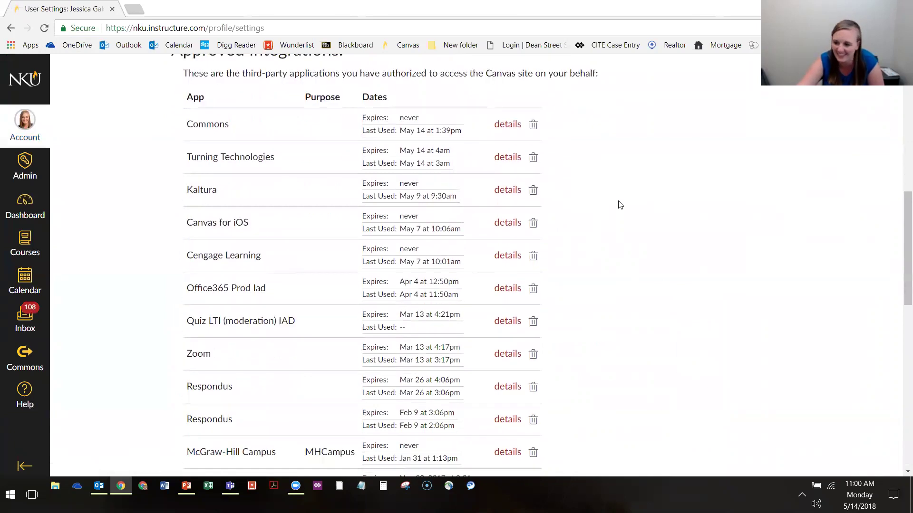
pyautogui.scroll(-1, 615, 199)
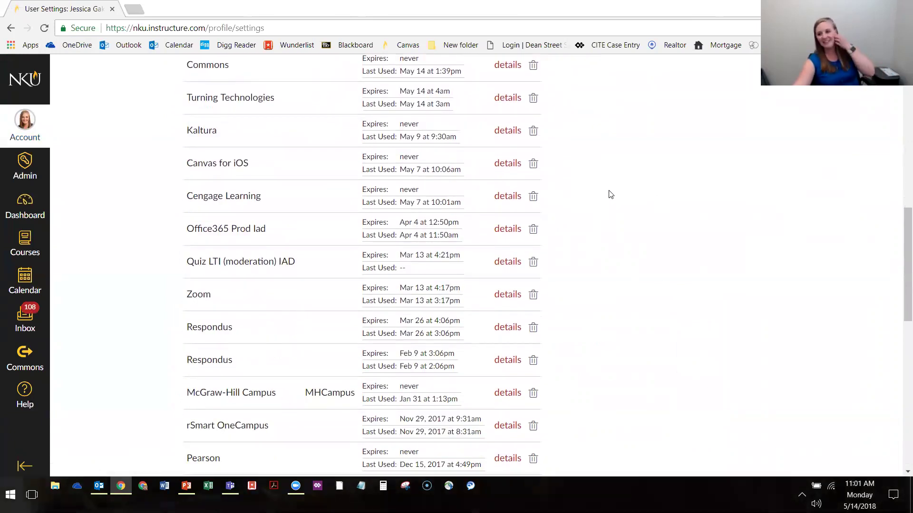
pyautogui.scroll(-3, 546, 196)
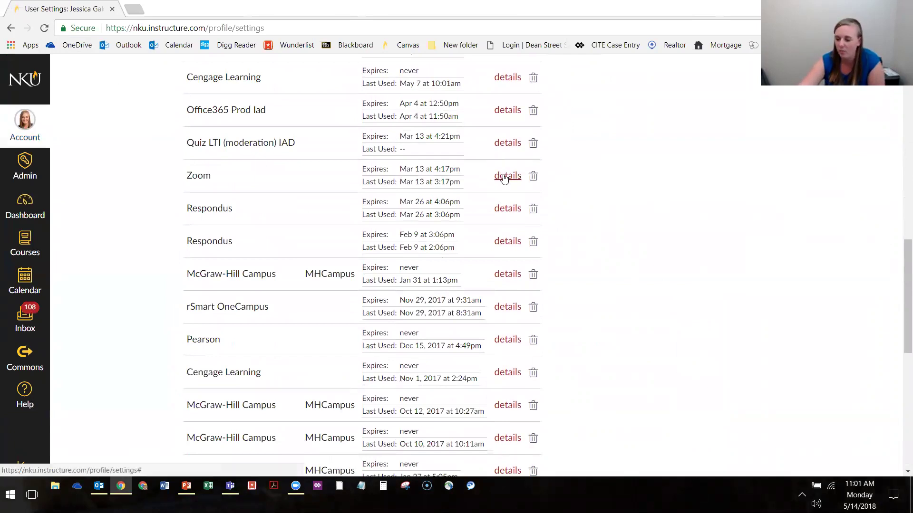
pyautogui.scroll(-9, 603, 157)
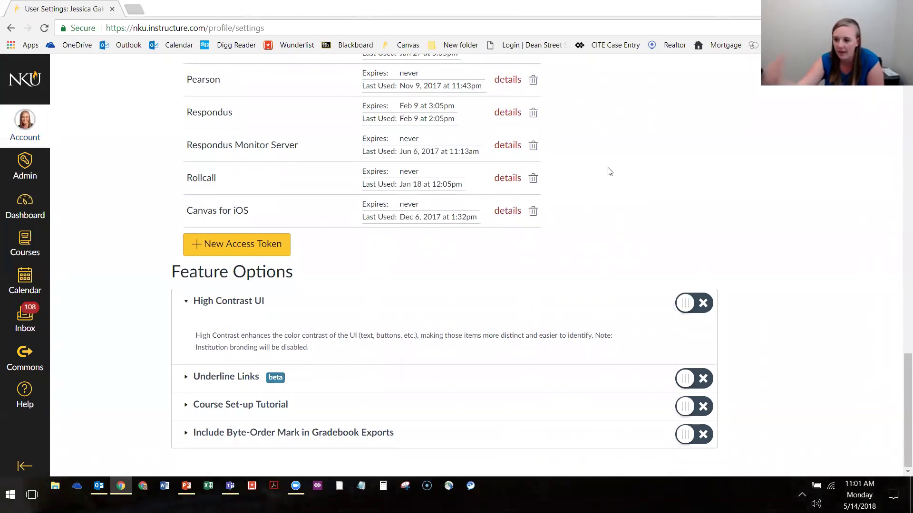
pyautogui.moveTo(409, 175); pyautogui.dragTo(453, 191)
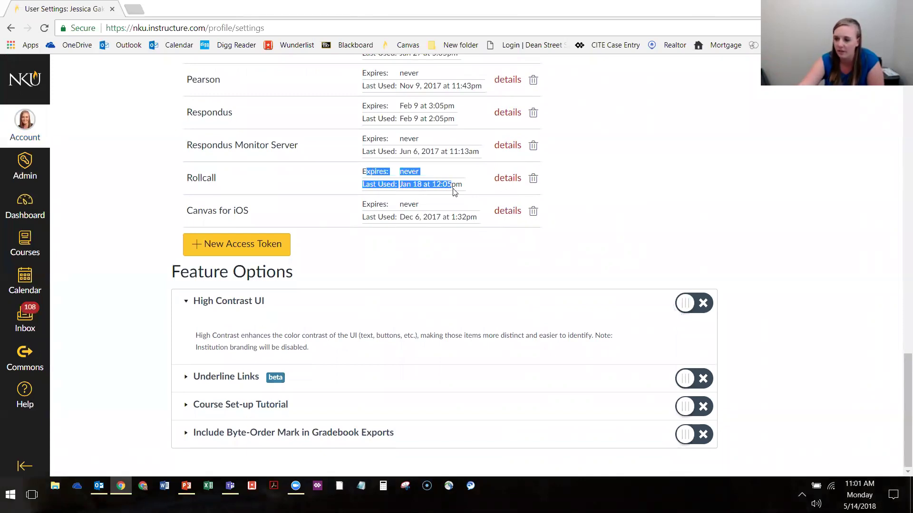
pyautogui.click(566, 278)
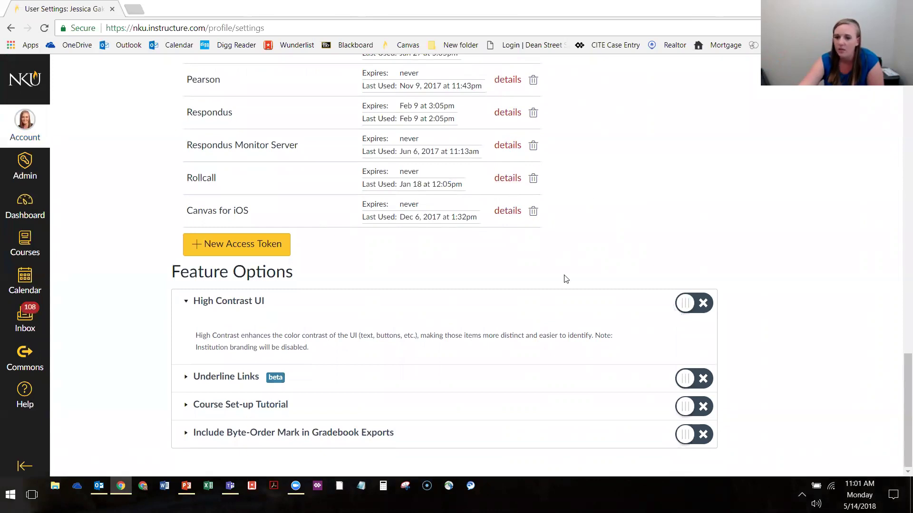
# Step: Try the Underline Links feature option, reloading the page to apply it, and turn it off again
pyautogui.click(693, 376)
pyautogui.click(44, 28)
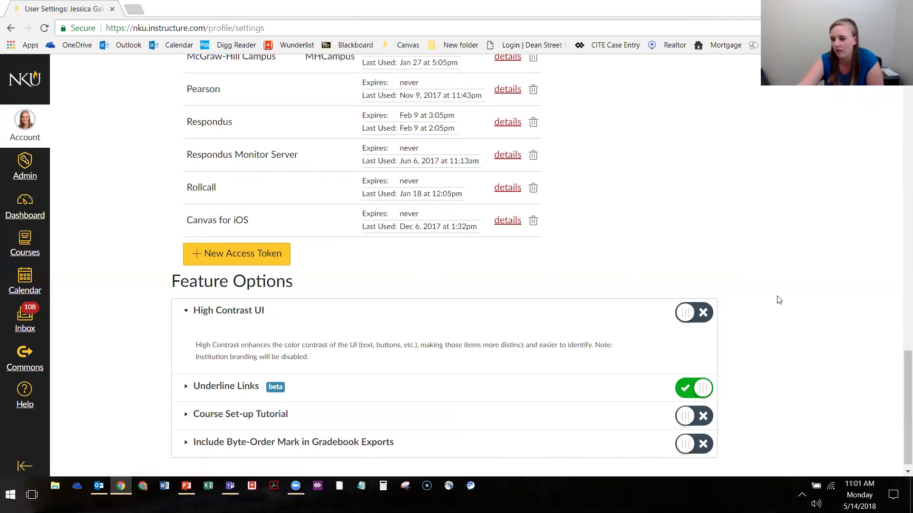
pyautogui.click(690, 379)
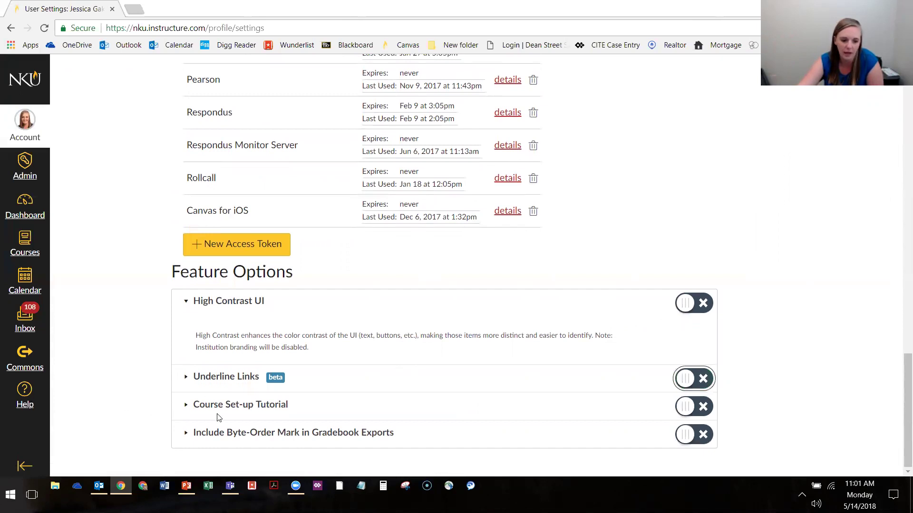
# Step: Point out the Course Set-up Tutorial entry in the Feature Options
pyautogui.click(188, 406)
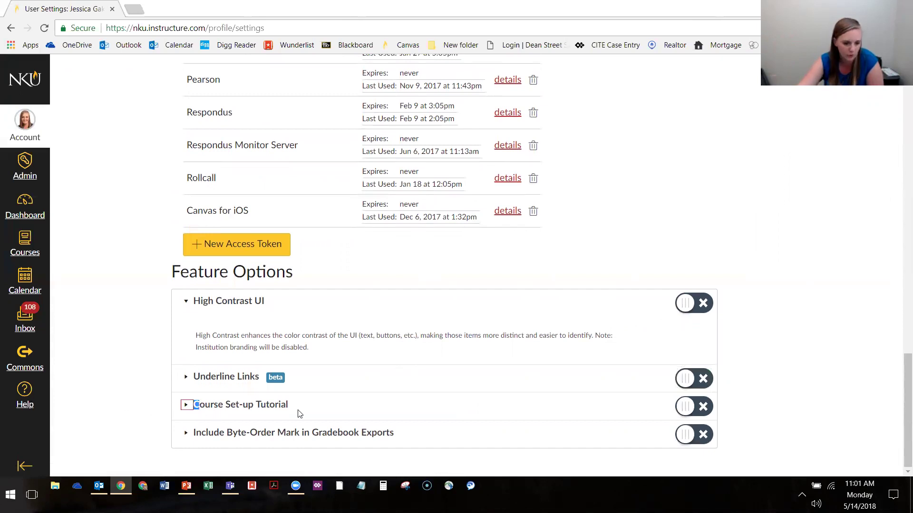
pyautogui.click(187, 405)
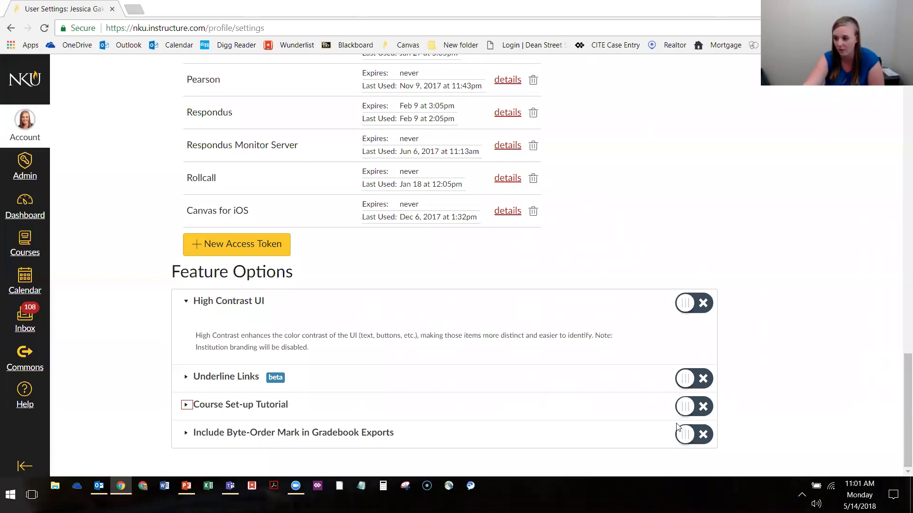
pyautogui.click(148, 401)
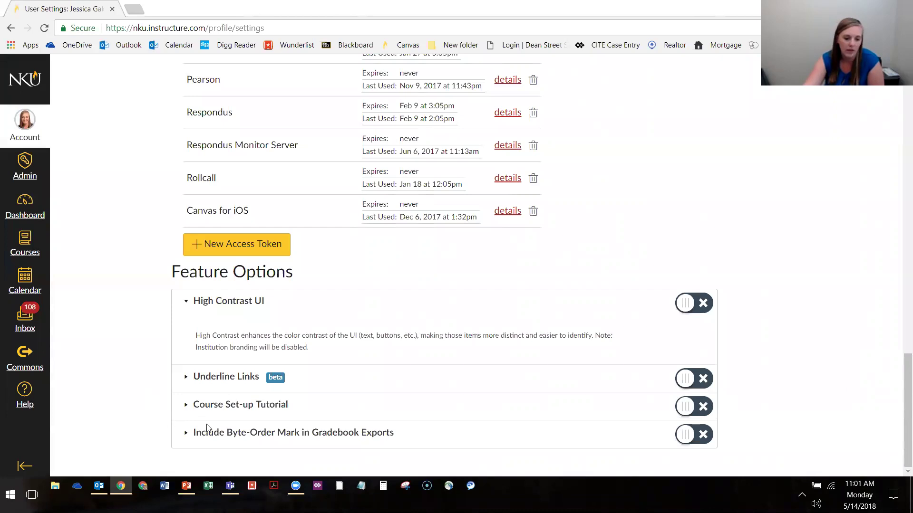
# Step: Examine the Include Byte-Order Mark in Gradebook Exports entry in the Feature Options
pyautogui.moveTo(200, 431); pyautogui.dragTo(394, 432)
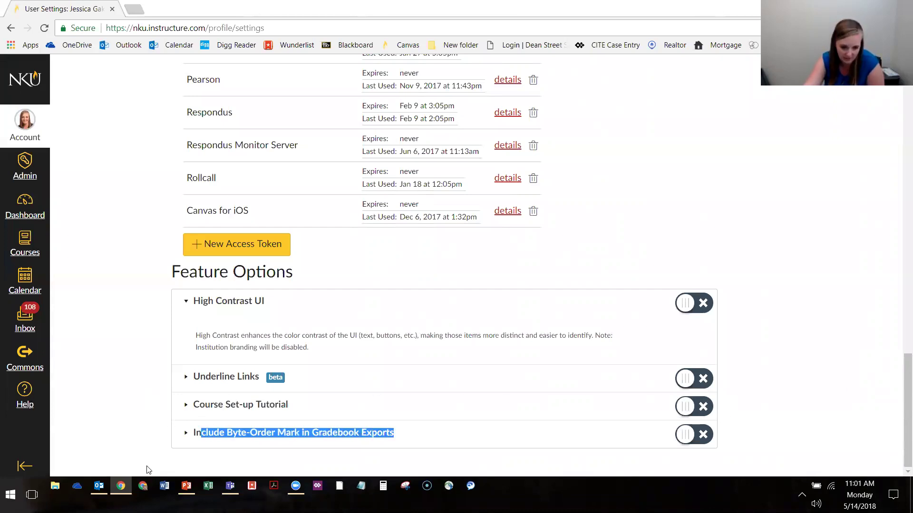
pyautogui.click(279, 449)
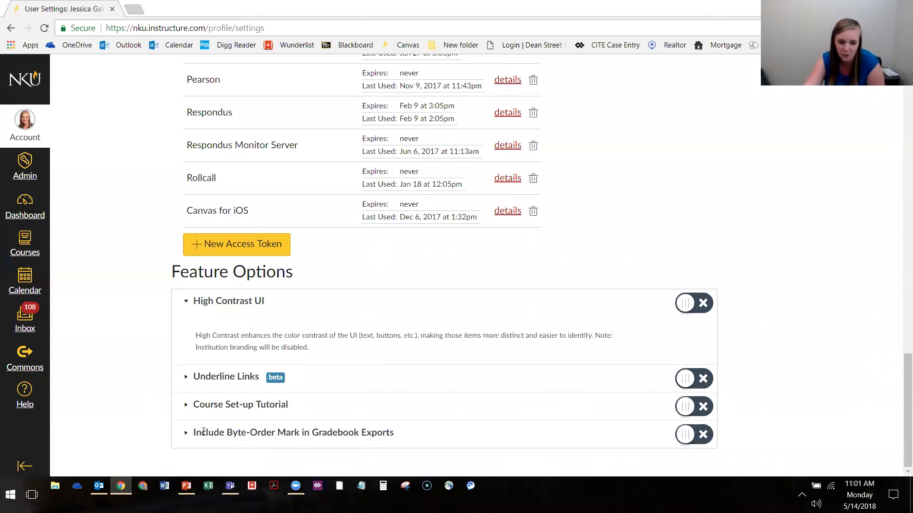
pyautogui.moveTo(194, 434); pyautogui.dragTo(337, 441)
pyautogui.click(242, 458)
pyautogui.moveTo(194, 434); pyautogui.dragTo(365, 433)
pyautogui.click(237, 447)
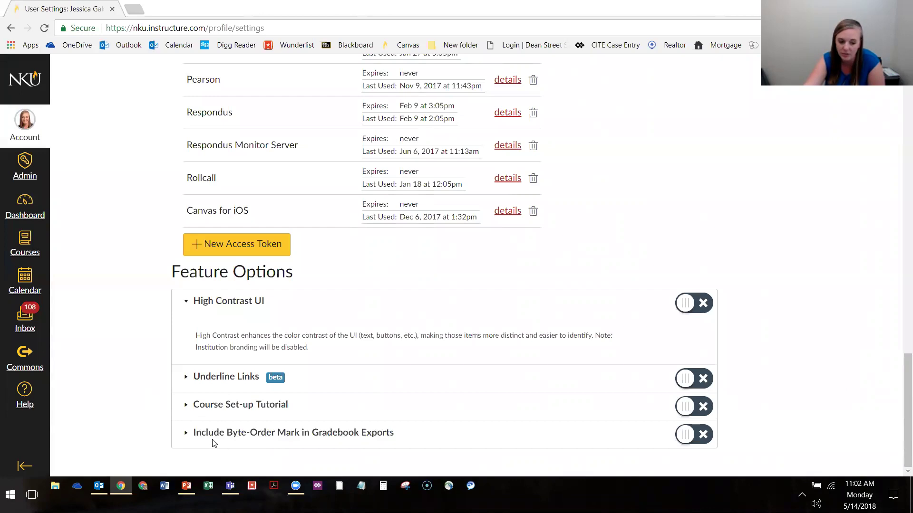
pyautogui.moveTo(312, 433); pyautogui.dragTo(364, 434)
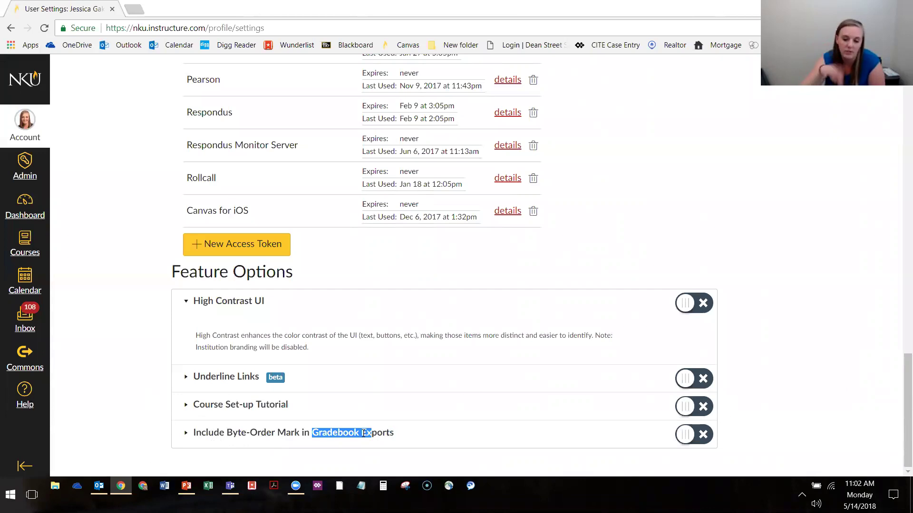
pyautogui.click(187, 433)
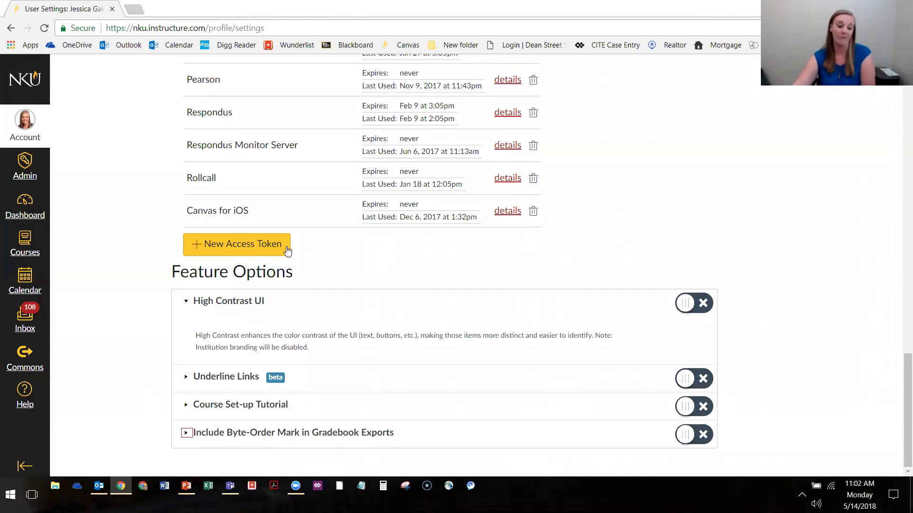
# Step: Open the account's ePortfolios page to view the existing portfolios
pyautogui.scroll(4, 299, 373)
pyautogui.scroll(15, 299, 374)
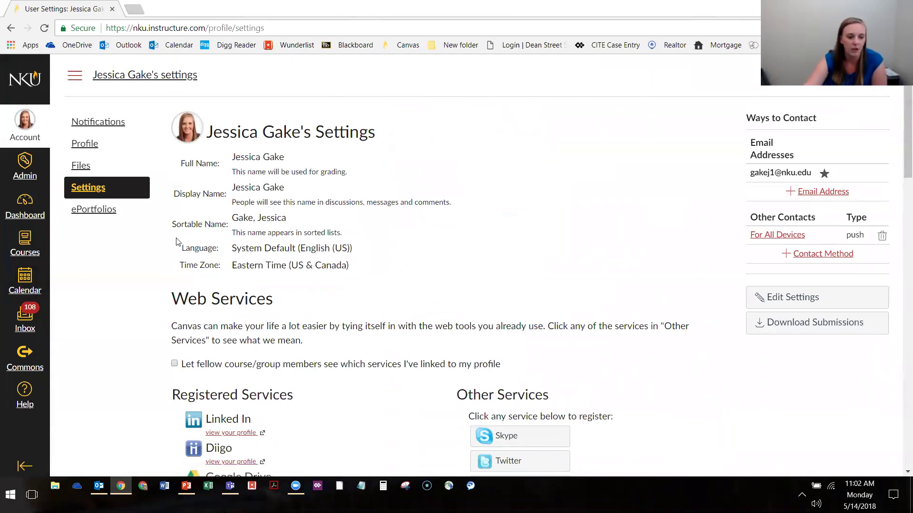
pyautogui.click(96, 211)
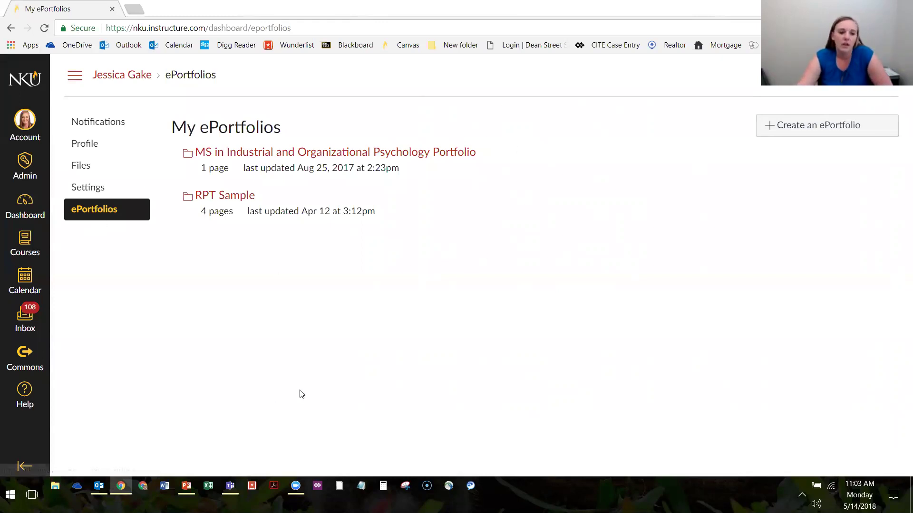
# Step: Open the account's Files page and expand My Files to show the personal files and subfolders
pyautogui.click(85, 167)
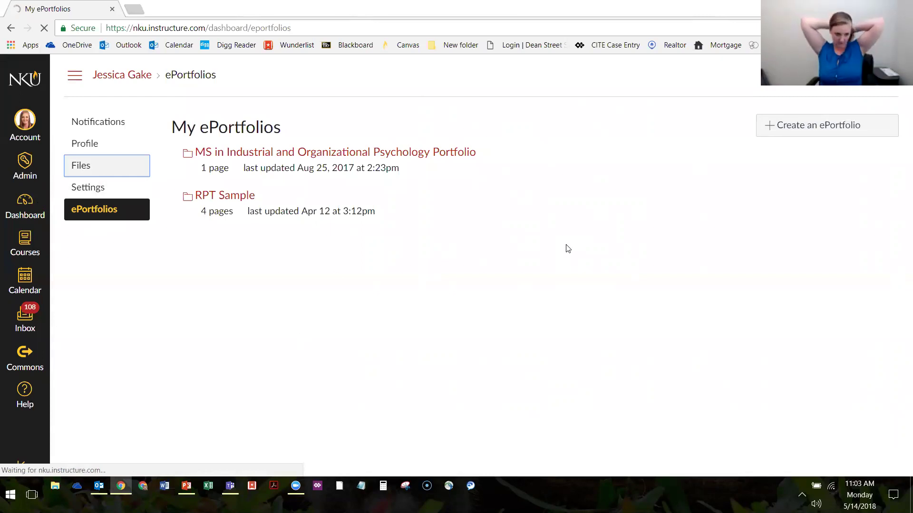
pyautogui.click(133, 159)
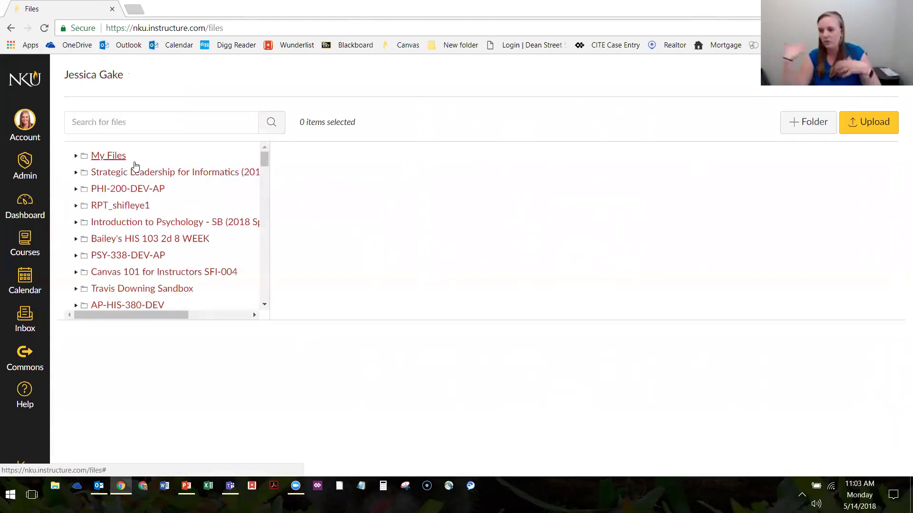
pyautogui.click(134, 163)
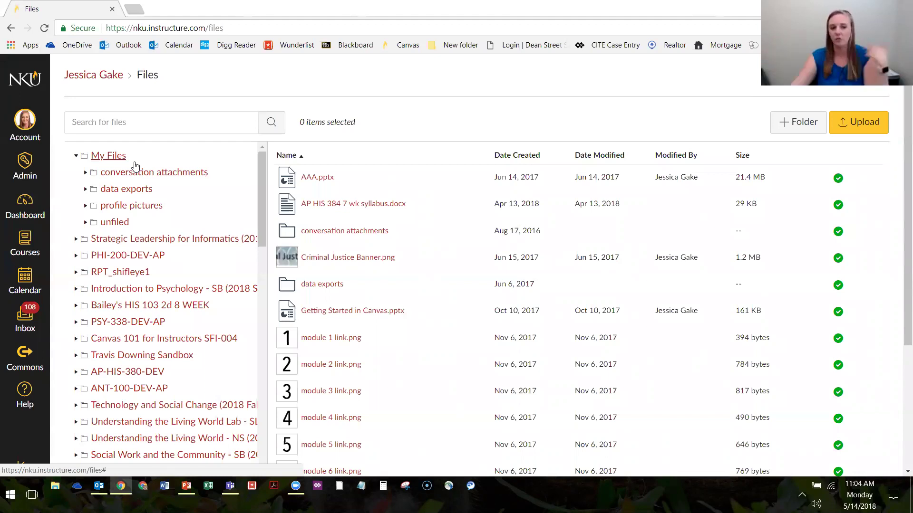
# Step: Browse the course folders in the file tree and open World History to 1500 (2018 Spring)
pyautogui.scroll(-4, 135, 178)
pyautogui.scroll(4, 123, 186)
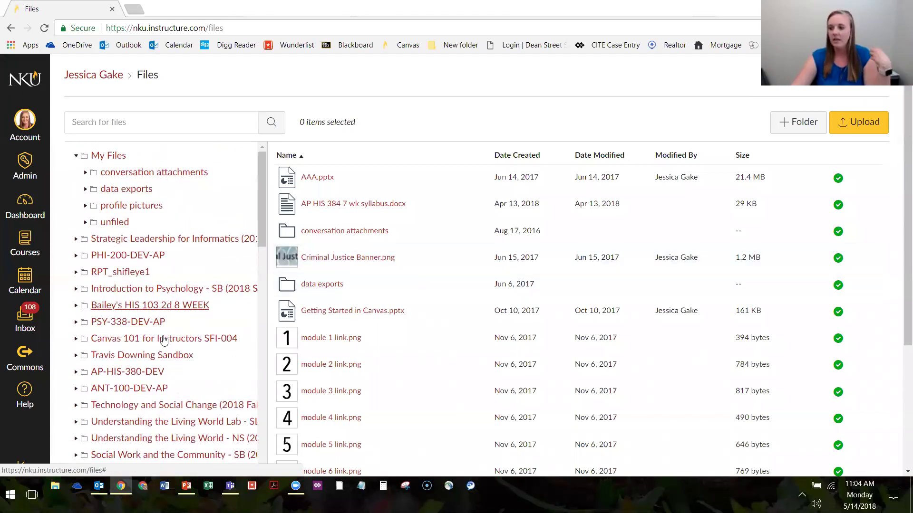
pyautogui.scroll(-2, 332, 180)
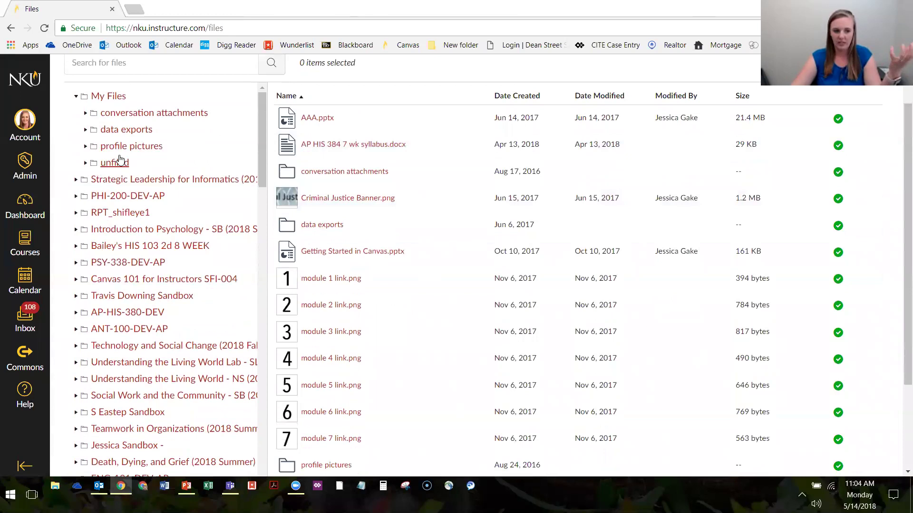
pyautogui.scroll(-8, 120, 159)
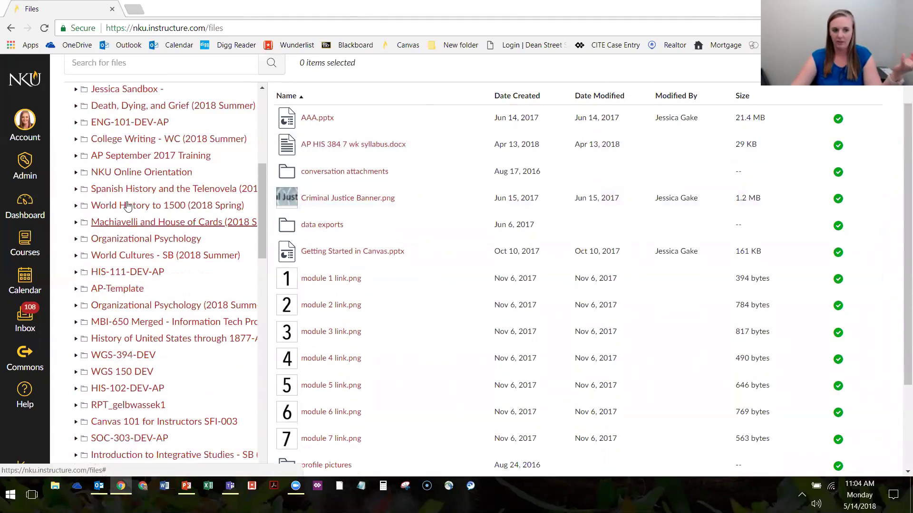
pyautogui.click(128, 206)
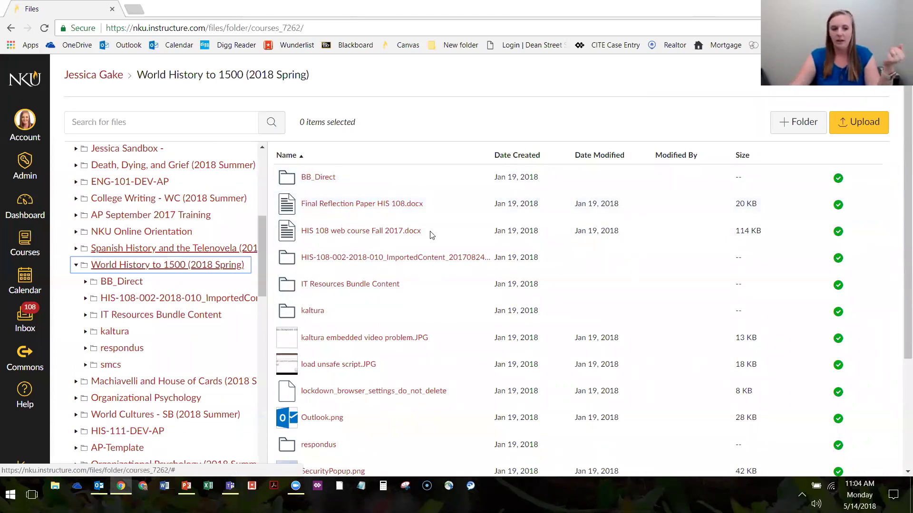
# Step: Return to the My Files folder and look through the list of course folders once more
pyautogui.scroll(1, 216, 270)
pyautogui.scroll(7, 216, 270)
pyautogui.click(108, 155)
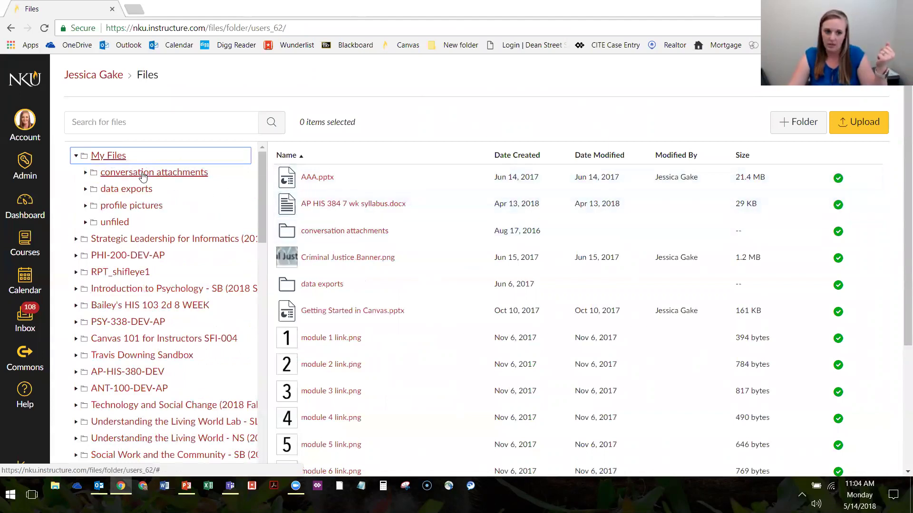
pyautogui.scroll(-20, 143, 176)
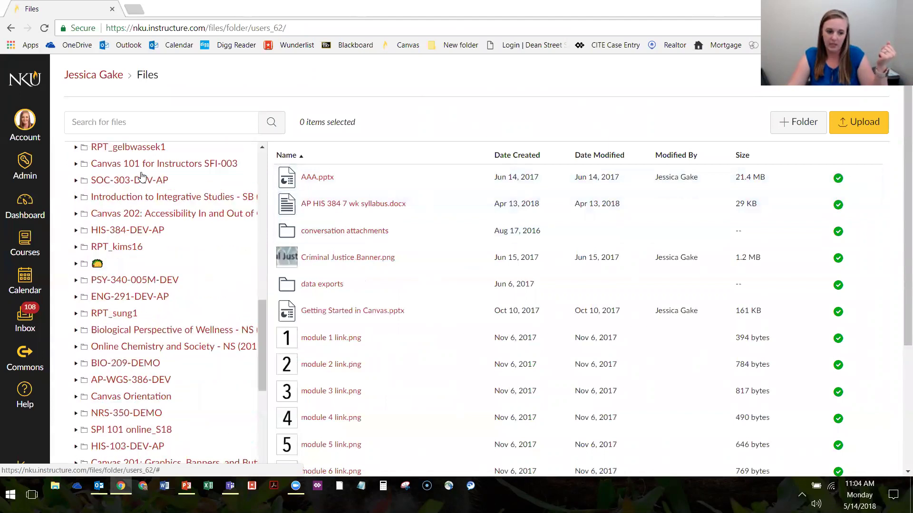
pyautogui.scroll(20, 176, 193)
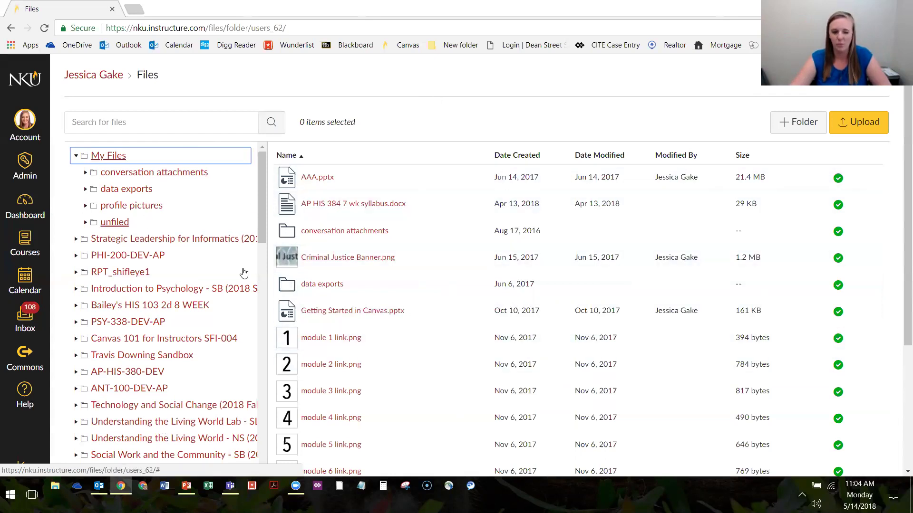
pyautogui.click(229, 71)
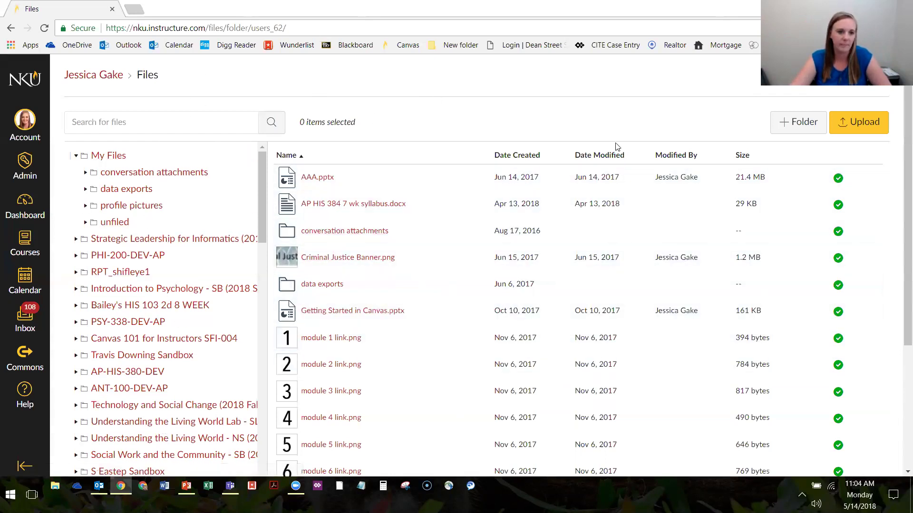
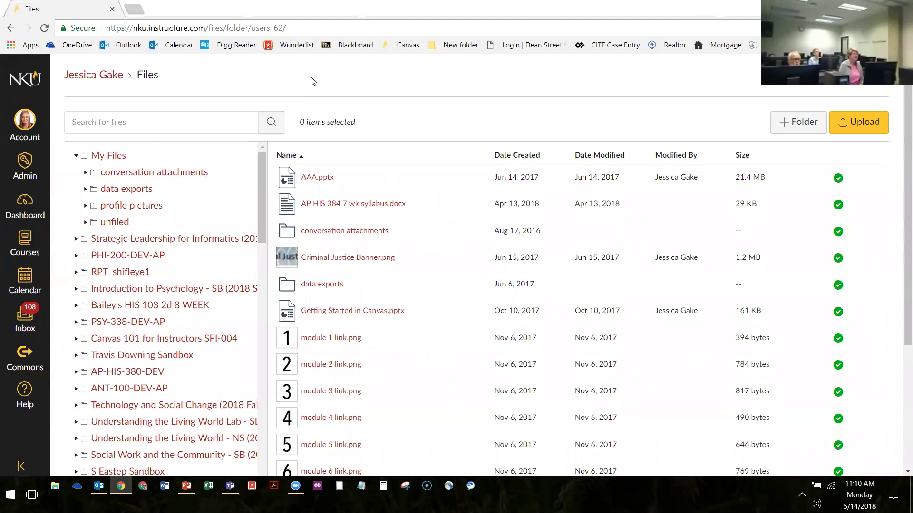
# Step: Switch to Outlook to check the inbox and return to the Canvas Files page
pyautogui.click(94, 486)
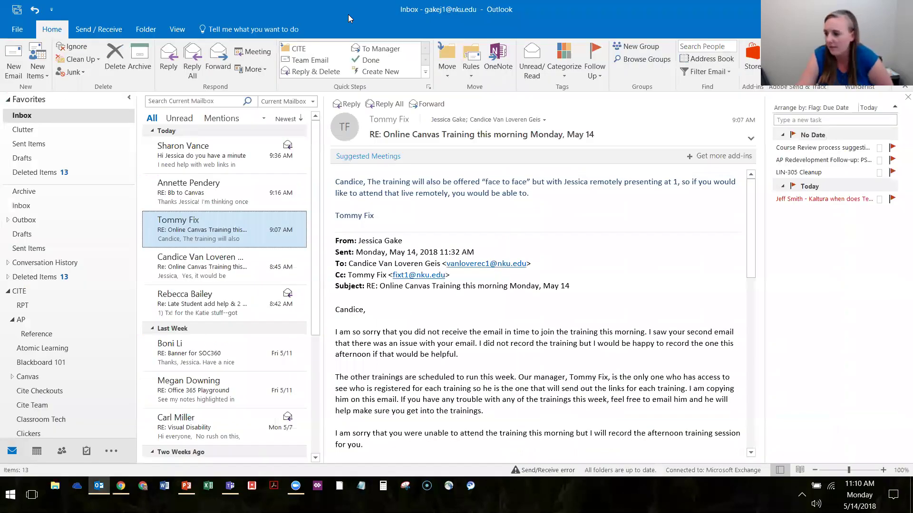
pyautogui.hotkey('alt', 'Tab')
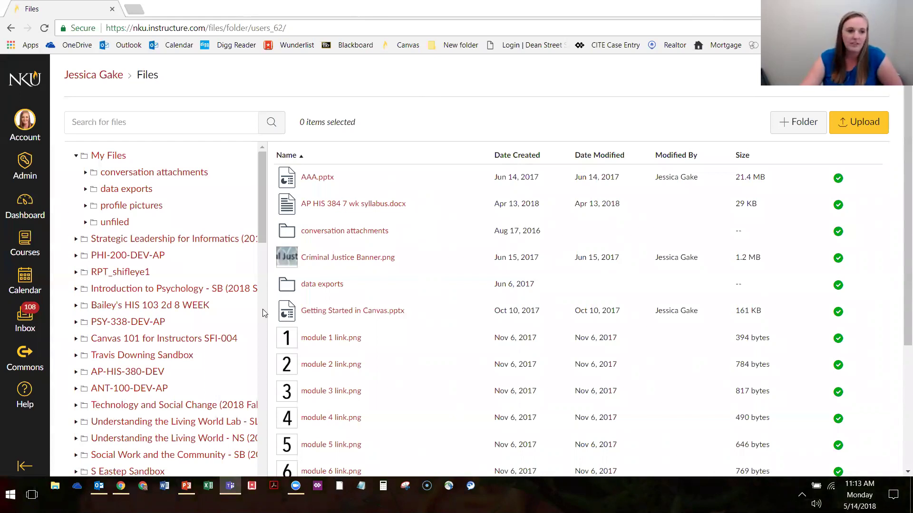
pyautogui.click(236, 84)
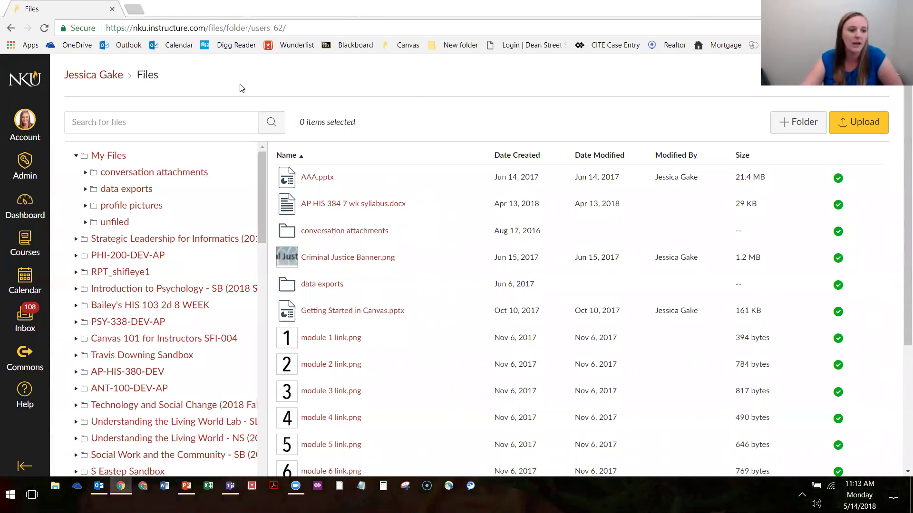
# Step: Open the JES 101 sandbox course from the Dashboard
pyautogui.click(38, 213)
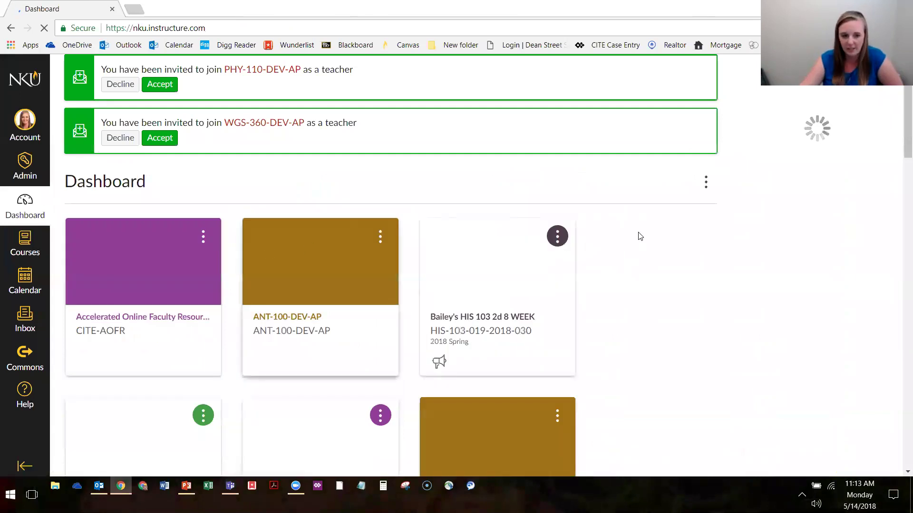
pyautogui.scroll(-10, 628, 245)
pyautogui.scroll(-4, 178, 286)
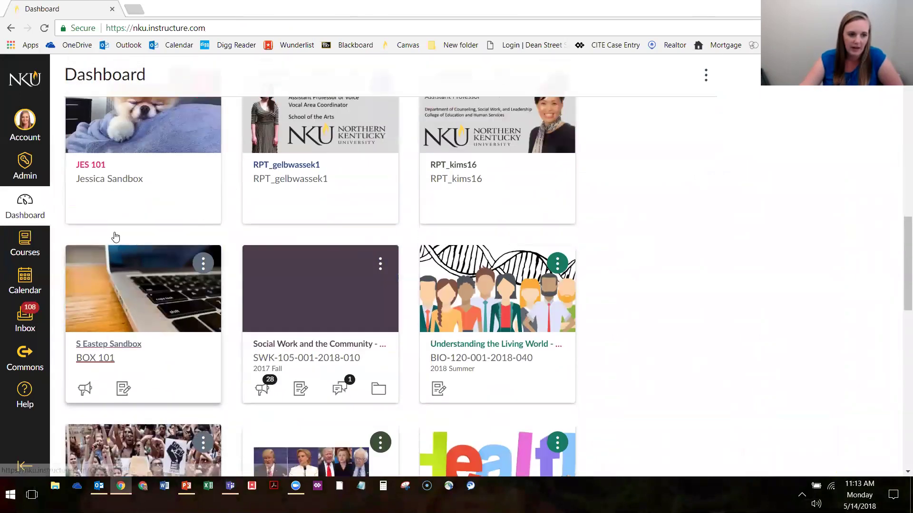
pyautogui.scroll(3, 171, 285)
pyautogui.click(163, 240)
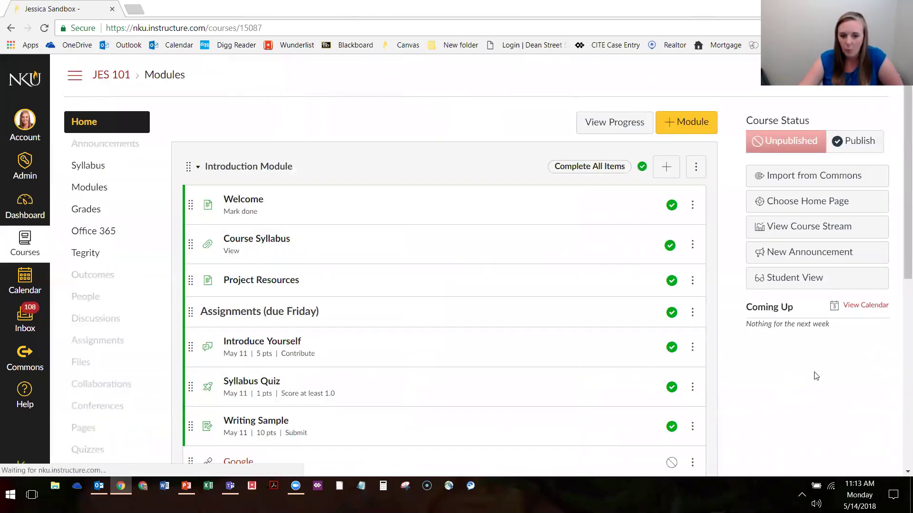
# Step: Reset the JES 101 sandbox course's content from the course settings and confirm the reset
pyautogui.scroll(-1, 425, 404)
pyautogui.scroll(-2, 425, 404)
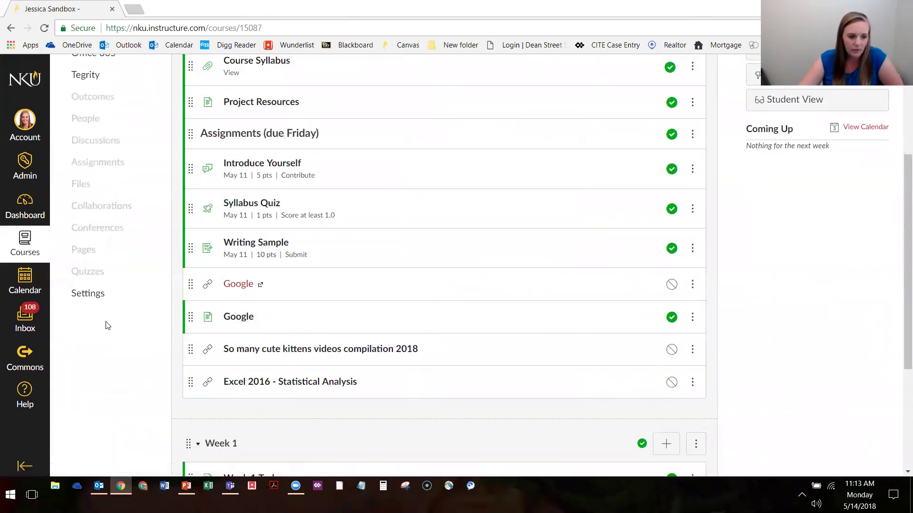
pyautogui.click(88, 292)
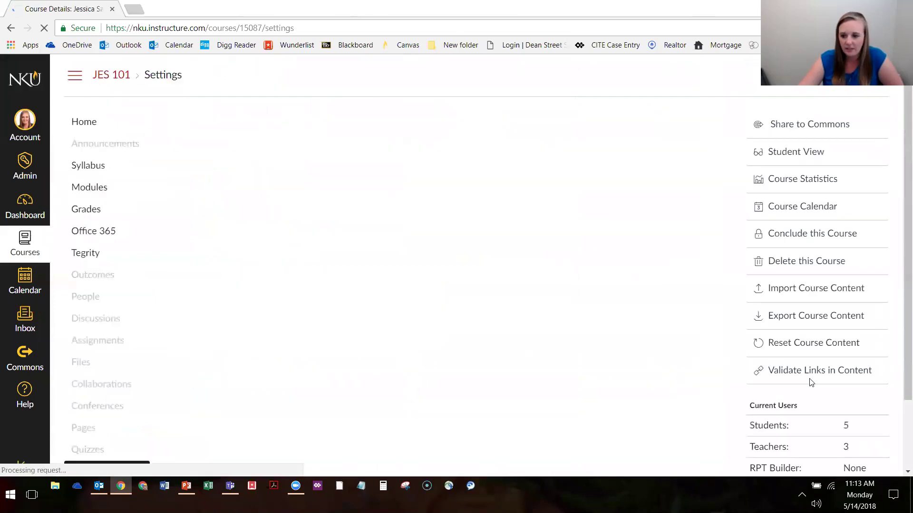
pyautogui.click(795, 346)
pyautogui.click(458, 317)
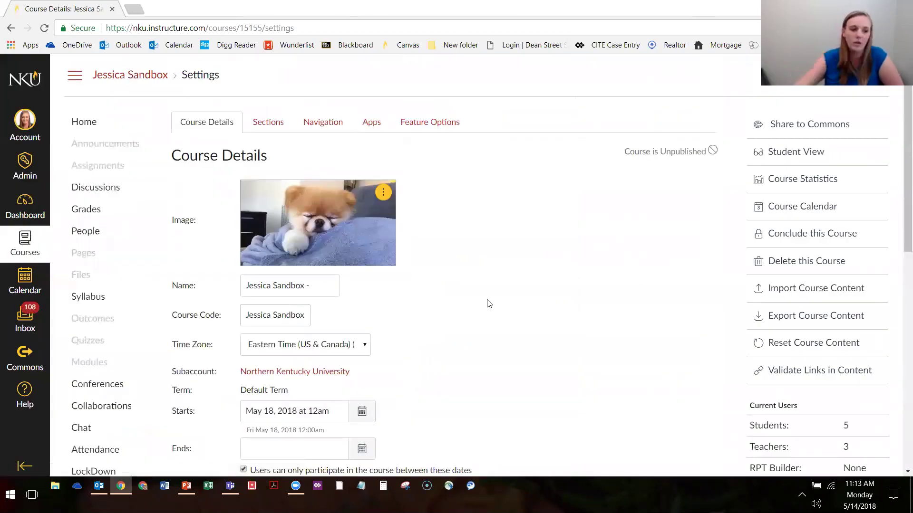
# Step: Open the reset course's home page, collapse and restore the course navigation menu, and point out the Unpublished course status
pyautogui.click(85, 122)
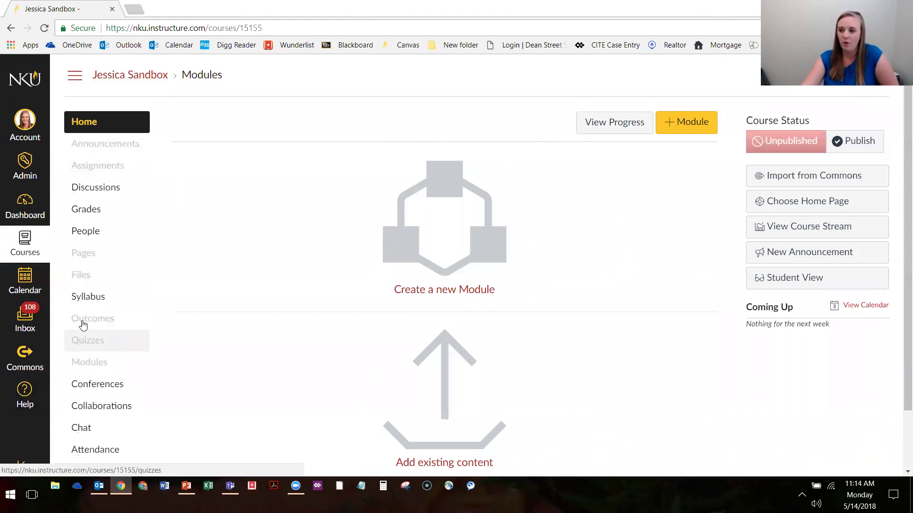
pyautogui.click(75, 76)
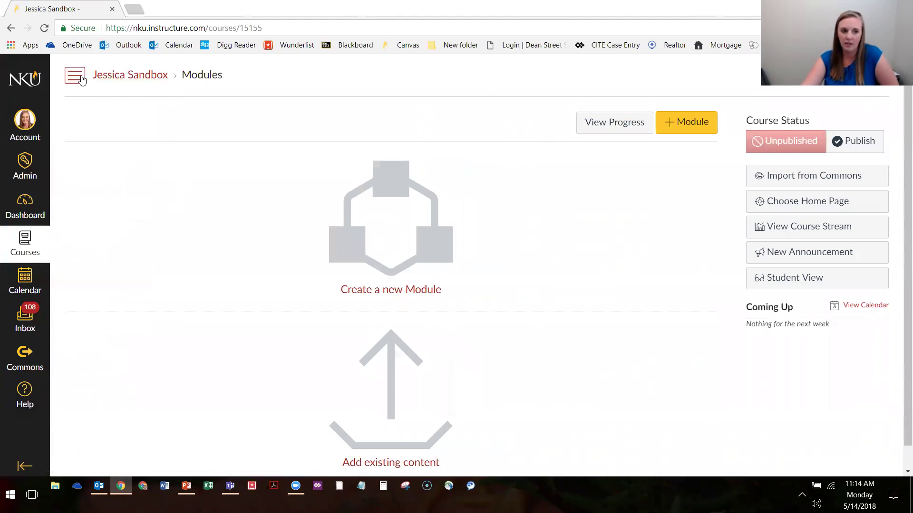
pyautogui.click(81, 79)
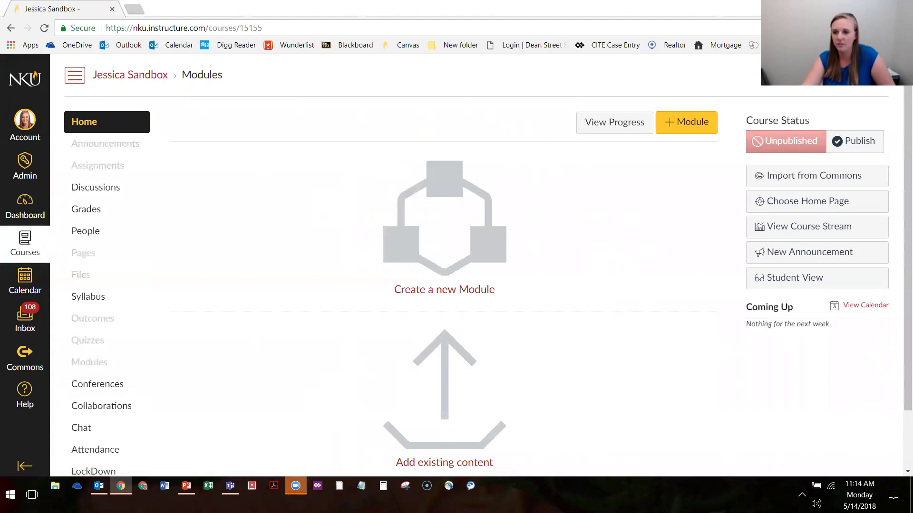
pyautogui.click(784, 148)
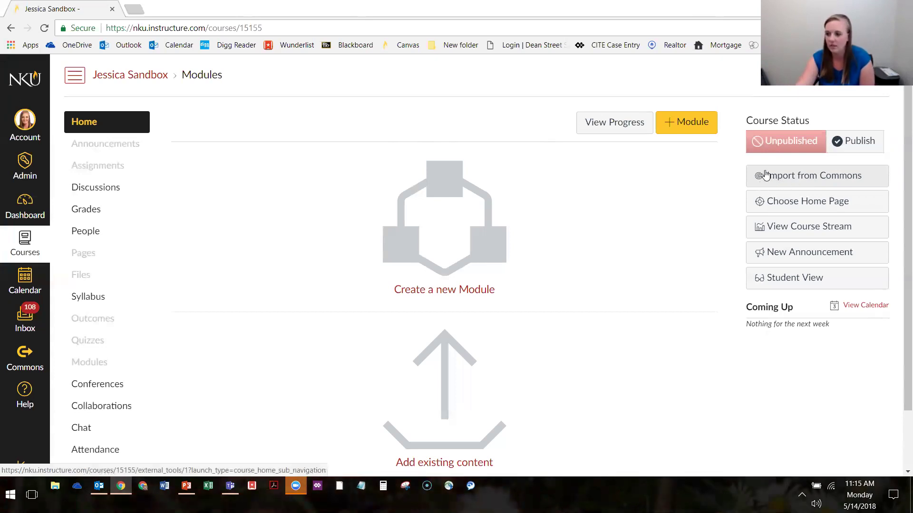
# Step: Restore the browser from full screen to a smaller window and stretch it taller, keeping the sandbox course's home page in view
pyautogui.doubleClick(540, 8)
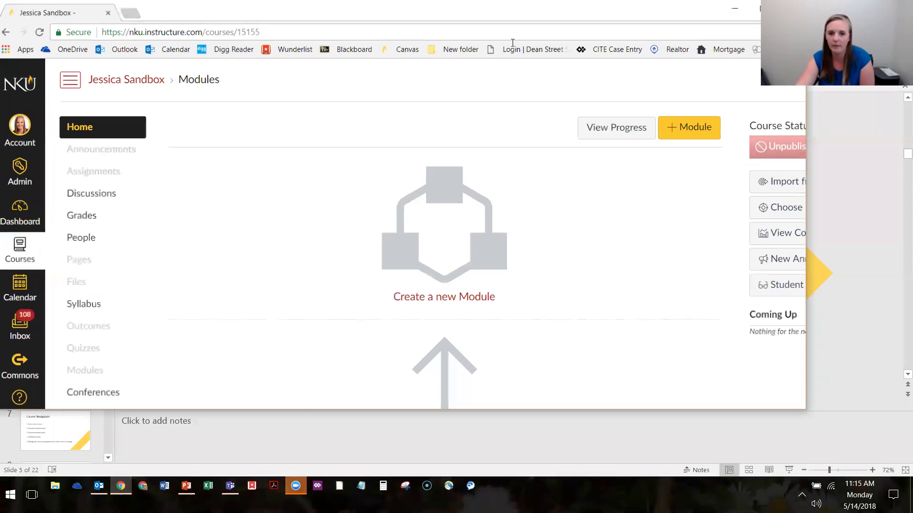
pyautogui.scroll(-3, 284, 404)
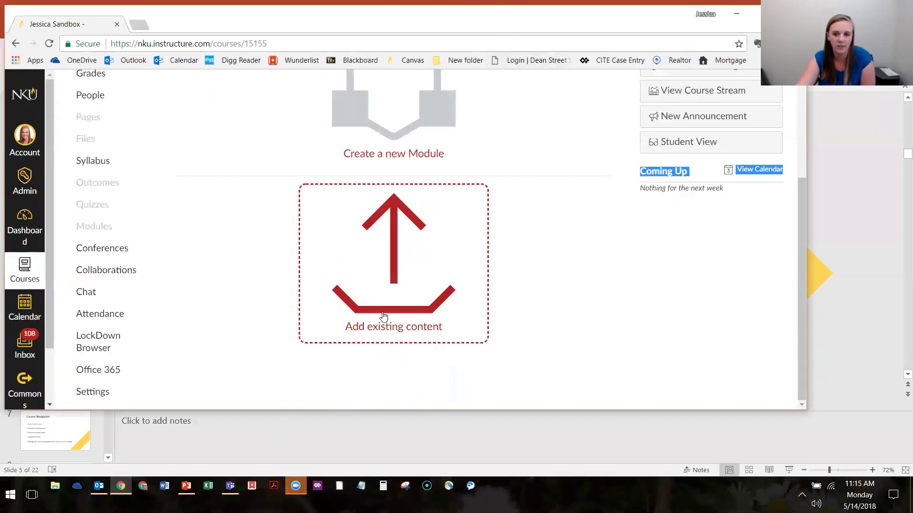
pyautogui.scroll(3, 499, 343)
pyautogui.click(656, 380)
pyautogui.scroll(-1, 657, 379)
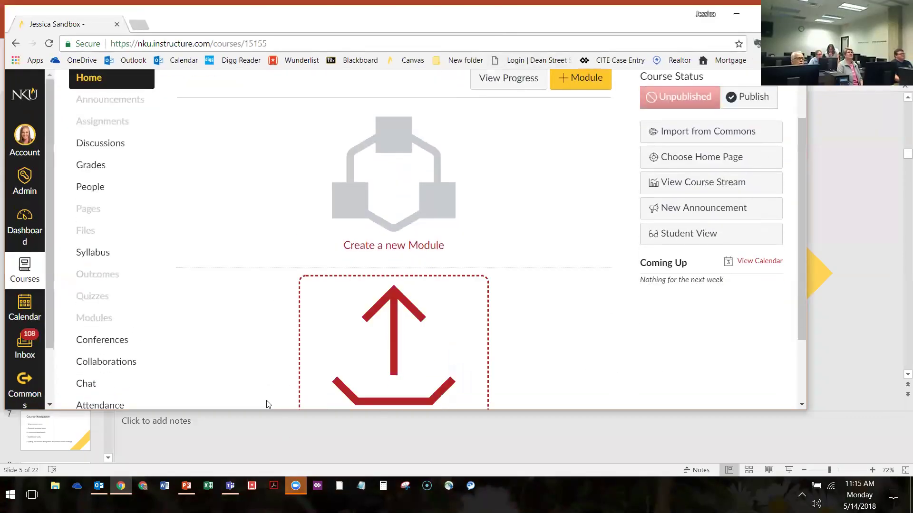
pyautogui.moveTo(226, 410); pyautogui.dragTo(226, 474)
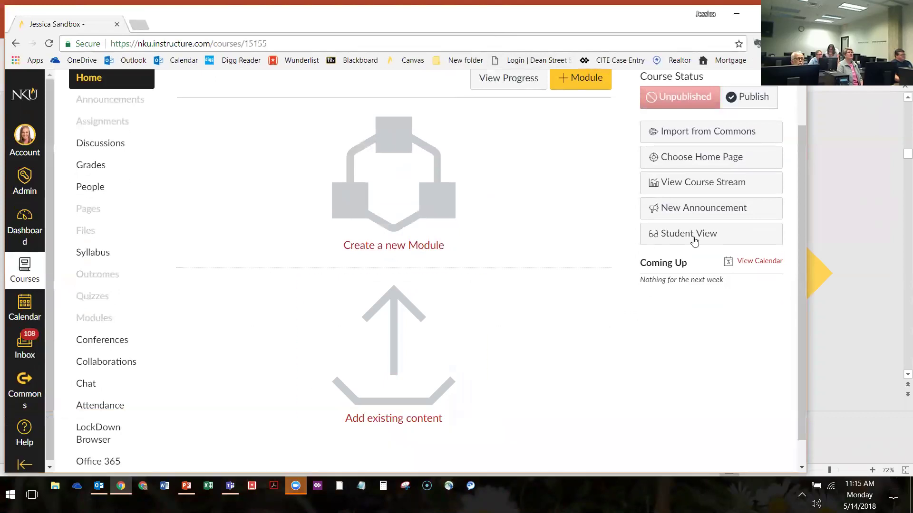
pyautogui.scroll(2, 671, 163)
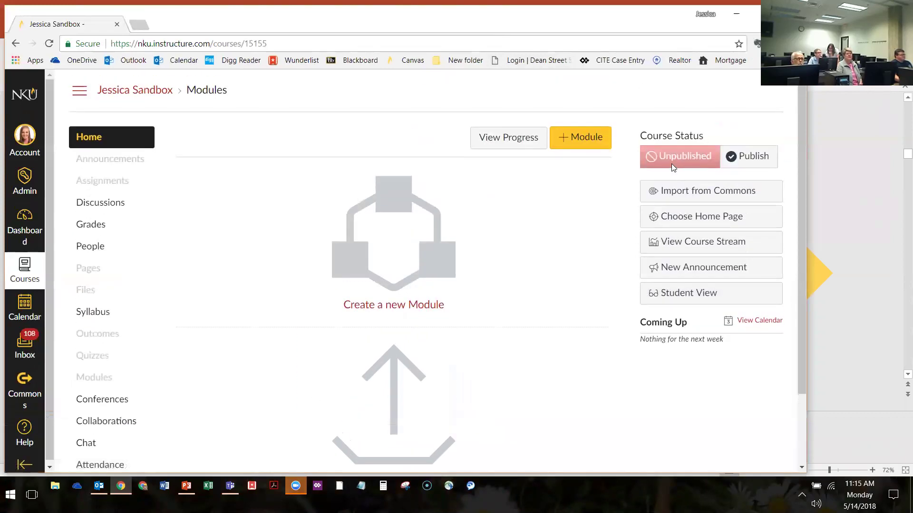
# Step: Dismiss the incoming chat notification and stay on the sandbox course's home page
pyautogui.scroll(-1, 668, 152)
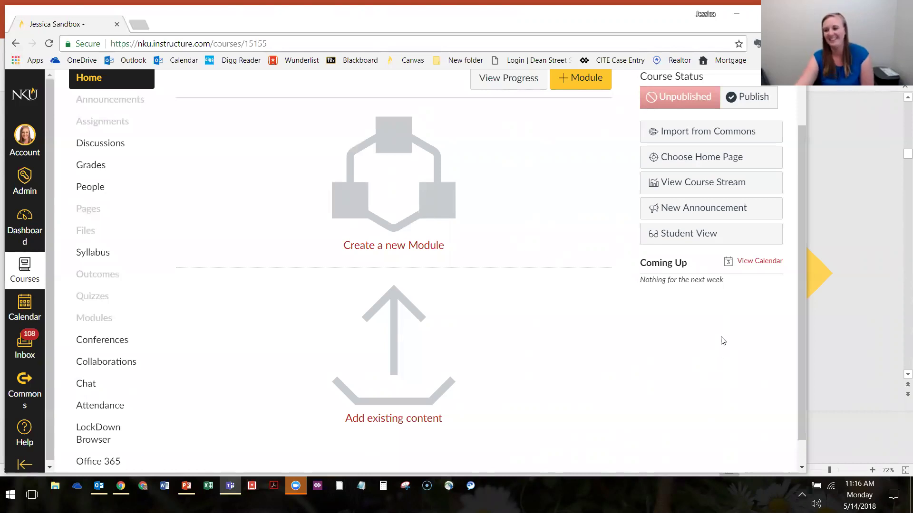
pyautogui.click(722, 367)
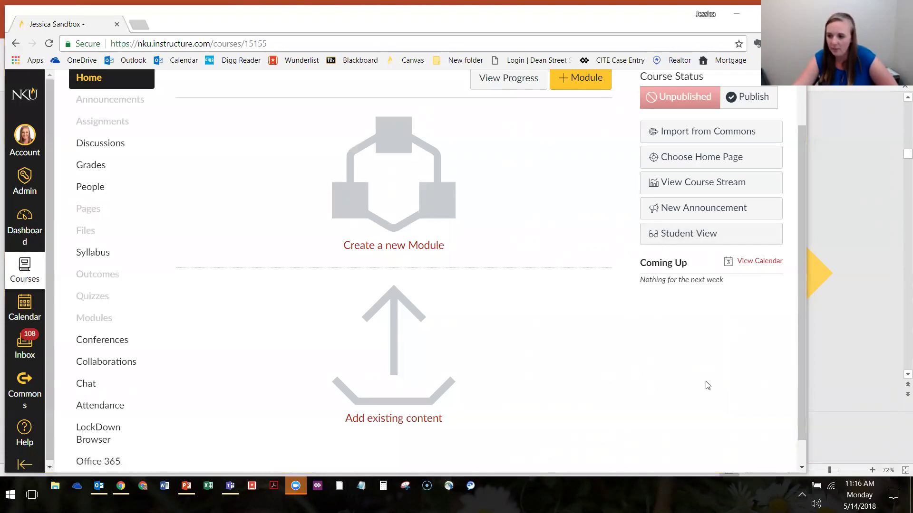
pyautogui.scroll(-1, 656, 318)
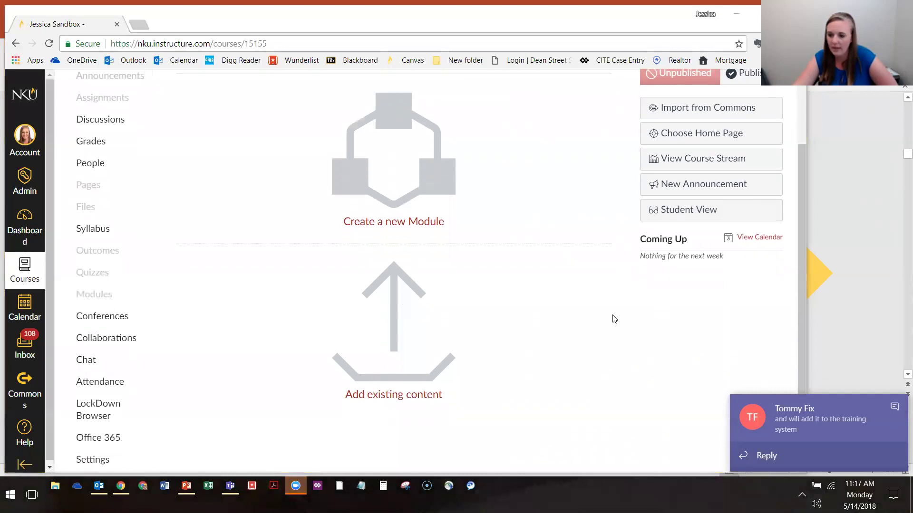
pyautogui.click(894, 407)
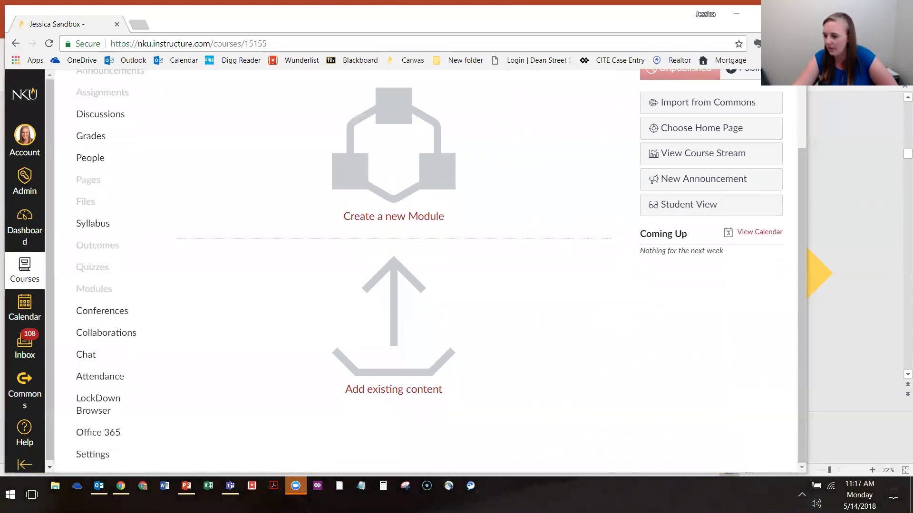
pyautogui.click(749, 326)
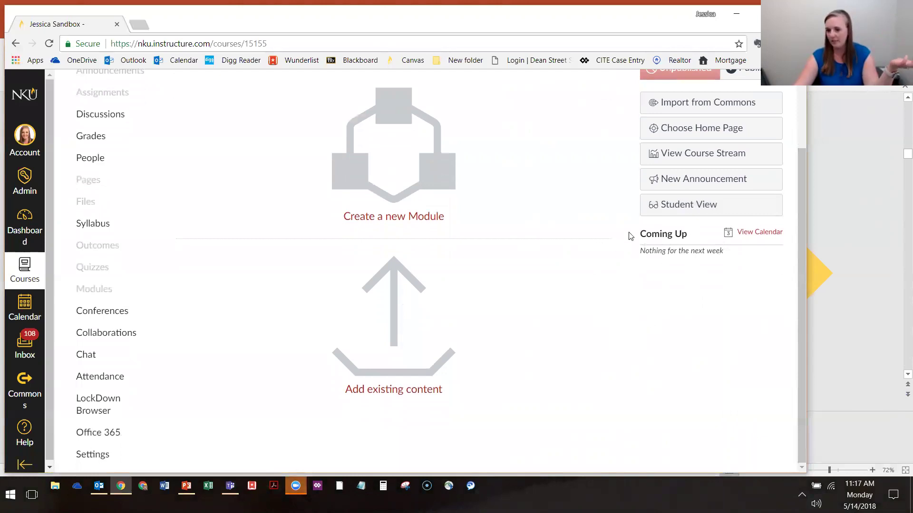
pyautogui.doubleClick(749, 259)
pyautogui.click(747, 260)
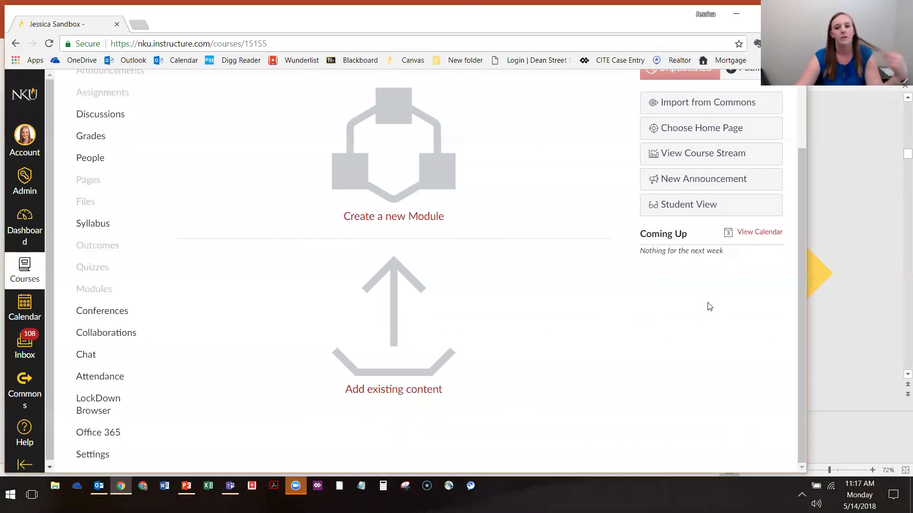
# Step: Examine the sandbox course's navigation links, visiting Pages, Home and Modules before returning to Pages
pyautogui.scroll(2, 713, 304)
pyautogui.scroll(-3, 753, 268)
pyautogui.scroll(2, 148, 87)
pyautogui.scroll(1, 147, 87)
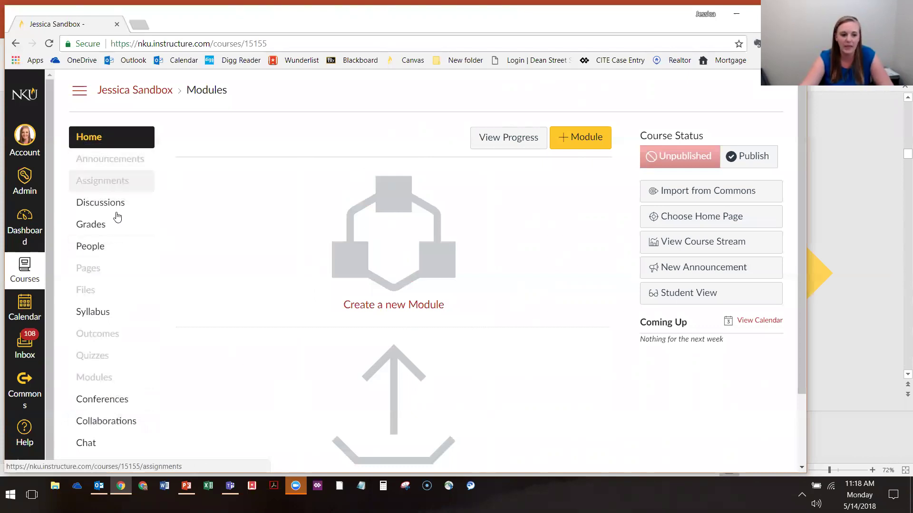
pyautogui.scroll(-1, 116, 219)
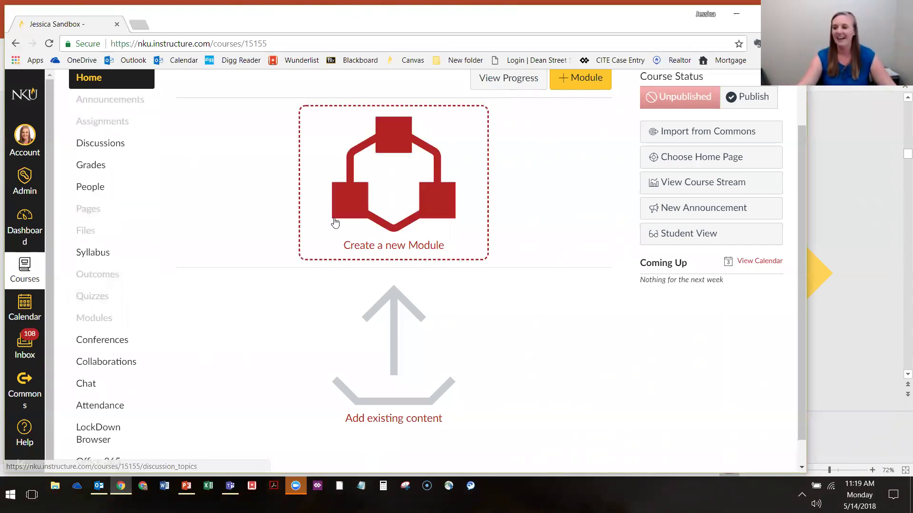
pyautogui.click(112, 214)
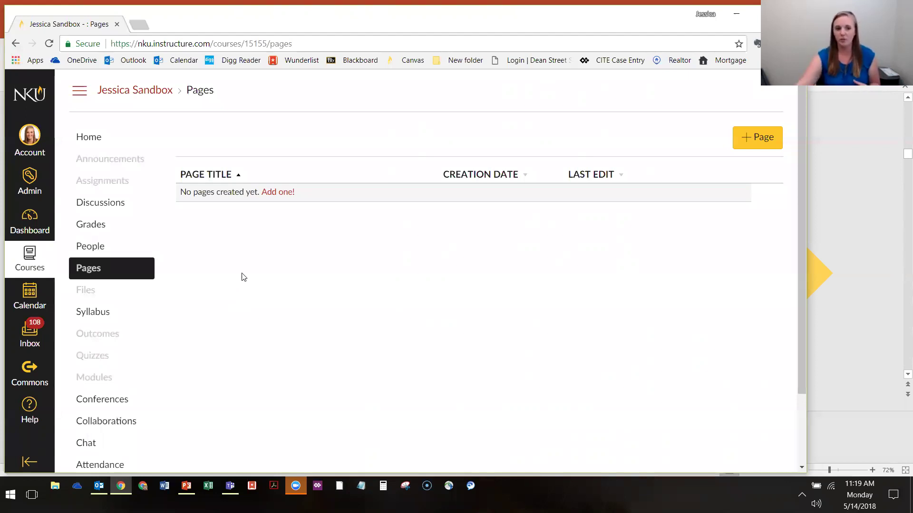
pyautogui.click(114, 136)
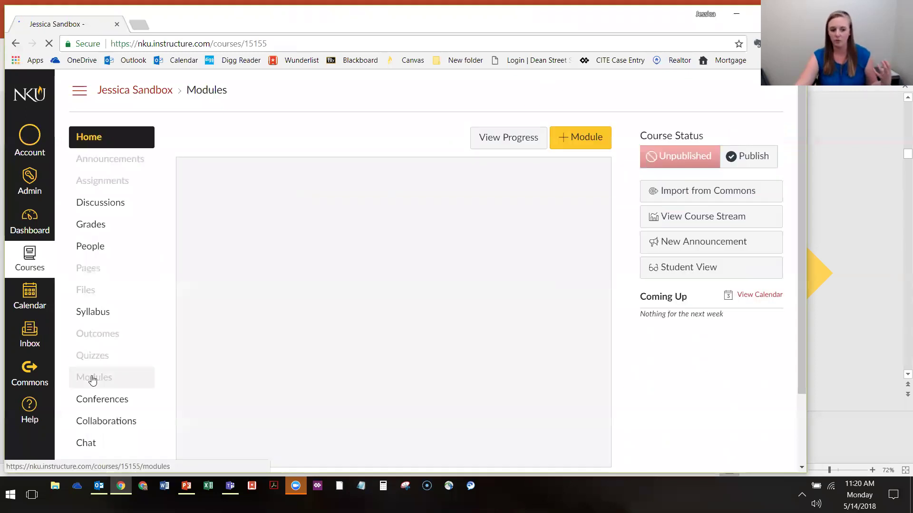
pyautogui.click(119, 376)
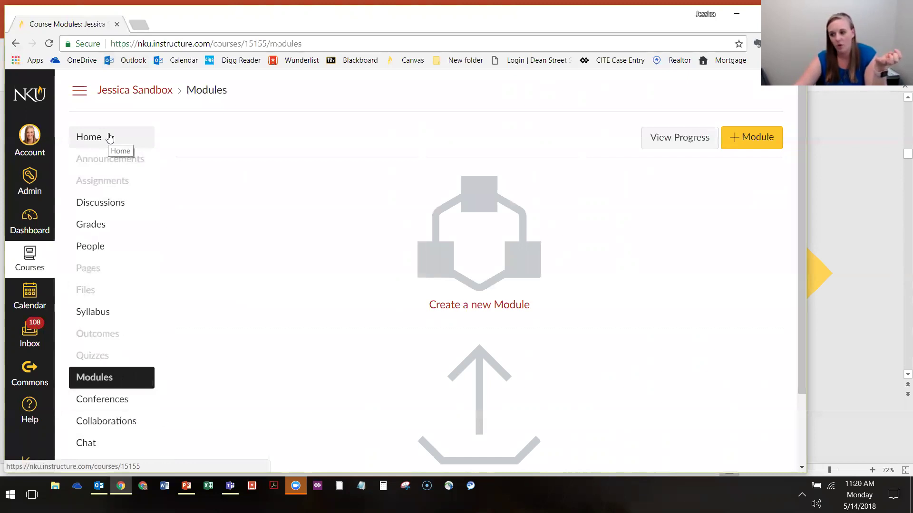
pyautogui.click(106, 272)
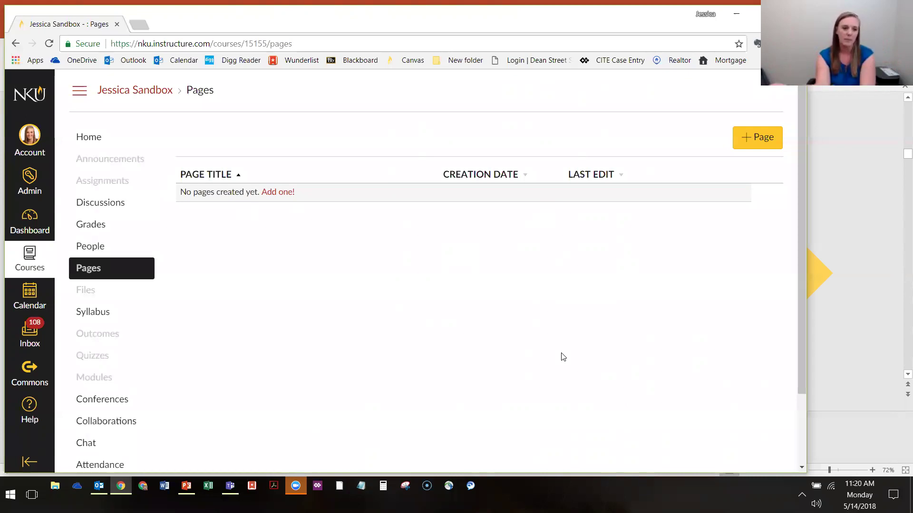
# Step: Open the full list of all courses, search it for "demo" and open BIO-209-DEMO in a new tab
pyautogui.click(27, 261)
pyautogui.scroll(-12, 136, 319)
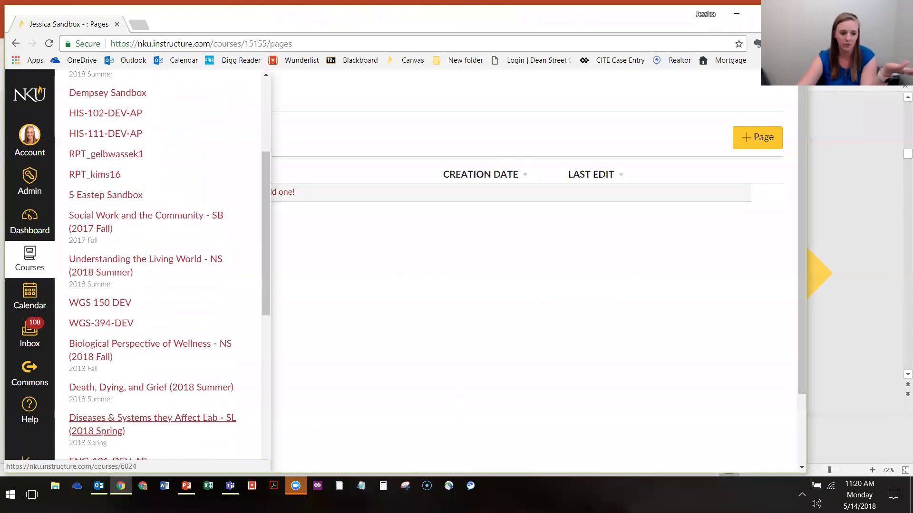
pyautogui.click(107, 376)
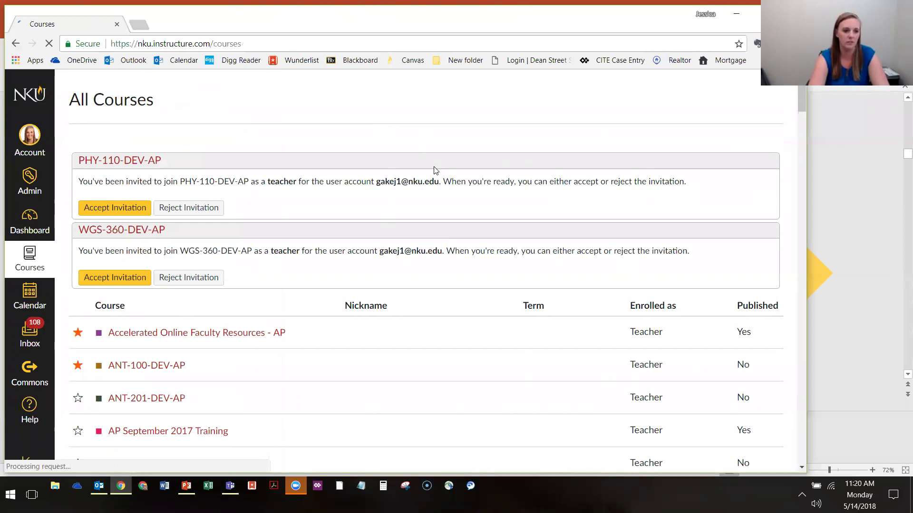
pyautogui.hotkey('ctrl', 'f')
pyautogui.write('demo')
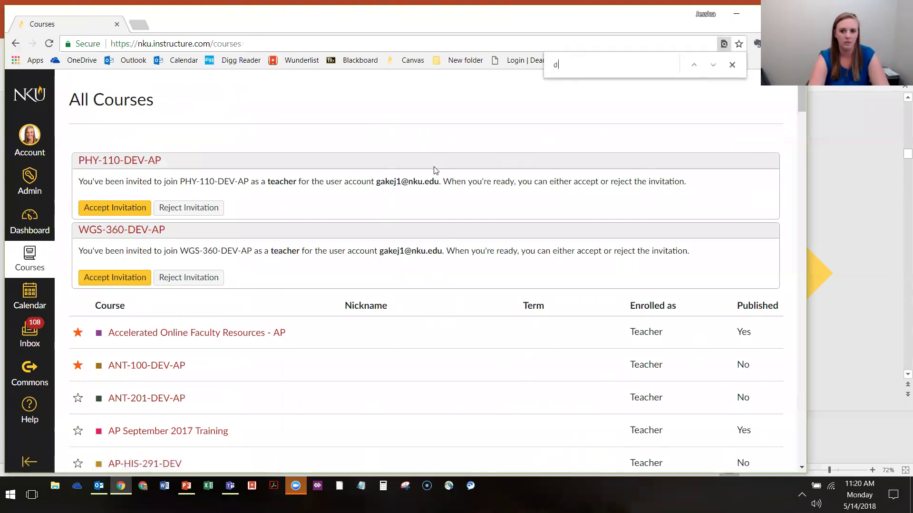
pyautogui.rightClick(158, 275)
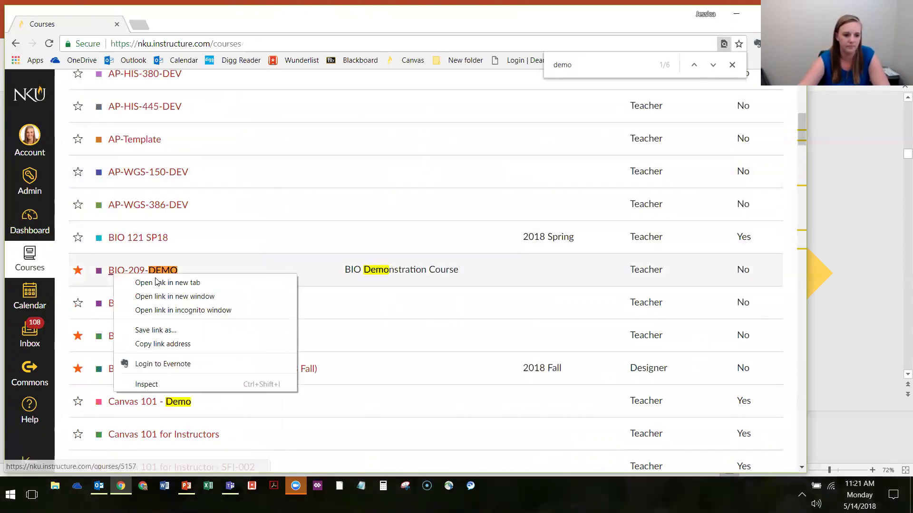
pyautogui.click(158, 281)
# Step: Search the course list for "spi", open SPI-101-DEV, and bring up the course list in a separate tab
pyautogui.hotkey('ctrl', 'f')
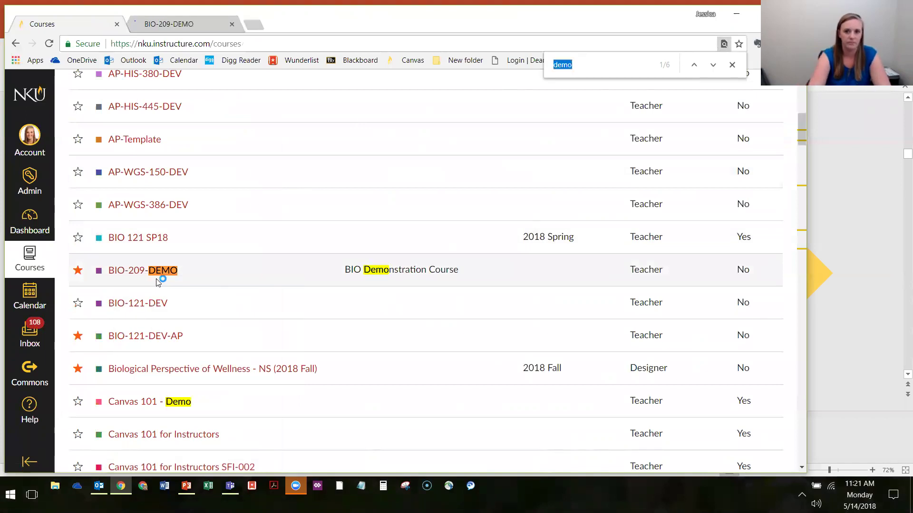
pyautogui.write('spi')
pyautogui.press('Return')
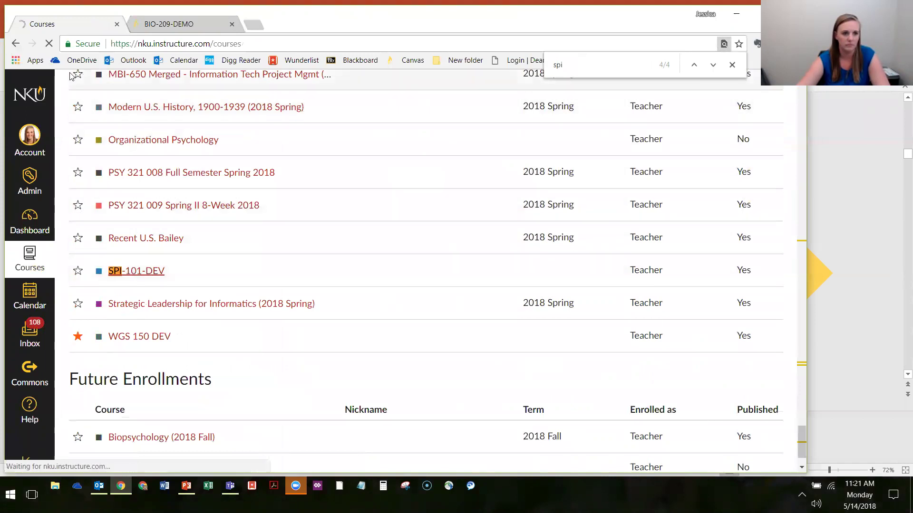
pyautogui.rightClick(69, 261)
pyautogui.click(95, 265)
pyautogui.click(311, 19)
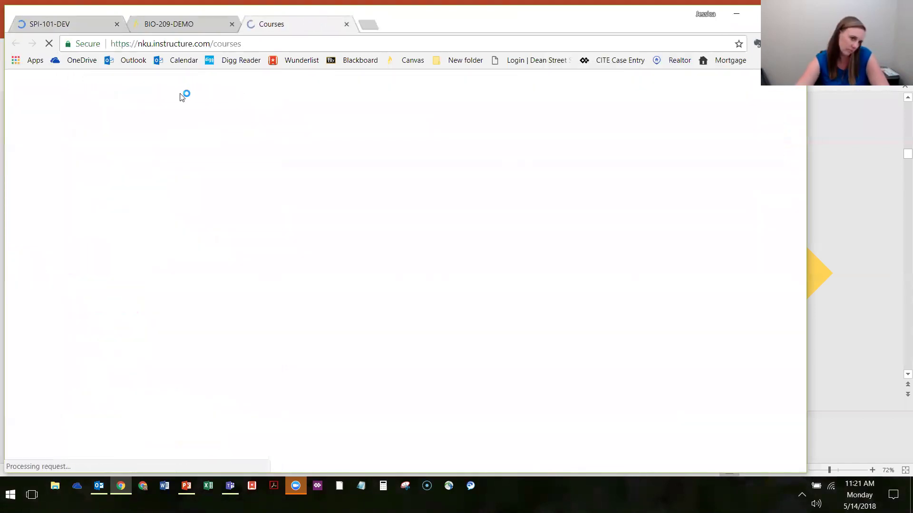
# Step: Search the course list for "mbi", open the MBI-650 Merged course, and move the BIO-209-DEMO tab to the first position
pyautogui.hotkey('ctrl', 'f')
pyautogui.write('mbi')
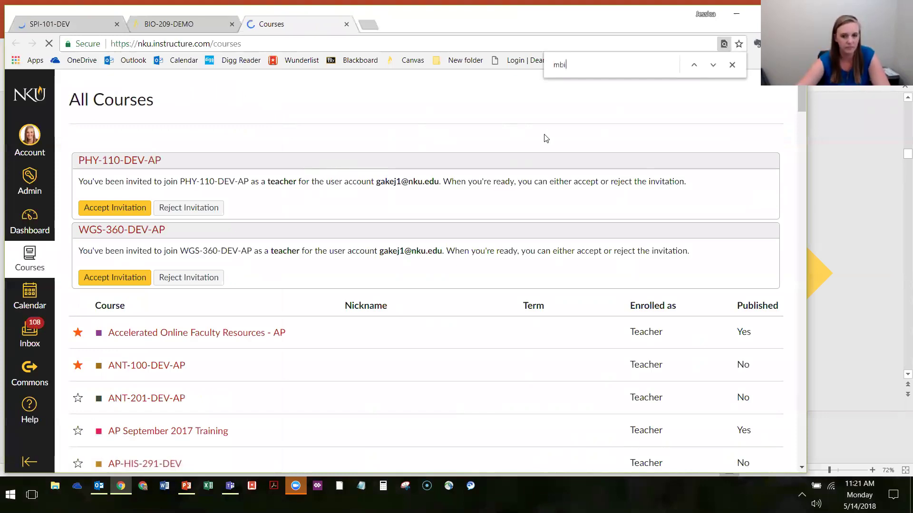
pyautogui.click(226, 272)
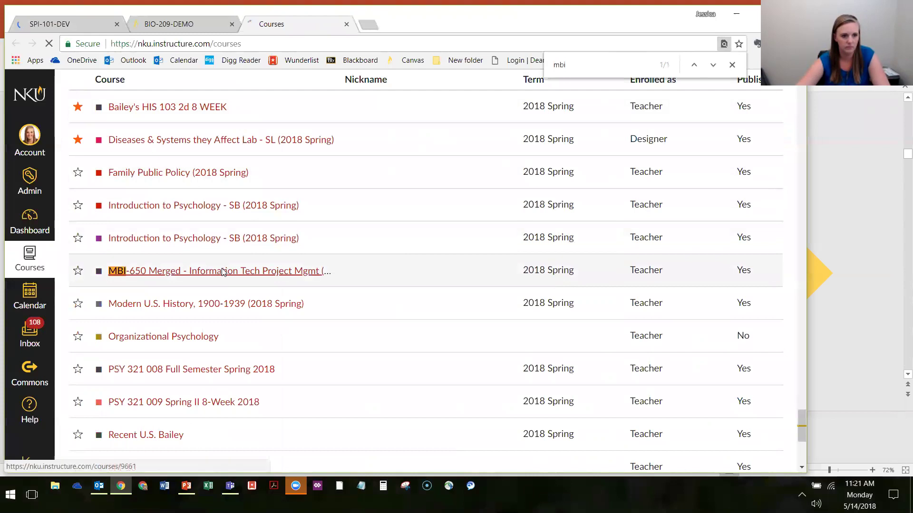
pyautogui.click(180, 27)
pyautogui.moveTo(180, 26); pyautogui.dragTo(67, 25)
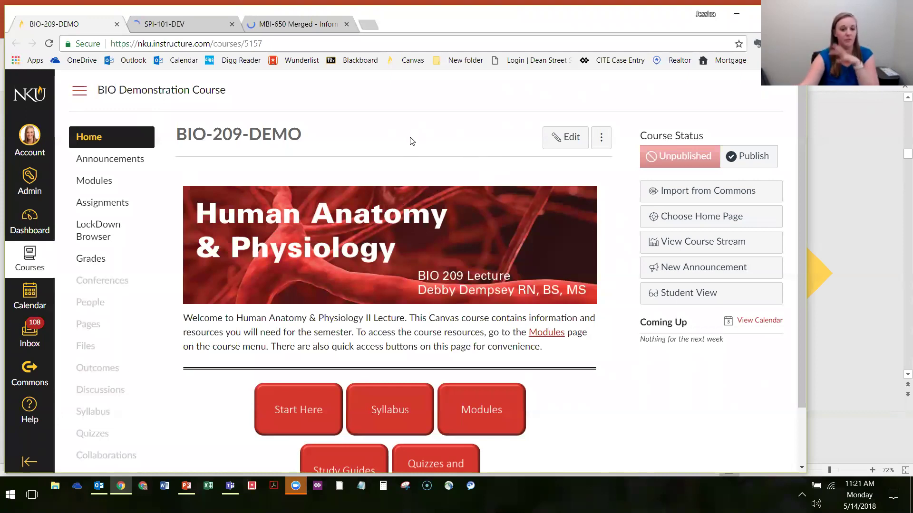
# Step: Examine the BIO-209-DEMO home page and which course navigation items are active or hidden from students
pyautogui.scroll(-1, 418, 165)
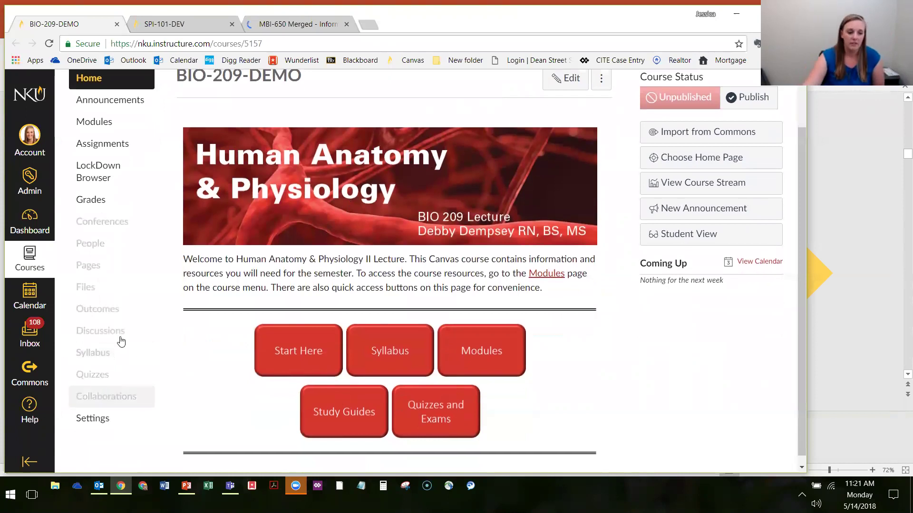
pyautogui.scroll(1, 112, 357)
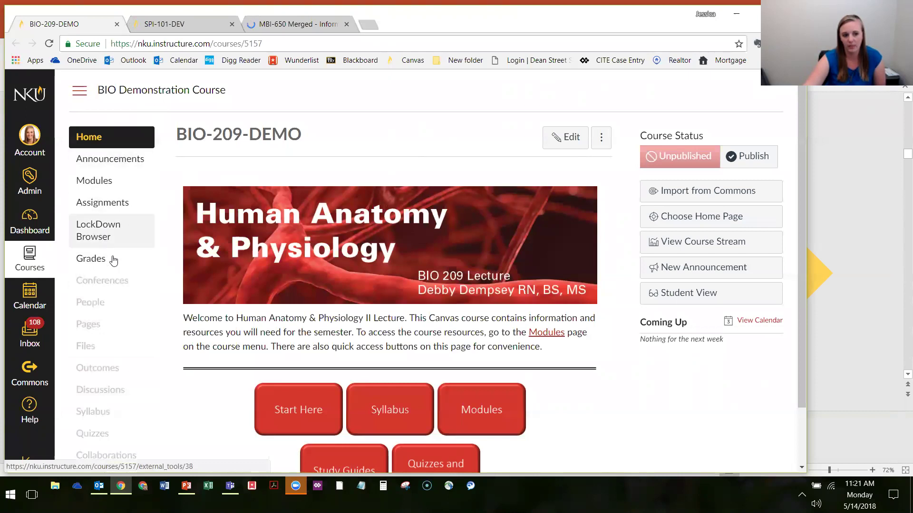
pyautogui.scroll(-1, 127, 310)
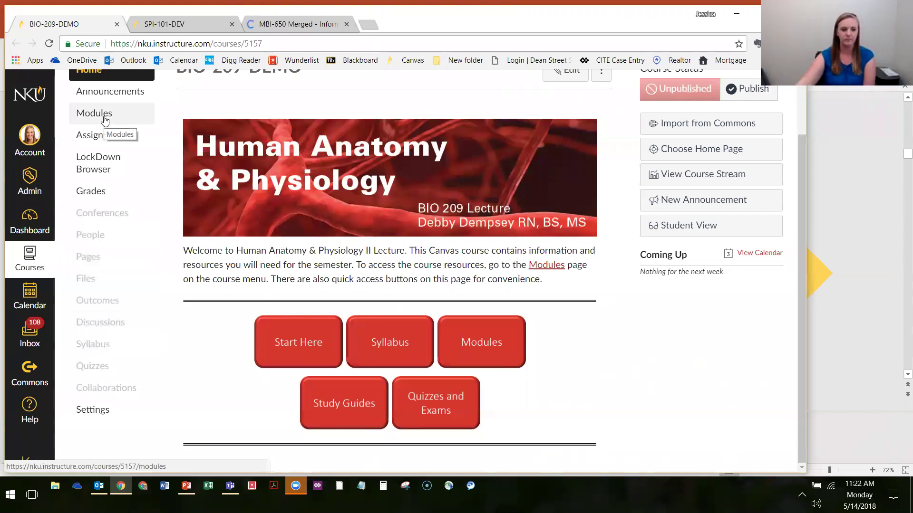
pyautogui.scroll(1, 93, 333)
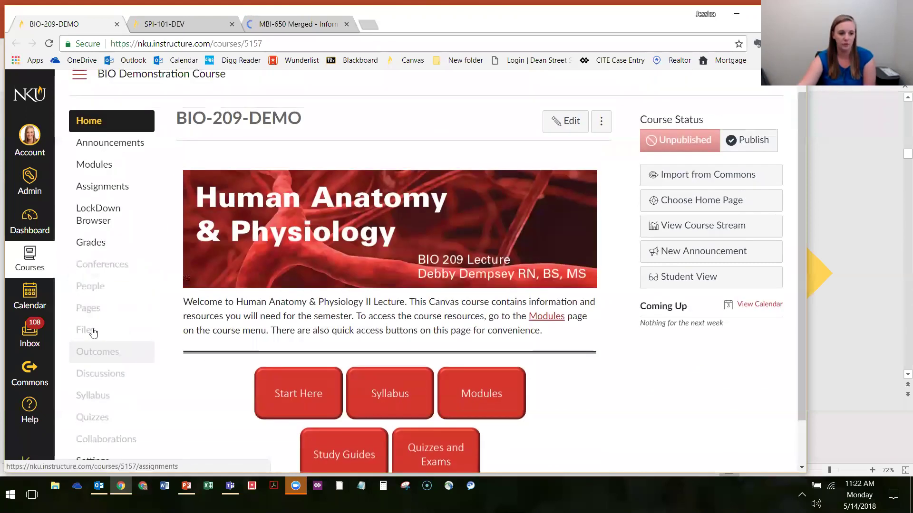
pyautogui.scroll(-1, 122, 393)
pyautogui.scroll(1, 579, 240)
# Step: Enter Student View of BIO-209-DEMO and highlight the welcome text about accessing the course resources on its home page
pyautogui.click(704, 292)
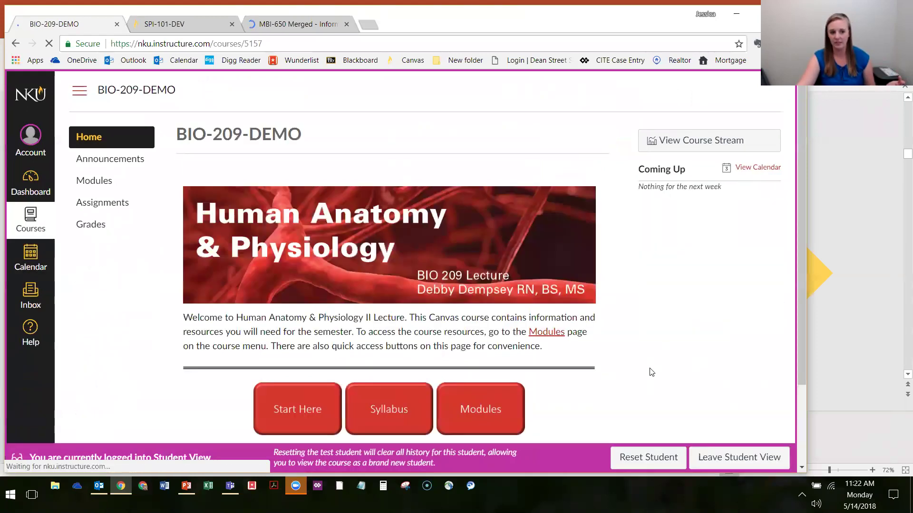
pyautogui.scroll(-1, 652, 230)
pyautogui.scroll(1, 665, 236)
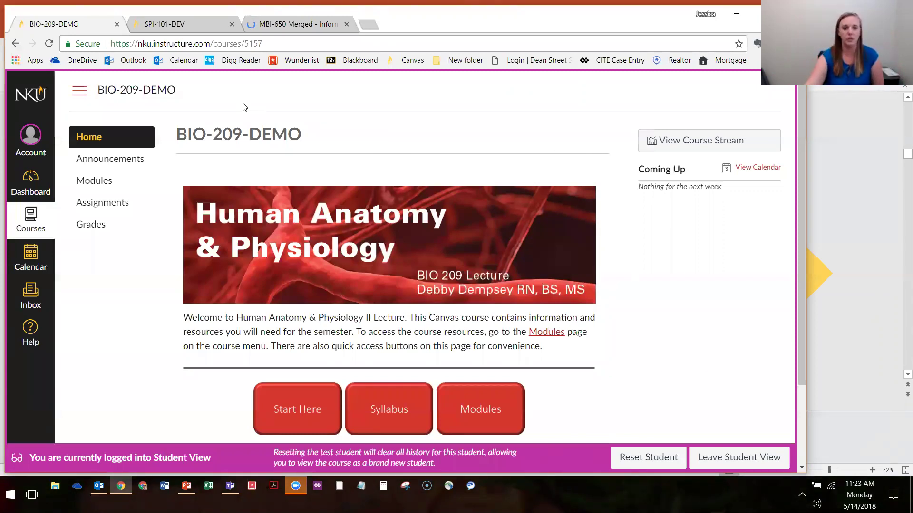
pyautogui.scroll(-2, 373, 346)
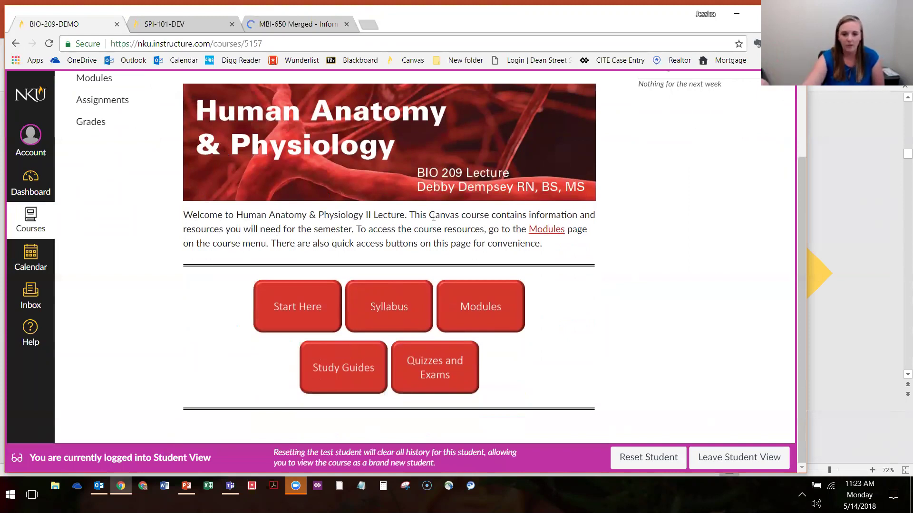
pyautogui.moveTo(360, 230); pyautogui.dragTo(487, 232)
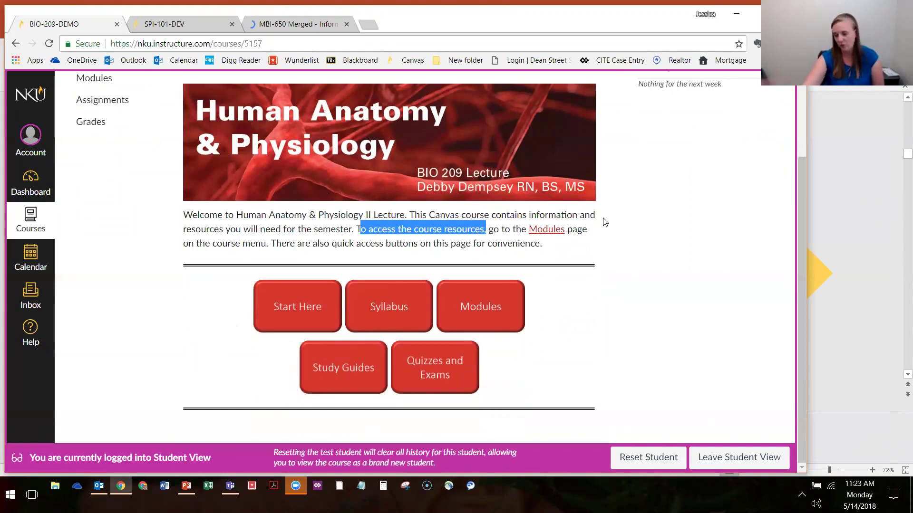
# Step: Clear the text highlight on the BIO-209-DEMO home page, review its quick access buttons, and open the course's Modules page
pyautogui.scroll(3, 77, 181)
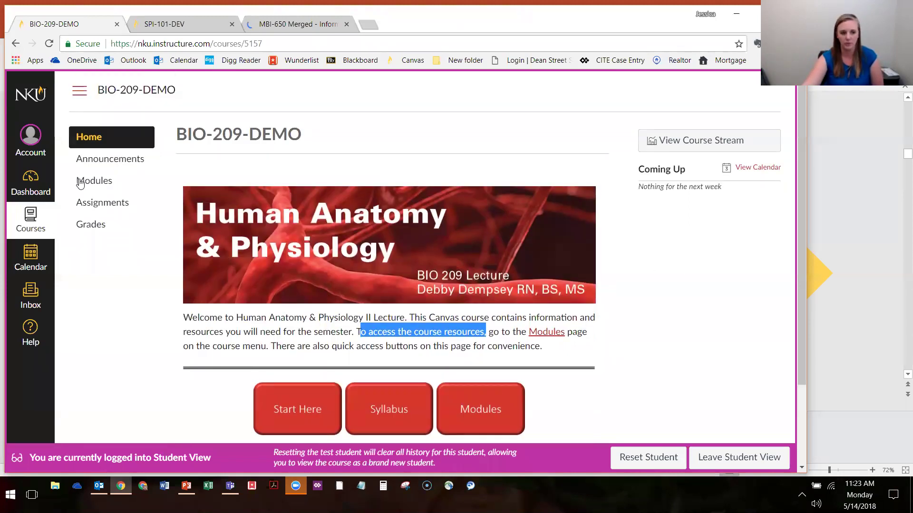
pyautogui.scroll(-3, 294, 323)
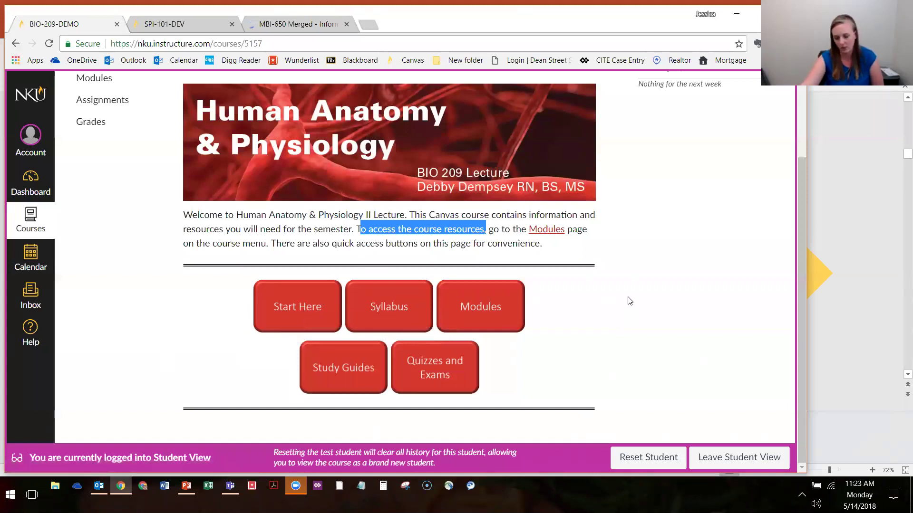
pyautogui.click(688, 307)
pyautogui.scroll(3, 502, 192)
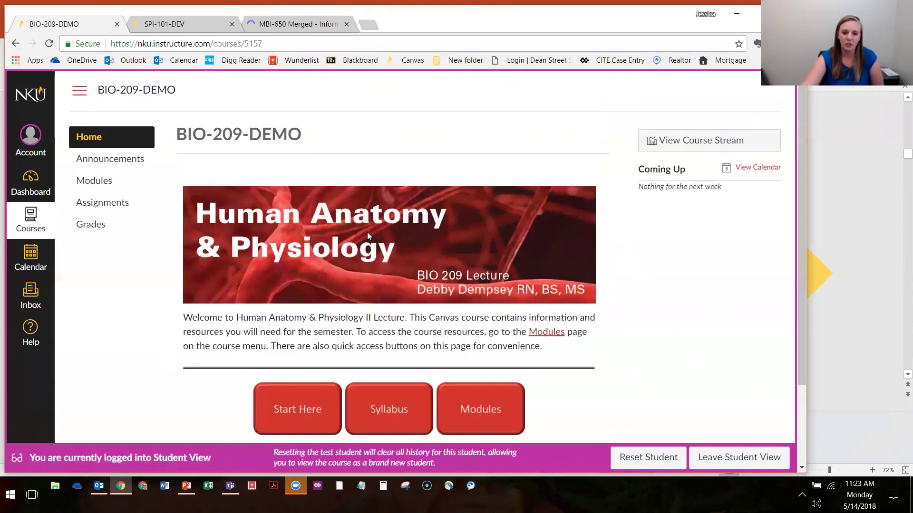
pyautogui.scroll(-3, 340, 216)
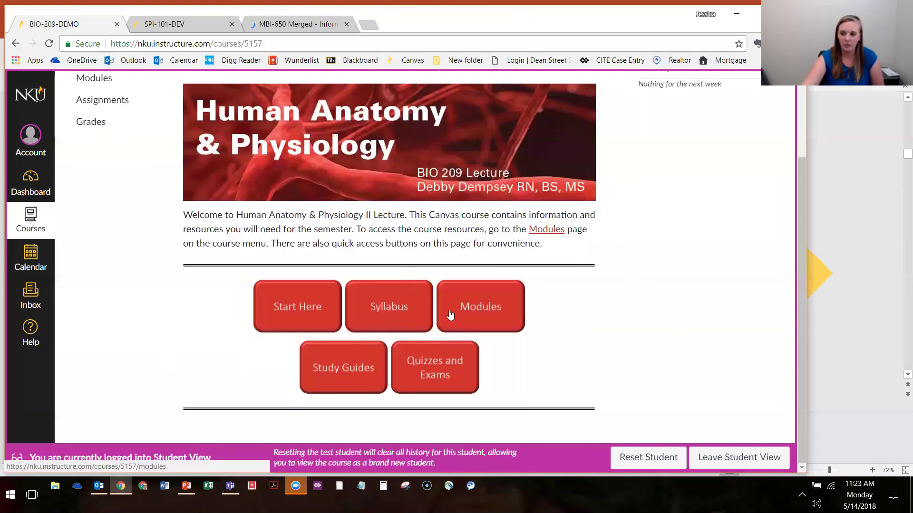
pyautogui.scroll(1, 74, 164)
pyautogui.scroll(1, 73, 164)
pyautogui.click(90, 180)
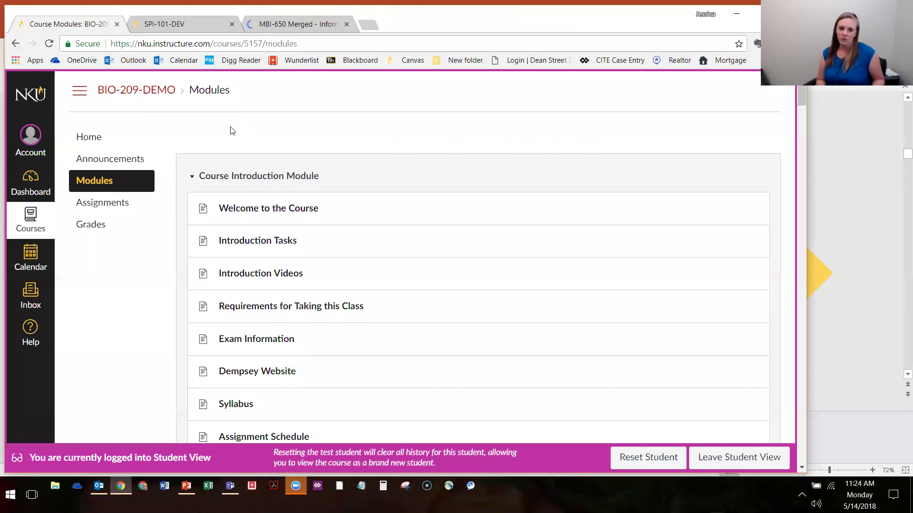
# Step: Examine how the Course Introduction Module and the Respondus Installation Module are organized for students
pyautogui.scroll(-4, 243, 124)
pyautogui.scroll(-5, 243, 125)
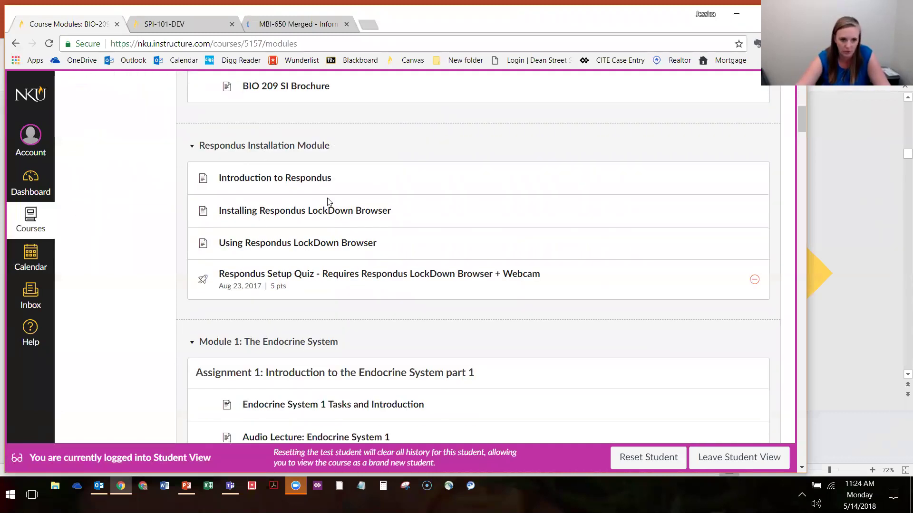
pyautogui.scroll(-1, 200, 178)
pyautogui.scroll(1, 219, 171)
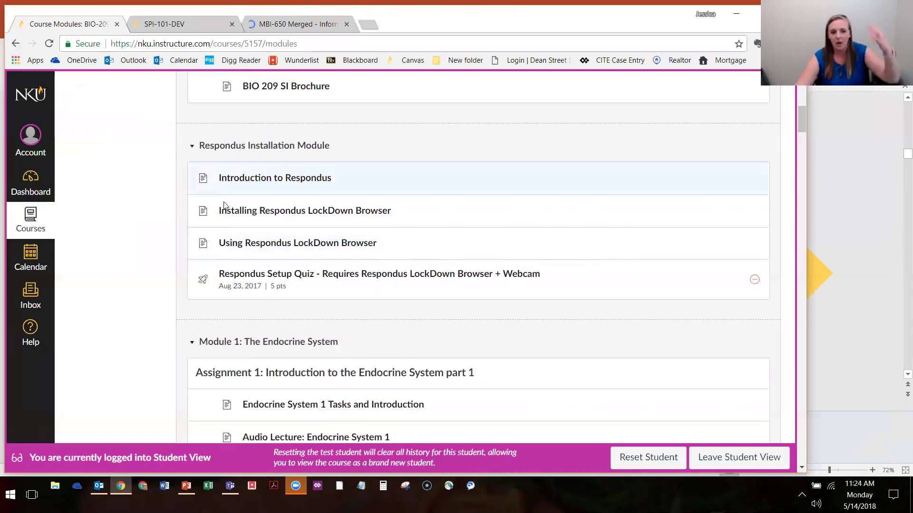
pyautogui.scroll(6, 219, 190)
pyautogui.scroll(3, 218, 173)
pyautogui.scroll(-6, 219, 164)
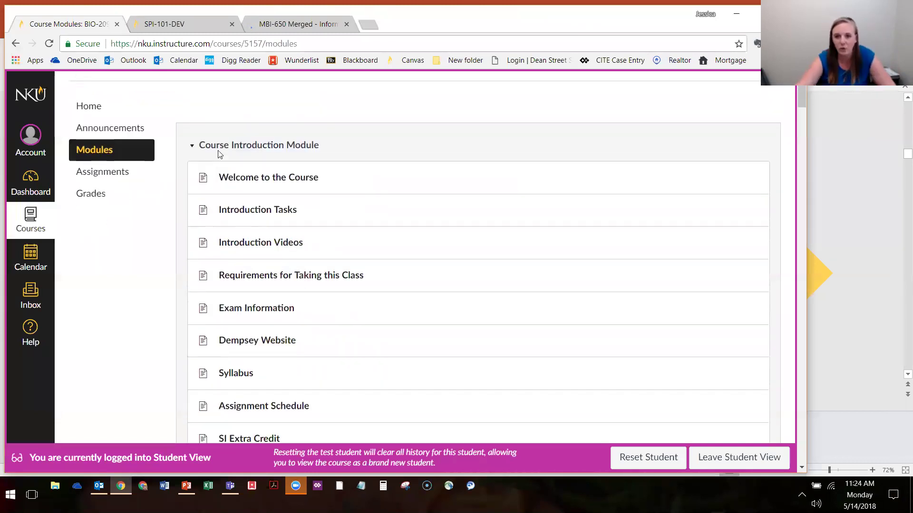
pyautogui.scroll(-3, 219, 155)
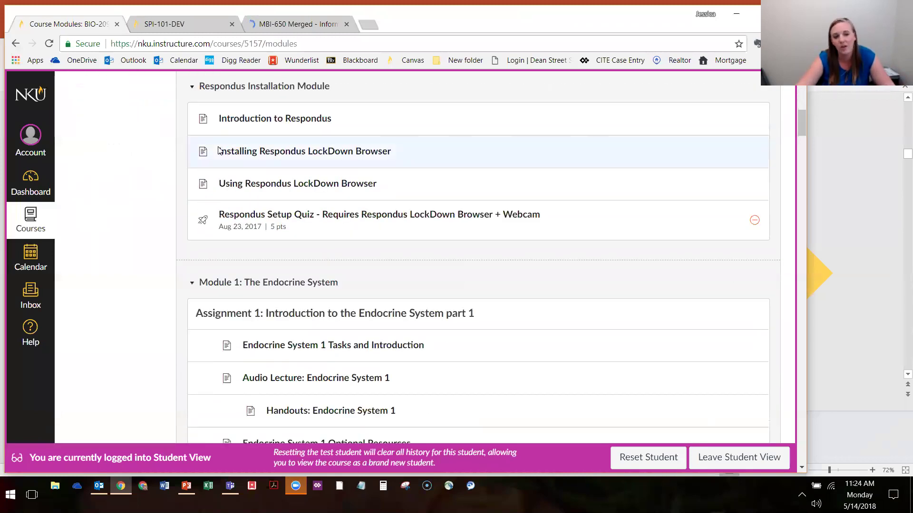
pyautogui.scroll(1, 219, 152)
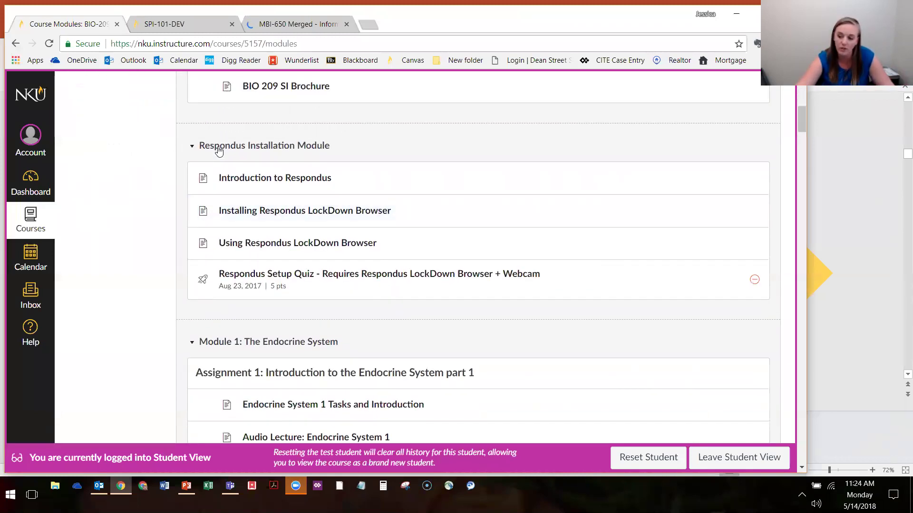
pyautogui.scroll(-4, 219, 151)
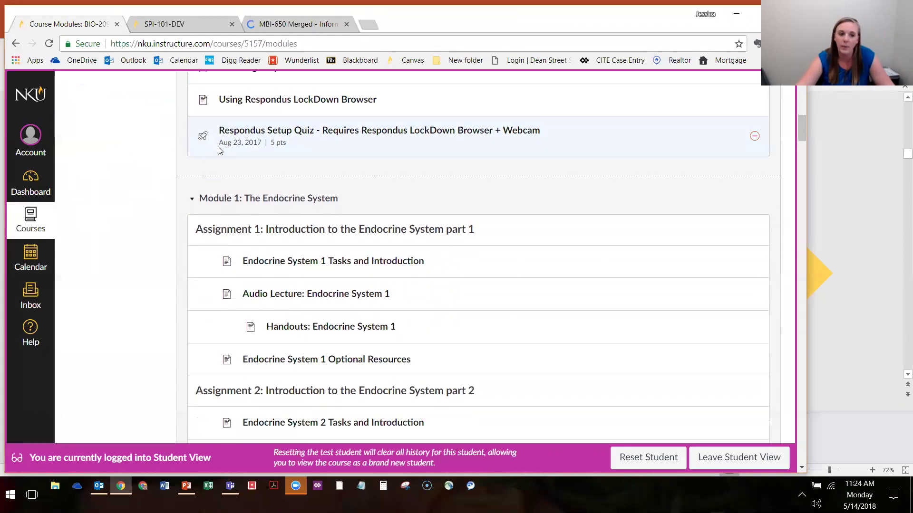
# Step: Examine the assignment headings and indented pages in Module 1: The Endocrine System
pyautogui.scroll(-1, 219, 150)
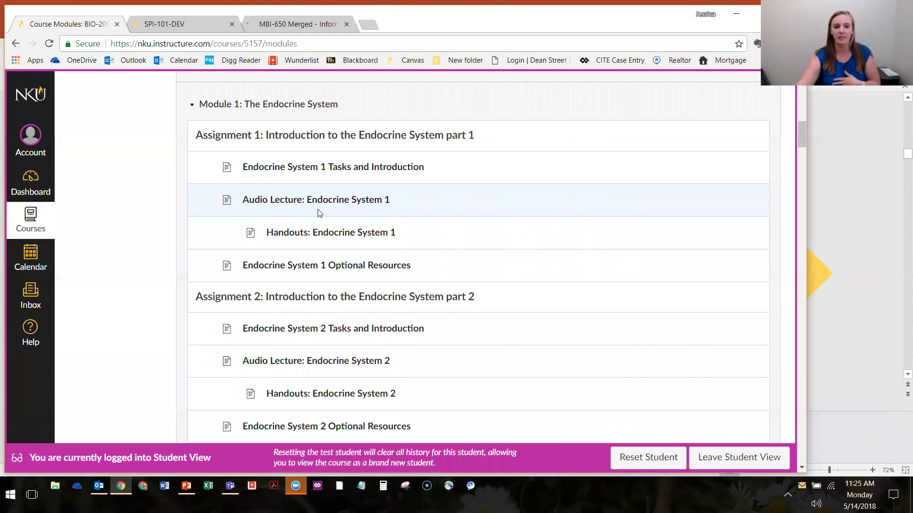
pyautogui.scroll(-3, 265, 150)
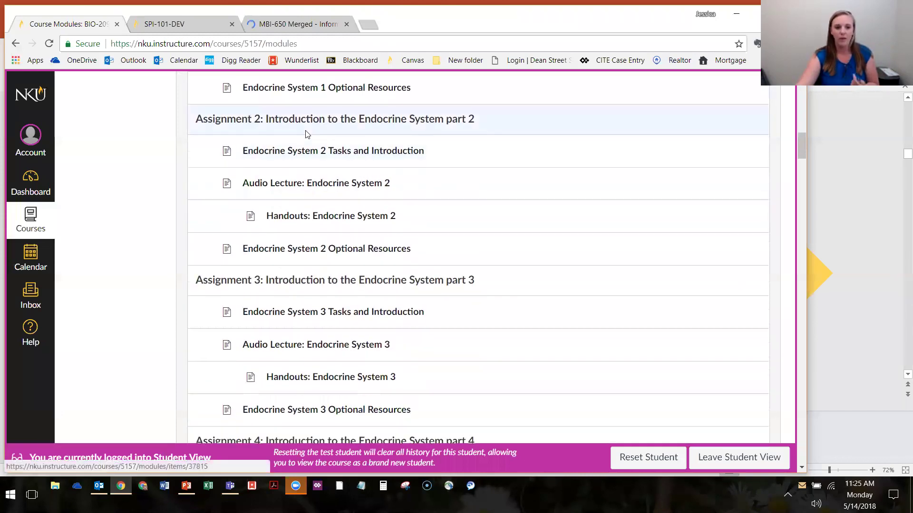
pyautogui.scroll(2, 274, 102)
pyautogui.scroll(-1, 288, 218)
pyautogui.scroll(-2, 289, 222)
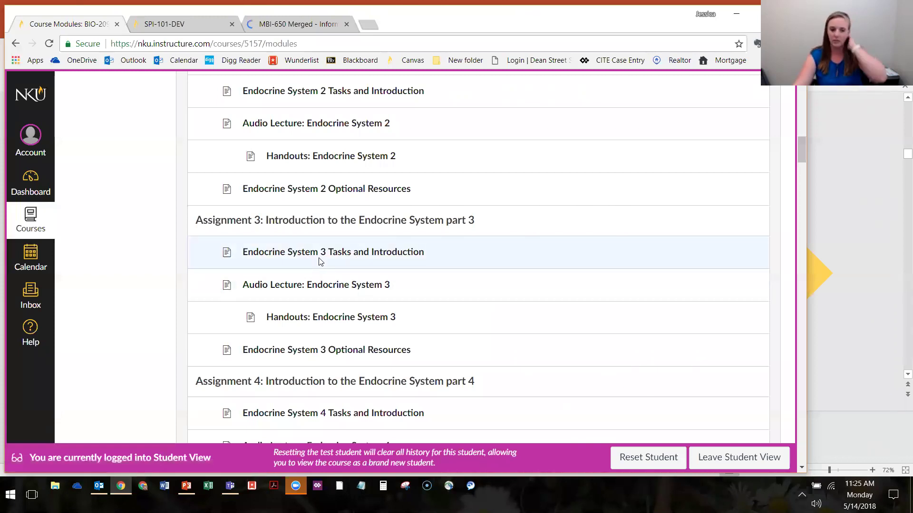
pyautogui.scroll(4, 404, 269)
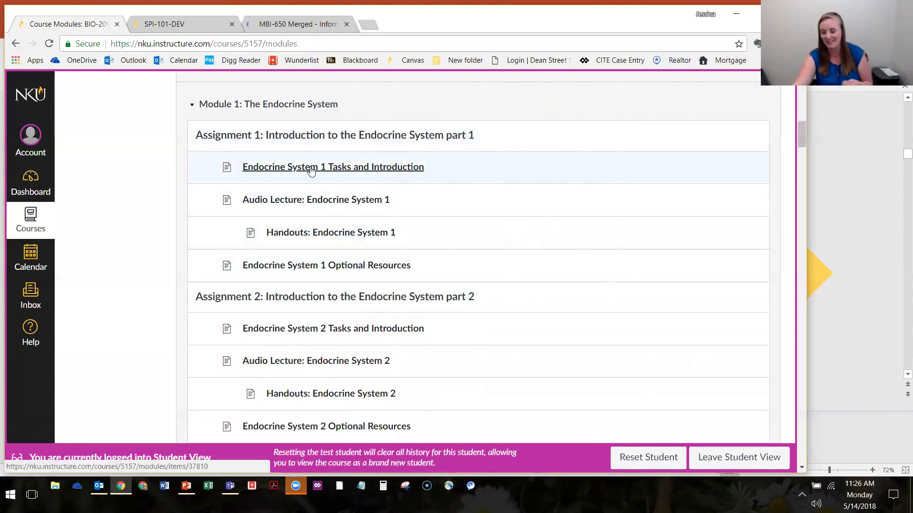
pyautogui.scroll(-9, 301, 170)
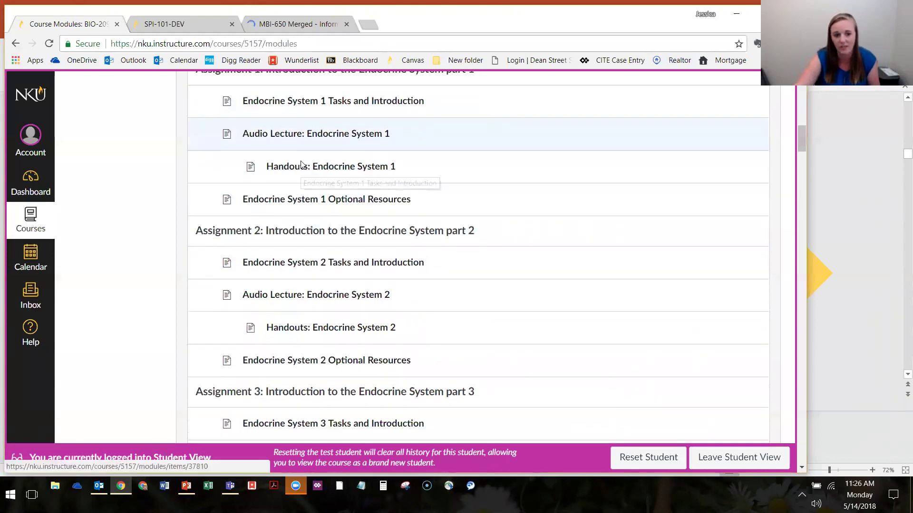
pyautogui.scroll(-2, 344, 239)
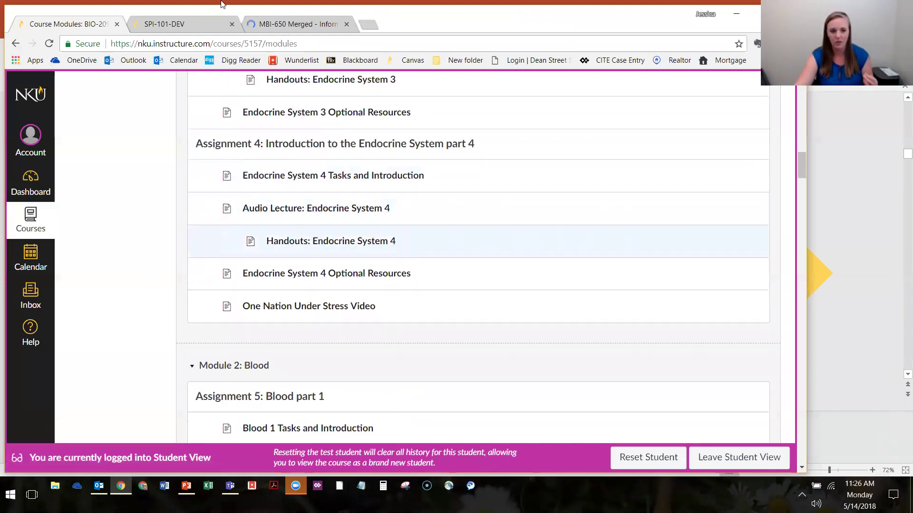
# Step: Maximize the browser window and leave Student View of BIO-209-DEMO
pyautogui.click(180, 24)
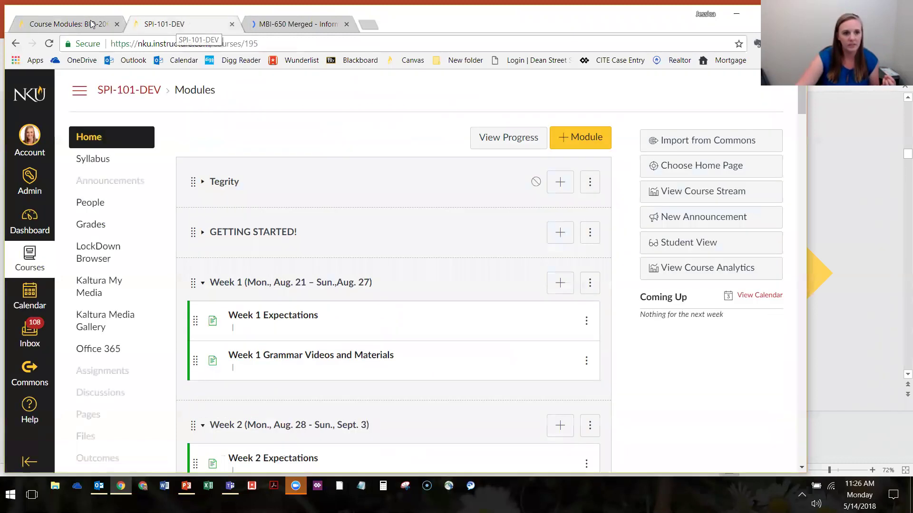
pyautogui.click(92, 24)
pyautogui.scroll(-3, 704, 300)
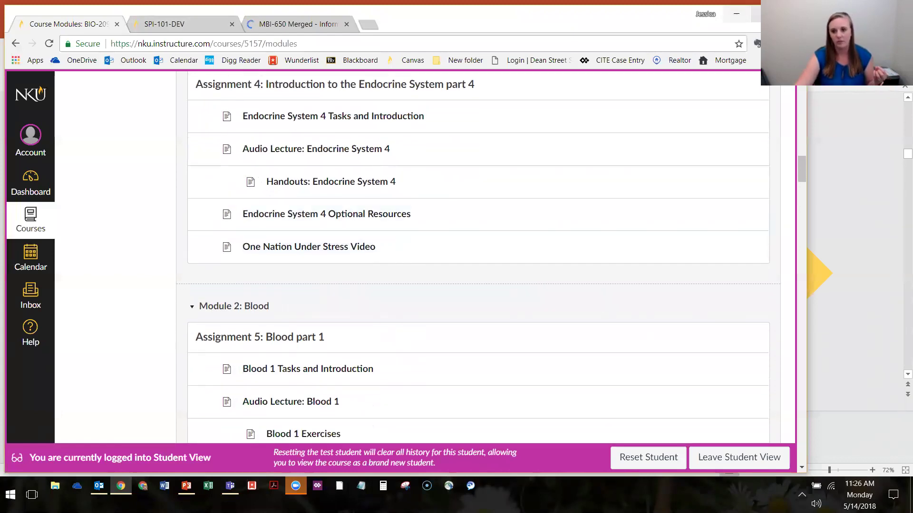
pyautogui.click(758, 13)
pyautogui.click(828, 463)
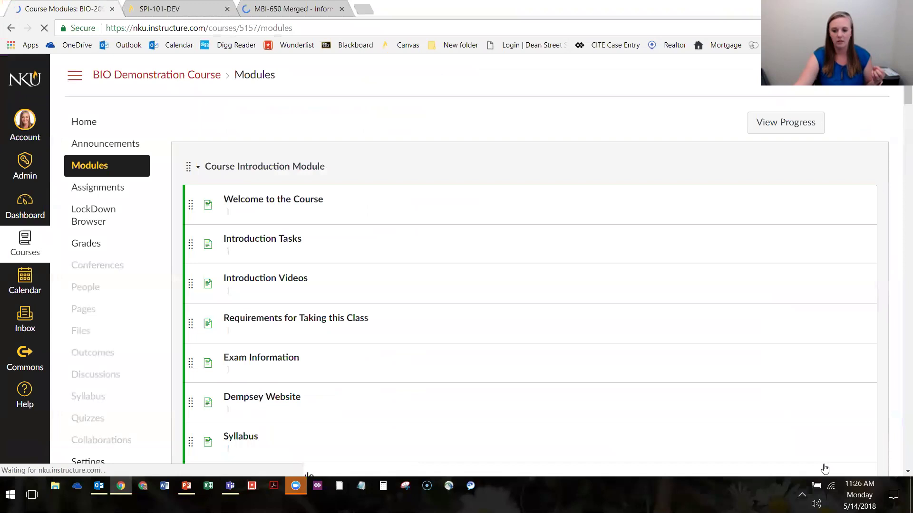
# Step: Switch to the SPI-101-DEV course and enter its Student View
pyautogui.hotkey('ctrl', 'Tab')
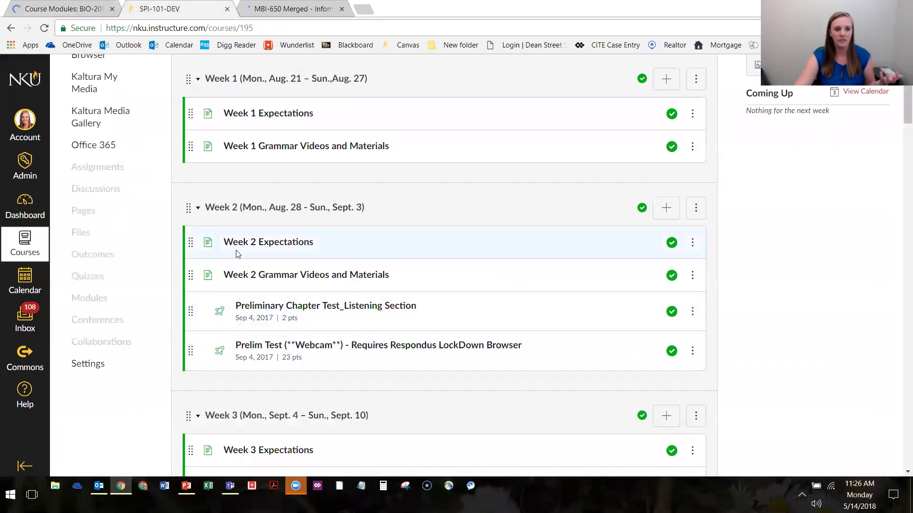
pyautogui.scroll(4, 238, 254)
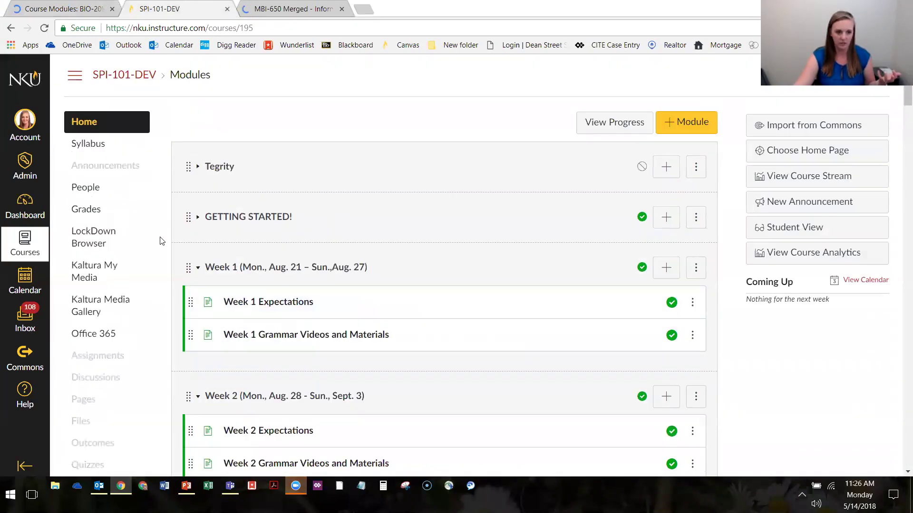
pyautogui.click(789, 233)
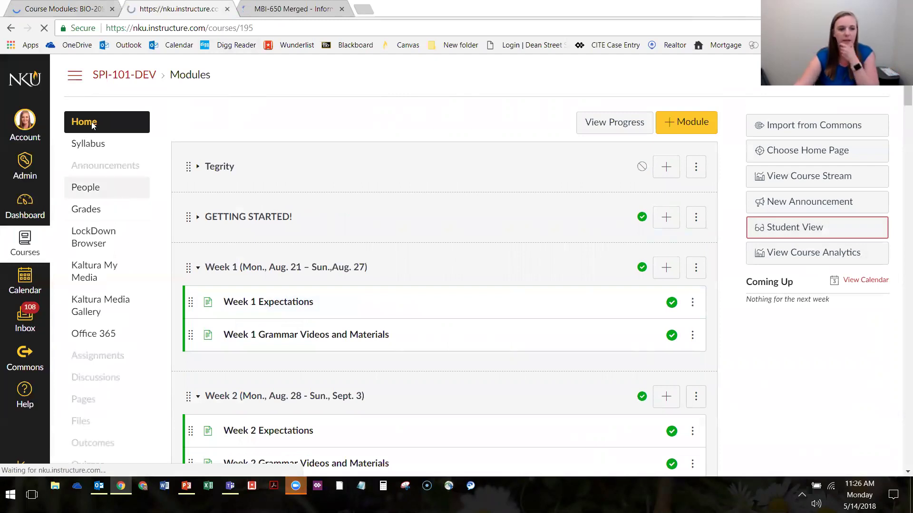
pyautogui.click(112, 209)
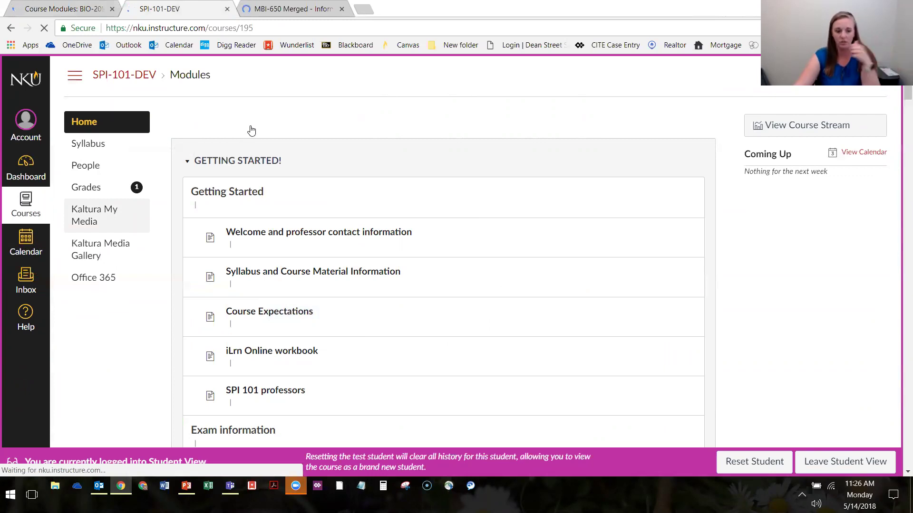
pyautogui.click(894, 408)
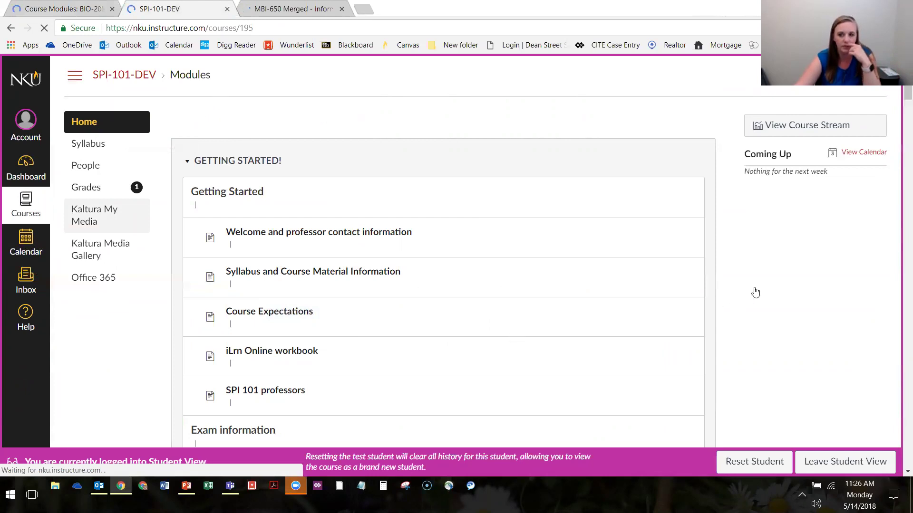
# Step: Look over the GETTING STARTED! module, open its Welcome and professor contact information page, and read it through to the end
pyautogui.scroll(-10, 287, 141)
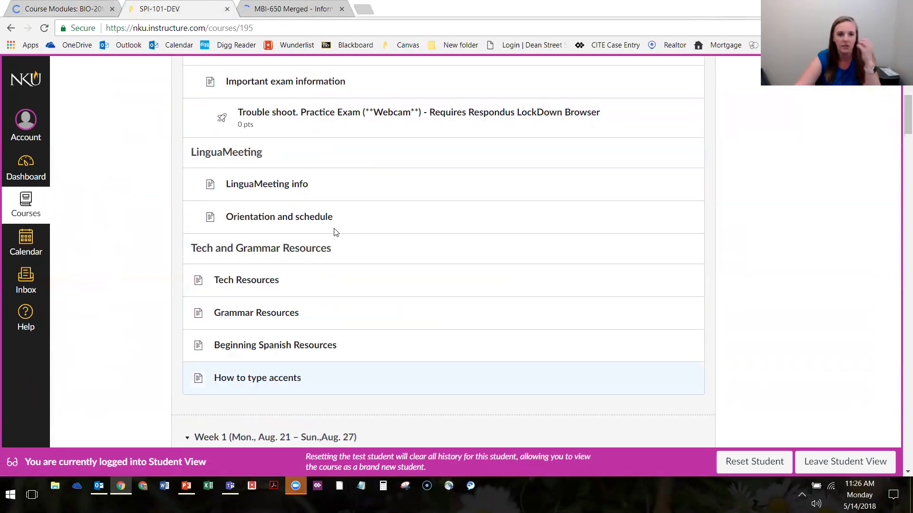
pyautogui.scroll(6, 335, 232)
pyautogui.scroll(2, 301, 147)
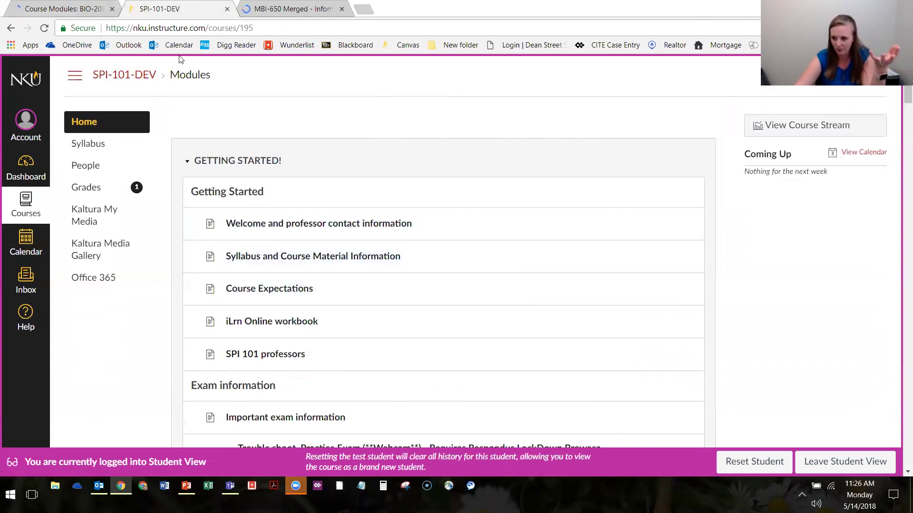
pyautogui.click(255, 229)
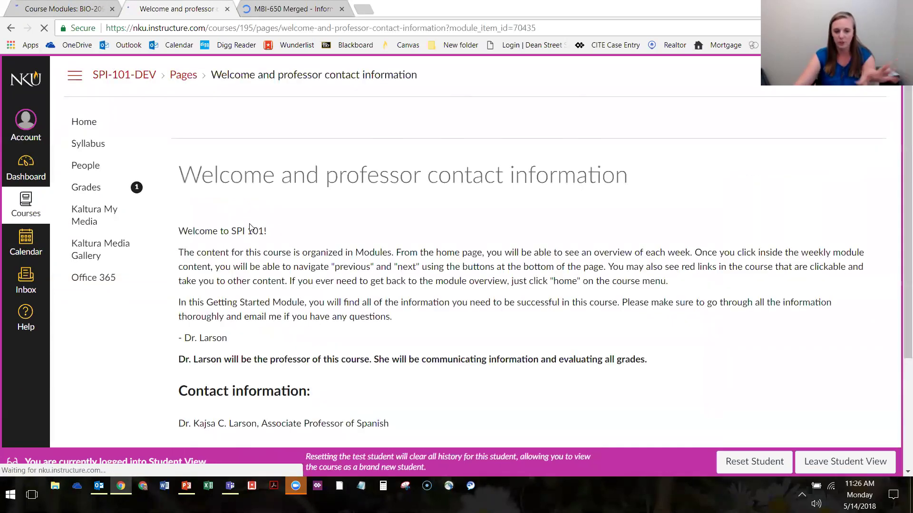
pyautogui.scroll(-1, 561, 205)
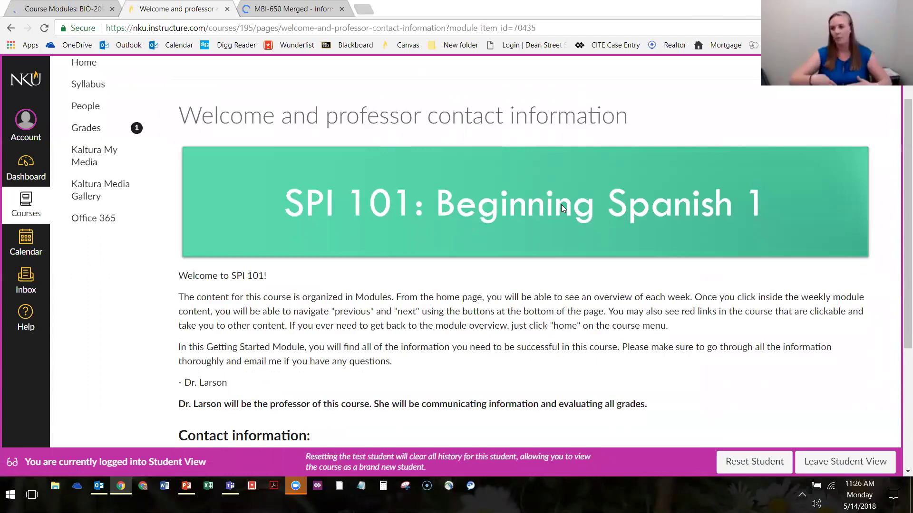
pyautogui.scroll(-4, 561, 204)
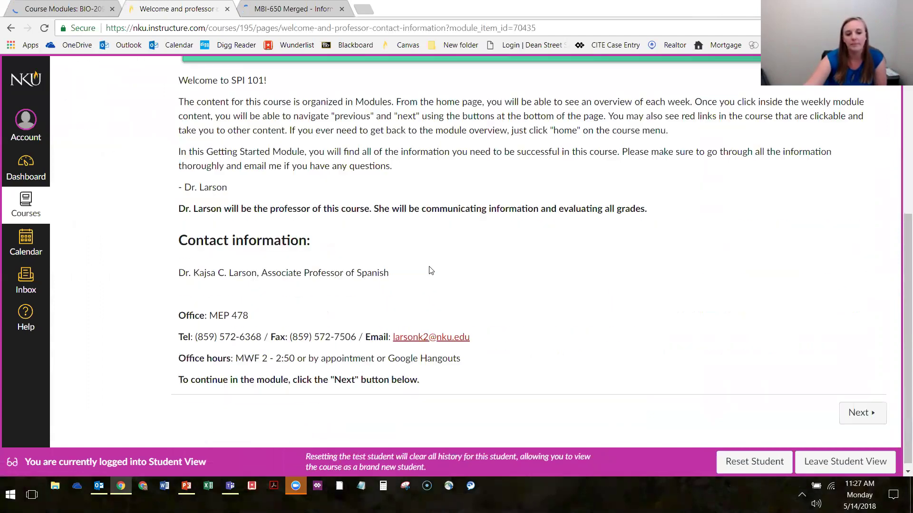
pyautogui.scroll(5, 597, 277)
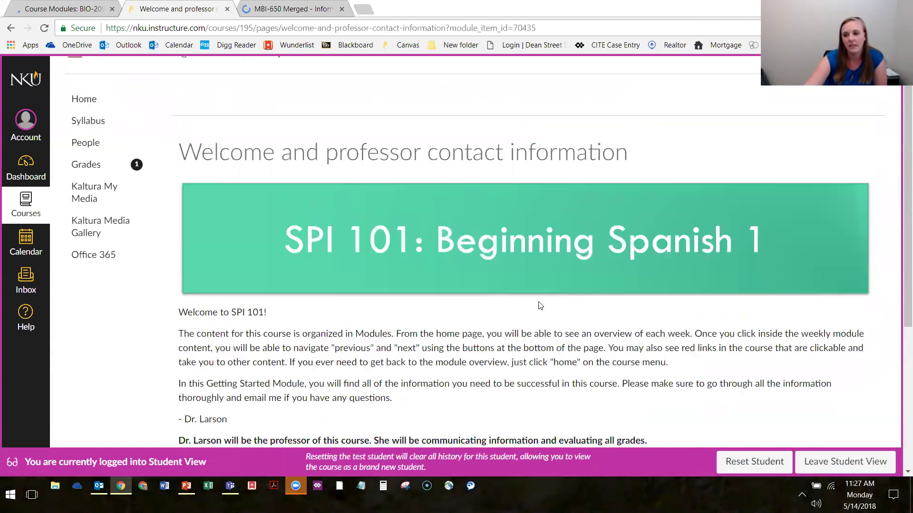
pyautogui.scroll(-5, 499, 155)
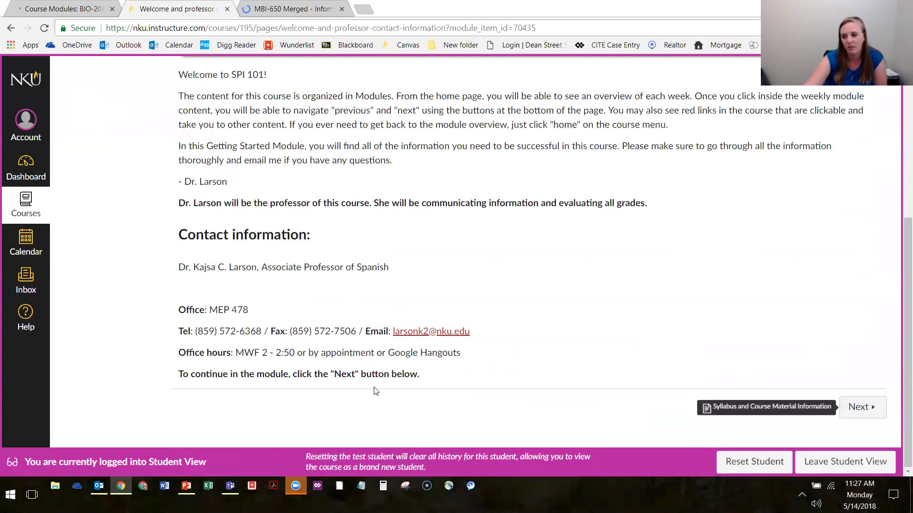
# Step: Advance to the Syllabus and Course Material Information page and review its textbook purchase and Linguameeting sections
pyautogui.click(863, 407)
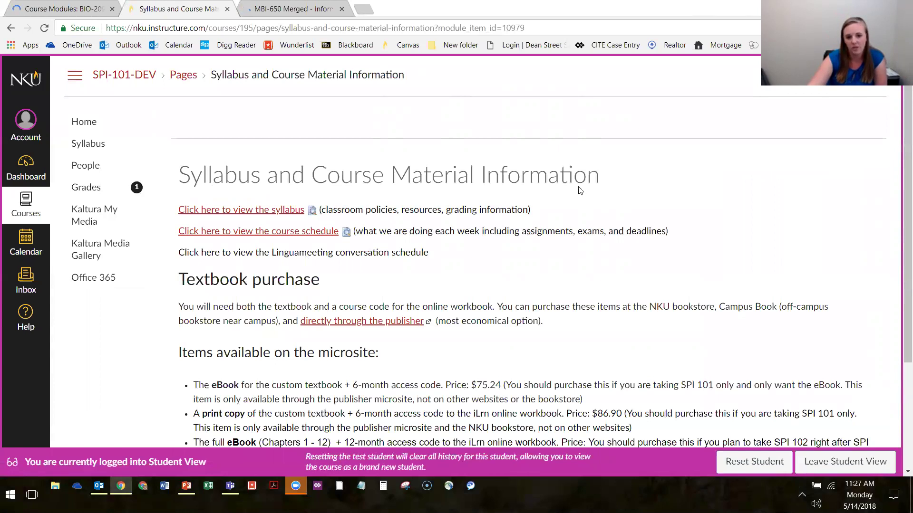
pyautogui.scroll(-3, 580, 190)
pyautogui.scroll(1, 381, 157)
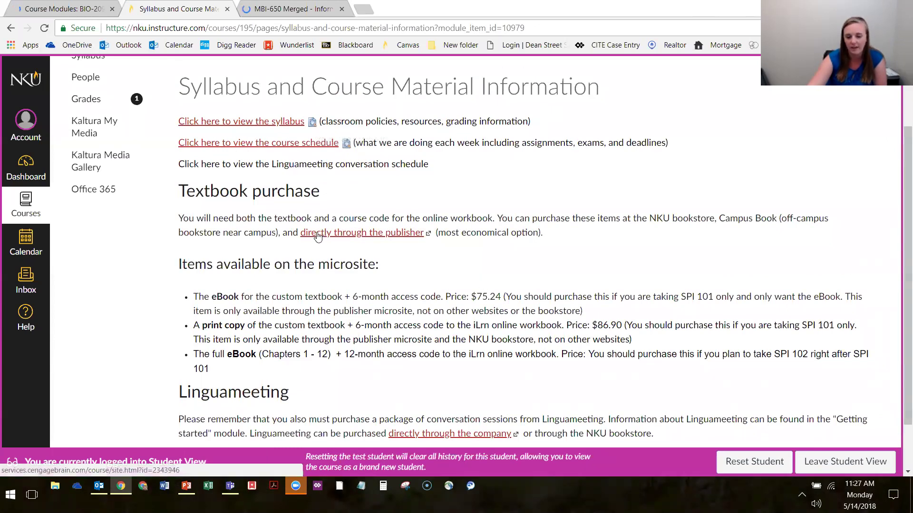
pyautogui.scroll(-1, 699, 349)
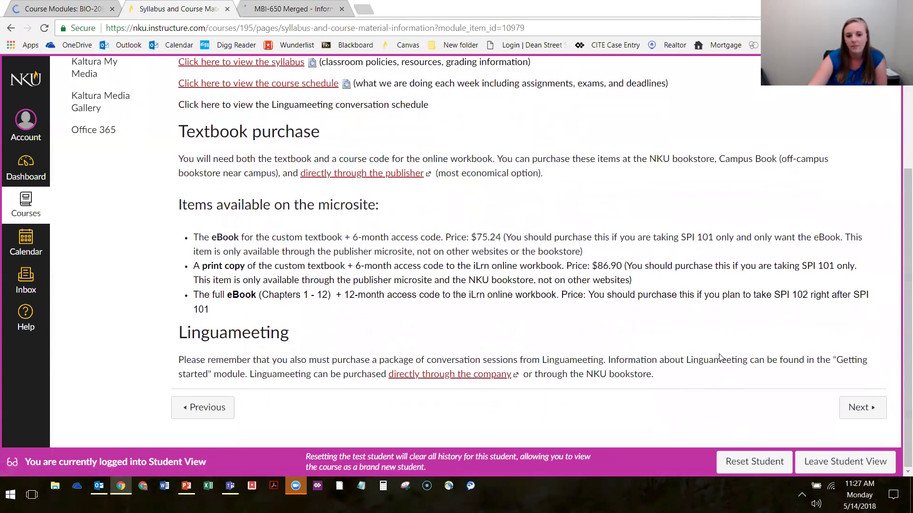
# Step: Advance to the Course Expectations page and skim it through to the Resources and Questions or Concerns sections
pyautogui.click(858, 408)
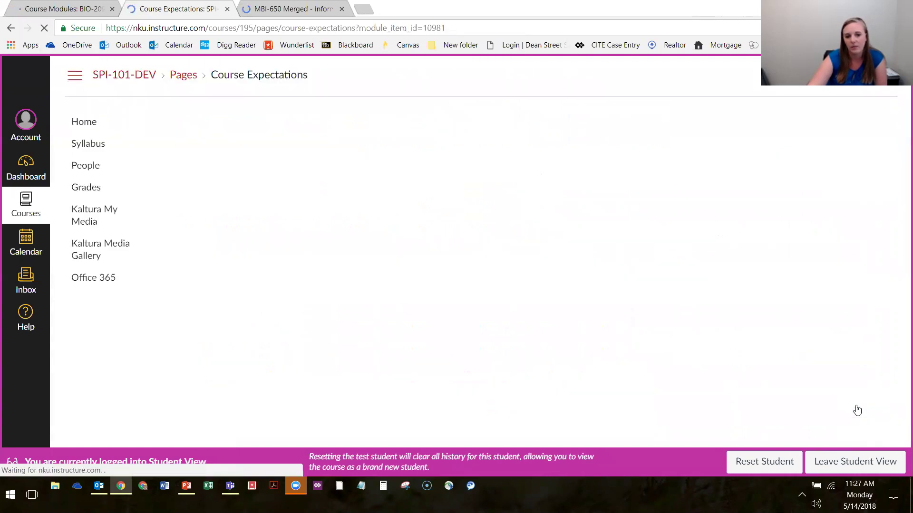
pyautogui.scroll(-3, 737, 228)
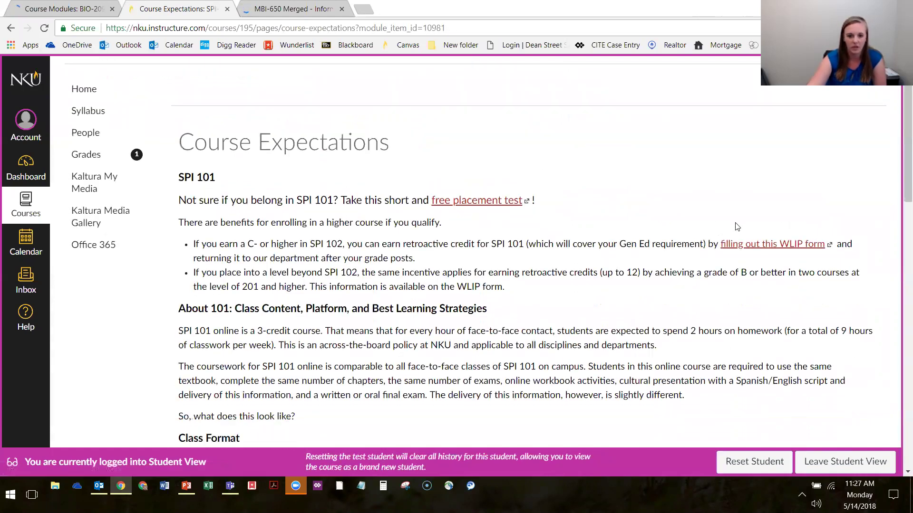
pyautogui.scroll(-15, 738, 231)
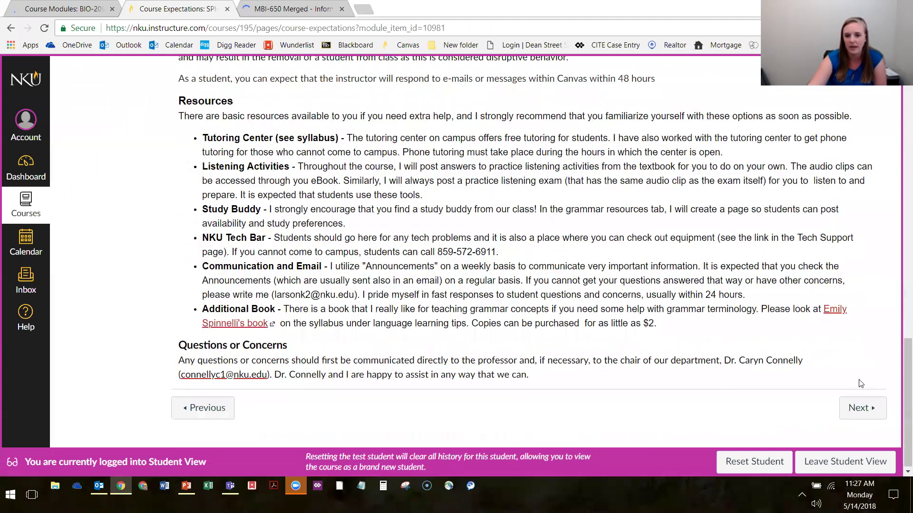
# Step: Advance to the iLrn Online workbook page, dismiss the chat notification, and look over the workbook instructions
pyautogui.click(861, 408)
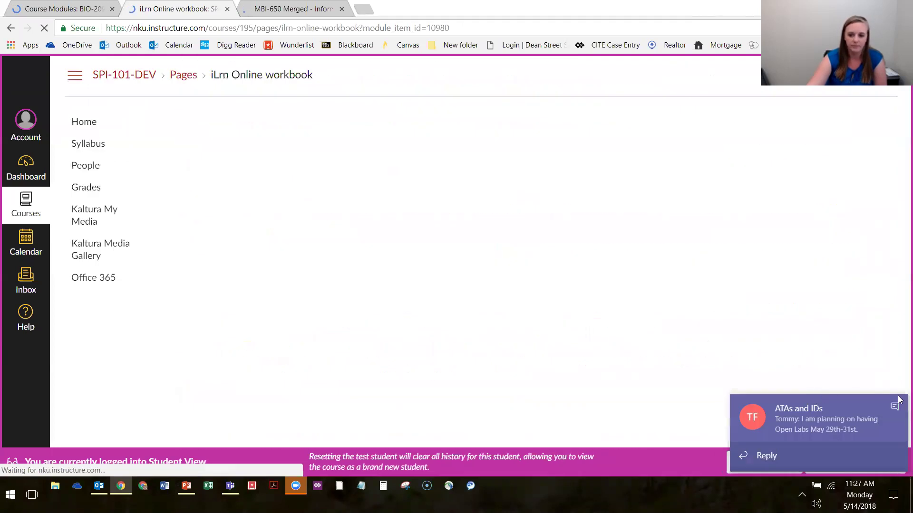
pyautogui.click(894, 407)
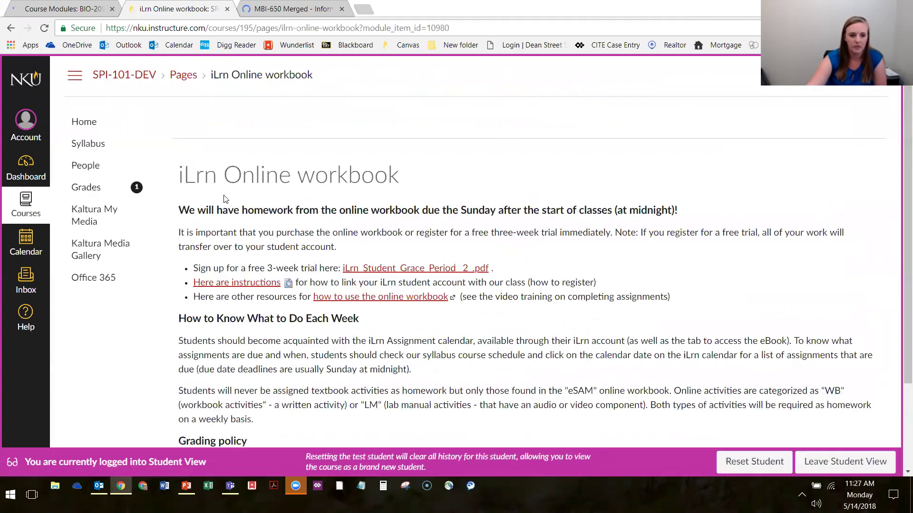
pyautogui.scroll(-2, 233, 199)
pyautogui.scroll(2, 87, 146)
# Step: Return to the SPI-101-DEV home page, close the BIO-209 course modules tab, and dismiss the chat notification
pyautogui.click(81, 122)
pyautogui.scroll(-2, 242, 86)
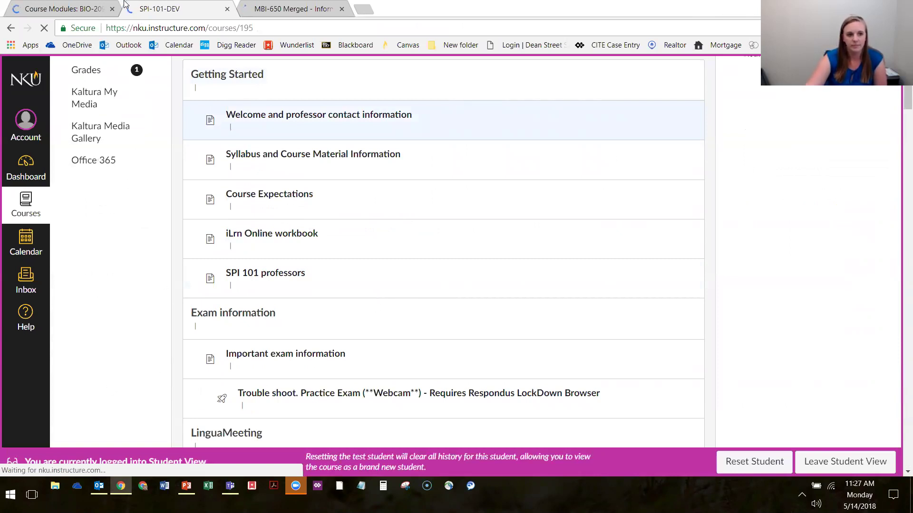
pyautogui.click(112, 9)
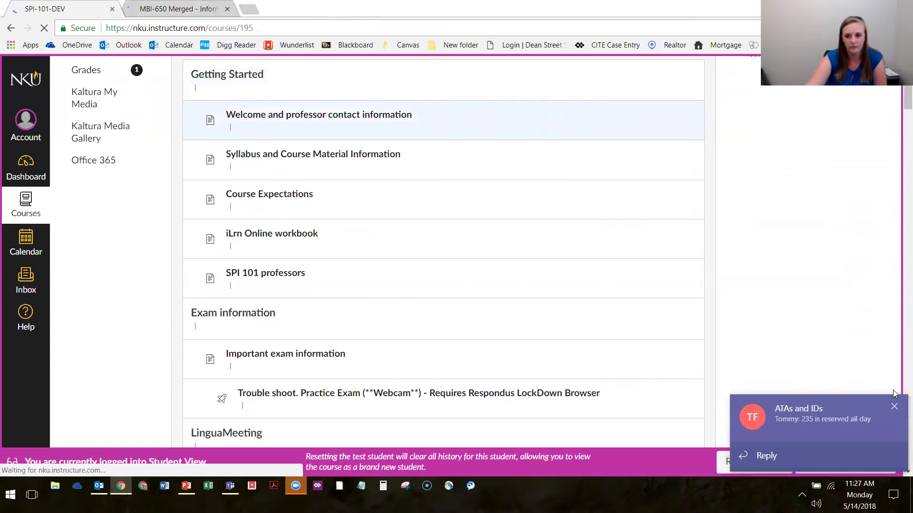
pyautogui.click(894, 407)
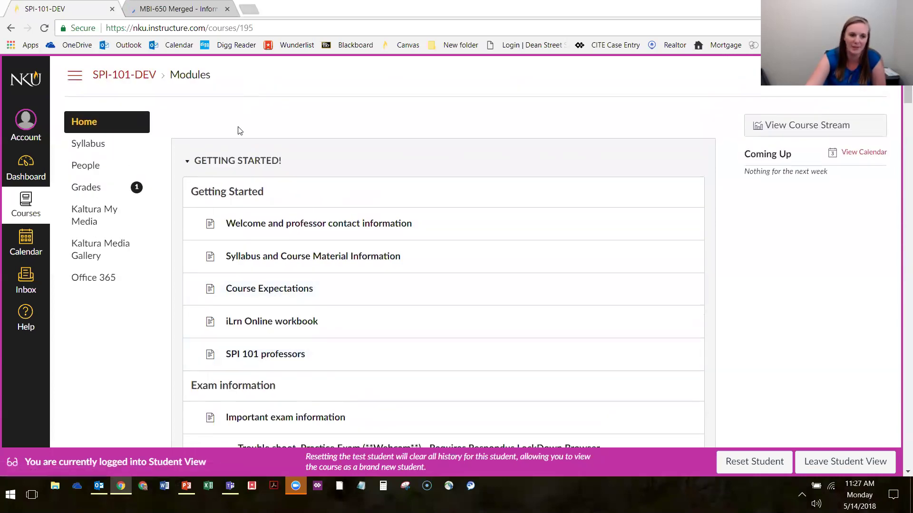
# Step: Collapse the GETTING STARTED! module and look through the weekly modules from Week 1 to Week 6
pyautogui.scroll(-1, 184, 107)
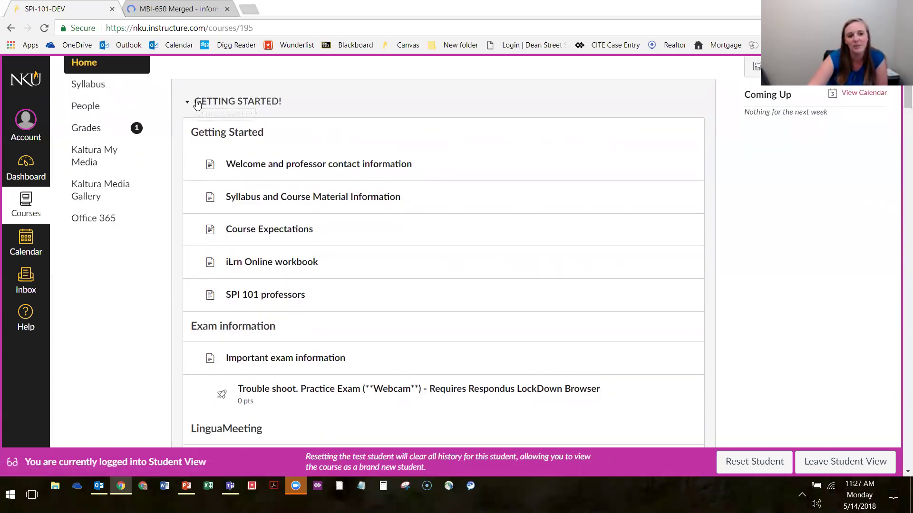
pyautogui.click(189, 106)
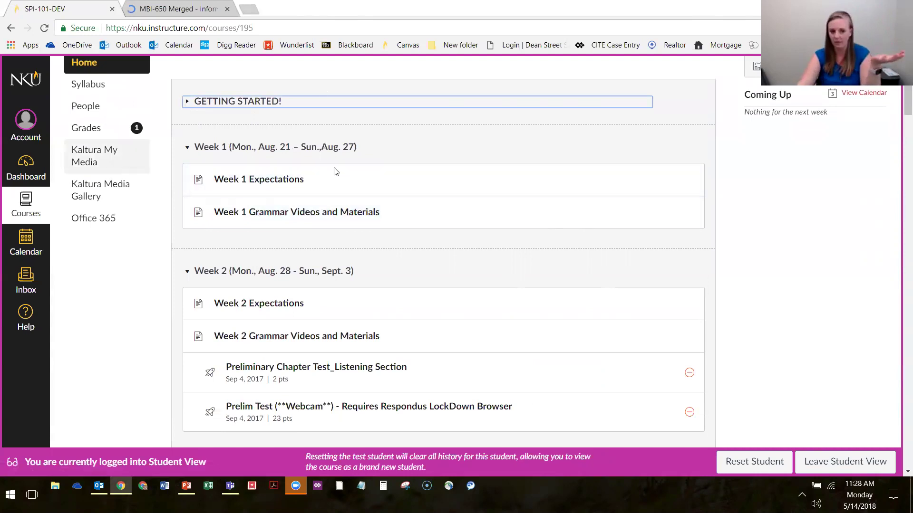
pyautogui.scroll(-1, 373, 101)
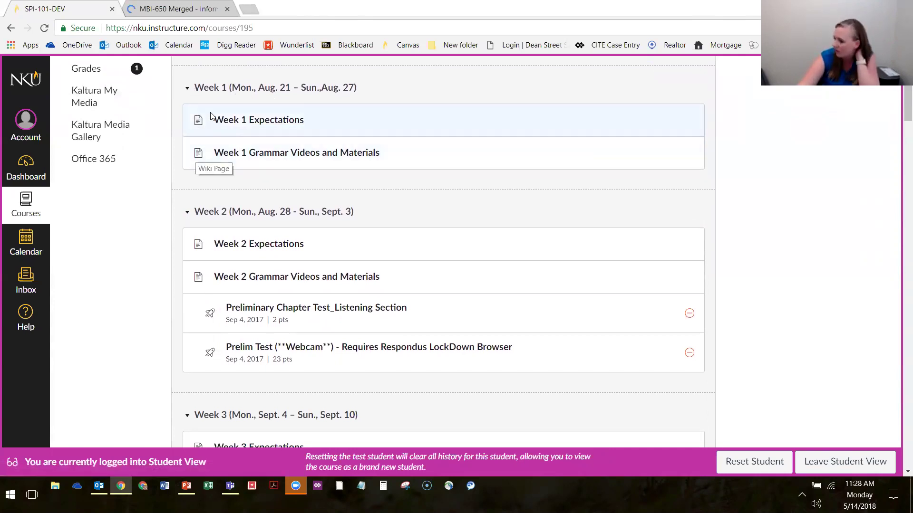
pyautogui.scroll(-3, 214, 195)
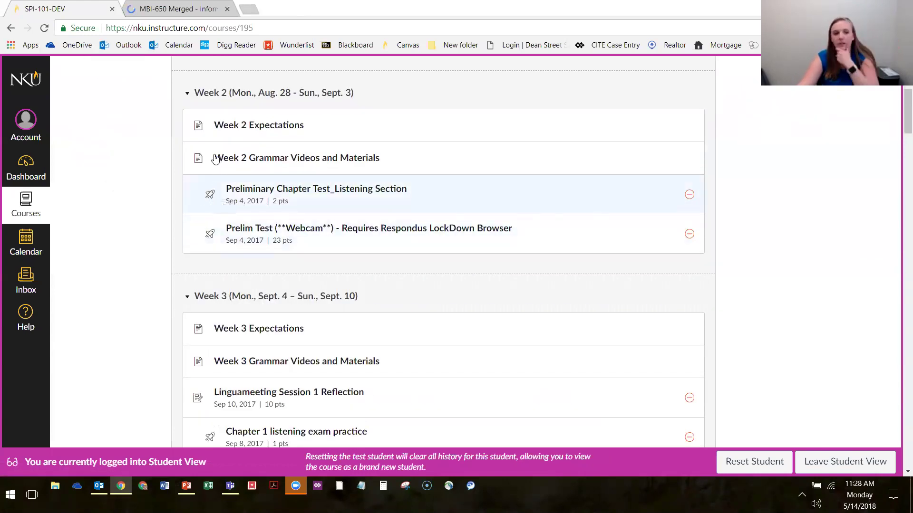
pyautogui.scroll(-5, 200, 166)
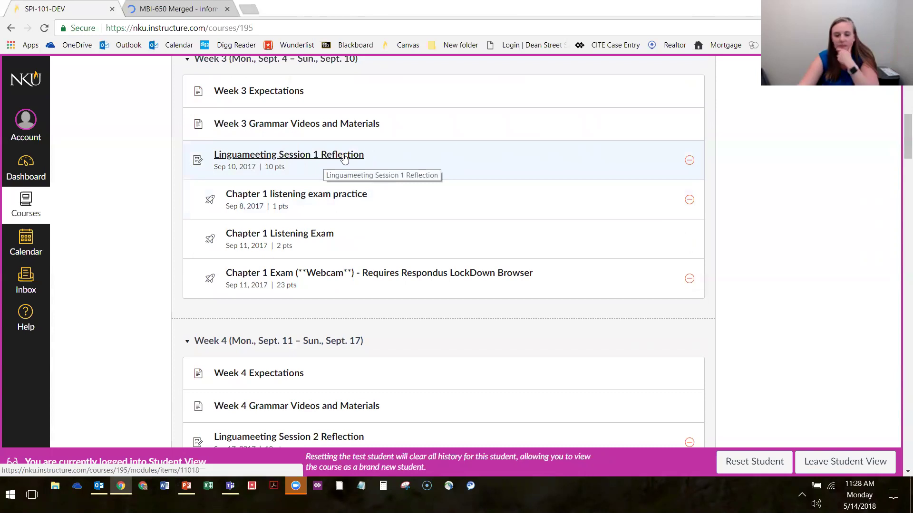
pyautogui.scroll(-7, 345, 162)
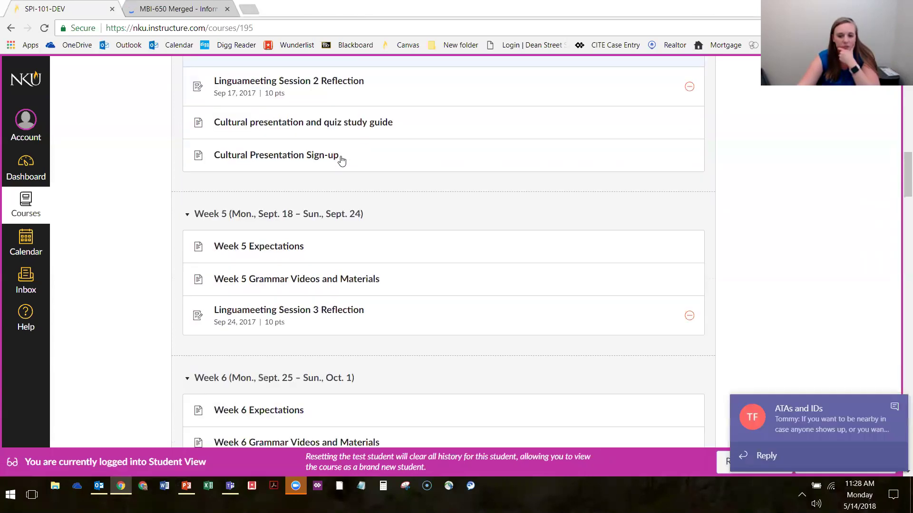
pyautogui.scroll(-1, 238, 238)
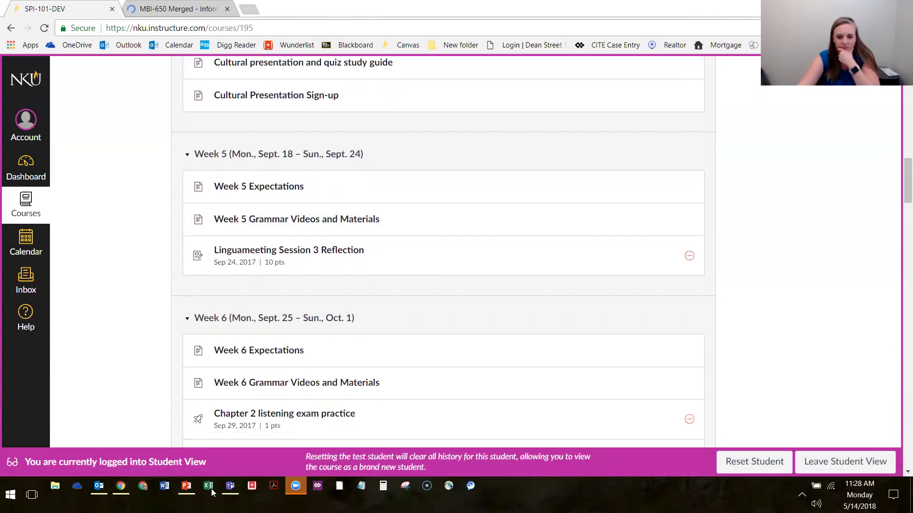
# Step: Quit Microsoft Teams from the hidden background apps to stop its chat notifications
pyautogui.click(800, 485)
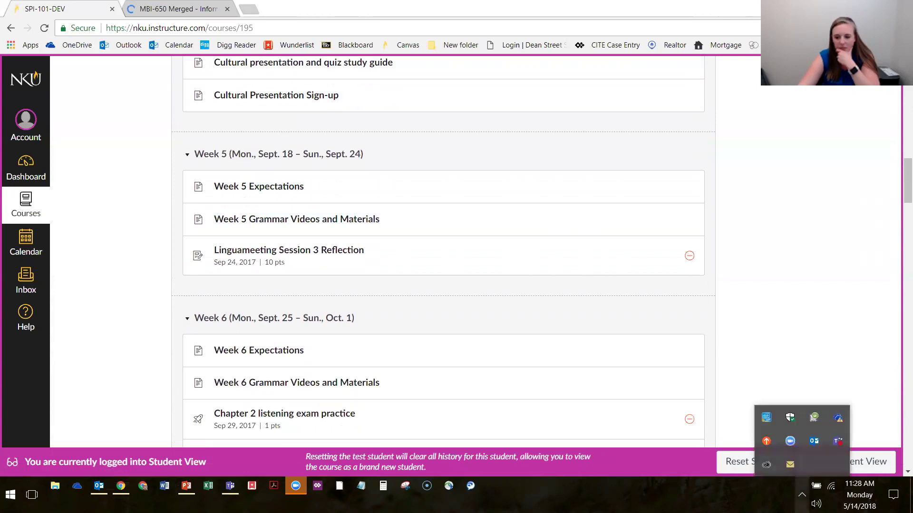
pyautogui.rightClick(838, 441)
pyautogui.press('Escape')
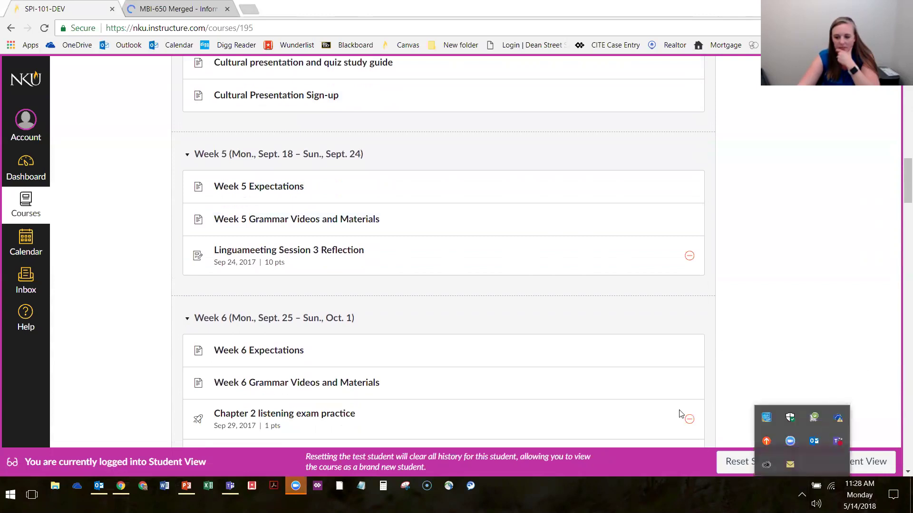
pyautogui.click(154, 190)
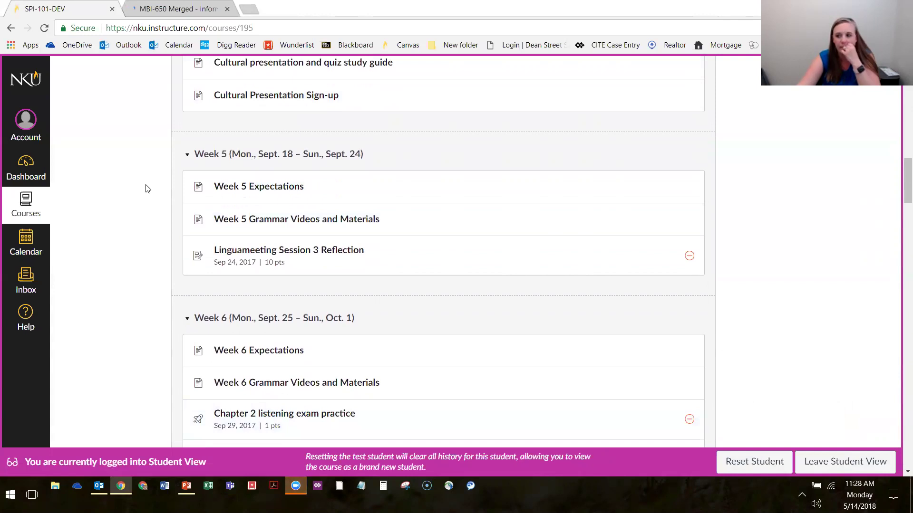
# Step: Open the Week 6 Expectations page and review its overview, weekly schedule, assignments and LinguaMeeting topic
pyautogui.scroll(-2, 157, 190)
pyautogui.scroll(-2, 154, 190)
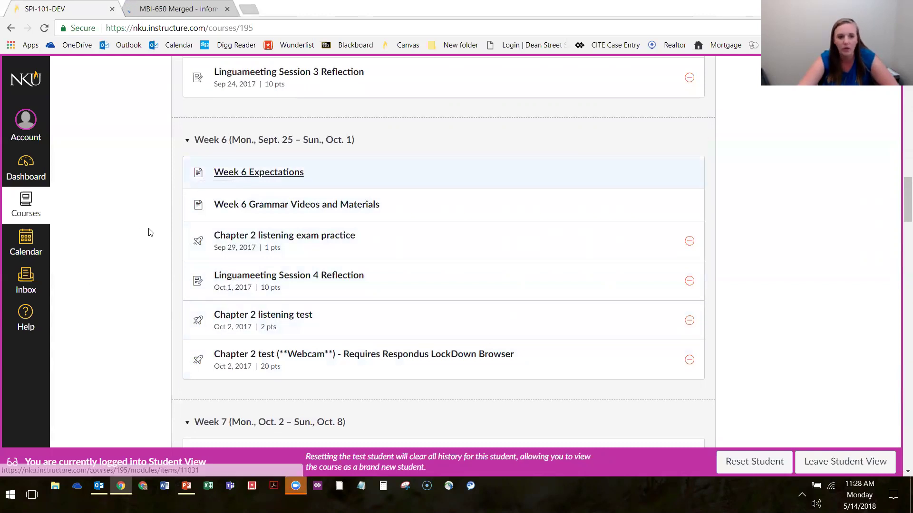
pyautogui.click(242, 172)
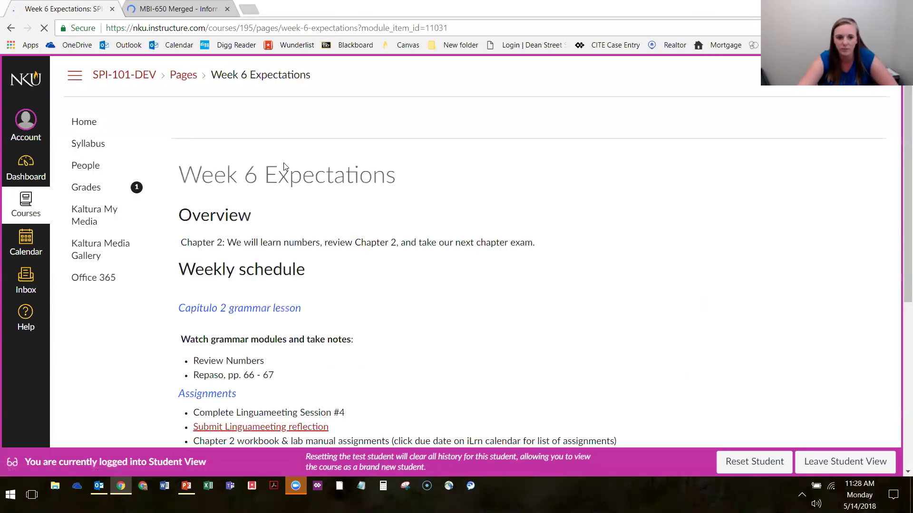
pyautogui.scroll(-7, 237, 167)
pyautogui.scroll(5, 172, 189)
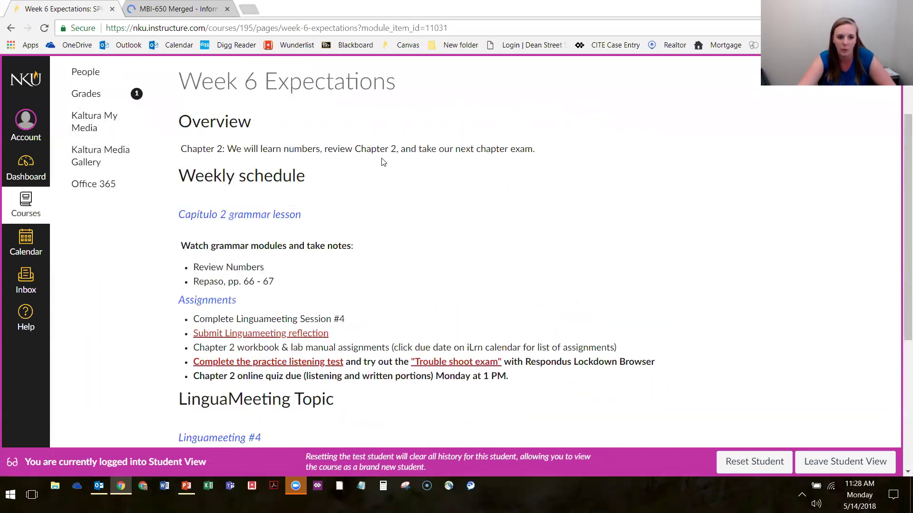
pyautogui.scroll(-2, 187, 272)
pyautogui.scroll(-3, 186, 272)
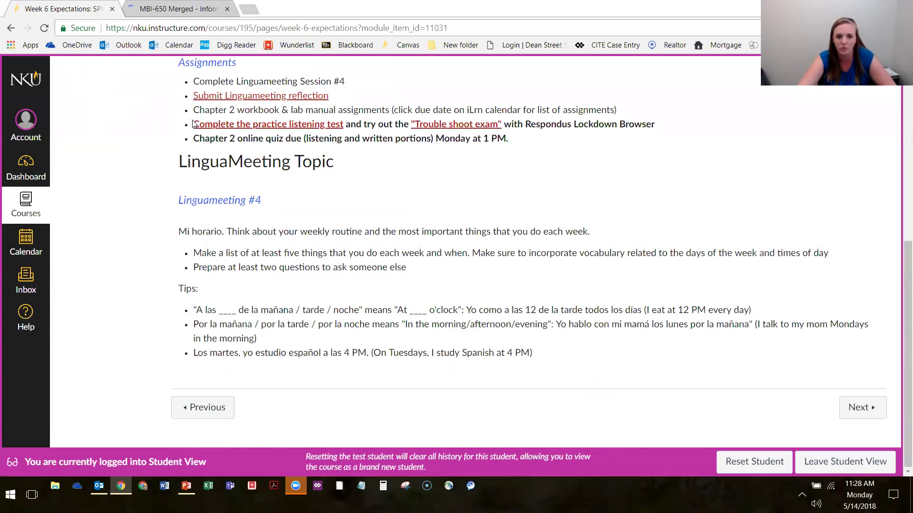
# Step: Go on to the Week 6 Grammar Videos and Materials page and look through its exam review and tutoring information
pyautogui.click(855, 409)
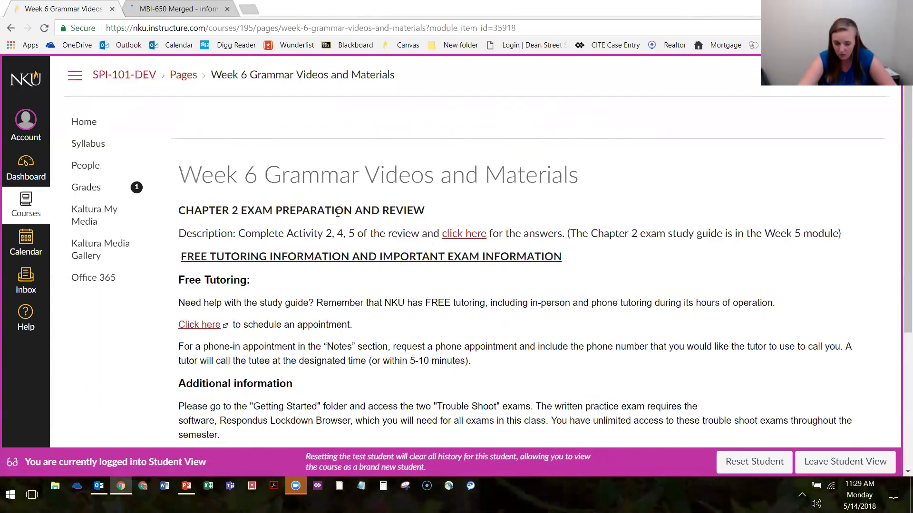
pyautogui.scroll(-5, 344, 241)
pyautogui.scroll(5, 353, 286)
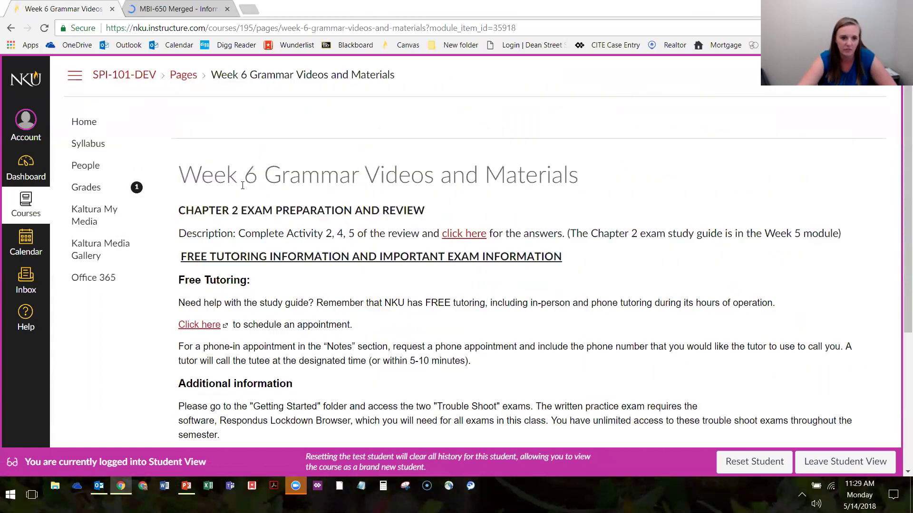
pyautogui.scroll(-2, 382, 162)
pyautogui.scroll(-3, 191, 200)
pyautogui.scroll(5, 143, 185)
# Step: Open the Week 1 Grammar Videos and Materials page from the course home page and review its El Alfabeto and Saludos y Sujetos sections
pyautogui.click(85, 123)
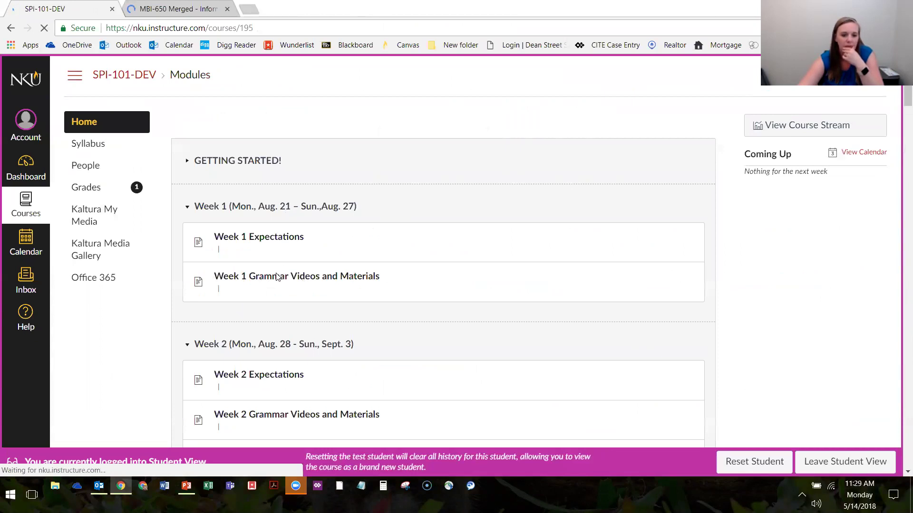
pyautogui.scroll(-6, 274, 279)
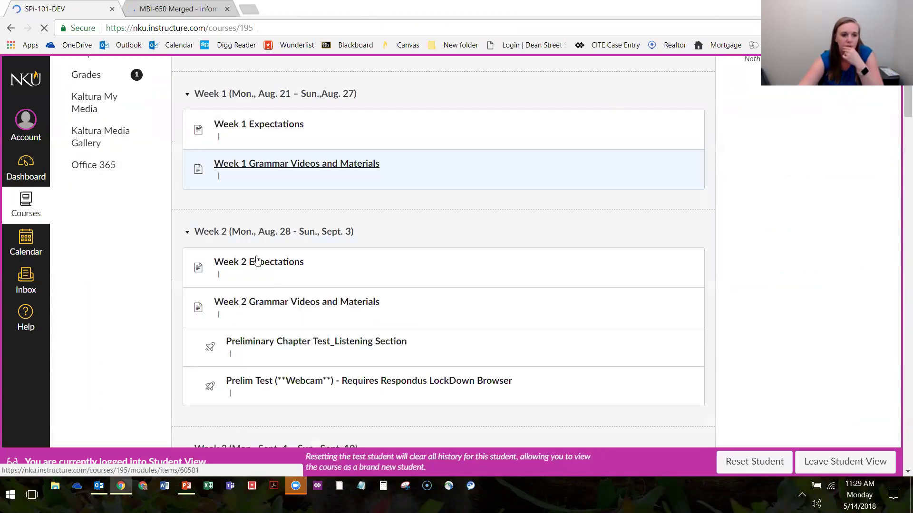
pyautogui.scroll(4, 234, 245)
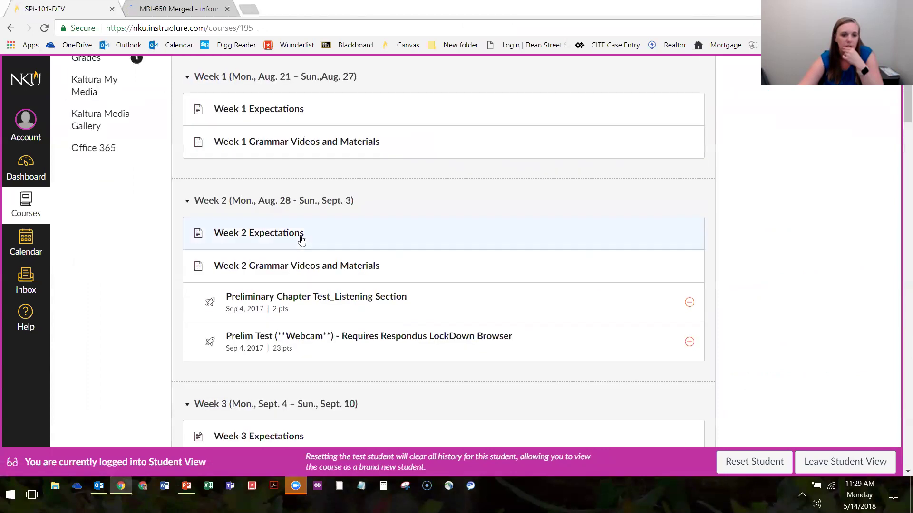
pyautogui.click(284, 144)
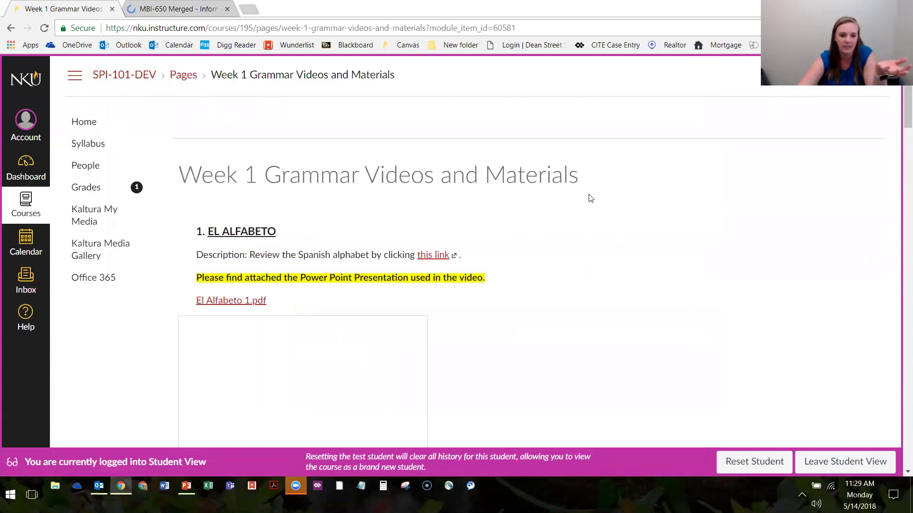
pyautogui.scroll(-2, 405, 238)
pyautogui.scroll(-5, 322, 243)
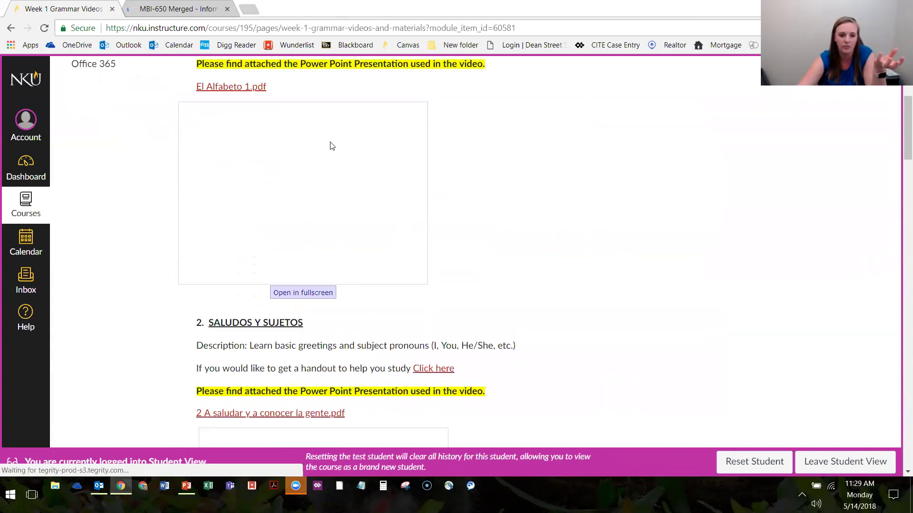
pyautogui.scroll(2, 380, 214)
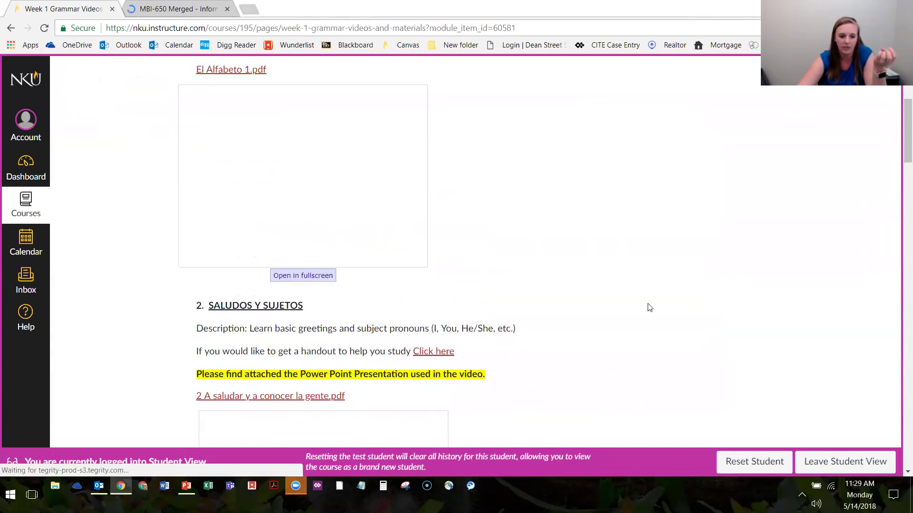
pyautogui.scroll(1, 523, 228)
pyautogui.scroll(2, 431, 320)
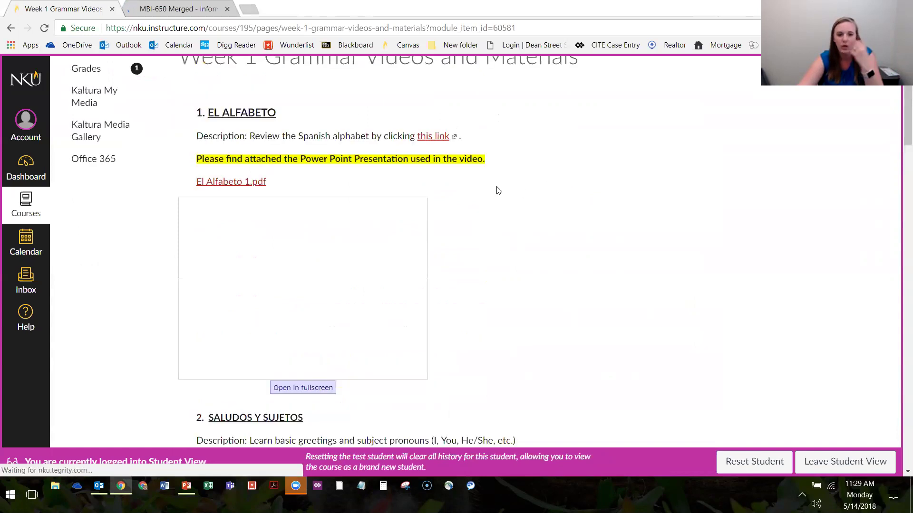
pyautogui.scroll(3, 163, 131)
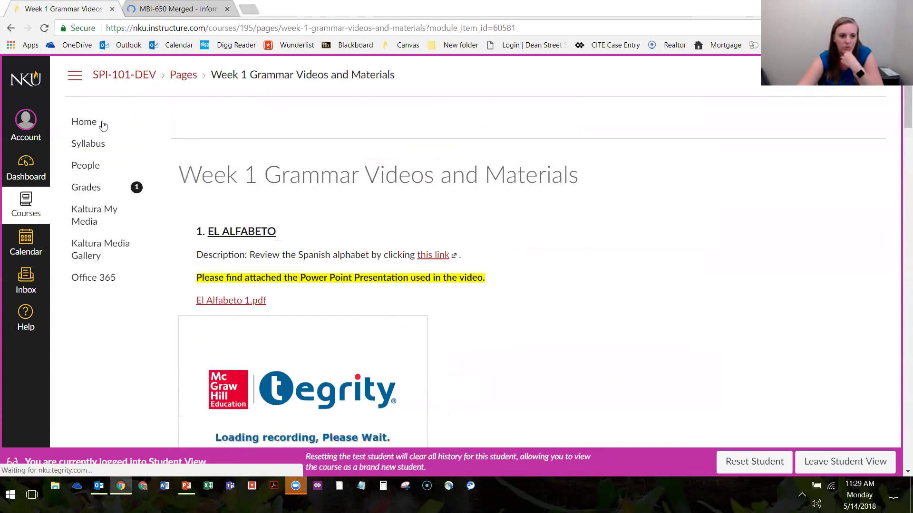
# Step: Return to the SPI-101-DEV home page and examine how its weekly modules are laid out for students
pyautogui.click(100, 122)
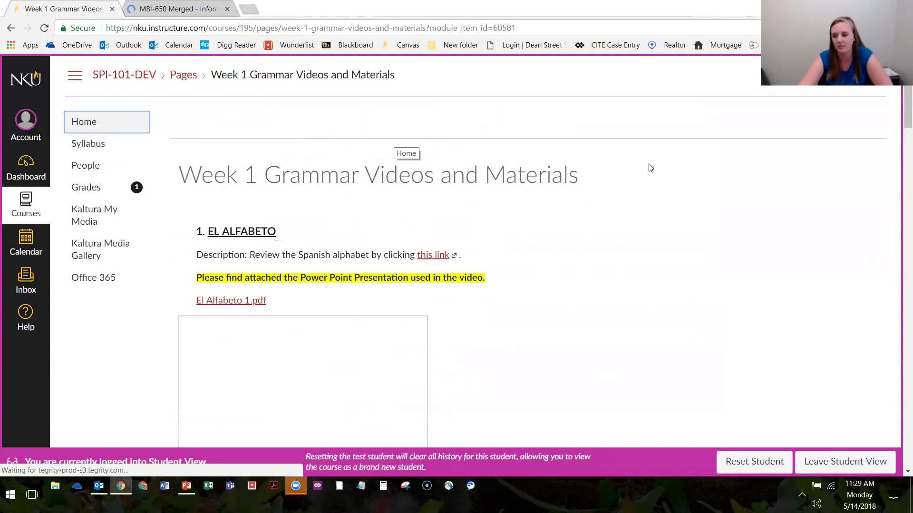
pyautogui.click(487, 155)
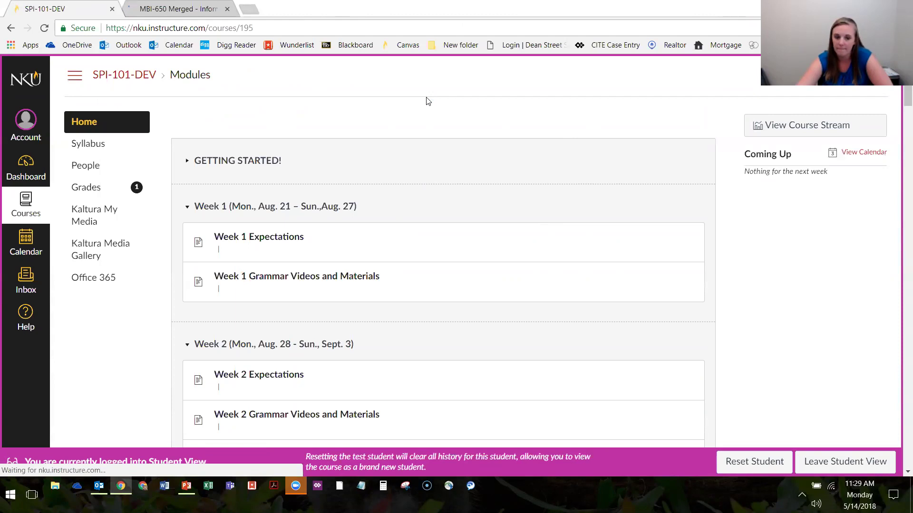
pyautogui.scroll(-7, 408, 104)
pyautogui.scroll(7, 383, 143)
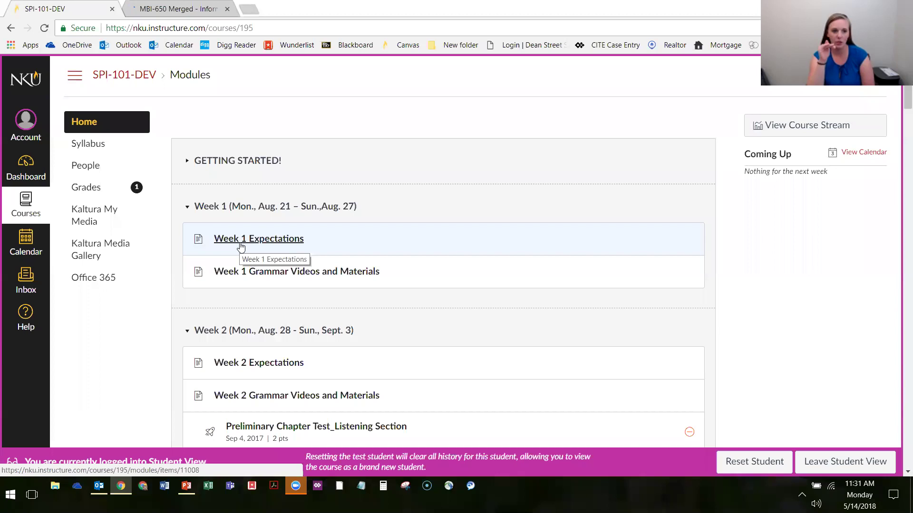
pyautogui.scroll(-9, 375, 242)
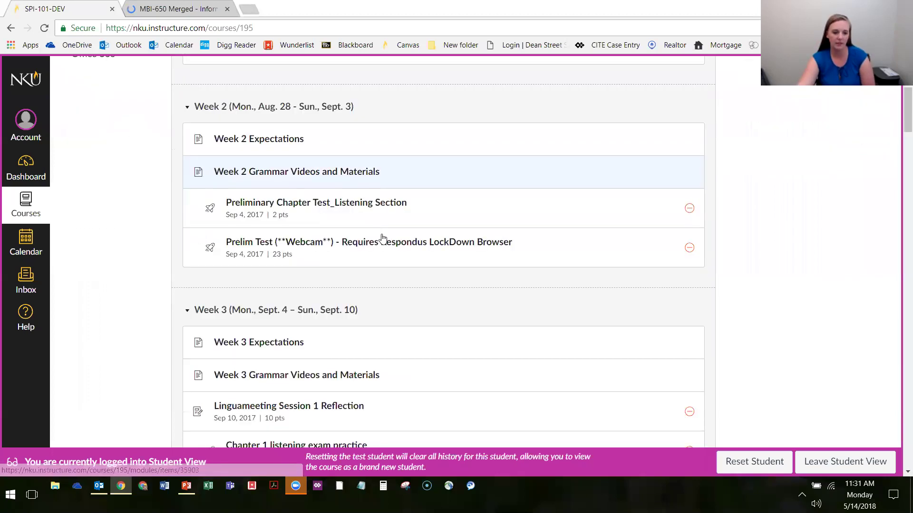
pyautogui.scroll(10, 394, 257)
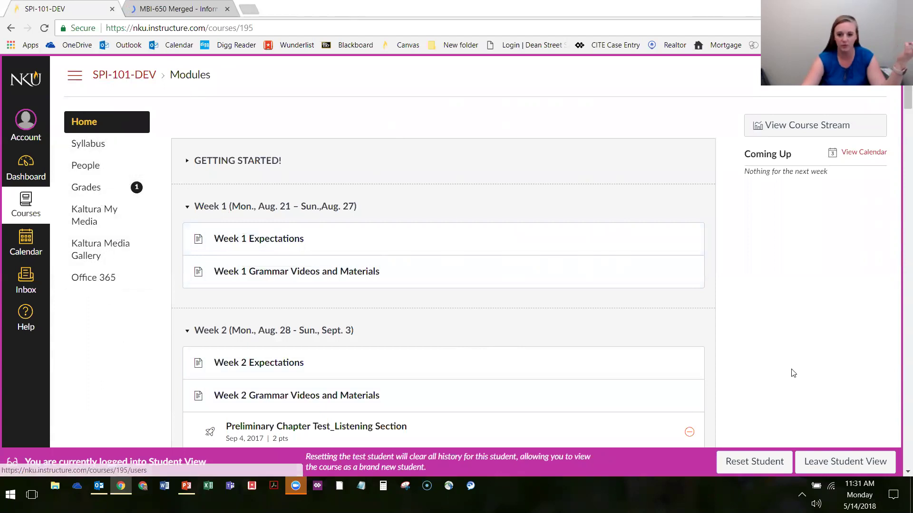
pyautogui.scroll(-1, 641, 202)
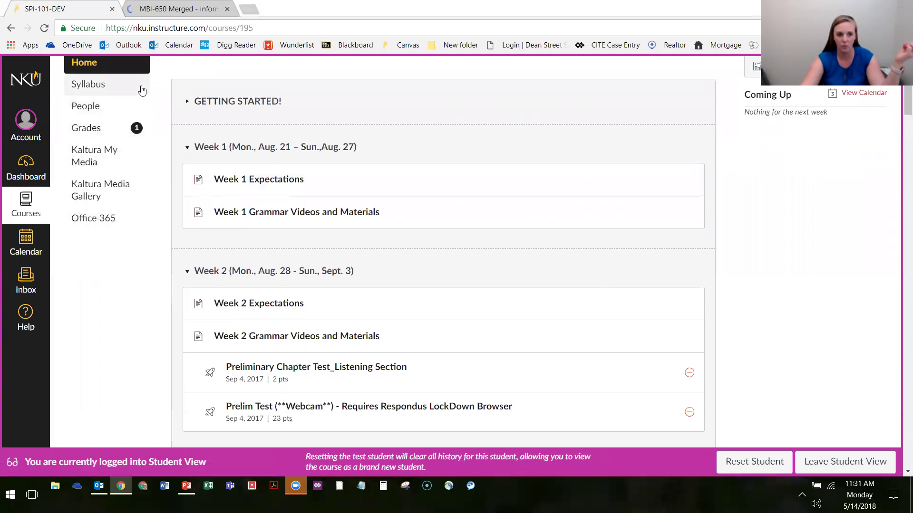
# Step: Leave Student View in SPI-101-DEV and close that course's browser tab, keeping the MBI-650 course open
pyautogui.click(849, 462)
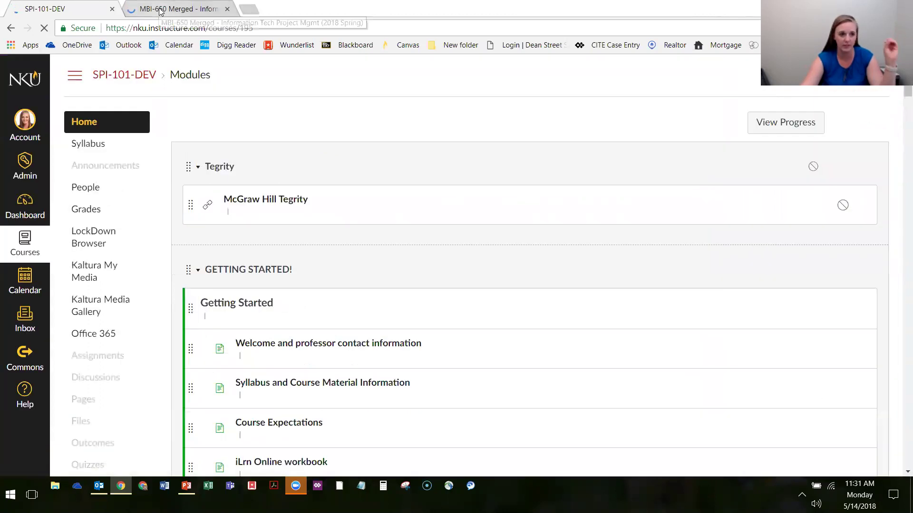
pyautogui.click(160, 11)
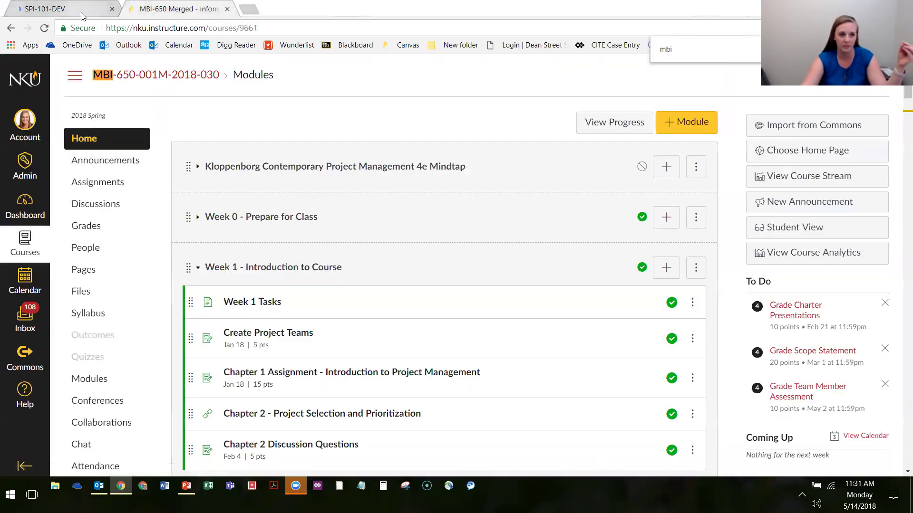
pyautogui.click(46, 12)
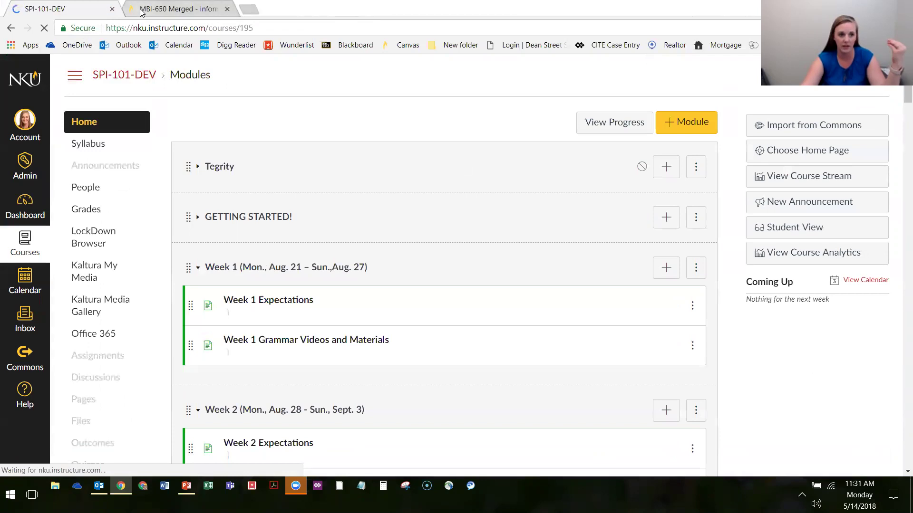
pyautogui.click(144, 10)
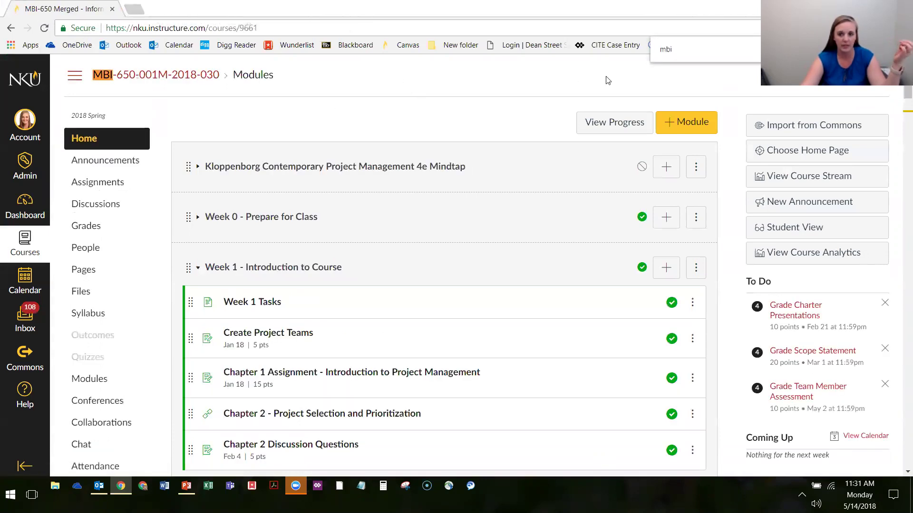
# Step: Dismiss the page search in the MBI-650 course and examine the items in its Week 1 - Introduction to Course module
pyautogui.press('Escape')
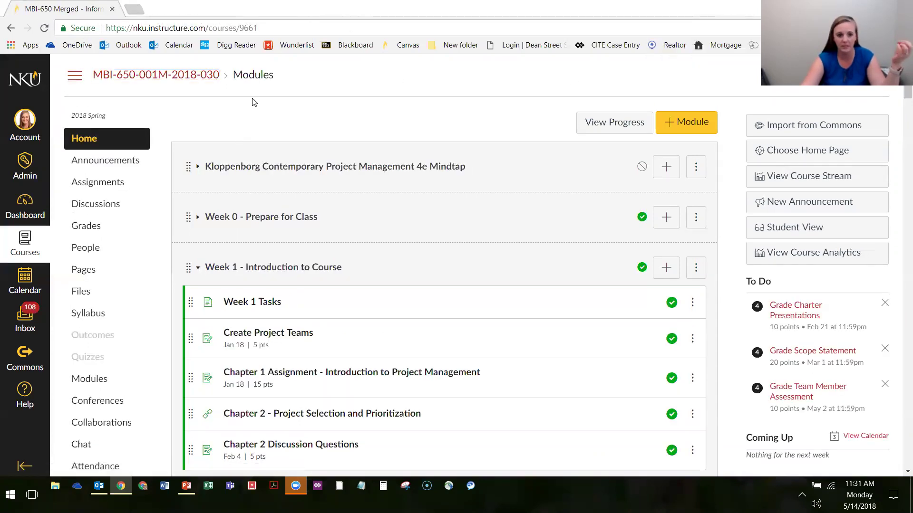
pyautogui.scroll(-1, 233, 95)
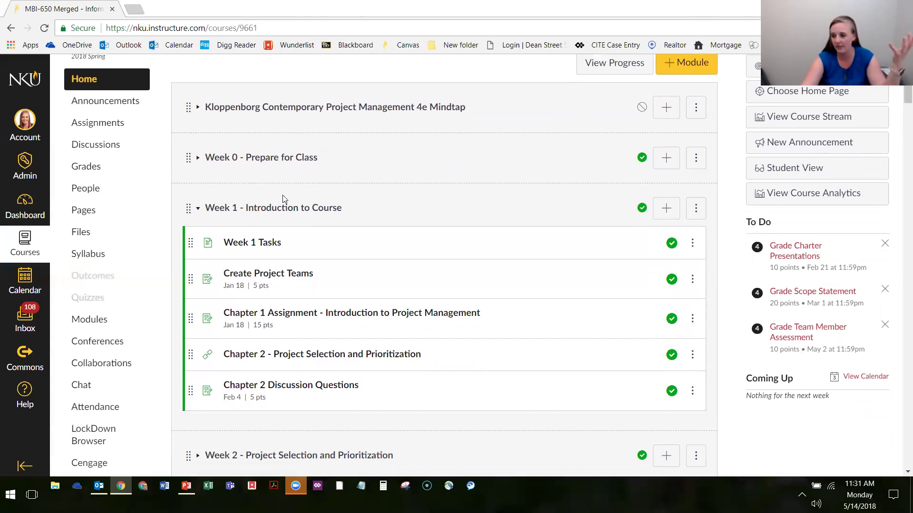
pyautogui.scroll(-1, 284, 197)
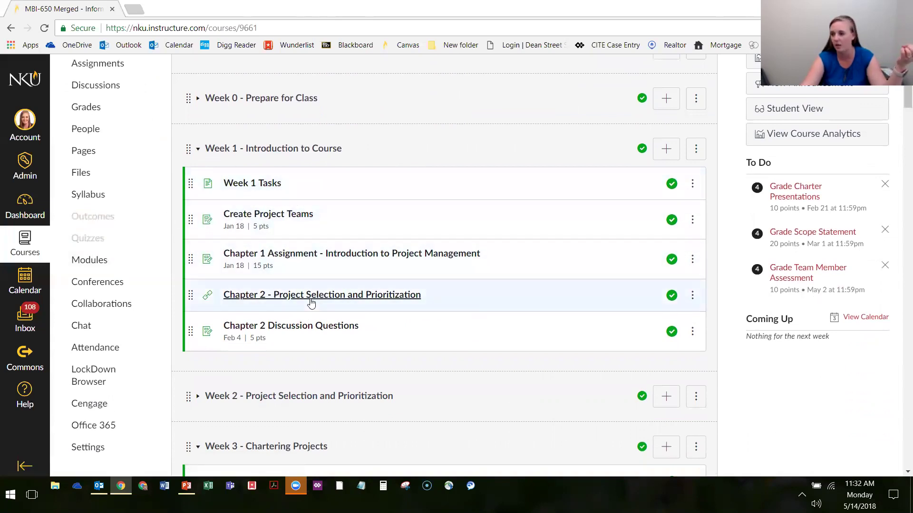
pyautogui.scroll(1, 366, 252)
pyautogui.scroll(-1, 119, 138)
pyautogui.scroll(1, 107, 159)
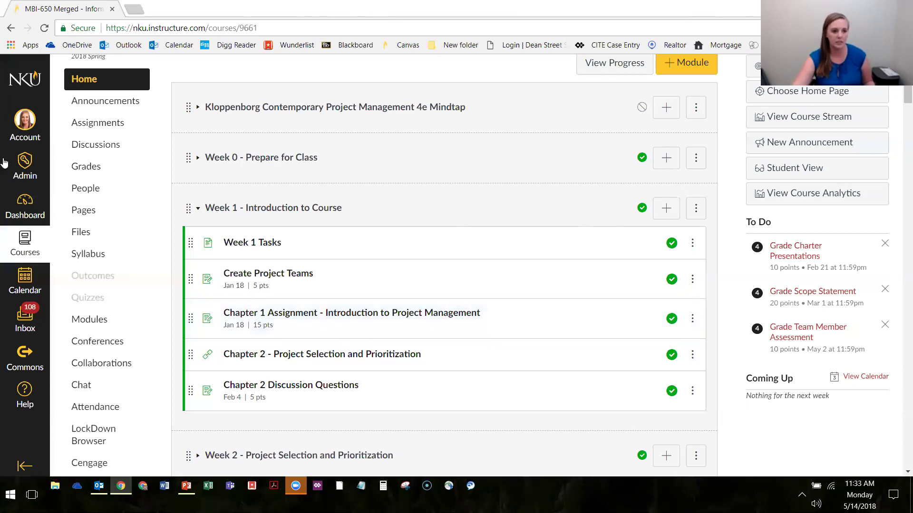
# Step: Go from the MBI-650 course to the Canvas Dashboard
pyautogui.click(34, 256)
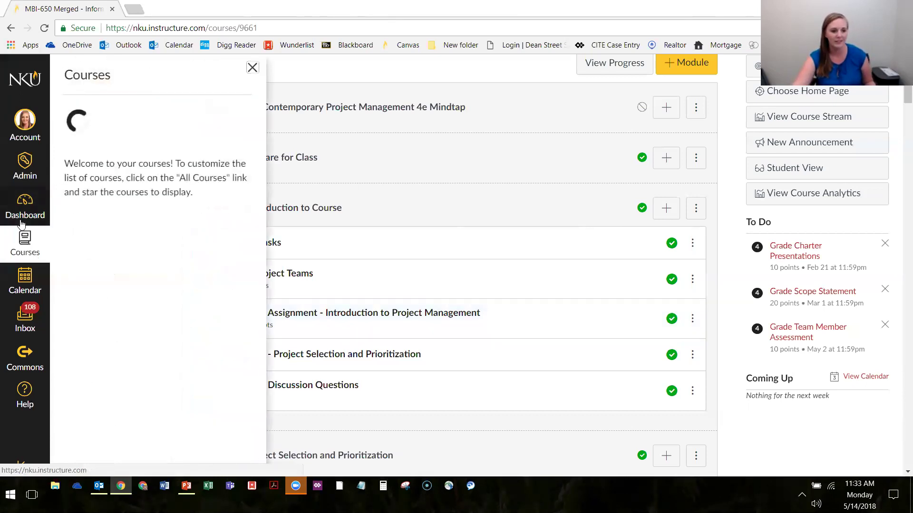
pyautogui.click(26, 209)
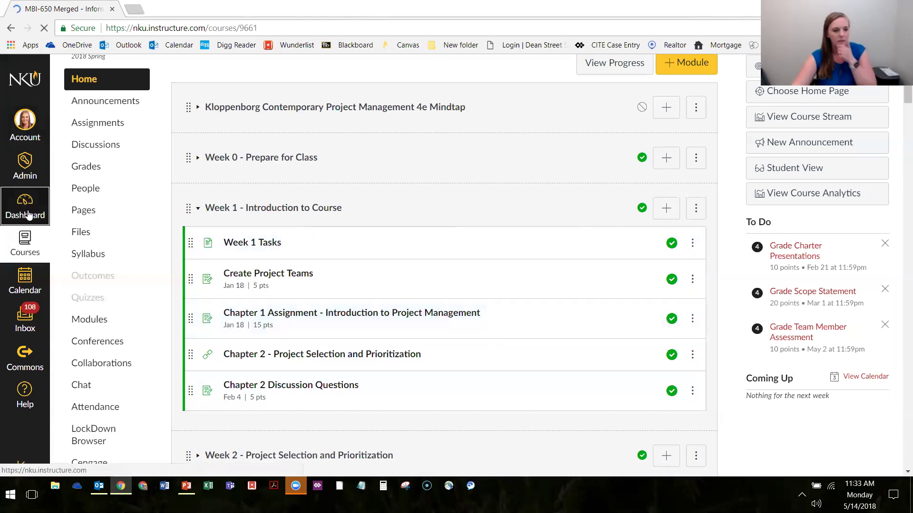
# Step: Switch to PowerPoint and start the Getting Started in Canvas slide show from slide 7, Course Navigation
pyautogui.click(186, 485)
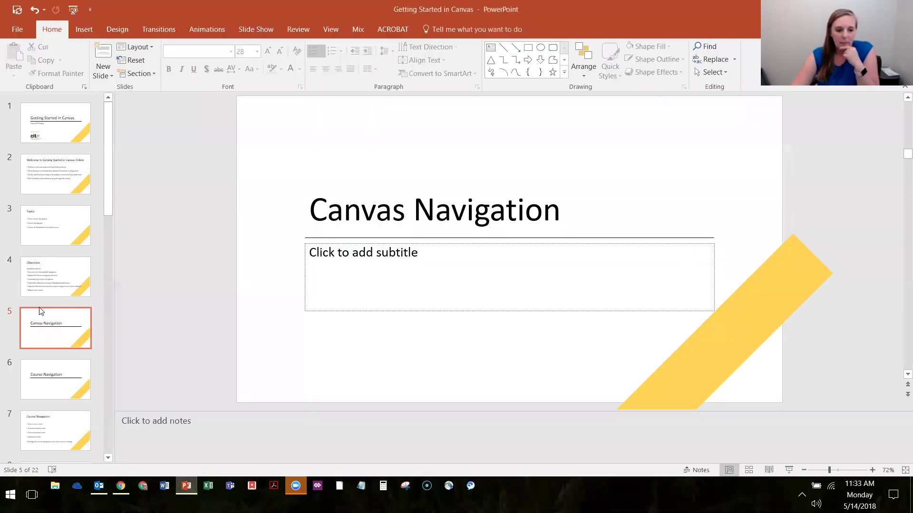
pyautogui.click(57, 427)
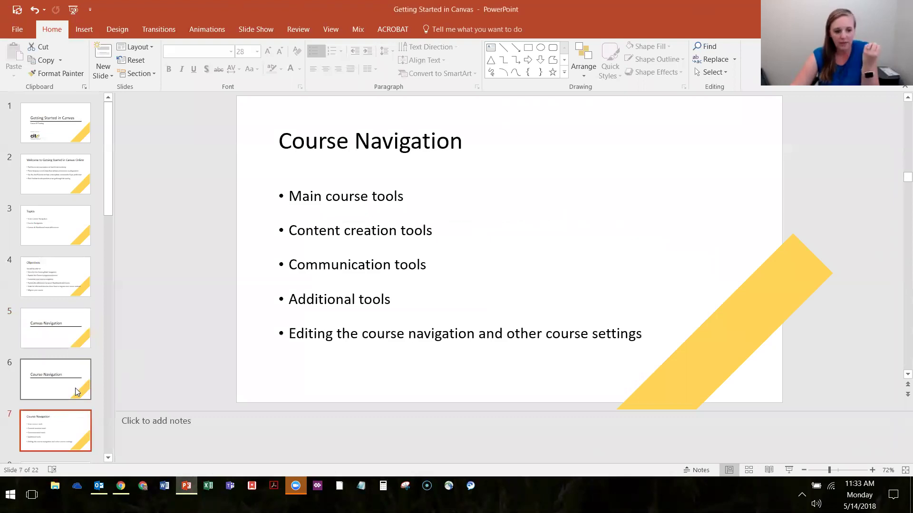
pyautogui.hotkey('shift', 'F5')
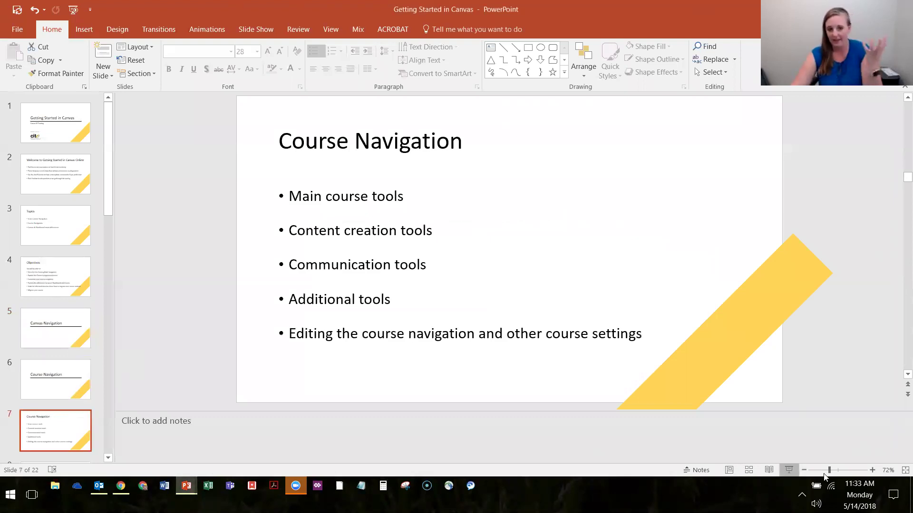
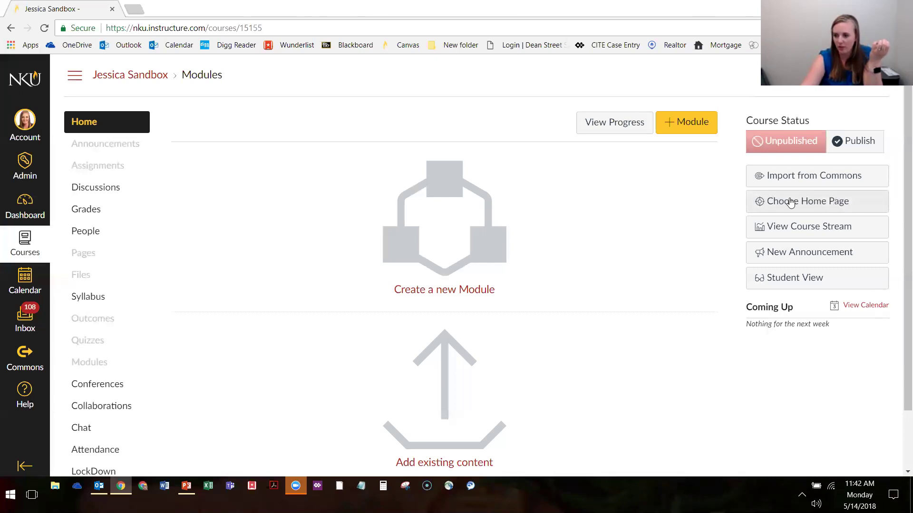
# Step: Bring up the sandbox course's home page choices and examine the Course Activity Stream and Pages Front Page options
pyautogui.press('super+Down')
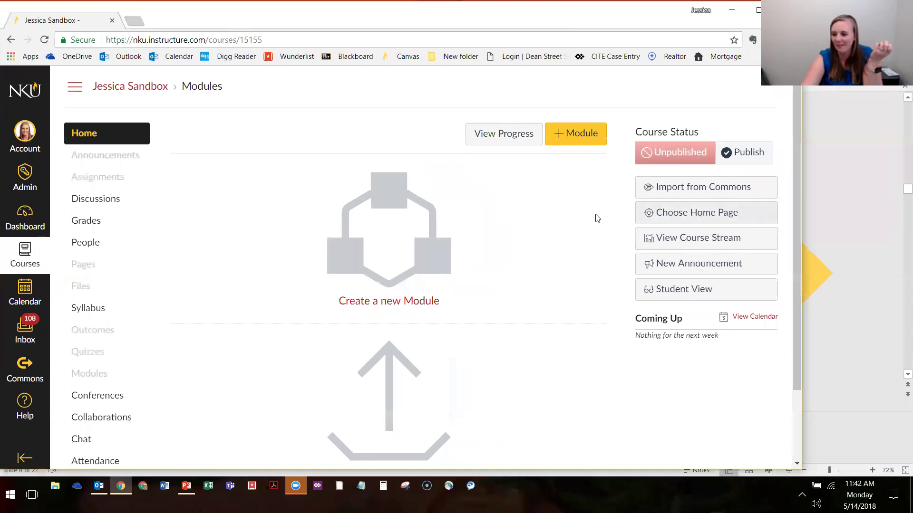
pyautogui.click(677, 214)
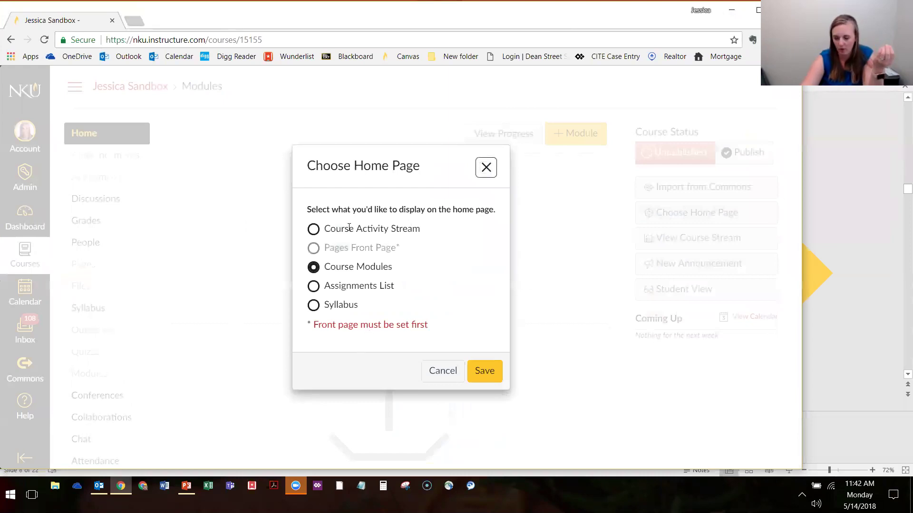
pyautogui.moveTo(325, 229); pyautogui.dragTo(425, 236)
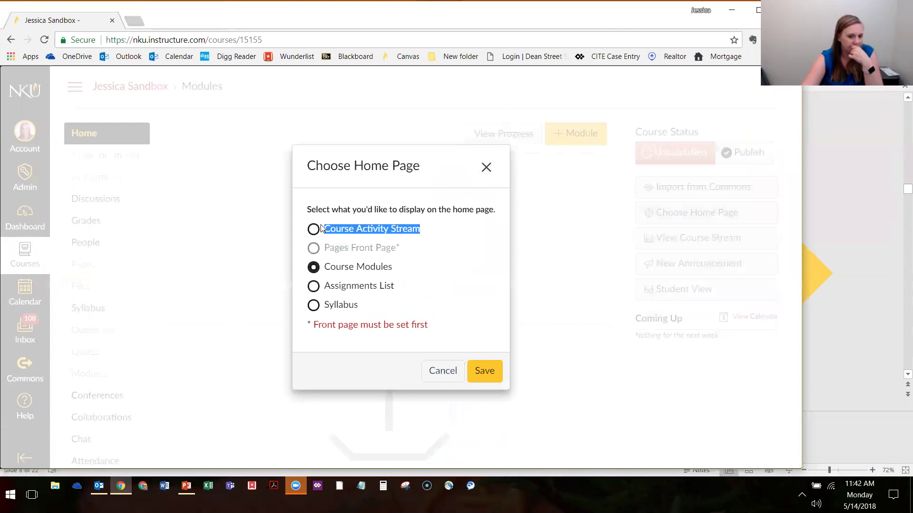
pyautogui.moveTo(328, 231); pyautogui.dragTo(418, 230)
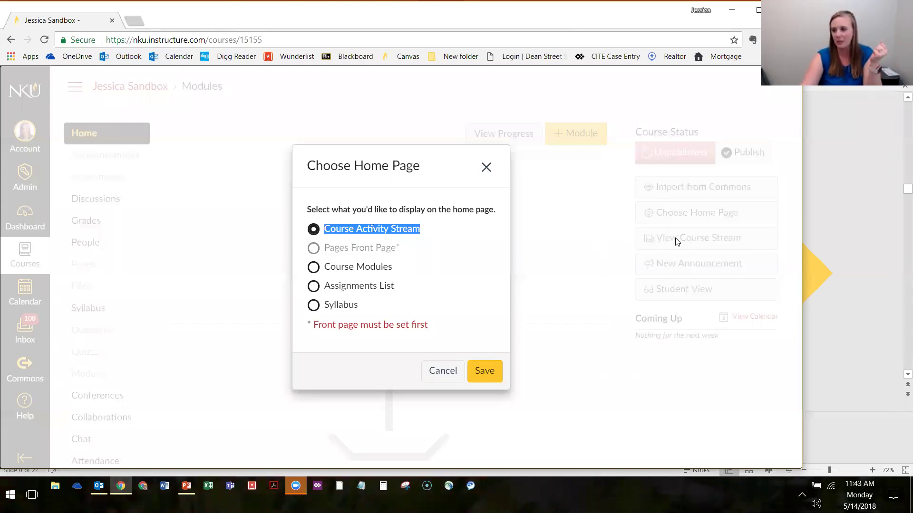
pyautogui.moveTo(324, 248); pyautogui.dragTo(422, 249)
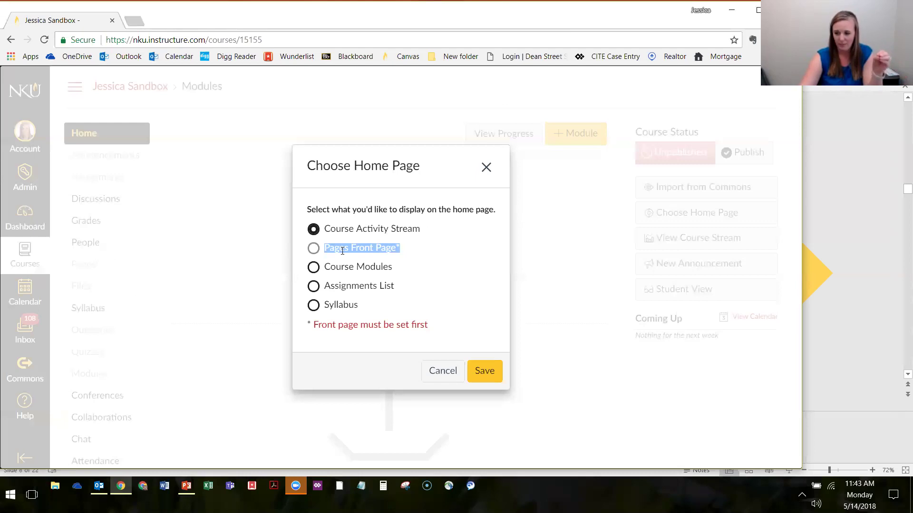
pyautogui.click(405, 248)
pyautogui.moveTo(384, 250); pyautogui.dragTo(309, 252)
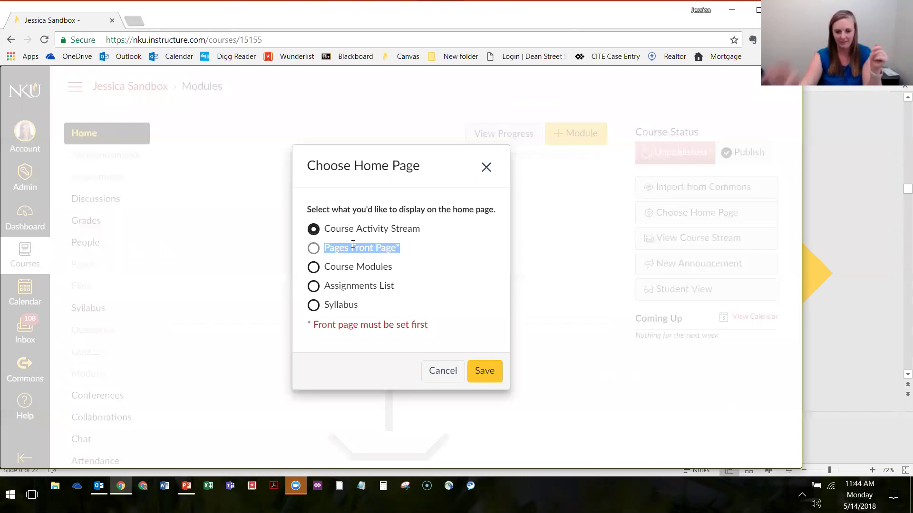
pyautogui.click(421, 248)
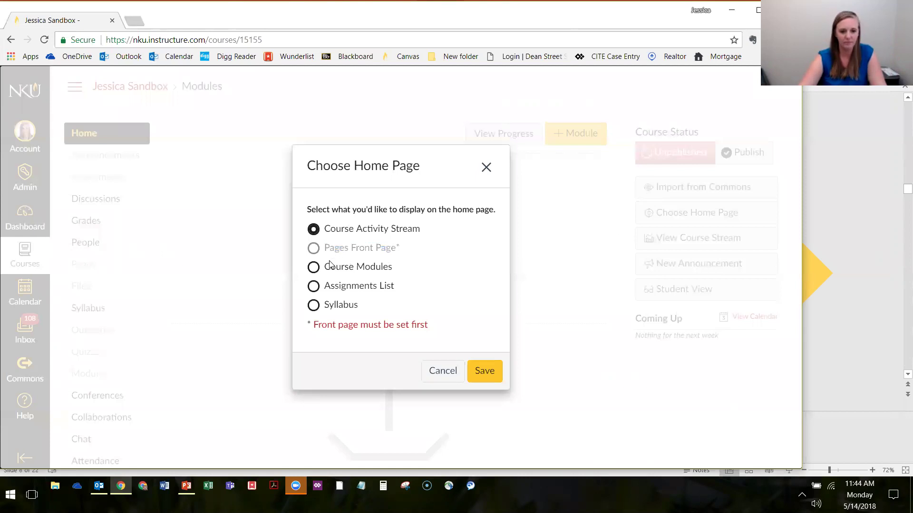
# Step: Compare the Pages Front Page and Course Modules home page options, selecting Course Modules
pyautogui.moveTo(326, 271); pyautogui.dragTo(411, 269)
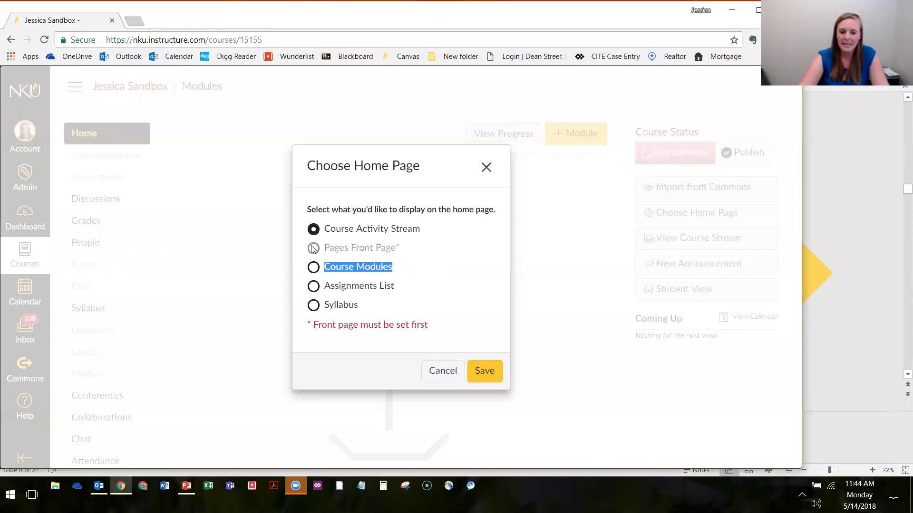
pyautogui.moveTo(326, 247); pyautogui.dragTo(402, 248)
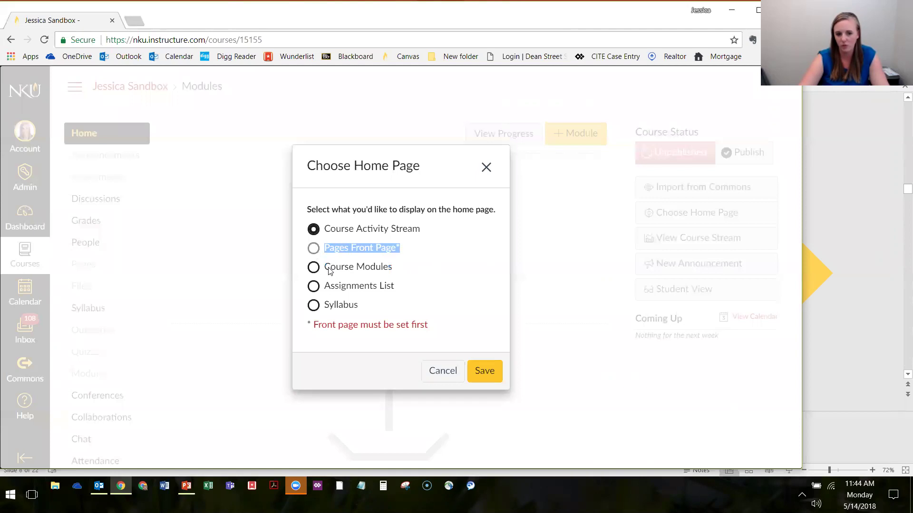
pyautogui.moveTo(327, 267); pyautogui.dragTo(418, 269)
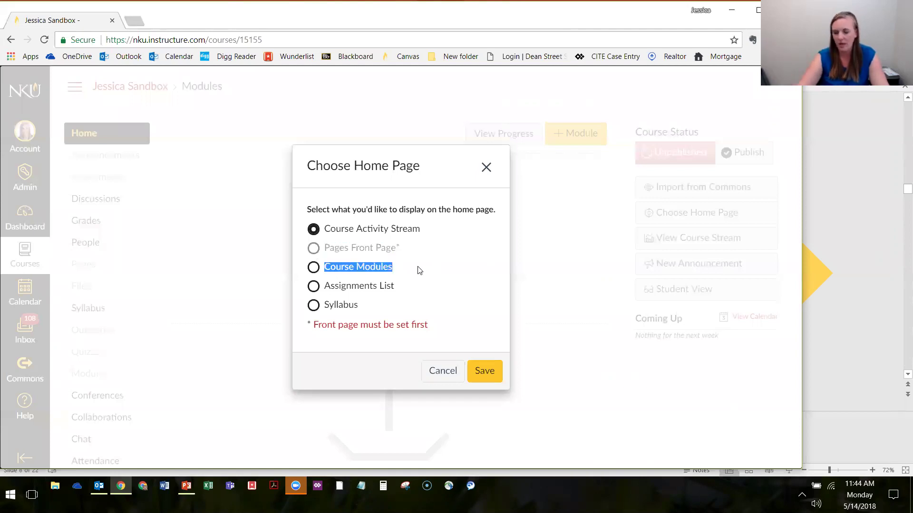
pyautogui.click(415, 271)
pyautogui.click(317, 272)
pyautogui.tripleClick(312, 269)
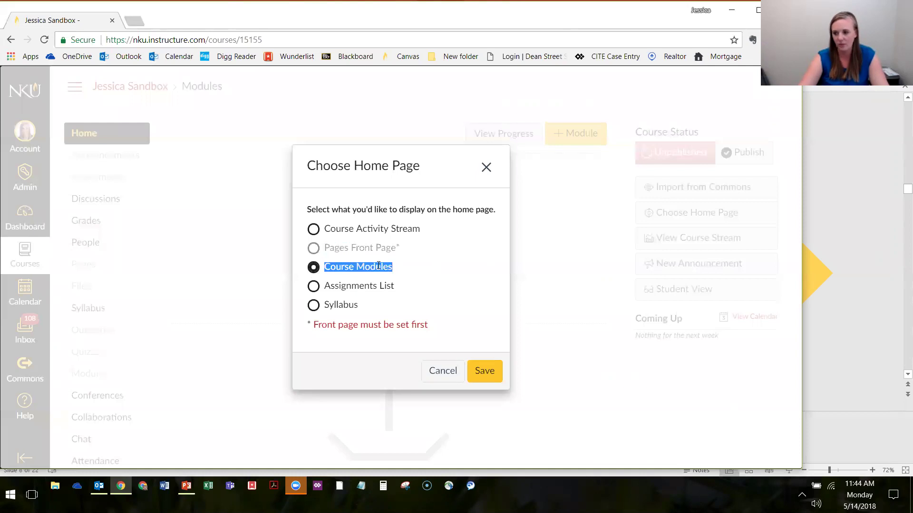
pyautogui.click(316, 269)
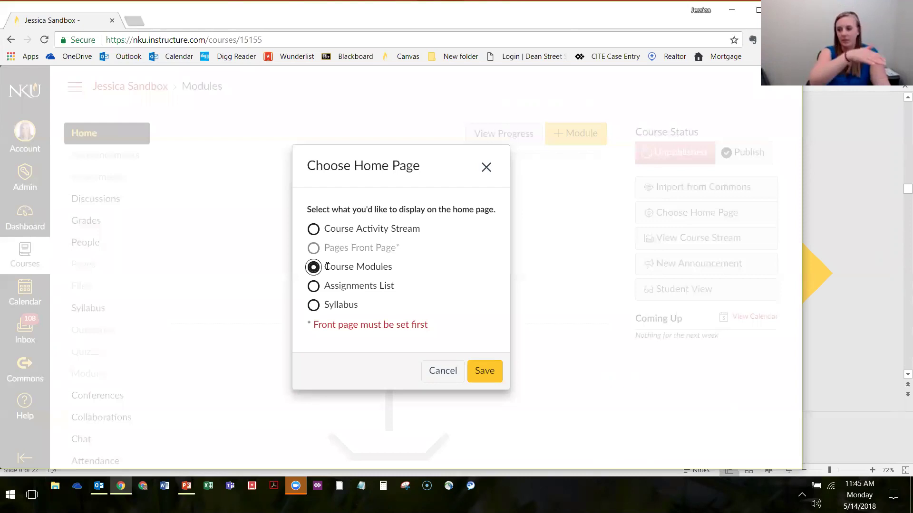
pyautogui.moveTo(327, 267); pyautogui.dragTo(417, 271)
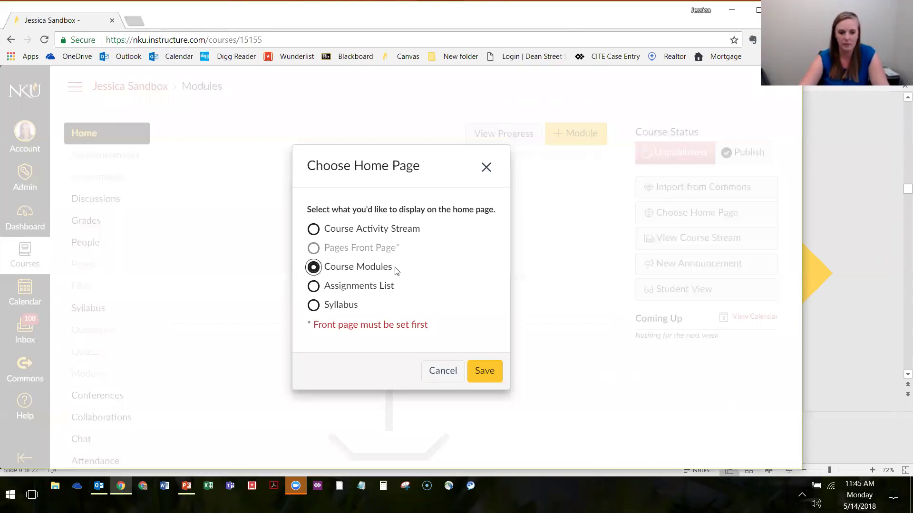
pyautogui.click(331, 269)
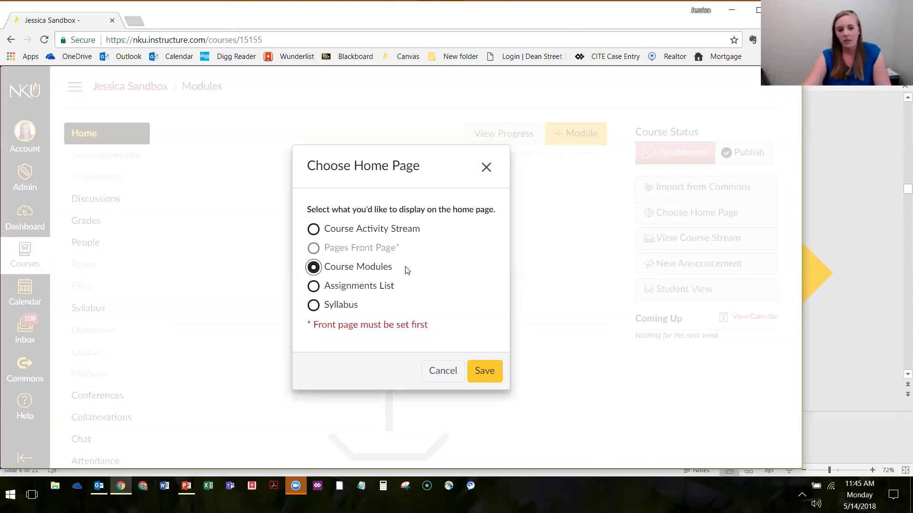
# Step: Review the Assignments List and Syllabus options, and save the home page with Course Modules as its display
pyautogui.moveTo(400, 288); pyautogui.dragTo(323, 286)
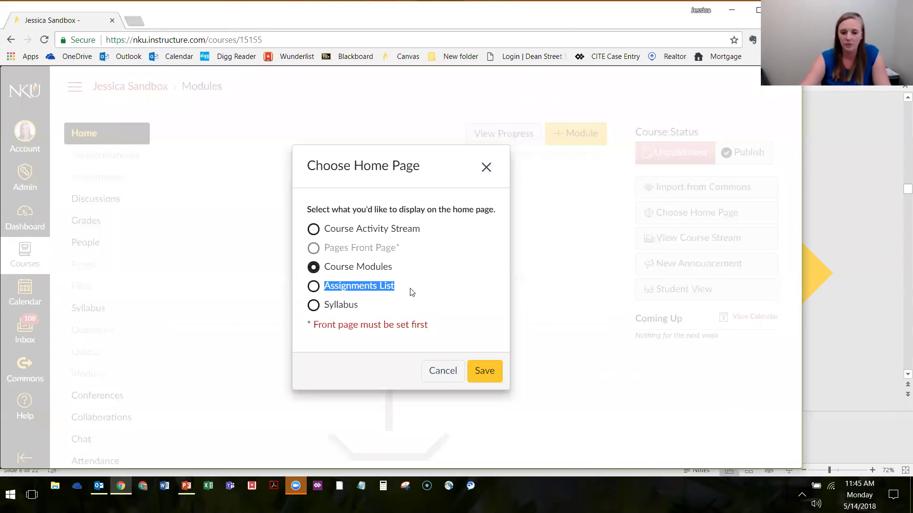
pyautogui.click(361, 285)
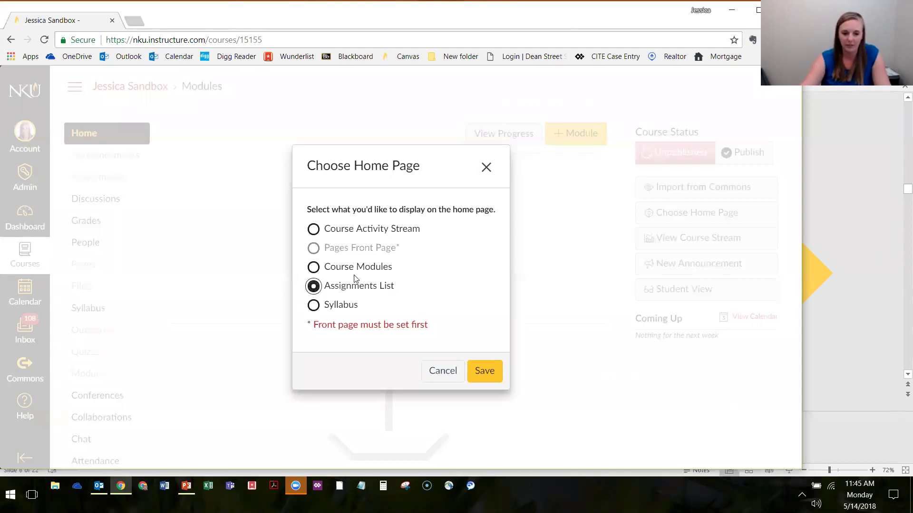
pyautogui.moveTo(324, 267); pyautogui.dragTo(393, 267)
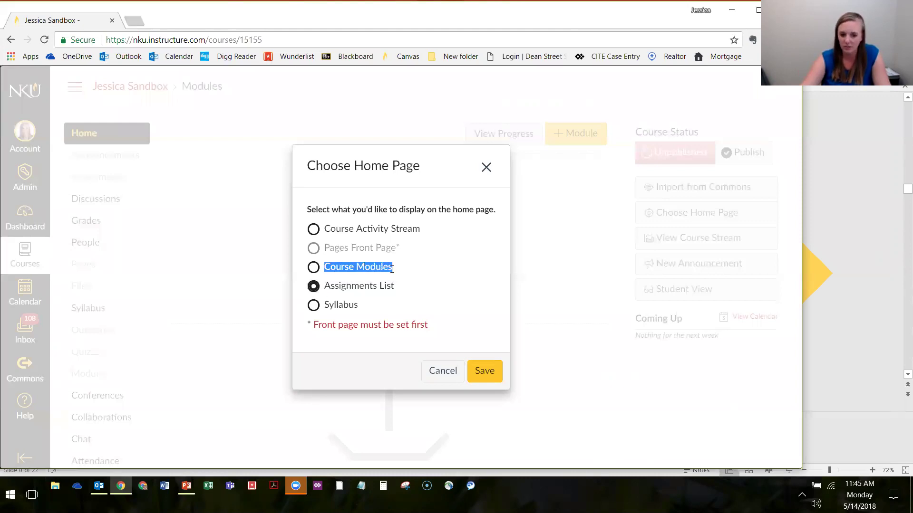
pyautogui.click(364, 287)
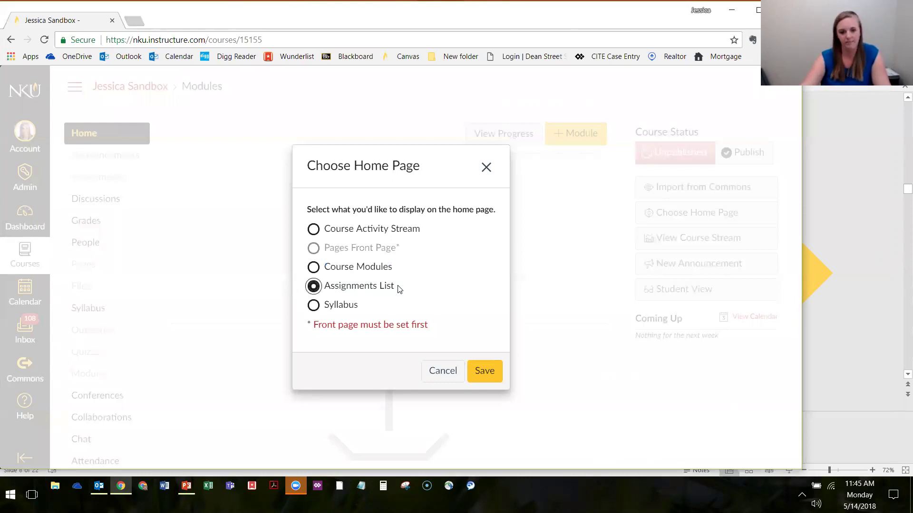
pyautogui.moveTo(363, 308); pyautogui.dragTo(318, 304)
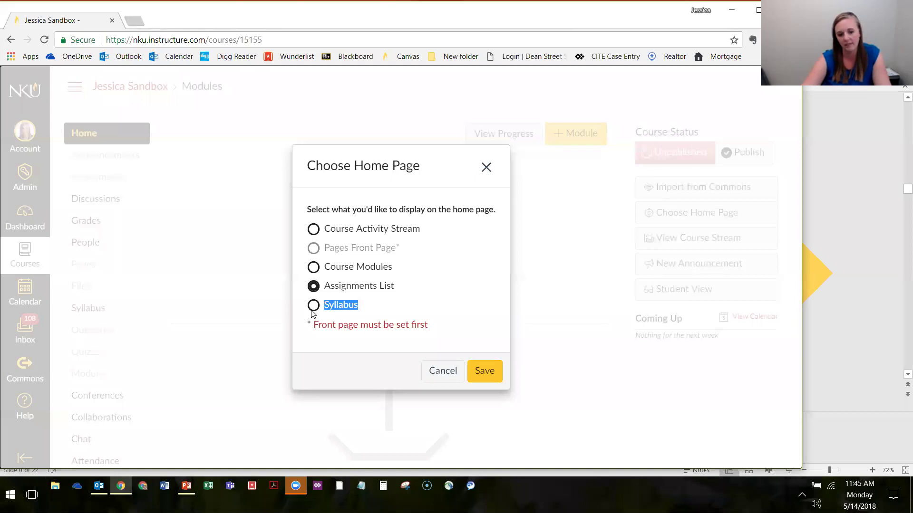
pyautogui.click(315, 267)
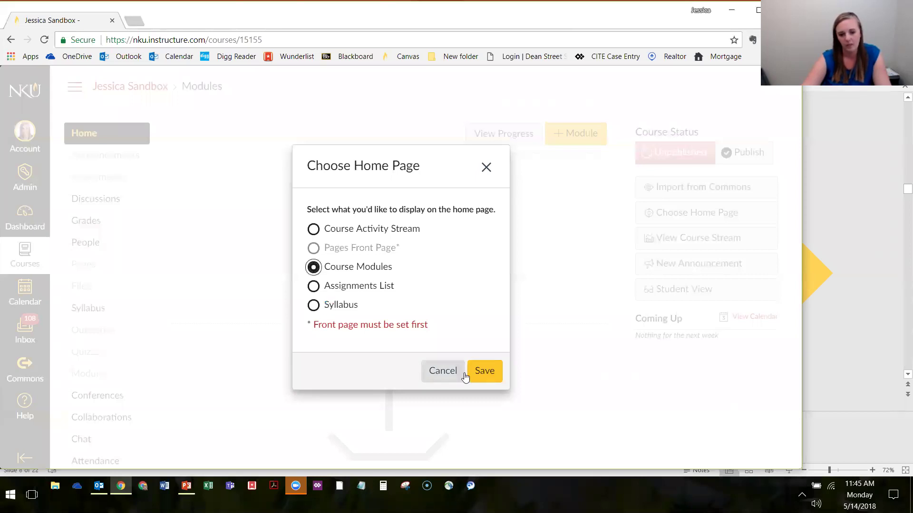
pyautogui.click(475, 372)
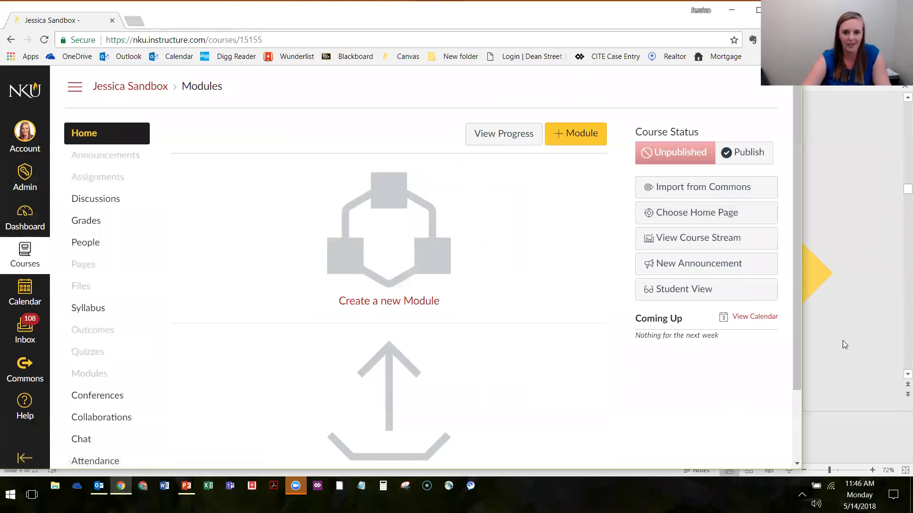
# Step: View the sandbox course's Grades page and go to its Assignments page to look at the default Assignments group
pyautogui.click(105, 222)
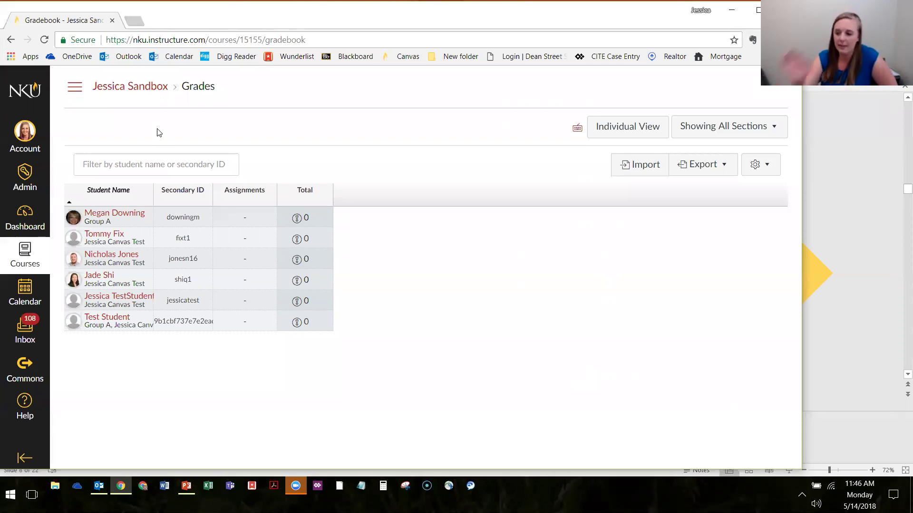
pyautogui.click(77, 88)
pyautogui.click(96, 177)
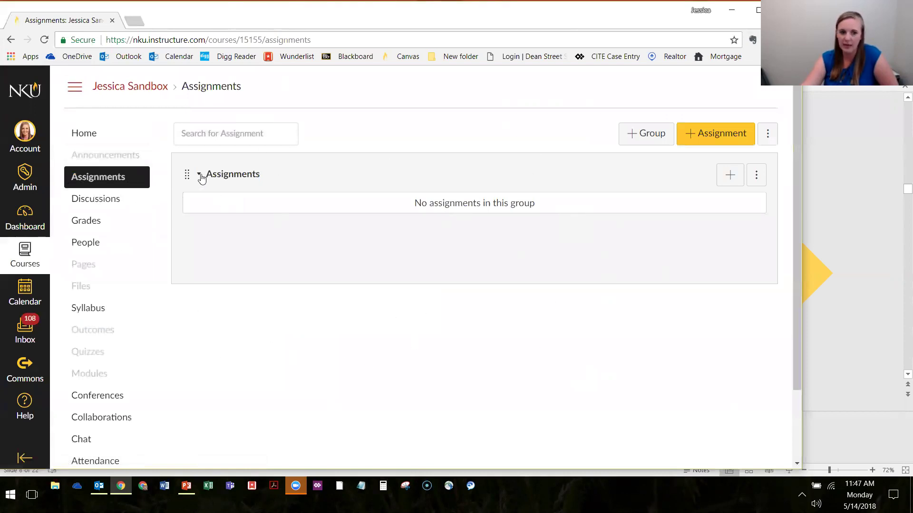
pyautogui.moveTo(294, 175); pyautogui.dragTo(209, 177)
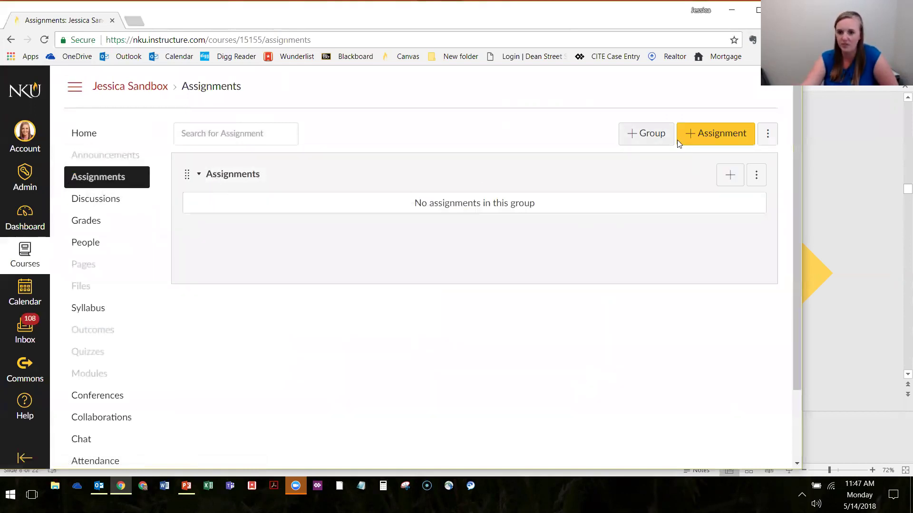
# Step: Add two assignment groups to the sandbox course, named Exams and Participation
pyautogui.click(644, 138)
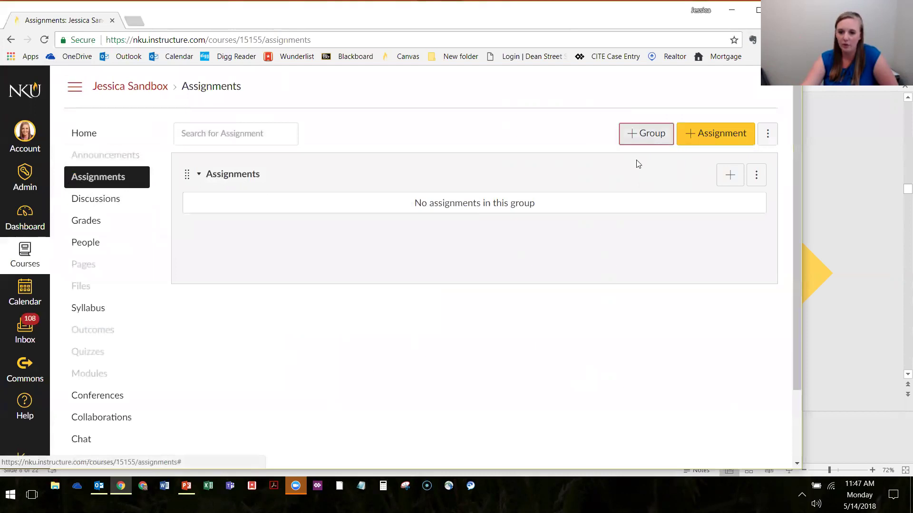
pyautogui.write('Exams')
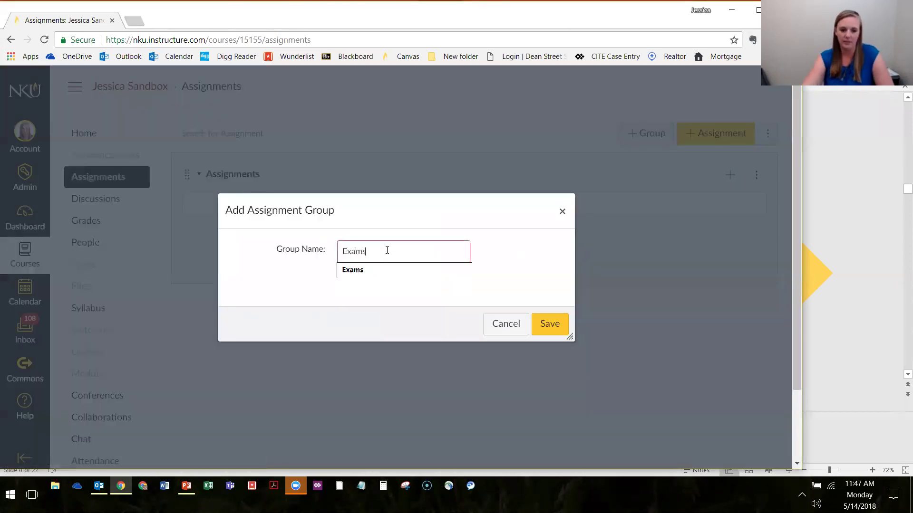
pyautogui.click(561, 324)
pyautogui.click(642, 133)
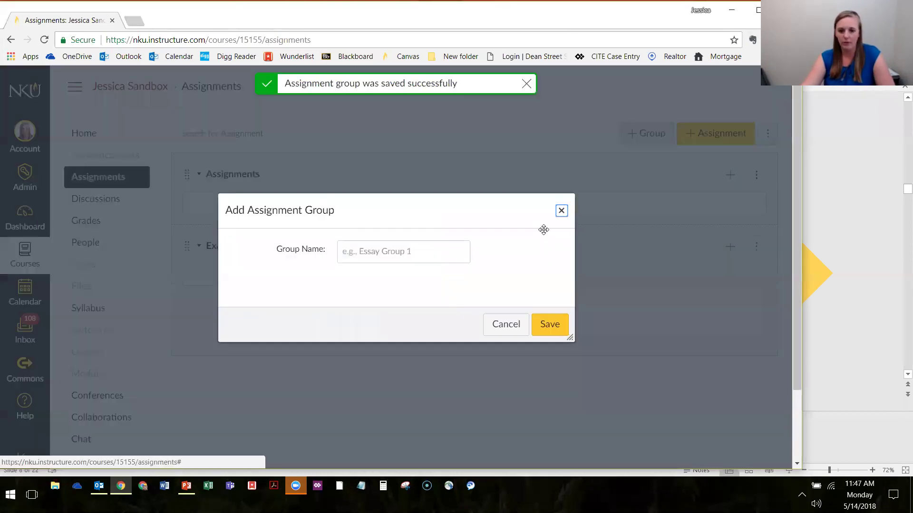
pyautogui.write('Participation')
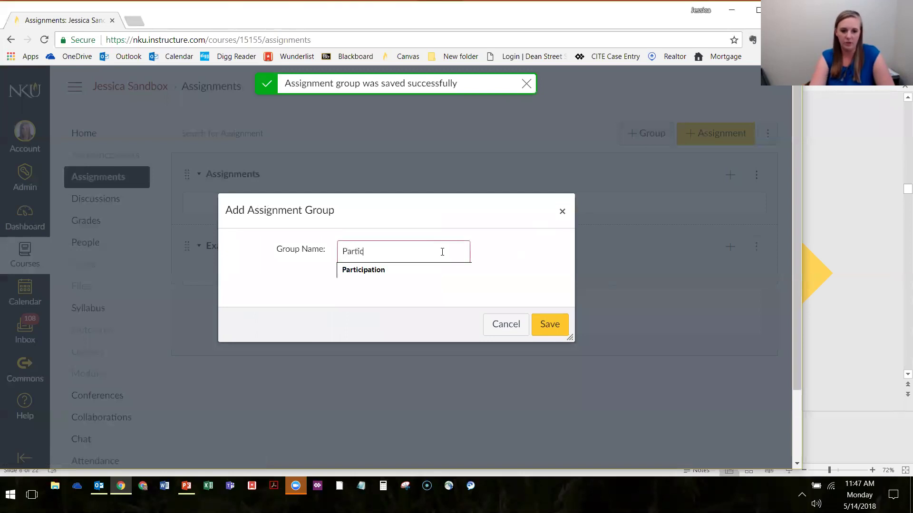
pyautogui.click(547, 324)
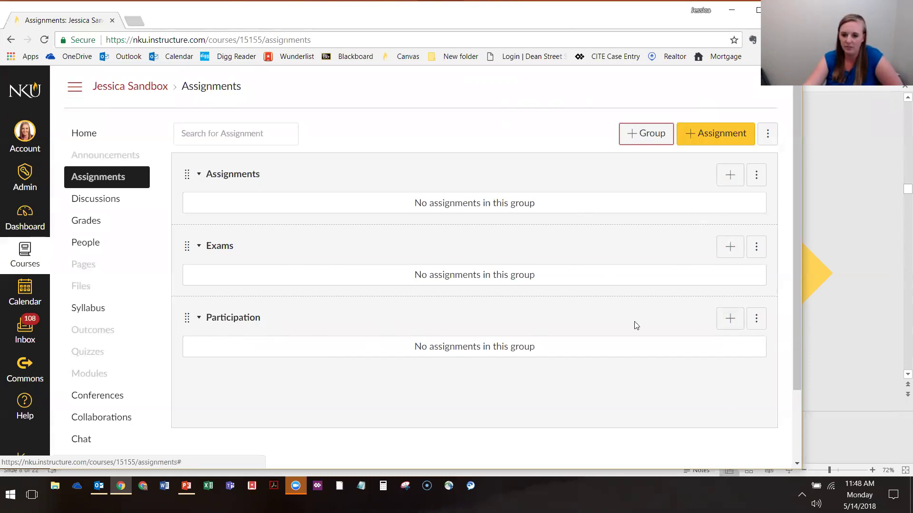
# Step: Add an assignment named Participation 5/14 worth 10 points to the Participation group, without a due date, and publish it
pyautogui.click(737, 320)
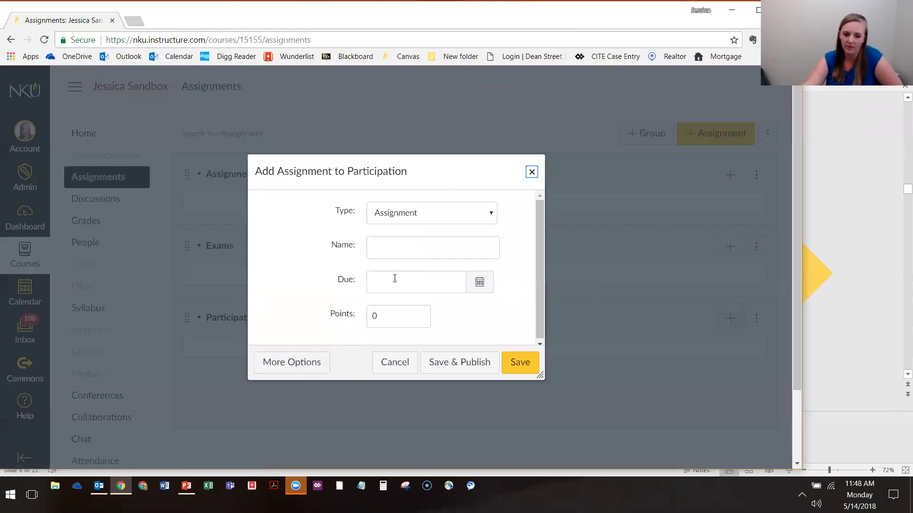
pyautogui.click(397, 246)
pyautogui.write('Participation 5/14')
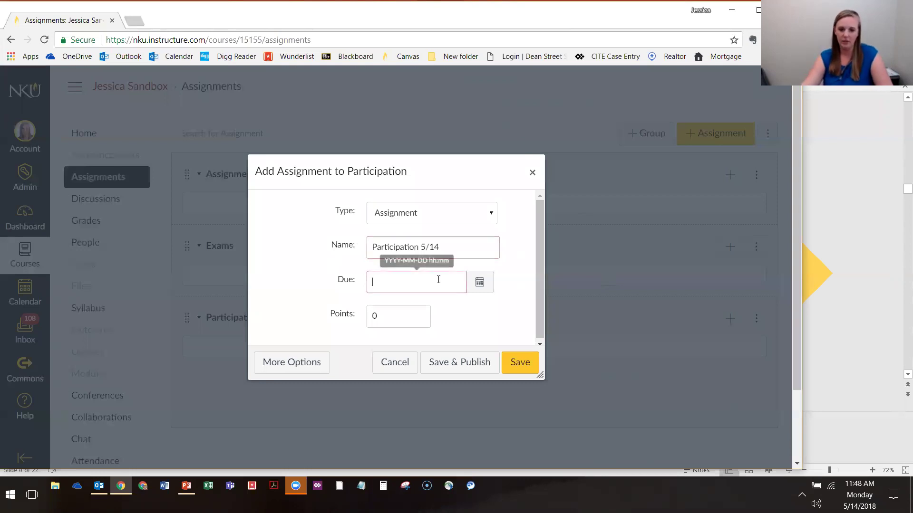
pyautogui.click(418, 284)
pyautogui.moveTo(333, 285); pyautogui.dragTo(397, 287)
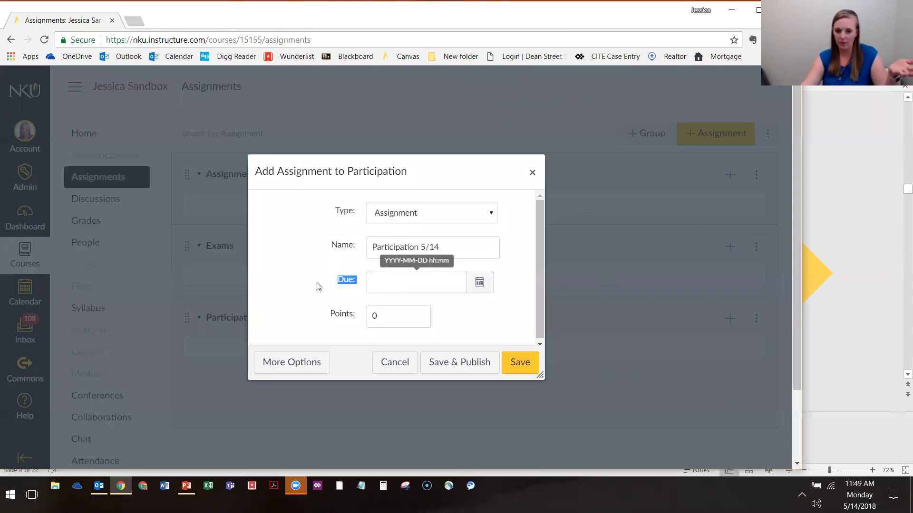
pyautogui.click(397, 284)
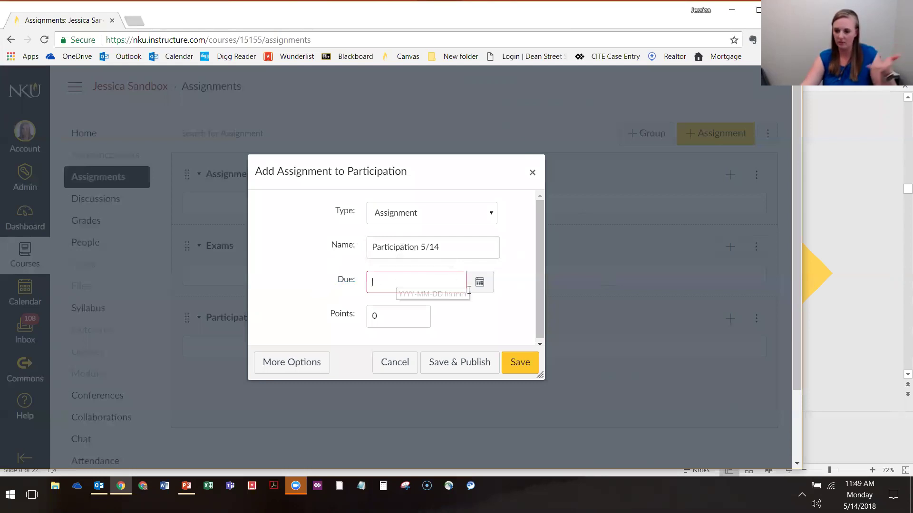
pyautogui.click(482, 316)
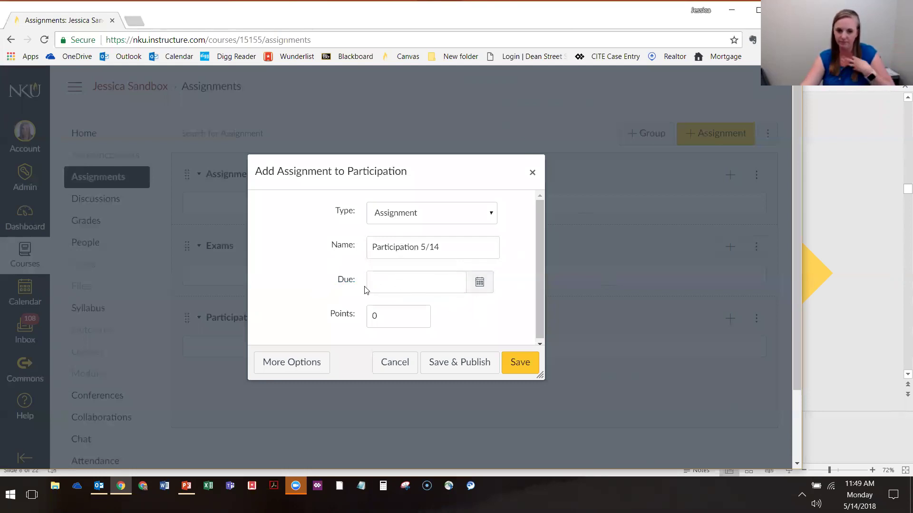
pyautogui.click(382, 318)
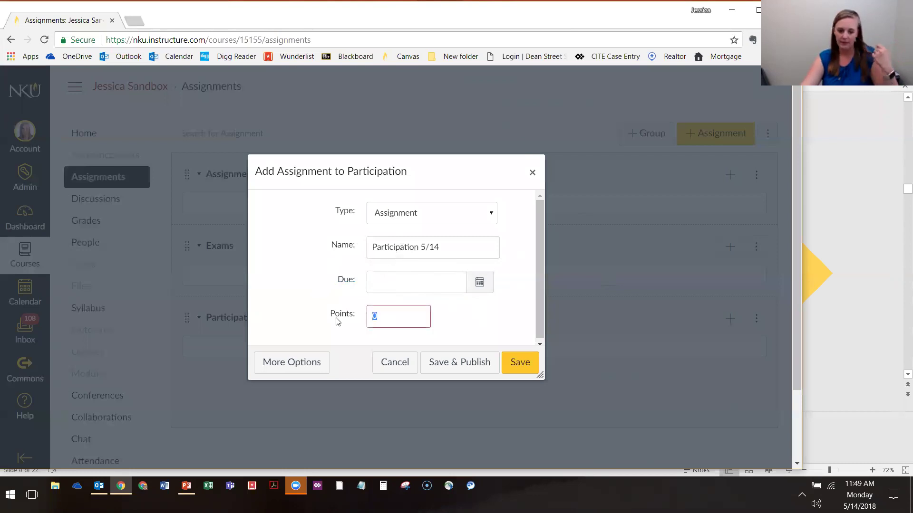
pyautogui.write('10')
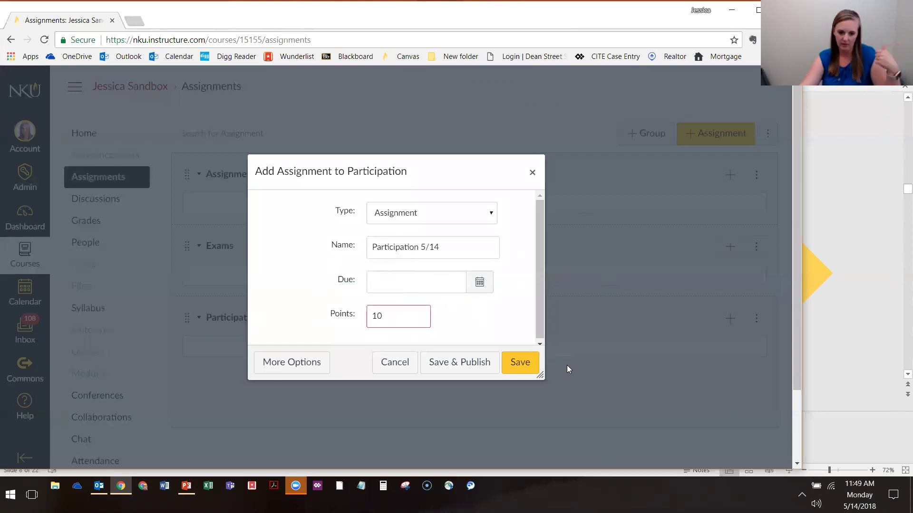
pyautogui.click(481, 369)
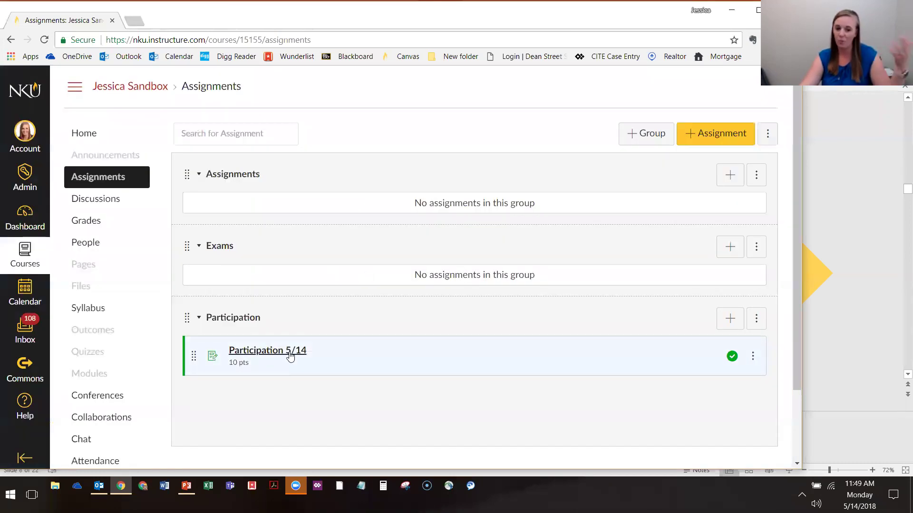
# Step: View the Participation 5/14 assignment's details page and return to the course's assignment list
pyautogui.click(292, 355)
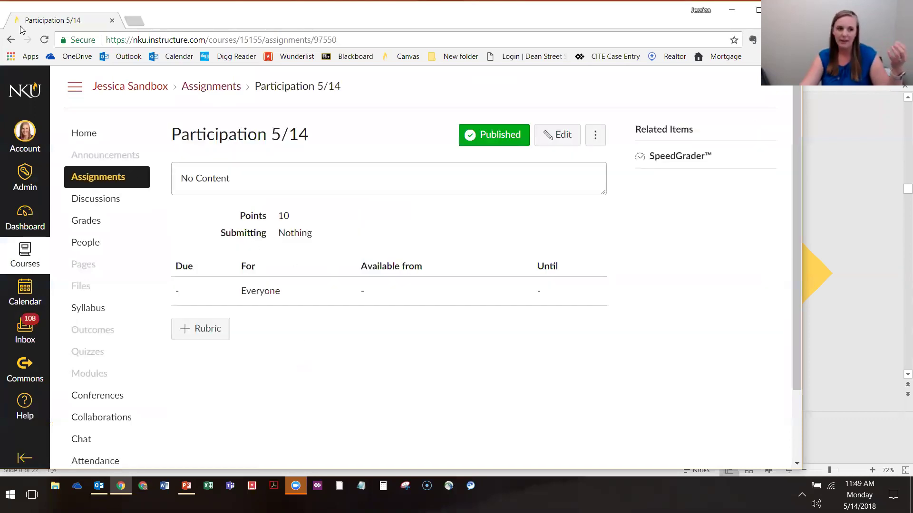
pyautogui.hotkey('alt', 'Left')
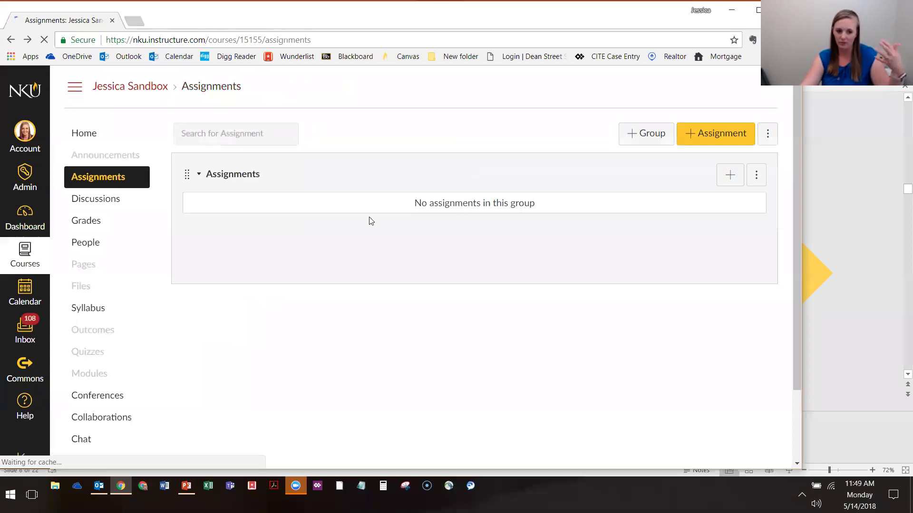
pyautogui.click(100, 177)
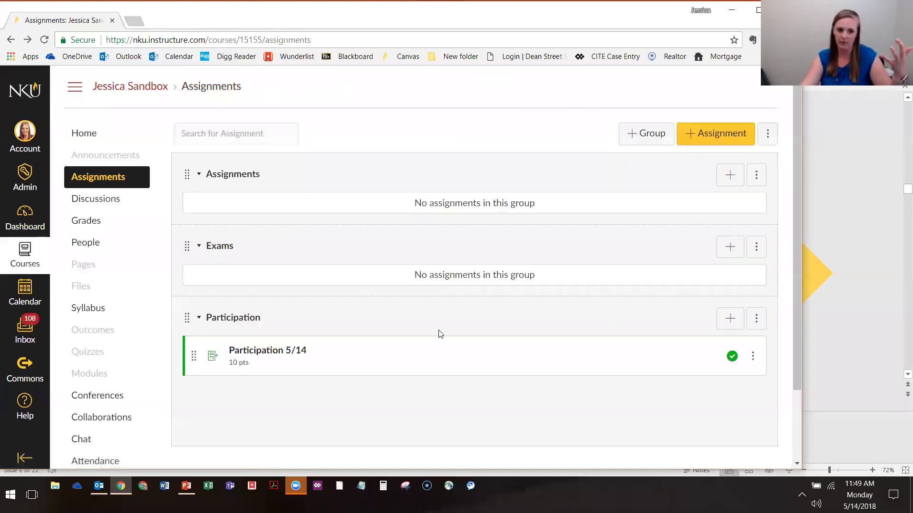
pyautogui.scroll(-2, 337, 299)
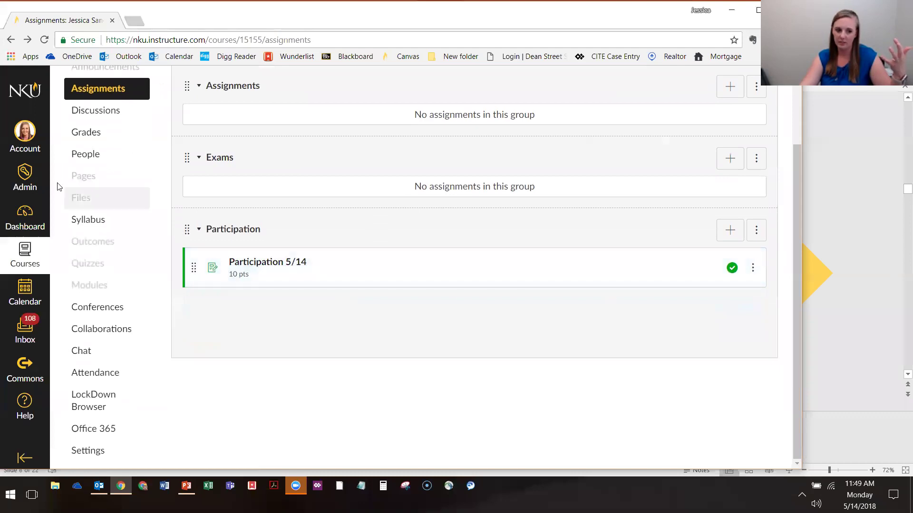
# Step: In the course gradebook, enter Participation 5/14 scores of 9, 8, 10, 1, 0 and 10 for the six students in list order
pyautogui.click(96, 139)
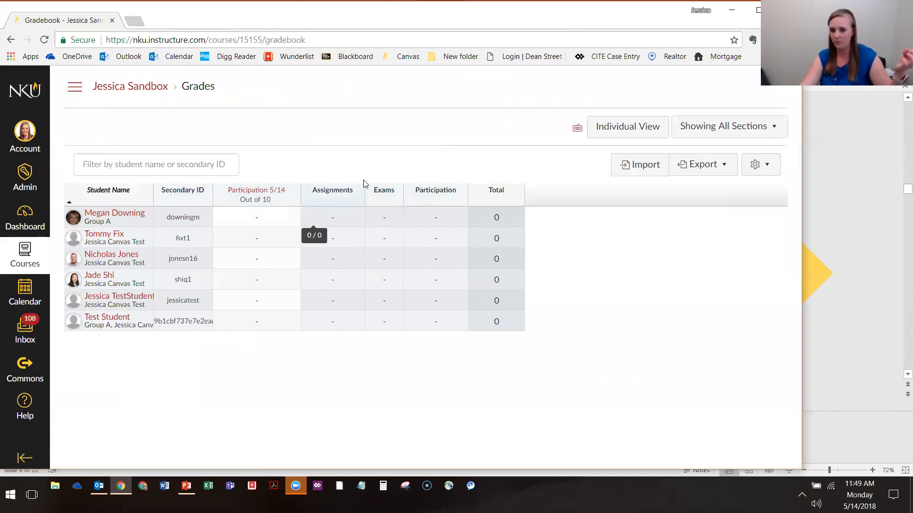
pyautogui.click(259, 218)
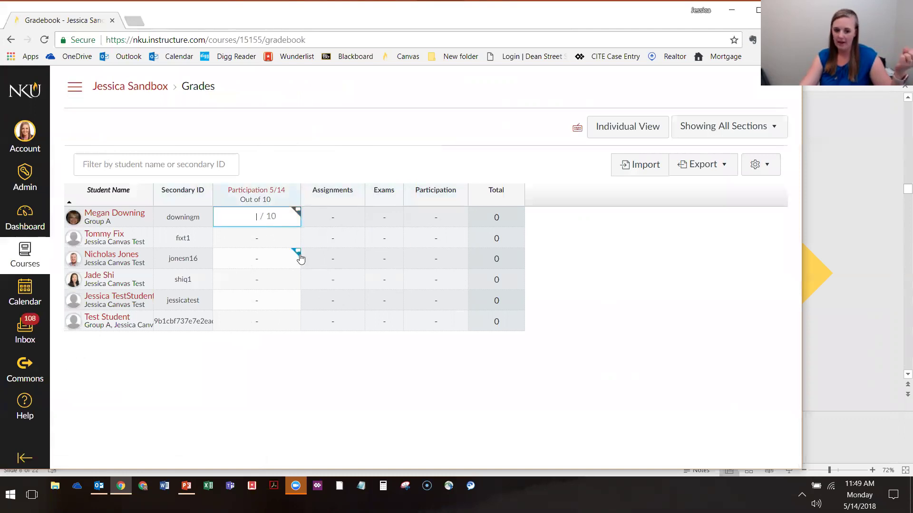
pyautogui.write('9')
pyautogui.press('Return')
pyautogui.write('8')
pyautogui.press('Return')
pyautogui.write('10')
pyautogui.press('Return')
pyautogui.write('1')
pyautogui.press('Return')
pyautogui.write('0')
pyautogui.press('Return')
pyautogui.write('10')
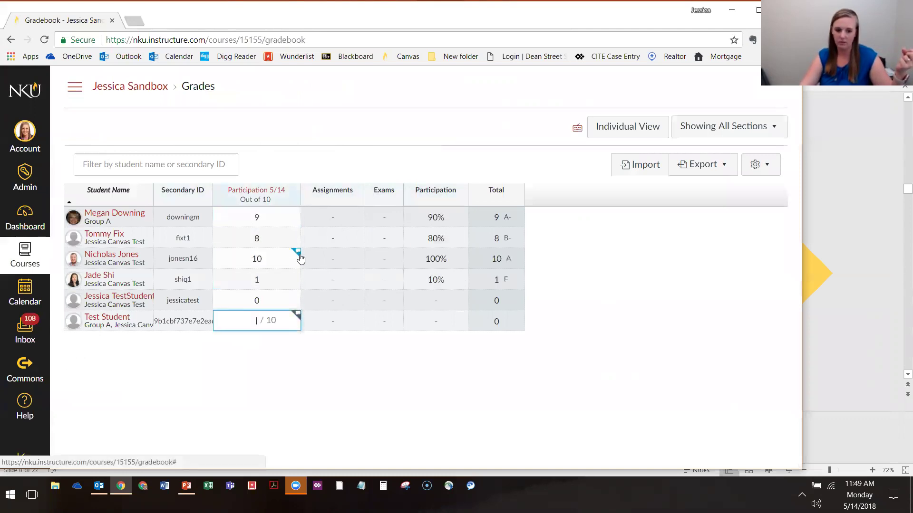
pyautogui.press('Return')
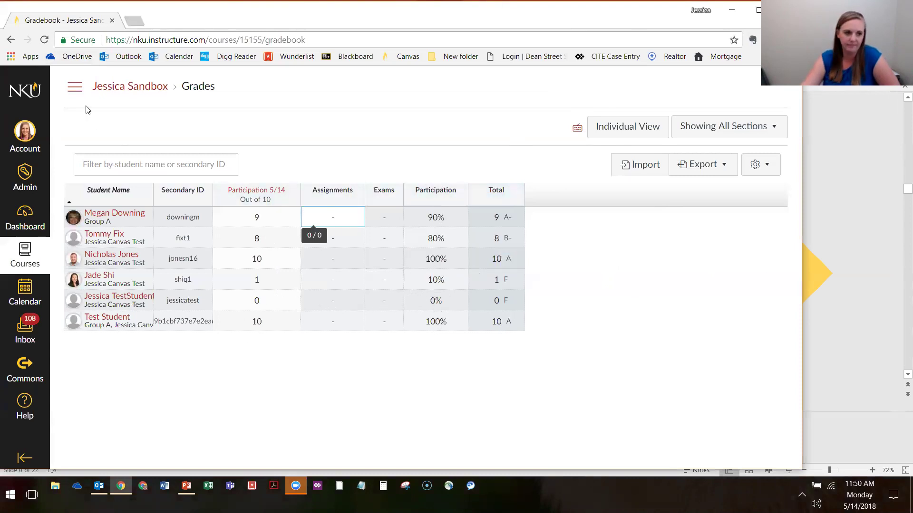
# Step: Open the course syllabus for editing and write "Click here to download the Syllabus" in its description
pyautogui.click(75, 87)
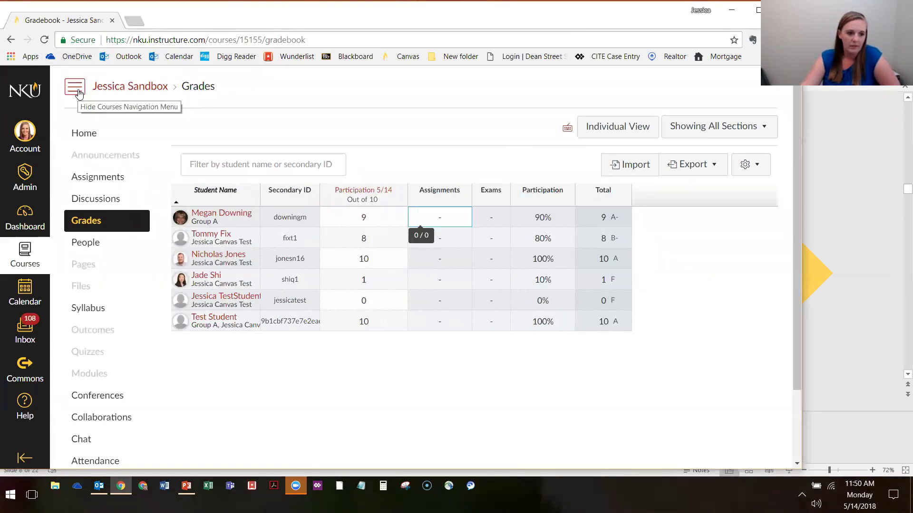
pyautogui.click(101, 309)
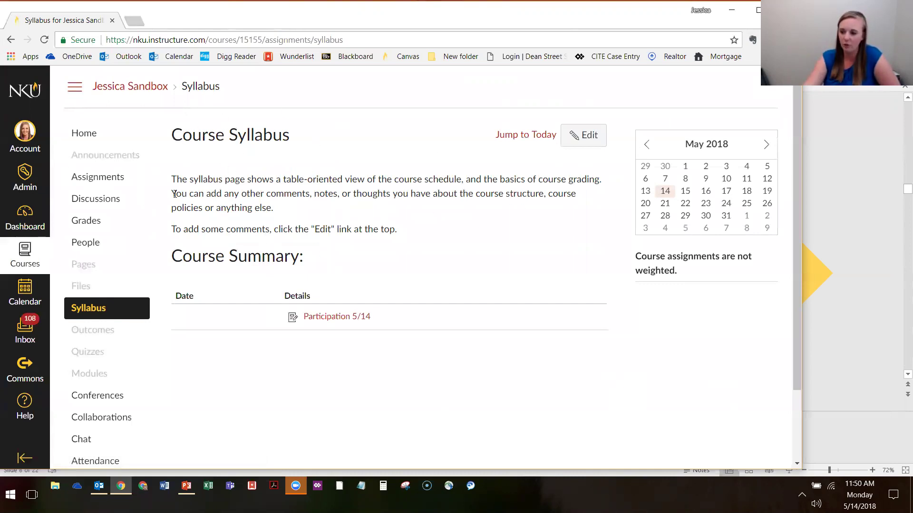
pyautogui.click(583, 135)
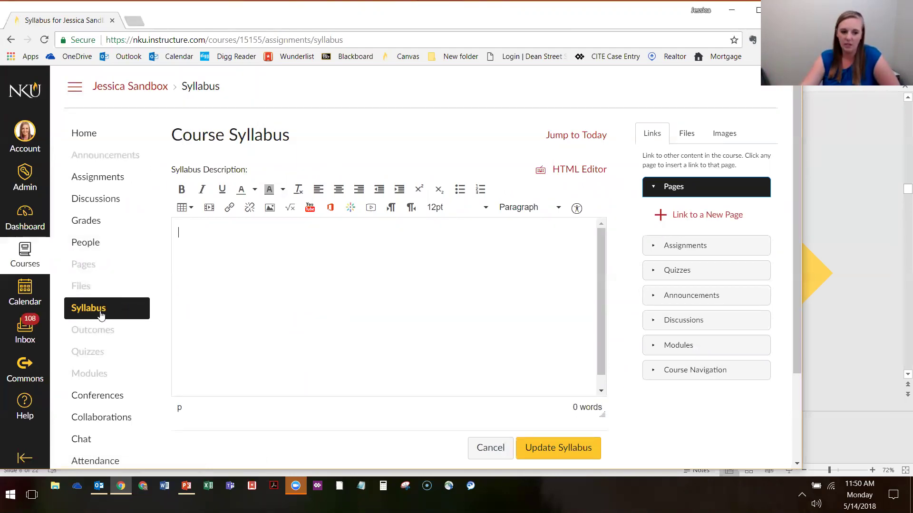
pyautogui.click(348, 303)
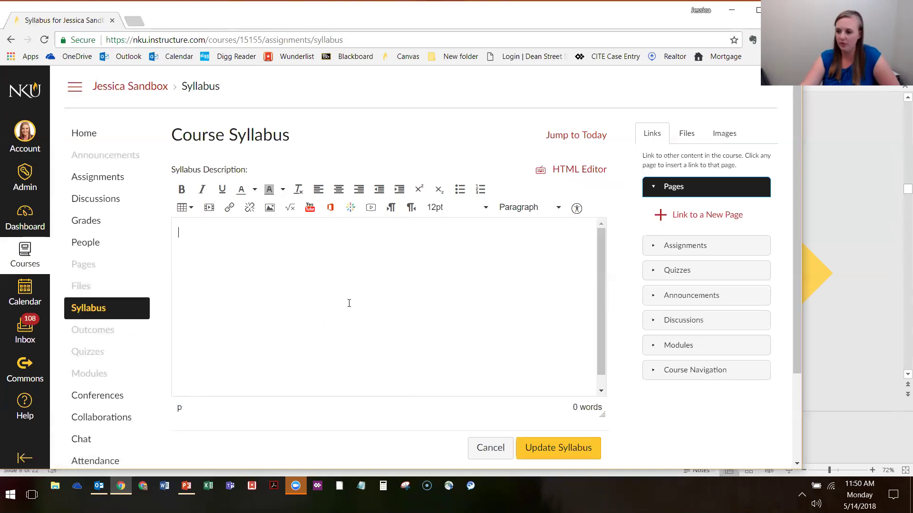
pyautogui.write('Click here to download the Syllabus')
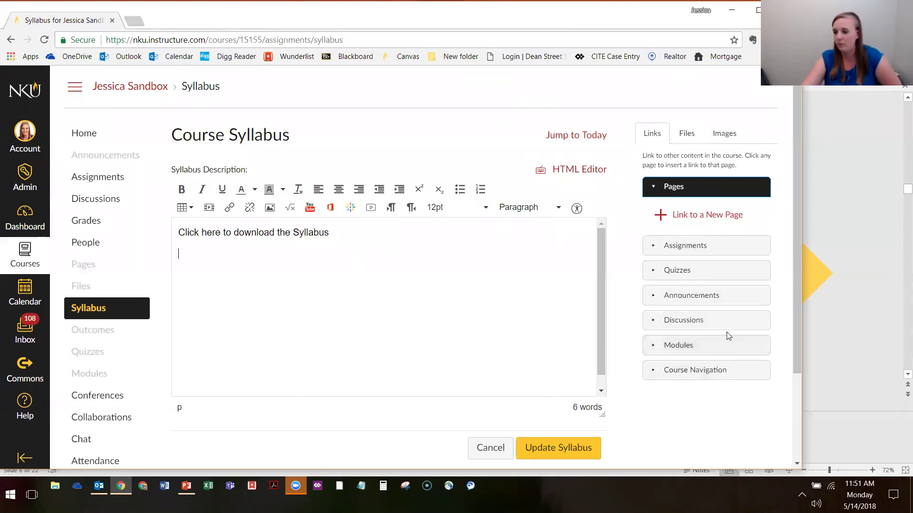
# Step: Start a new file upload for the syllabus, search OneDrive for "syllabus" and choose the Psy 570Syllabus2017 document
pyautogui.click(689, 136)
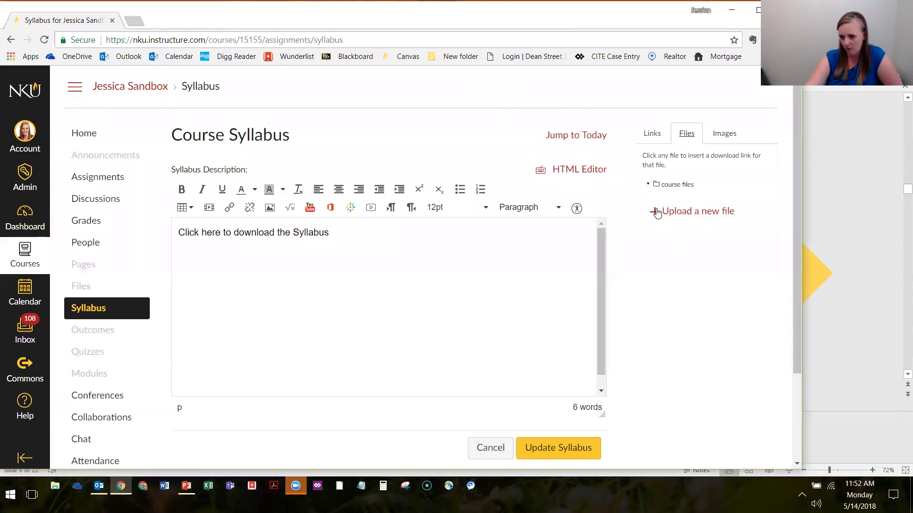
pyautogui.click(675, 214)
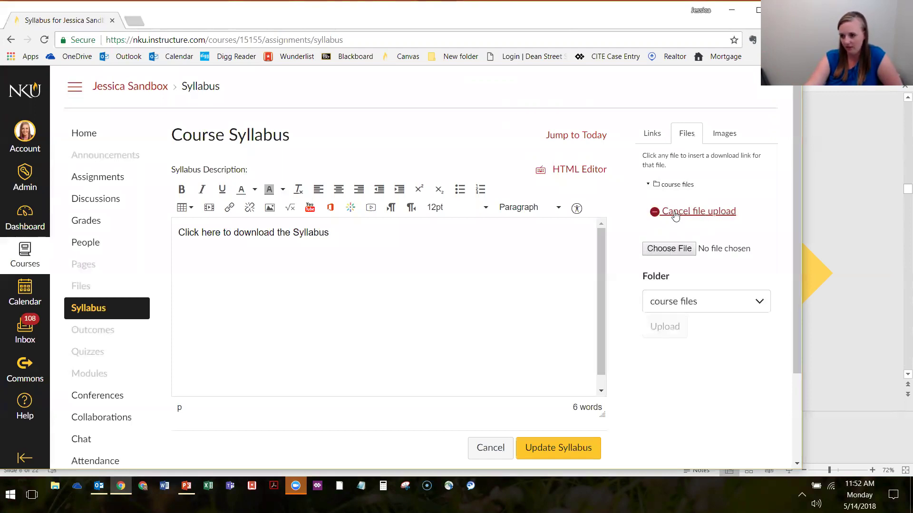
pyautogui.click(681, 244)
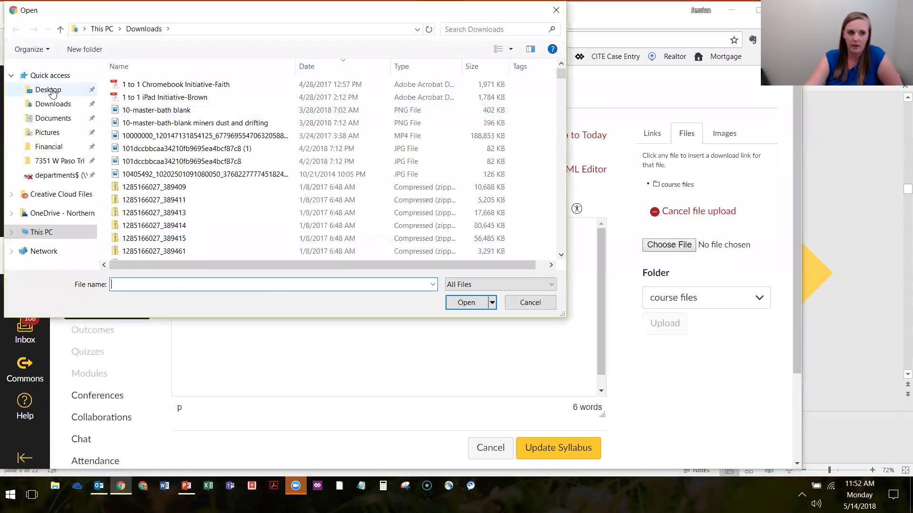
pyautogui.click(502, 29)
pyautogui.write('syllabus')
pyautogui.press('Return')
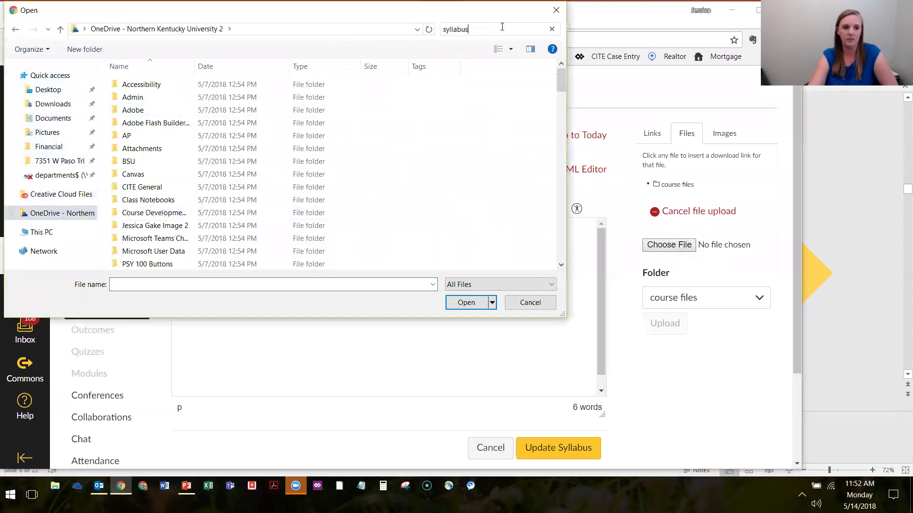
pyautogui.click(139, 97)
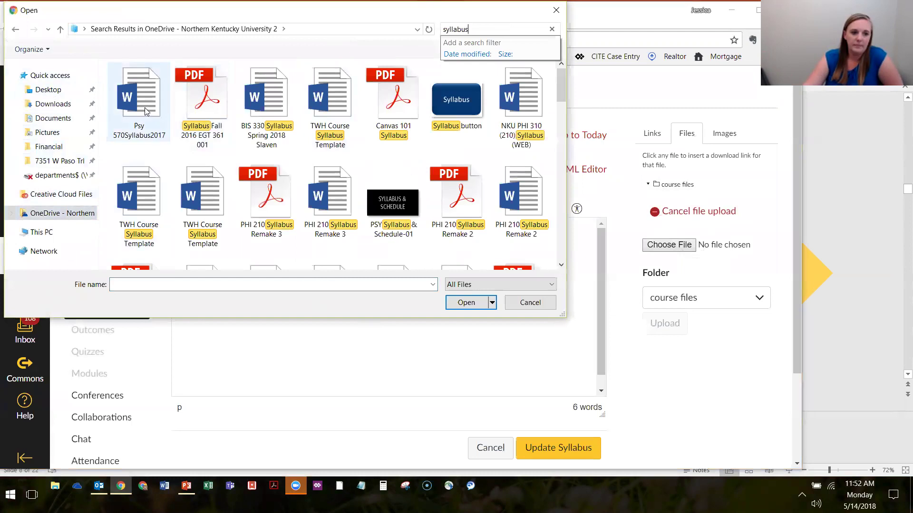
pyautogui.click(466, 302)
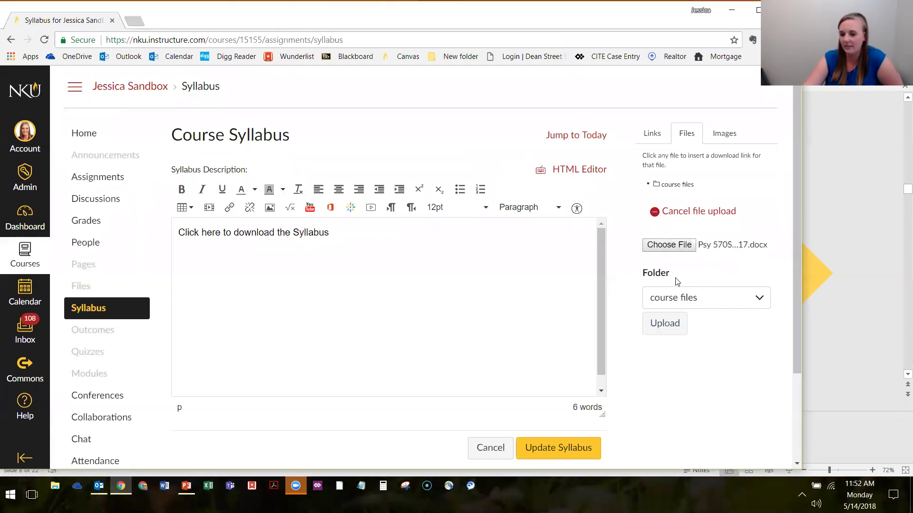
# Step: Upload the chosen syllabus document to the course files folder, keeping that folder as the destination
pyautogui.click(726, 306)
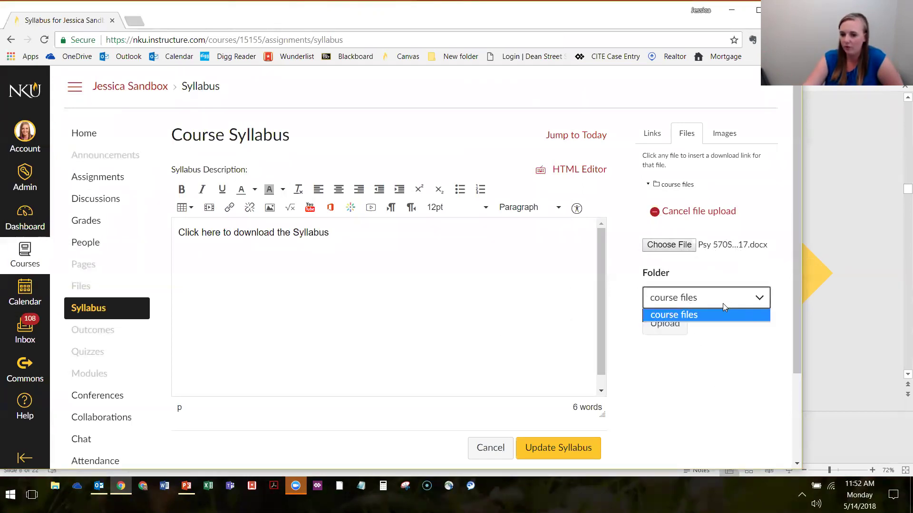
pyautogui.click(710, 297)
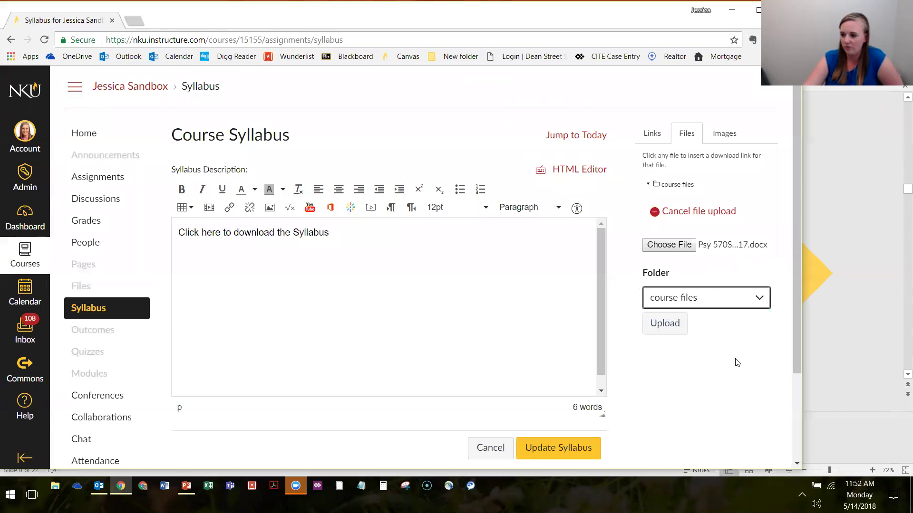
pyautogui.click(671, 328)
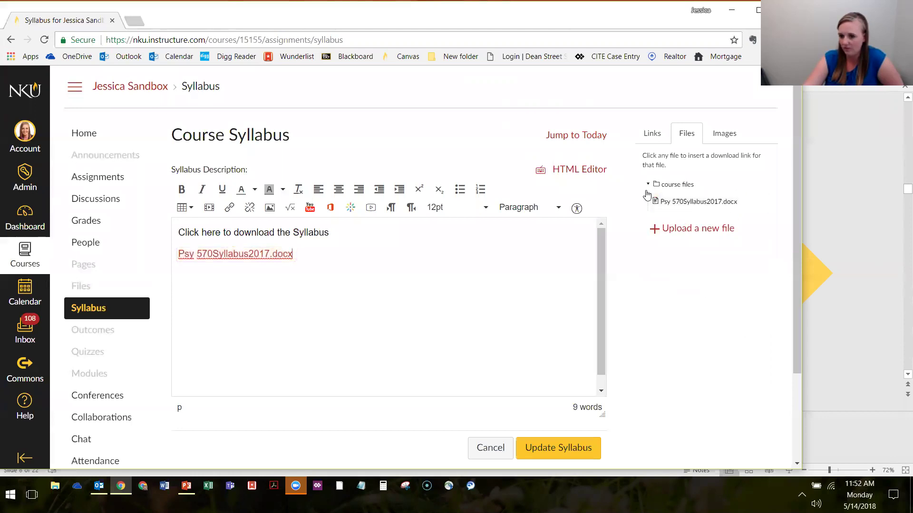
# Step: Delete the Psy 570Syllabus2017.docx link from the syllabus description and insert it again from the course files
pyautogui.click(228, 243)
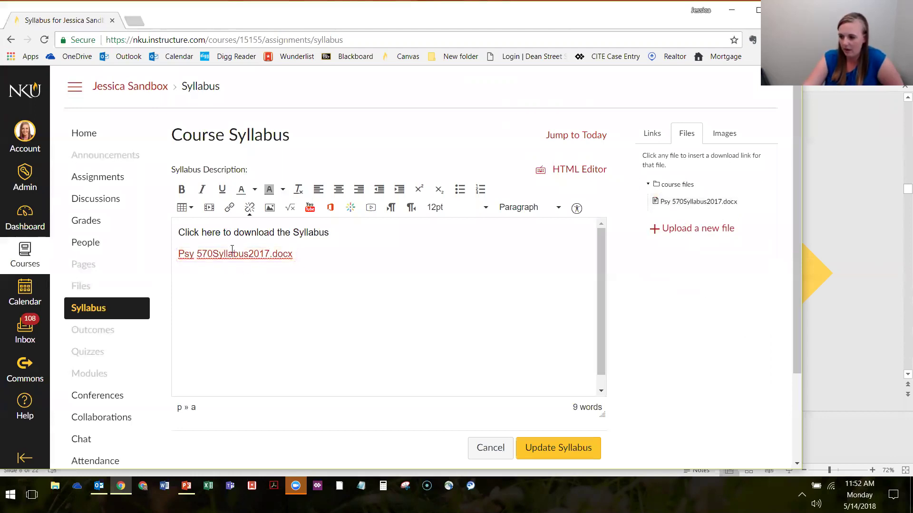
pyautogui.click(324, 249)
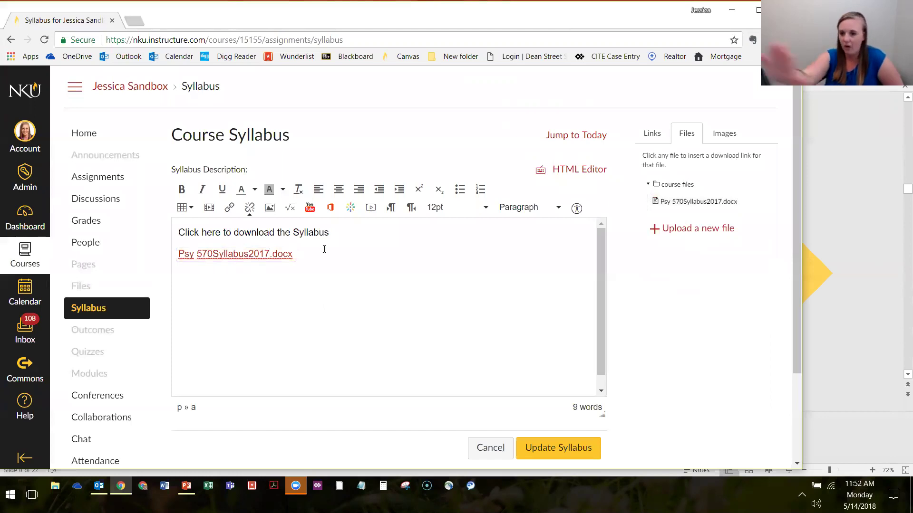
pyautogui.moveTo(259, 257); pyautogui.dragTo(148, 261)
pyautogui.press('BackSpace')
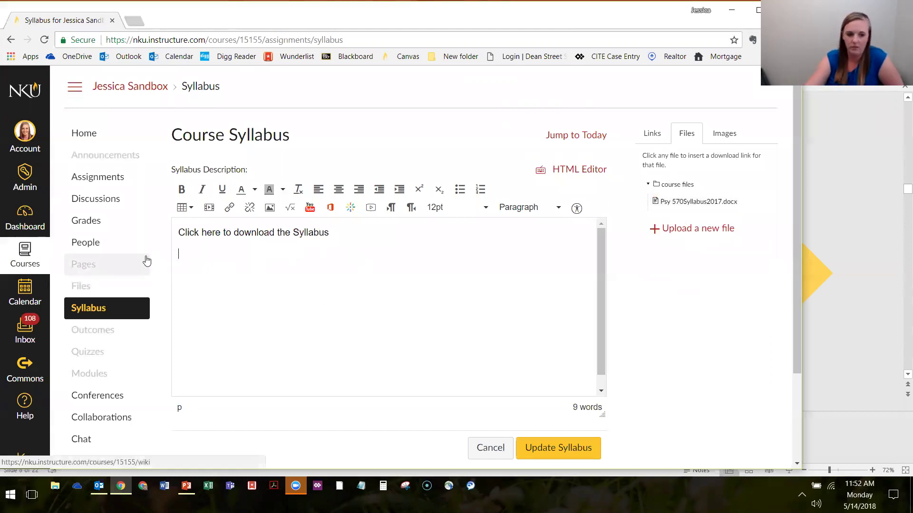
pyautogui.click(677, 202)
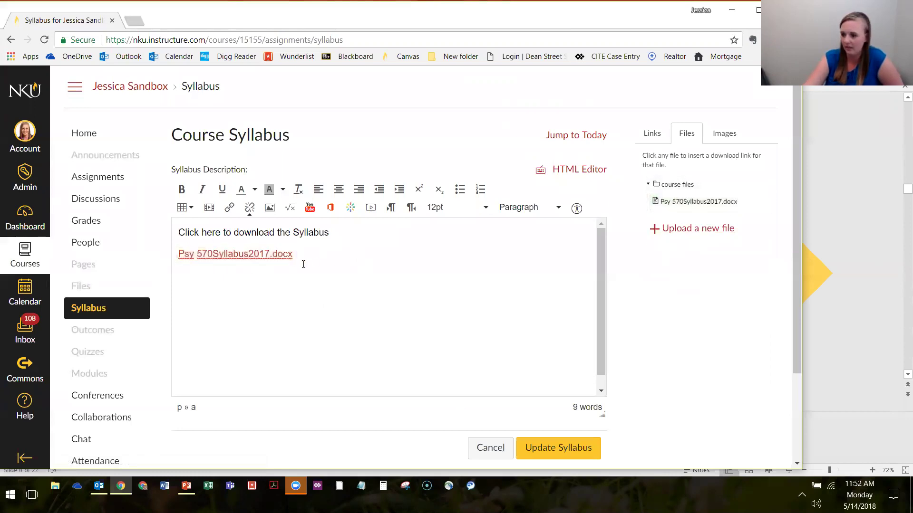
# Step: Link the text "Click here to download the Syllabus" to Psy 570Syllabus2017.docx from the course files and save the syllabus
pyautogui.moveTo(350, 239); pyautogui.dragTo(172, 234)
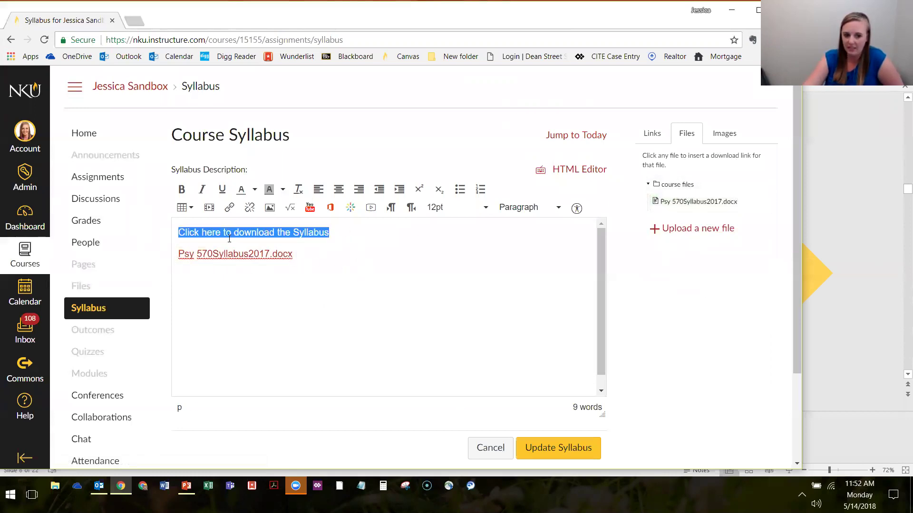
pyautogui.click(714, 202)
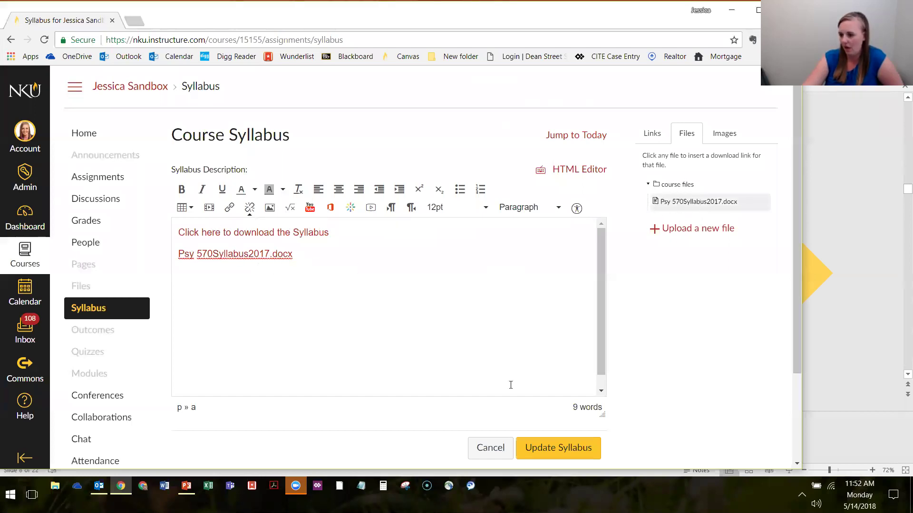
pyautogui.scroll(-3, 604, 381)
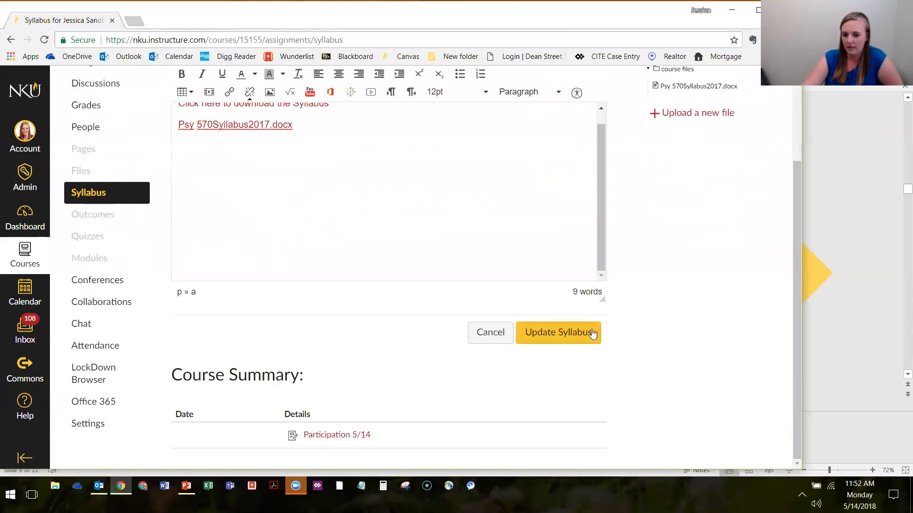
pyautogui.click(545, 334)
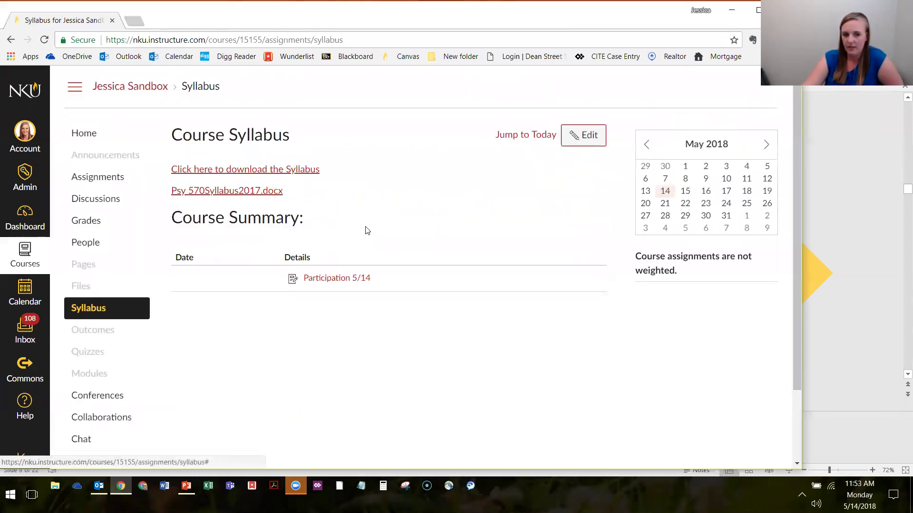
# Step: Reload the syllabus page, preview the document behind the download link, read through its pages and minimize the preview
pyautogui.click(46, 40)
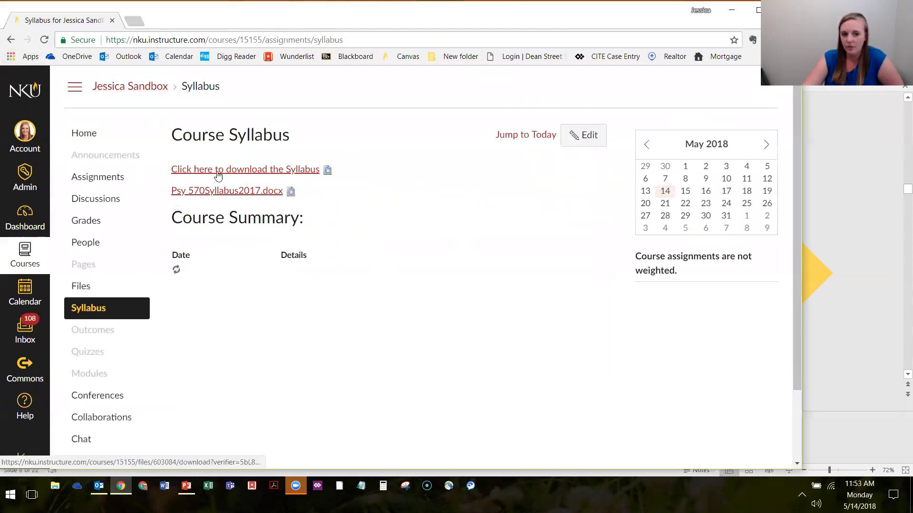
pyautogui.click(327, 170)
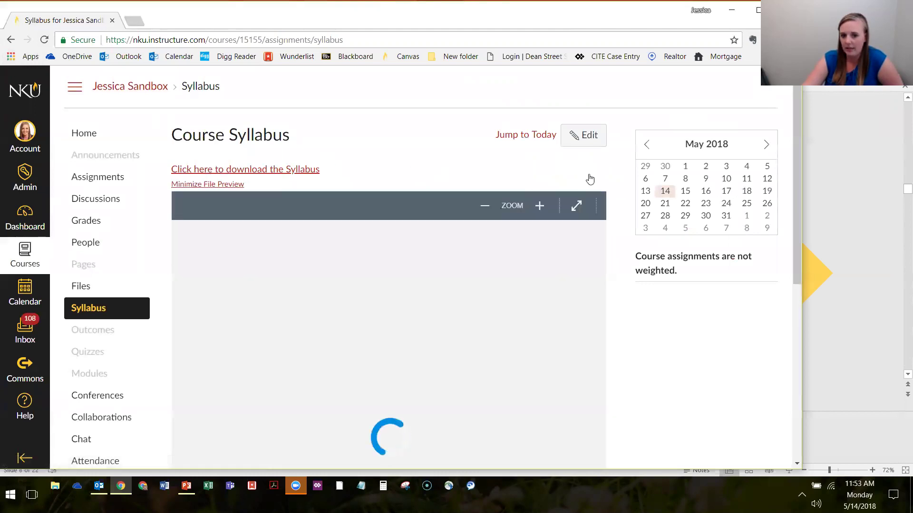
pyautogui.scroll(-1, 588, 179)
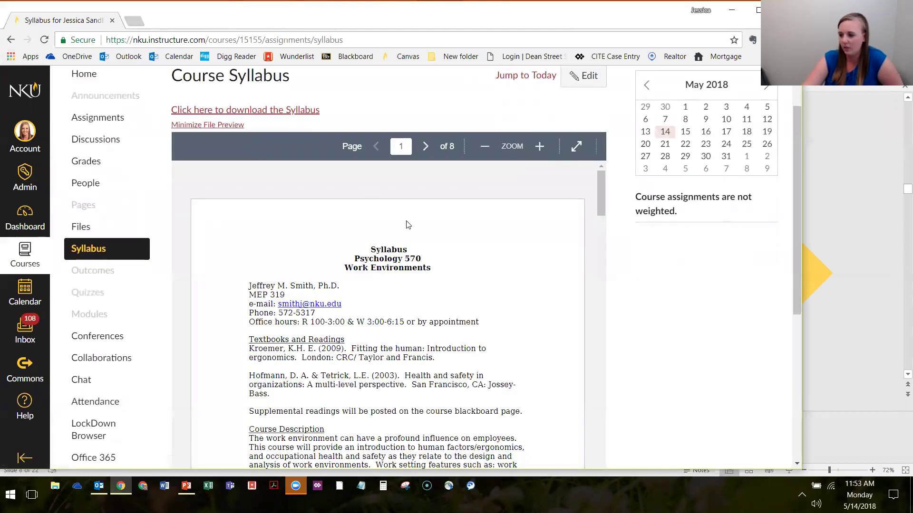
pyautogui.scroll(-10, 408, 224)
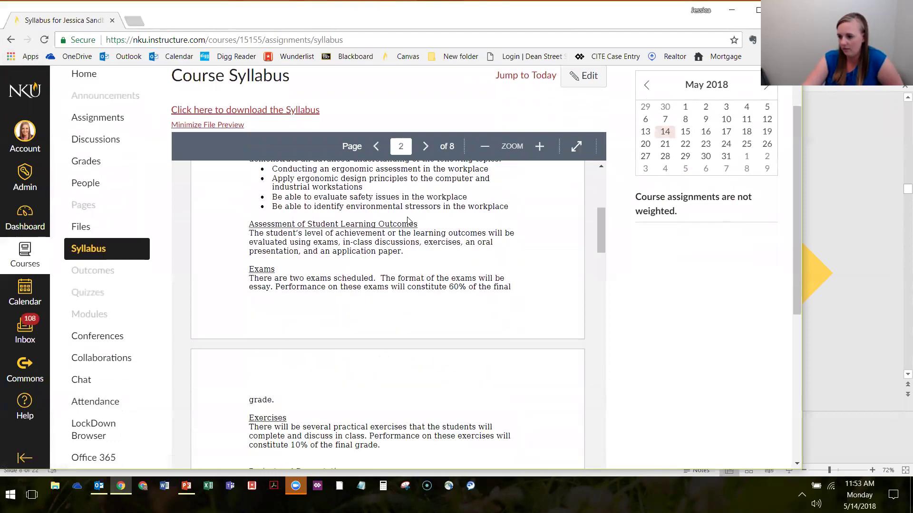
pyautogui.scroll(8, 412, 214)
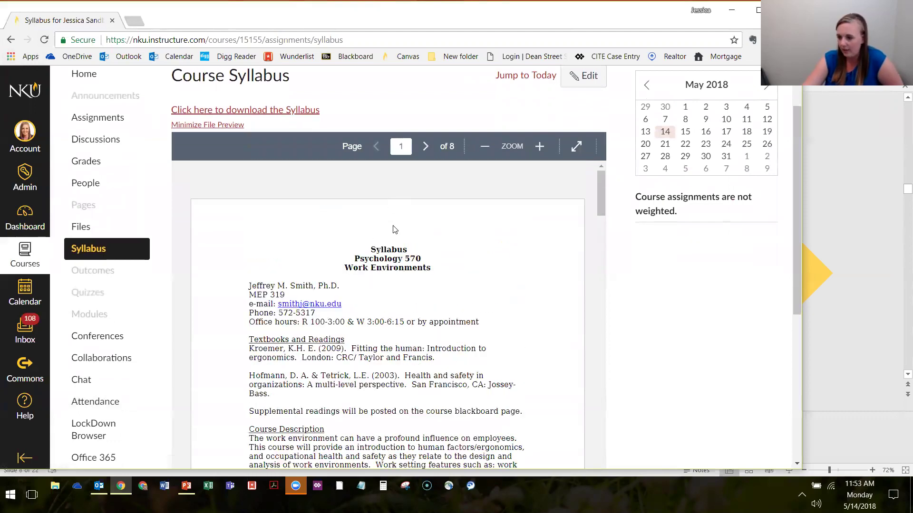
pyautogui.scroll(-2, 393, 220)
pyautogui.scroll(-20, 393, 220)
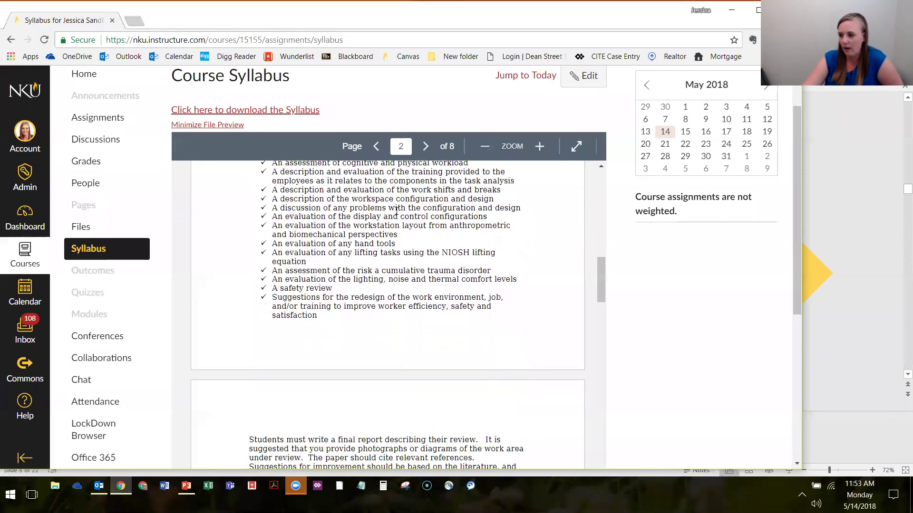
pyautogui.scroll(-4, 388, 220)
pyautogui.scroll(2, 263, 288)
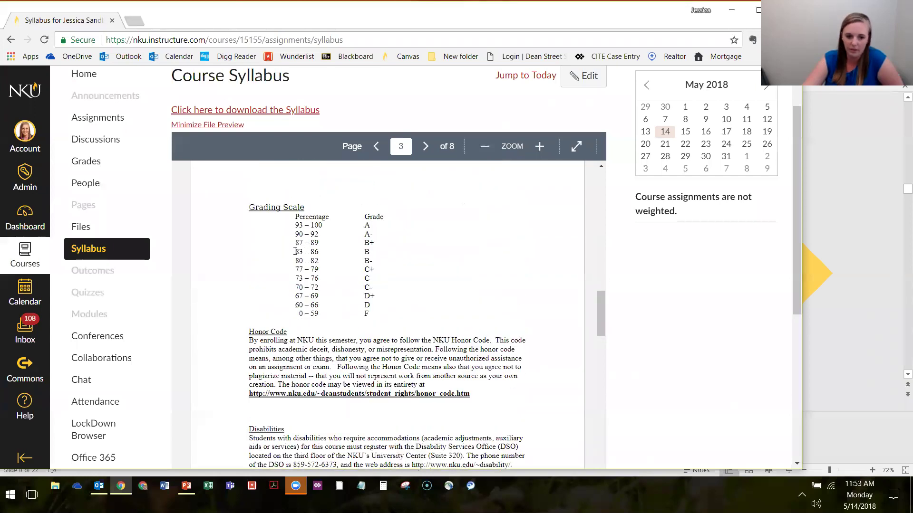
pyautogui.scroll(20, 263, 288)
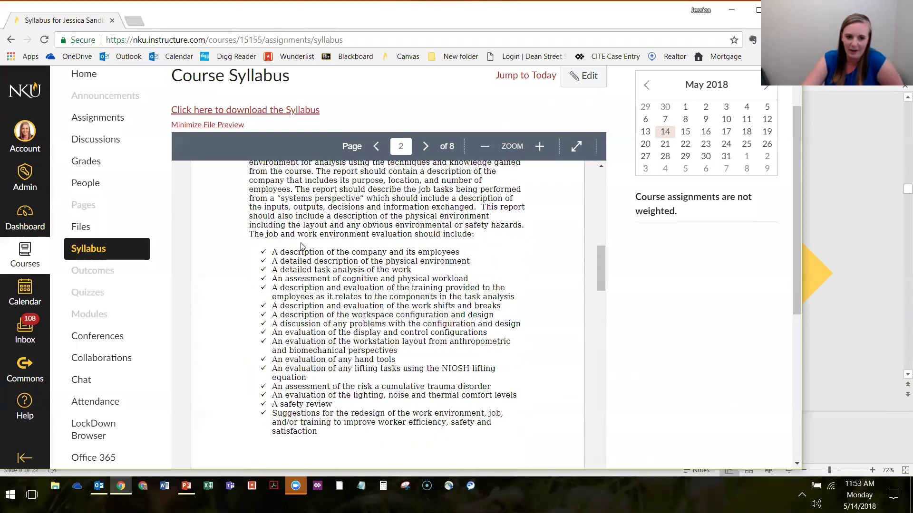
pyautogui.scroll(2, 285, 196)
pyautogui.click(220, 184)
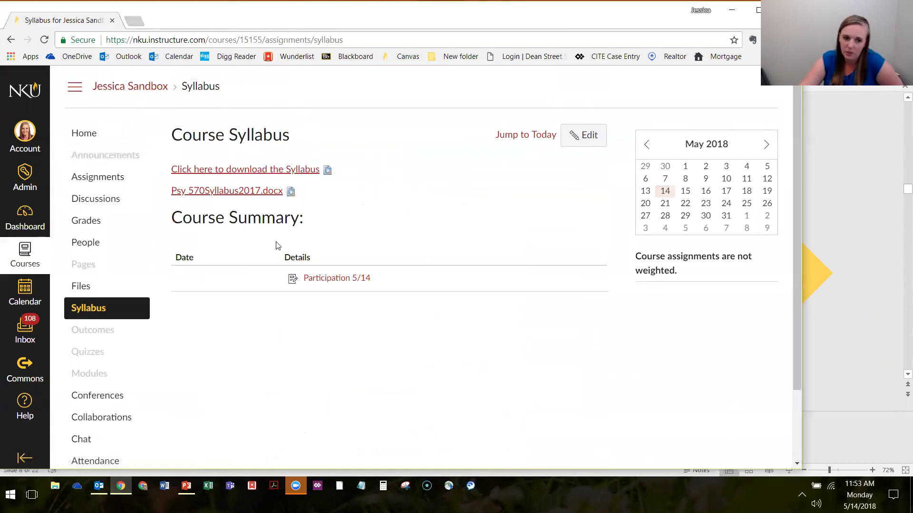
# Step: Examine the Course Summary with its Participation 5/14 entry and the assignment weighting note on the syllabus page
pyautogui.moveTo(174, 217); pyautogui.dragTo(384, 236)
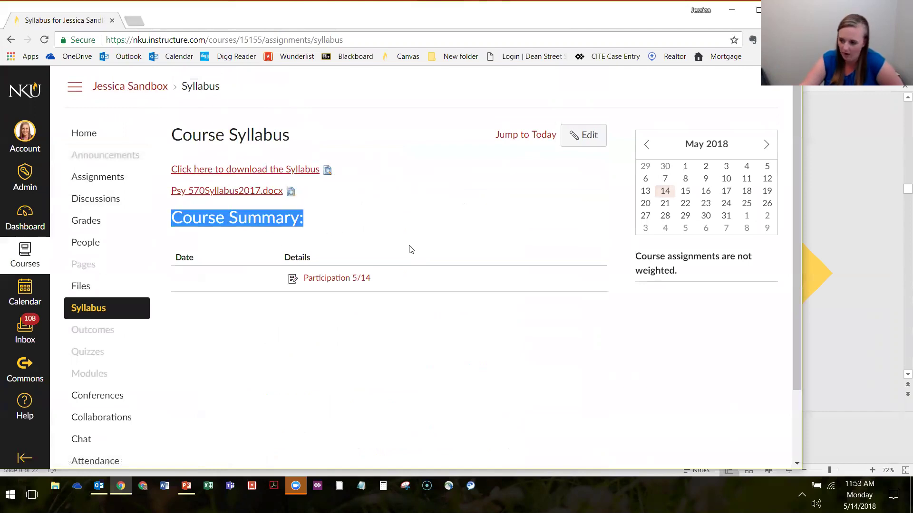
pyautogui.click(199, 248)
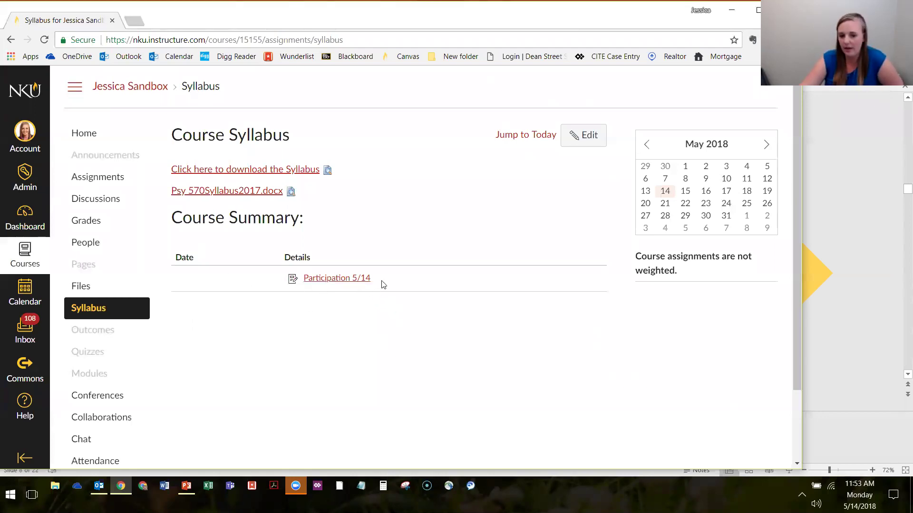
pyautogui.moveTo(408, 283); pyautogui.dragTo(306, 300)
pyautogui.click(383, 295)
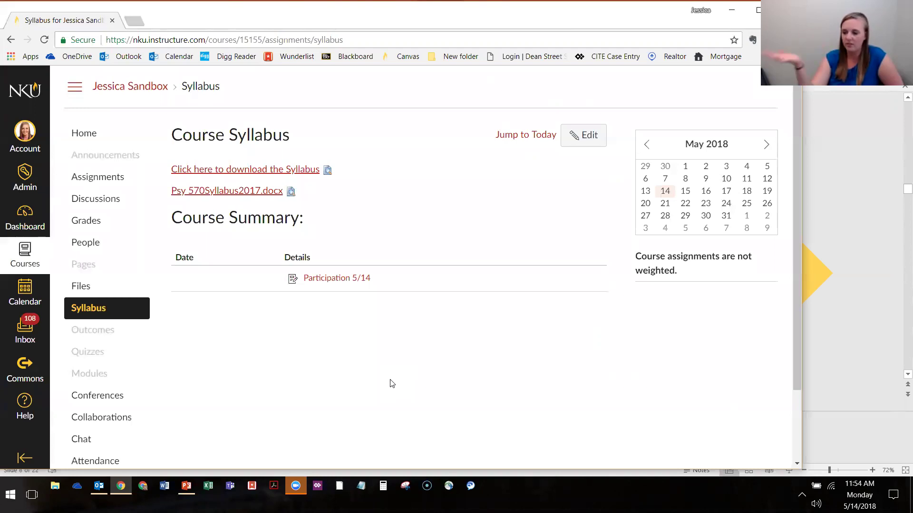
pyautogui.scroll(-1, 402, 352)
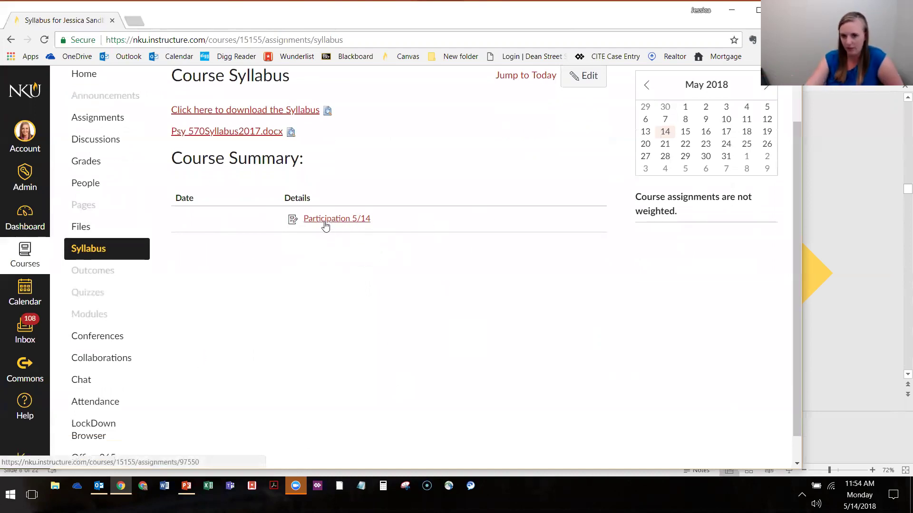
pyautogui.scroll(2, 587, 232)
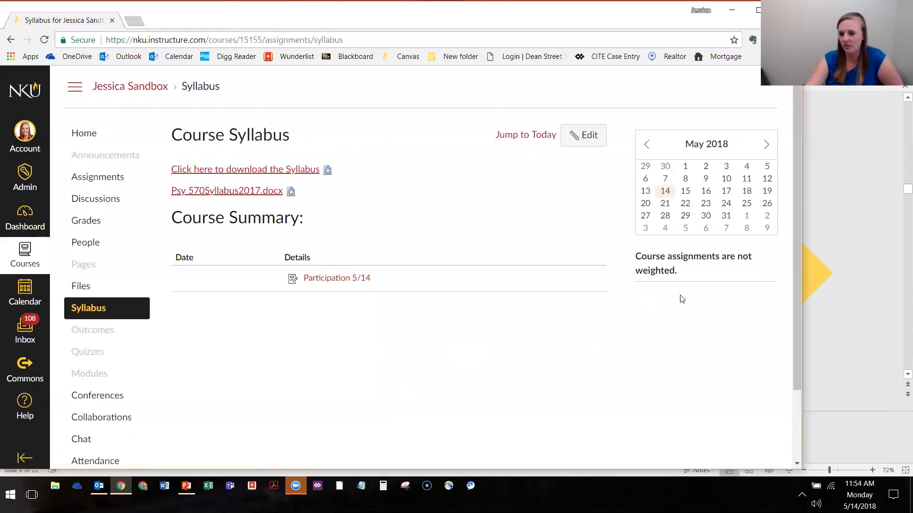
pyautogui.tripleClick(695, 290)
pyautogui.click(666, 338)
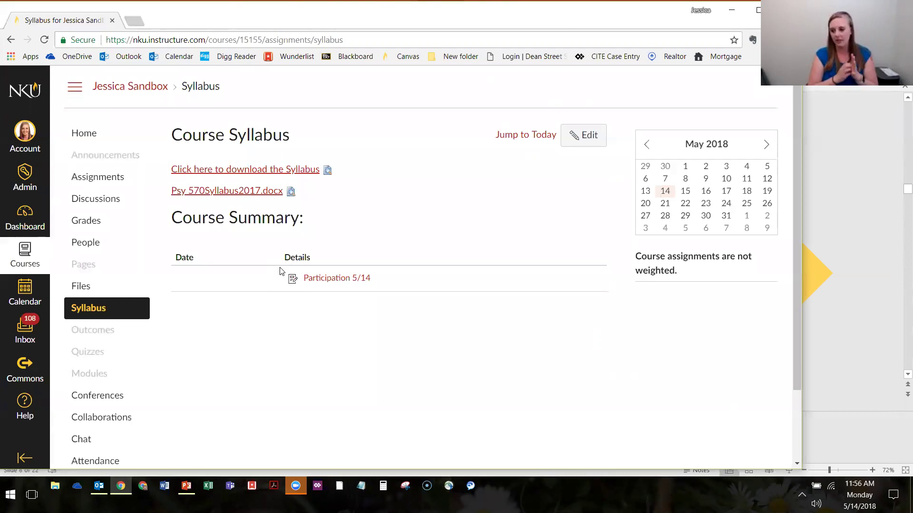
# Step: Open the course settings and look over the course details
pyautogui.scroll(-1, 409, 247)
pyautogui.scroll(-2, 409, 247)
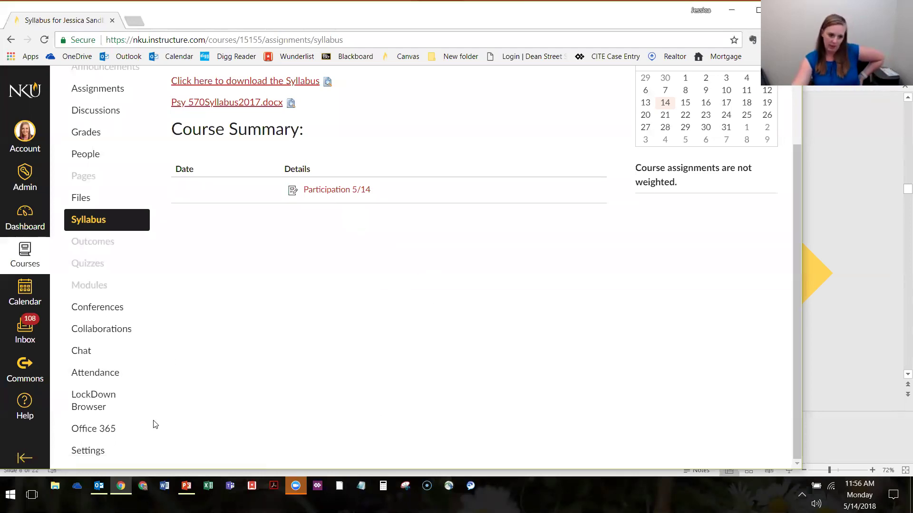
pyautogui.click(114, 452)
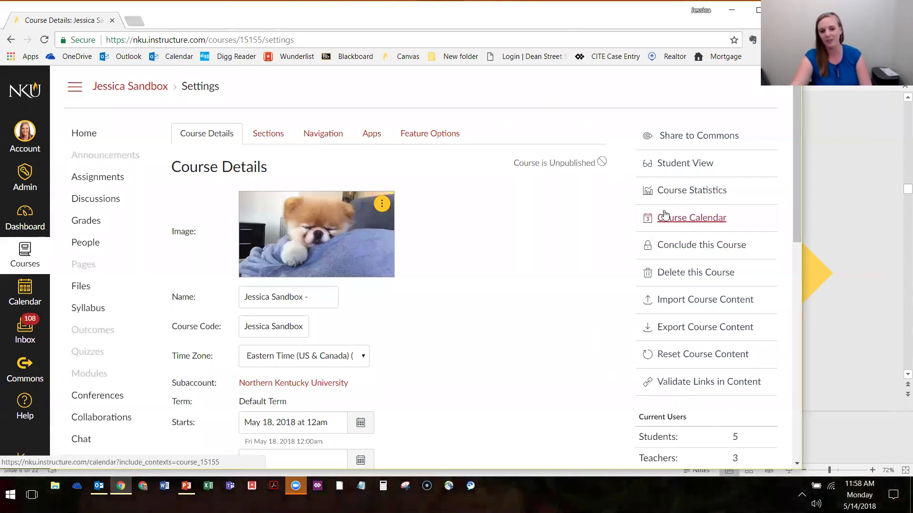
pyautogui.scroll(-3, 501, 273)
pyautogui.scroll(3, 515, 273)
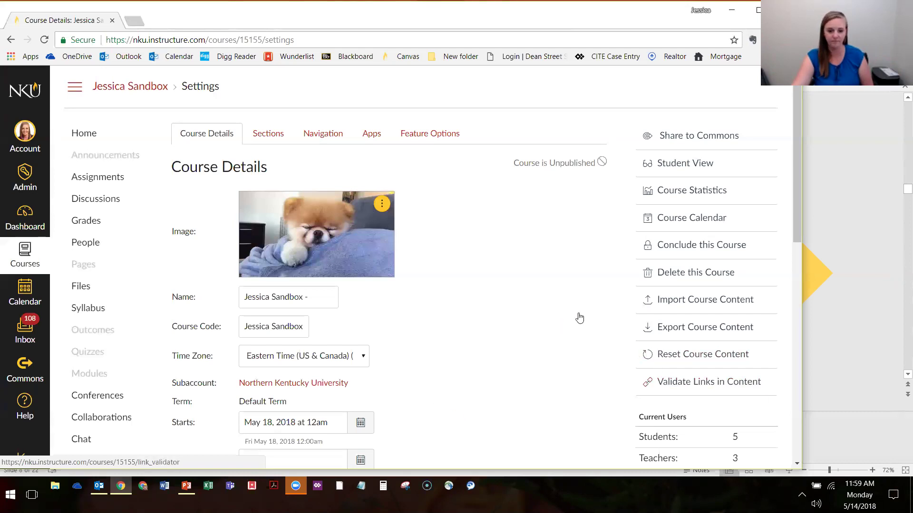
pyautogui.scroll(-1, 499, 261)
pyautogui.scroll(1, 499, 263)
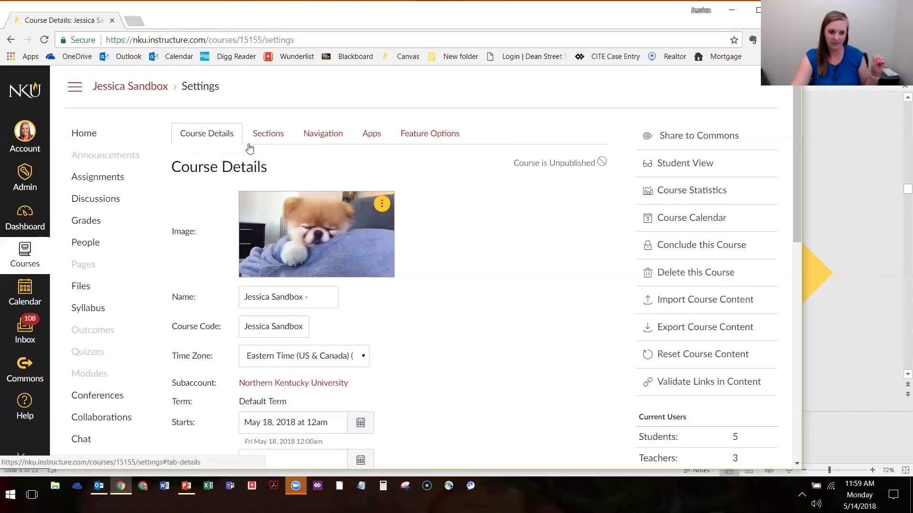
pyautogui.scroll(-2, 321, 153)
pyautogui.scroll(2, 331, 169)
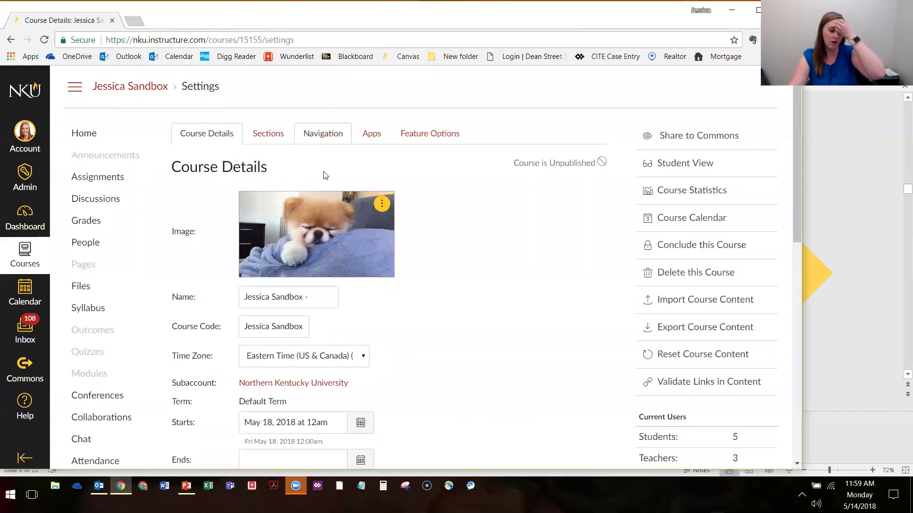
# Step: View the upload and Flickr search options for choosing a course image, and close them without picking one
pyautogui.click(382, 204)
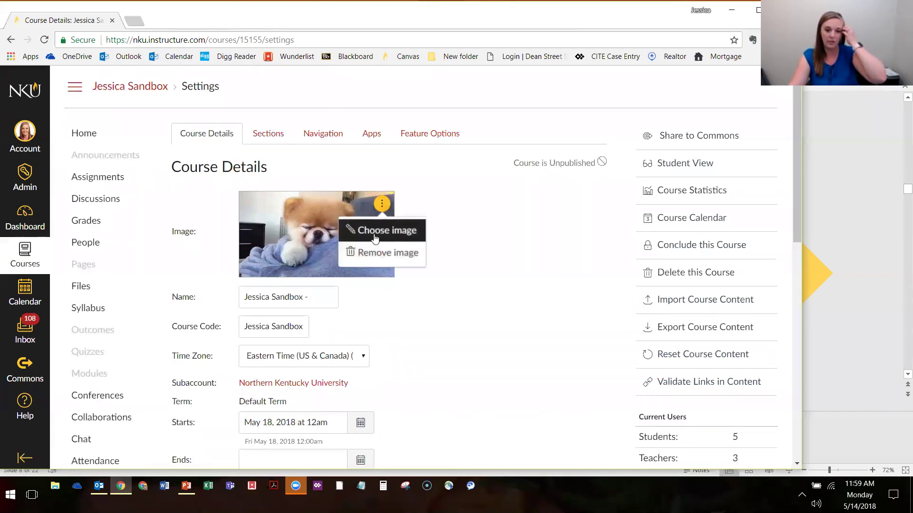
pyautogui.click(375, 237)
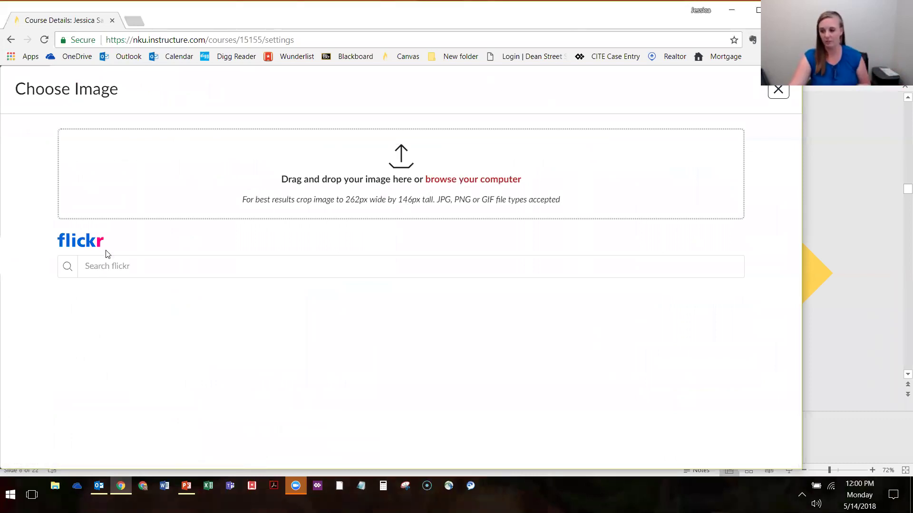
pyautogui.click(778, 89)
# Step: Add 002 to the end of the course name in the course details
pyautogui.scroll(-2, 141, 162)
pyautogui.scroll(-1, 141, 162)
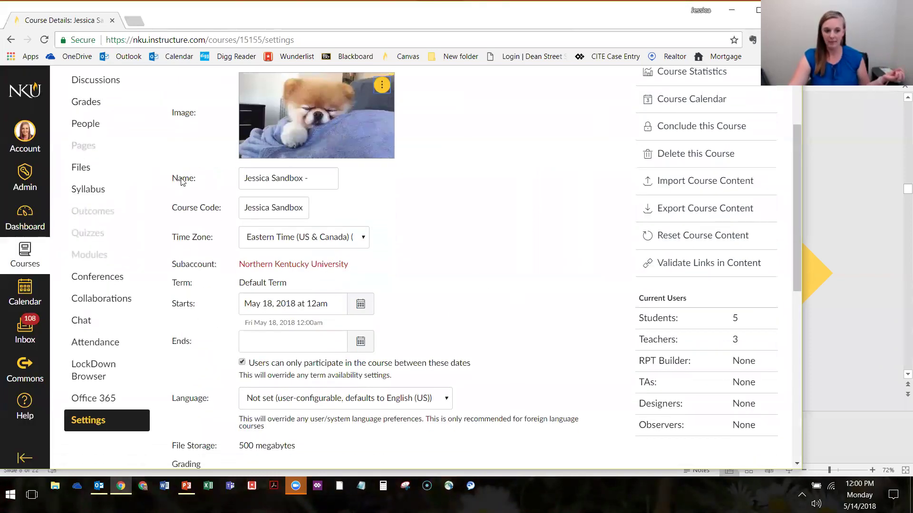
pyautogui.click(327, 176)
pyautogui.write('002')
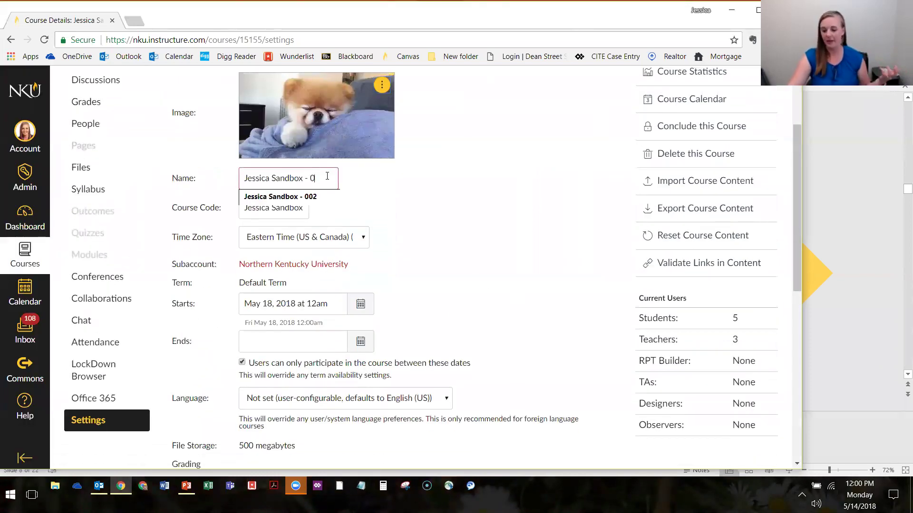
pyautogui.click(347, 179)
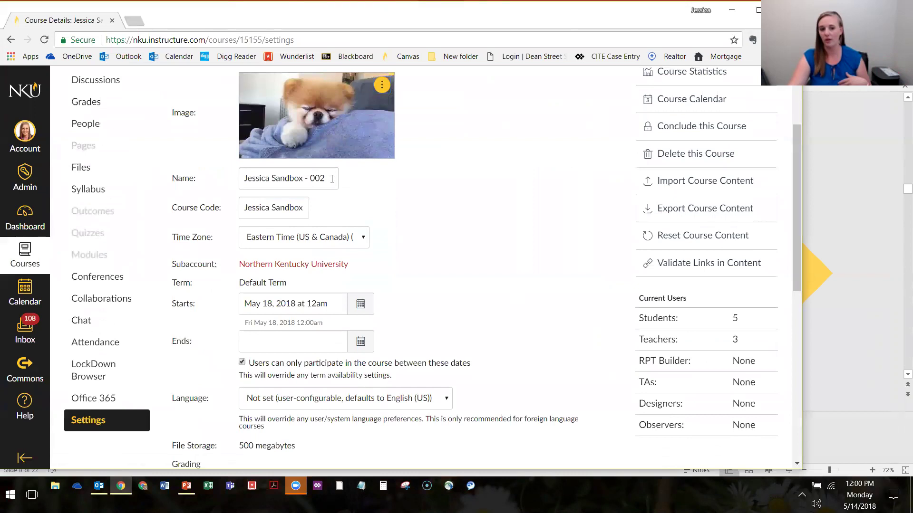
# Step: Try inserting "M" after "Sandbox" in the course name, and delete it again
pyautogui.tripleClick(327, 179)
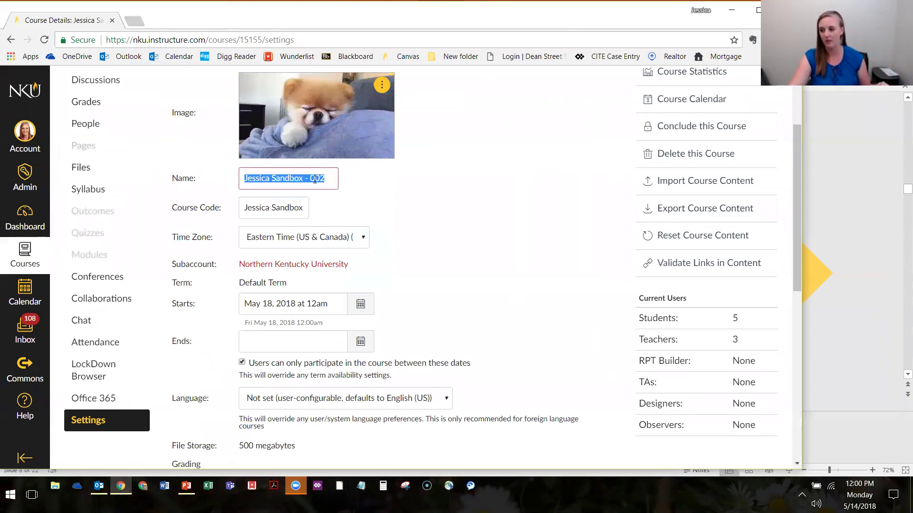
pyautogui.click(303, 179)
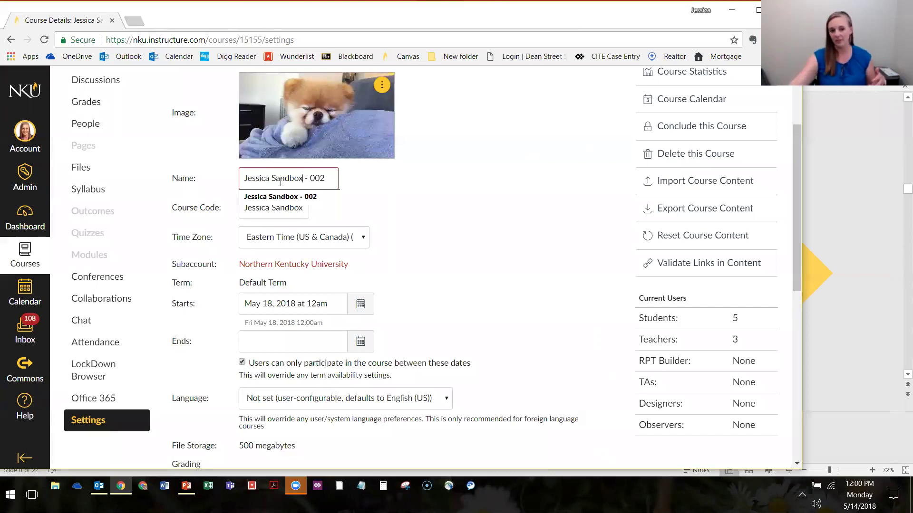
pyautogui.write('M')
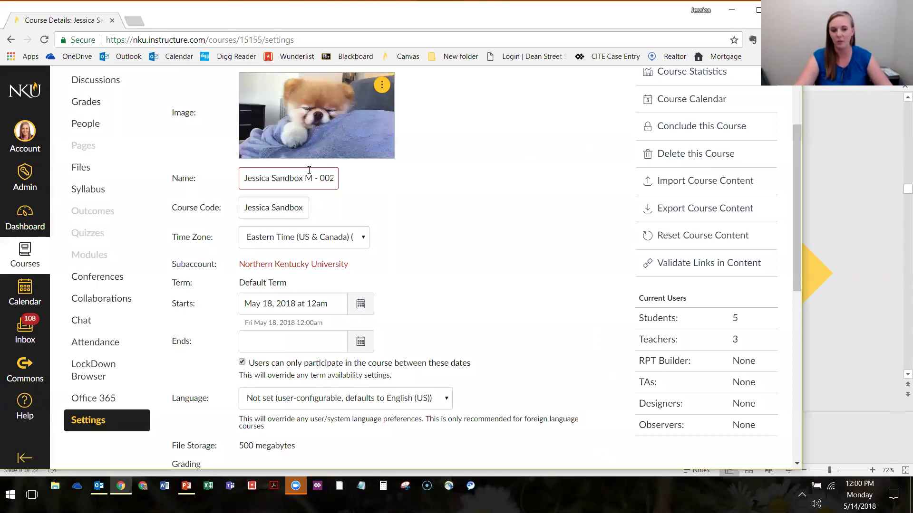
pyautogui.press('BackSpace')
pyautogui.press('BackSpace')
pyautogui.click(413, 226)
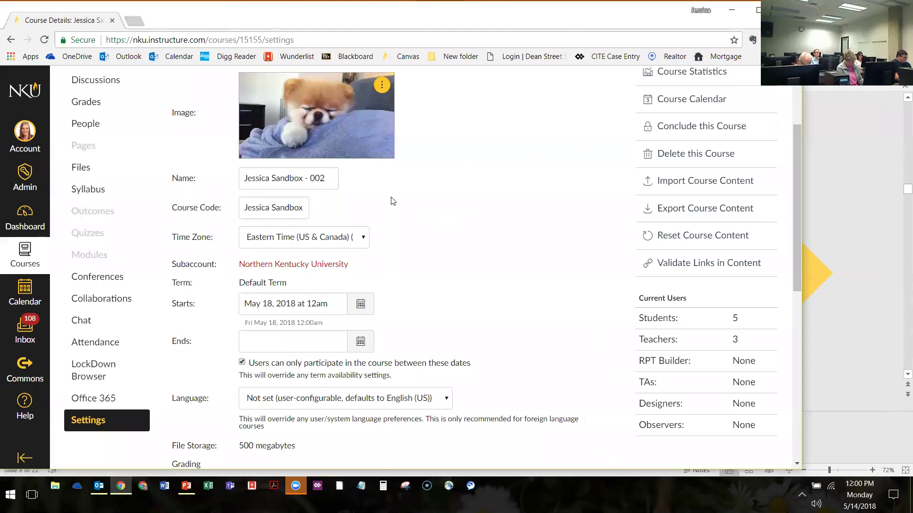
pyautogui.click(326, 179)
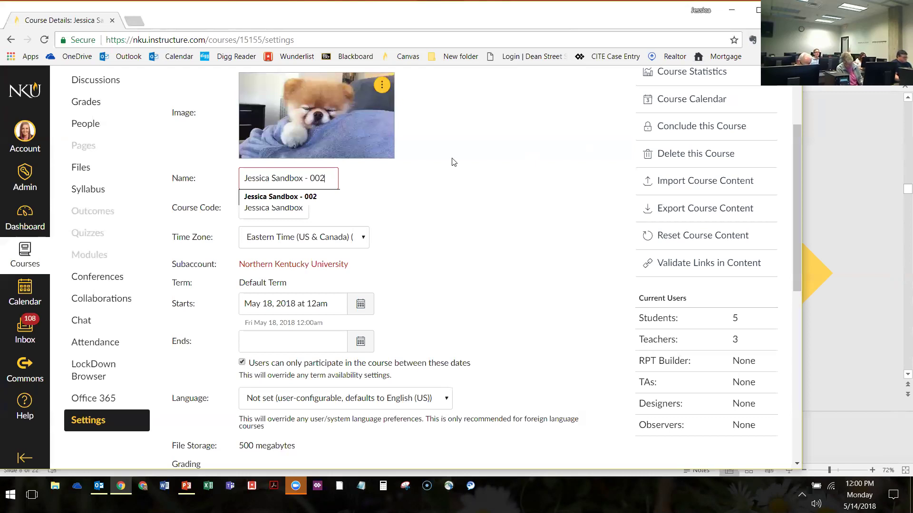
pyautogui.press('Escape')
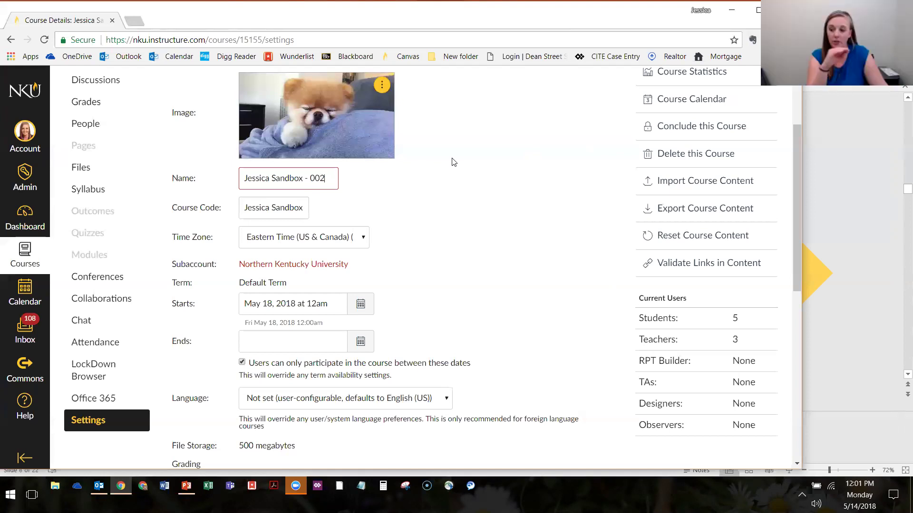
# Step: Examine the course name field in the course details, highlighting the full name
pyautogui.moveTo(244, 178); pyautogui.dragTo(328, 179)
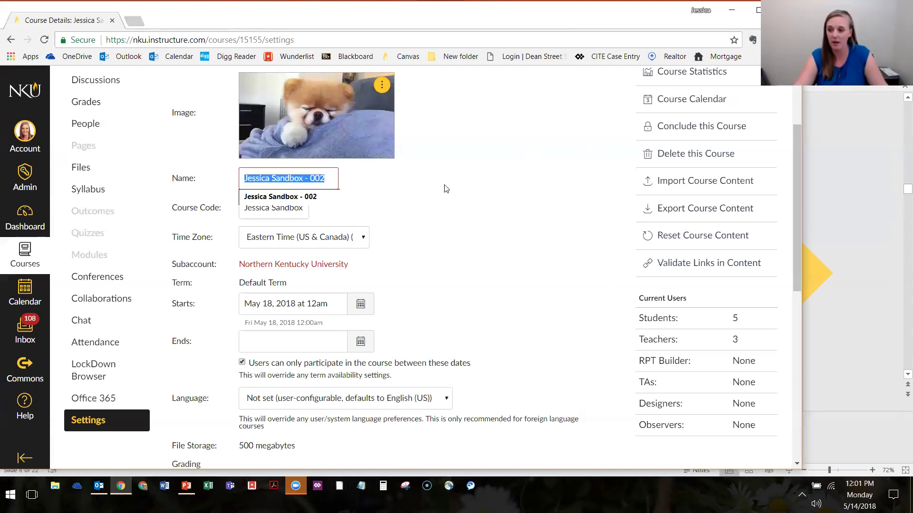
pyautogui.press('End')
pyautogui.moveTo(327, 179); pyautogui.dragTo(244, 179)
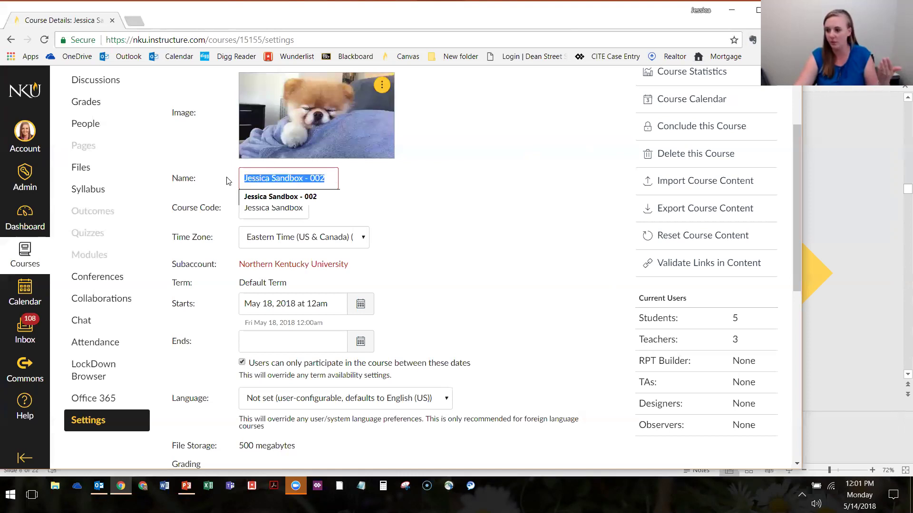
pyautogui.click(313, 188)
pyautogui.moveTo(328, 179); pyautogui.dragTo(231, 181)
pyautogui.click(246, 208)
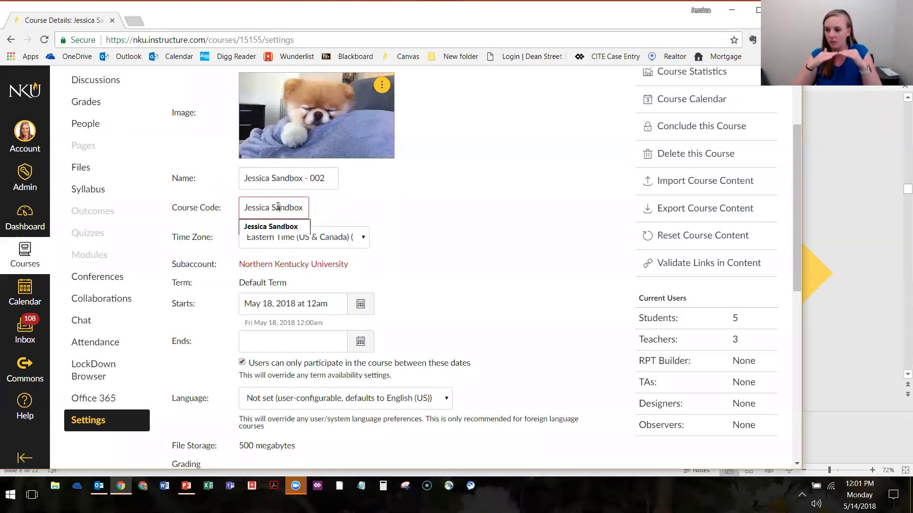
pyautogui.click(271, 179)
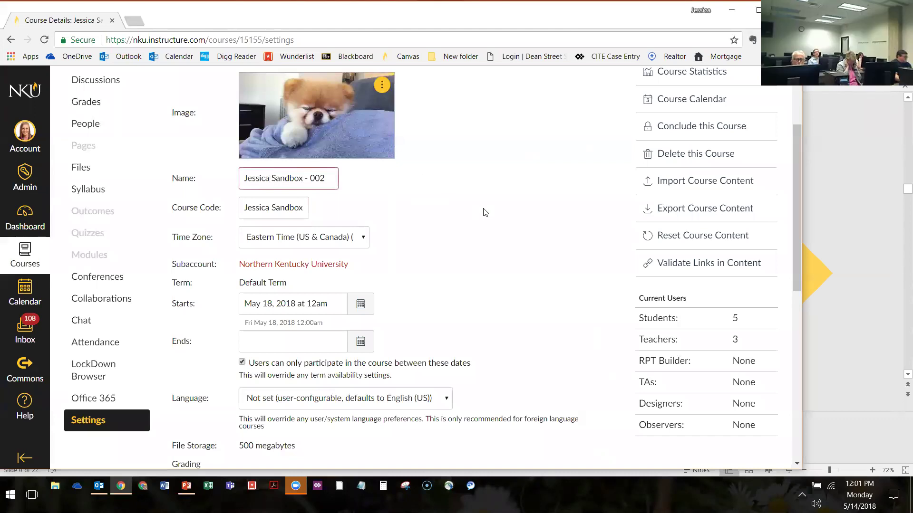
pyautogui.click(297, 178)
pyautogui.moveTo(325, 178); pyautogui.dragTo(231, 180)
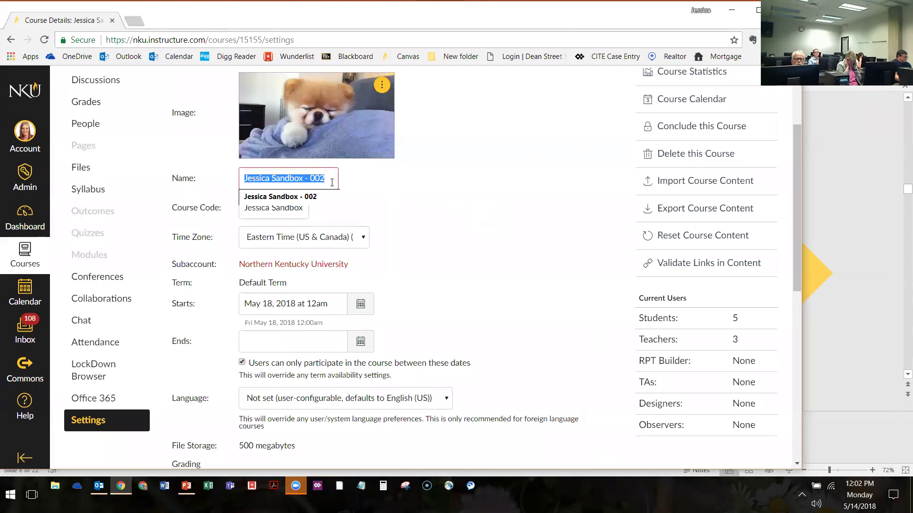
pyautogui.click(333, 181)
pyautogui.hotkey('ctrl', 'shift', 'Left')
pyautogui.hotkey('ctrl', 'shift', 'Left')
pyautogui.hotkey('ctrl', 'shift', 'Left')
pyautogui.hotkey('ctrl', 'shift', 'Left')
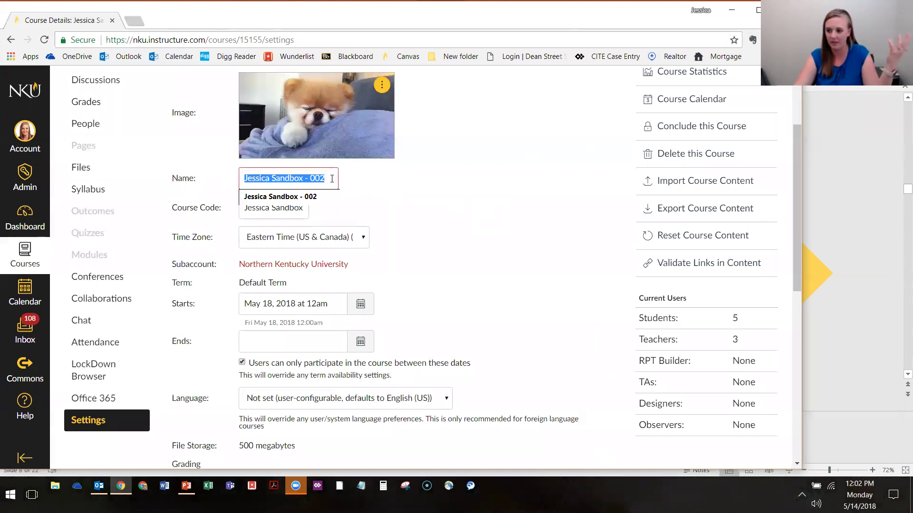
pyautogui.click(361, 176)
pyautogui.click(324, 179)
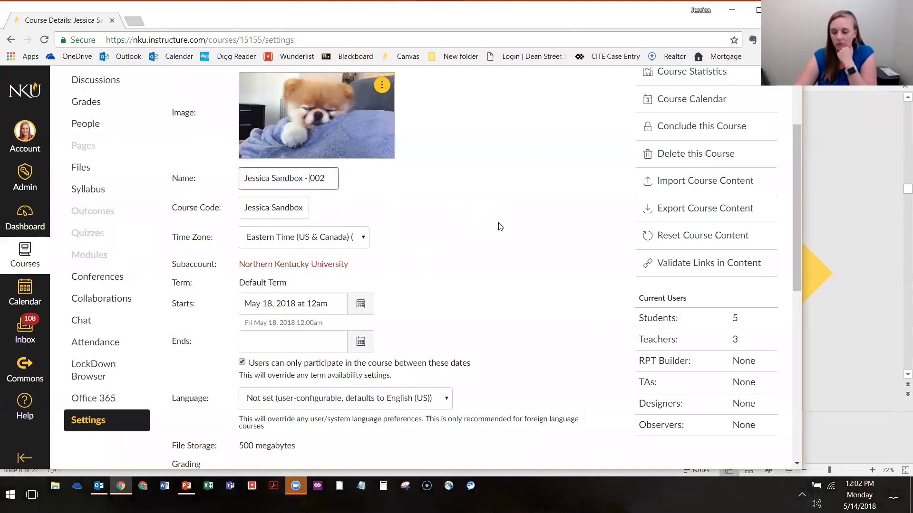
pyautogui.click(252, 177)
pyautogui.moveTo(319, 176); pyautogui.dragTo(223, 177)
pyautogui.click(452, 190)
# Step: Compare the course code with the course name in the course details
pyautogui.tripleClick(202, 208)
pyautogui.doubleClick(288, 209)
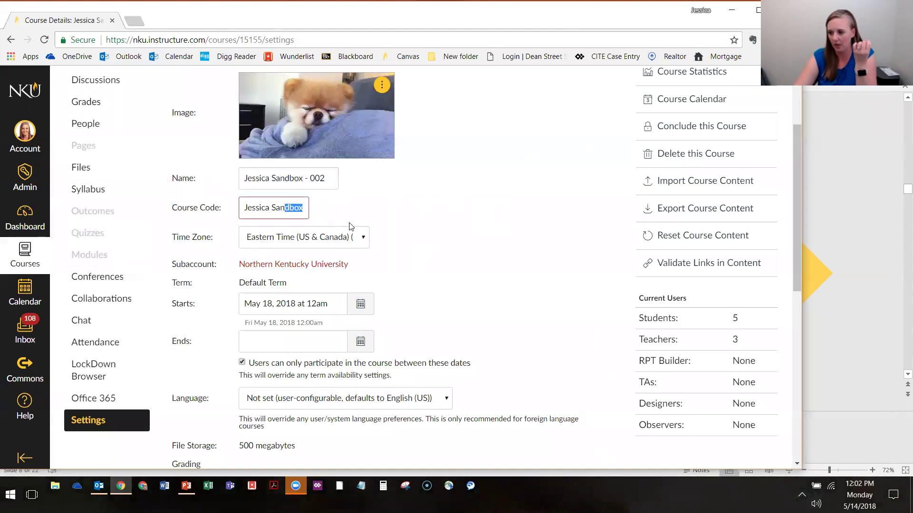
pyautogui.click(450, 232)
pyautogui.moveTo(248, 207); pyautogui.dragTo(345, 218)
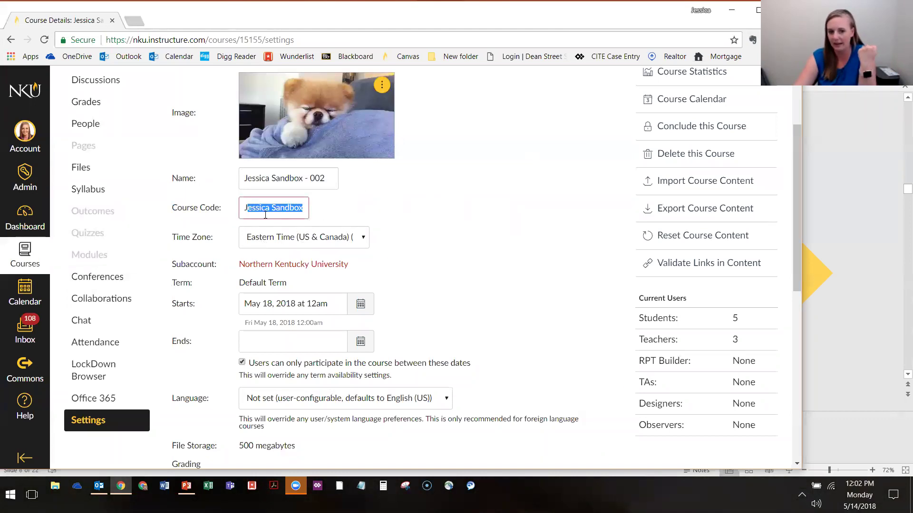
pyautogui.click(240, 209)
pyautogui.moveTo(240, 209); pyautogui.dragTo(399, 212)
pyautogui.click(323, 207)
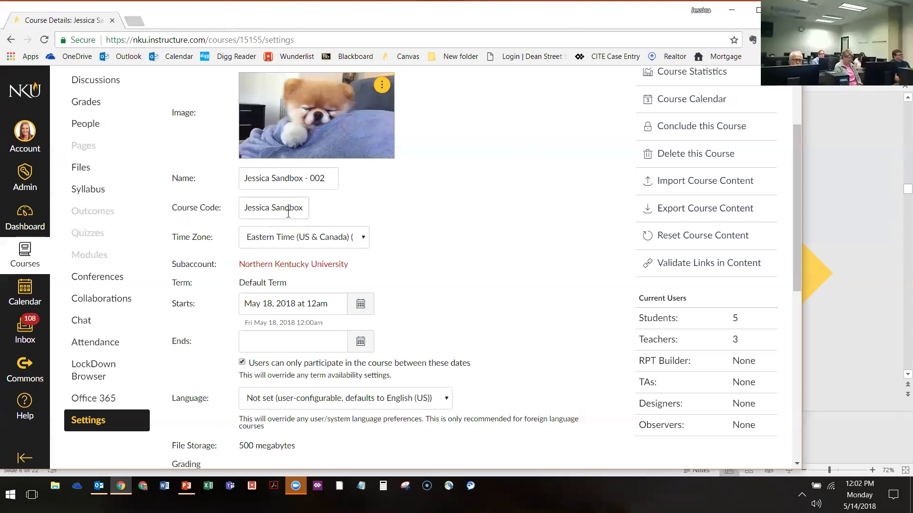
pyautogui.moveTo(287, 213); pyautogui.dragTo(367, 214)
pyautogui.click(246, 206)
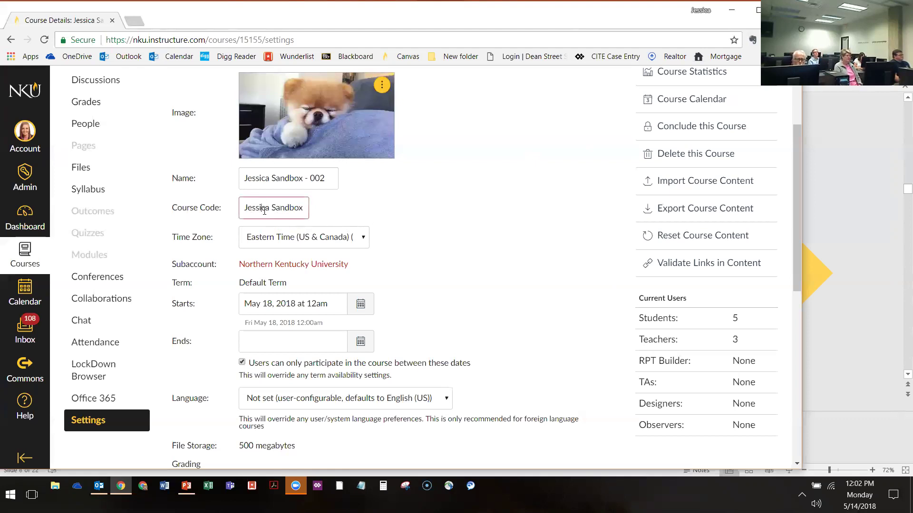
pyautogui.moveTo(242, 212); pyautogui.dragTo(296, 210)
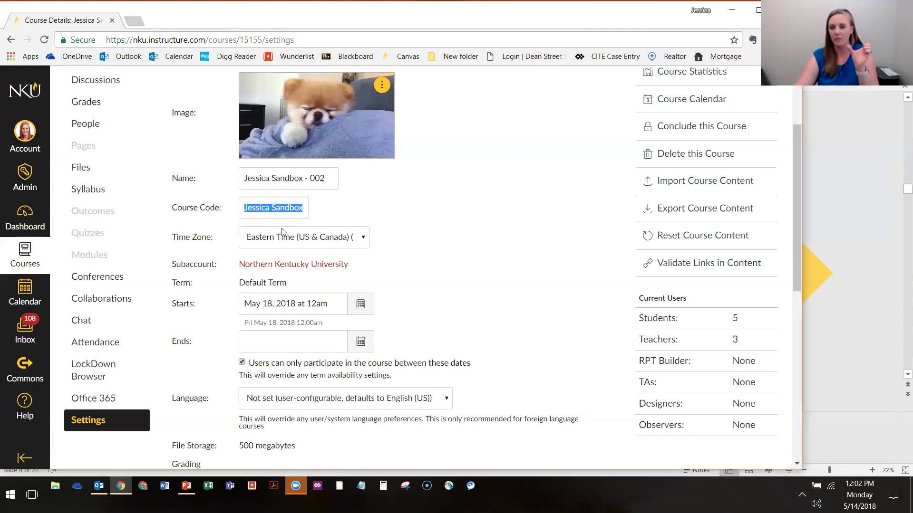
pyautogui.moveTo(172, 178); pyautogui.dragTo(339, 173)
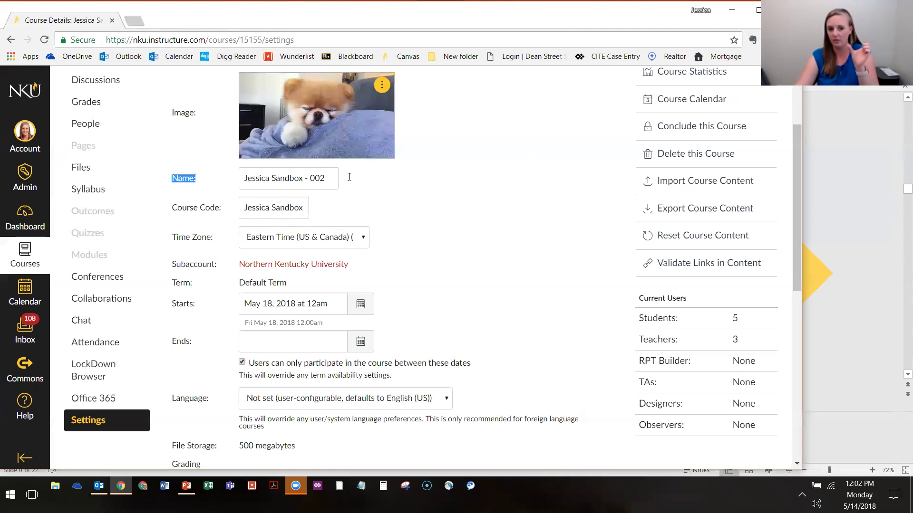
pyautogui.moveTo(326, 179); pyautogui.dragTo(228, 178)
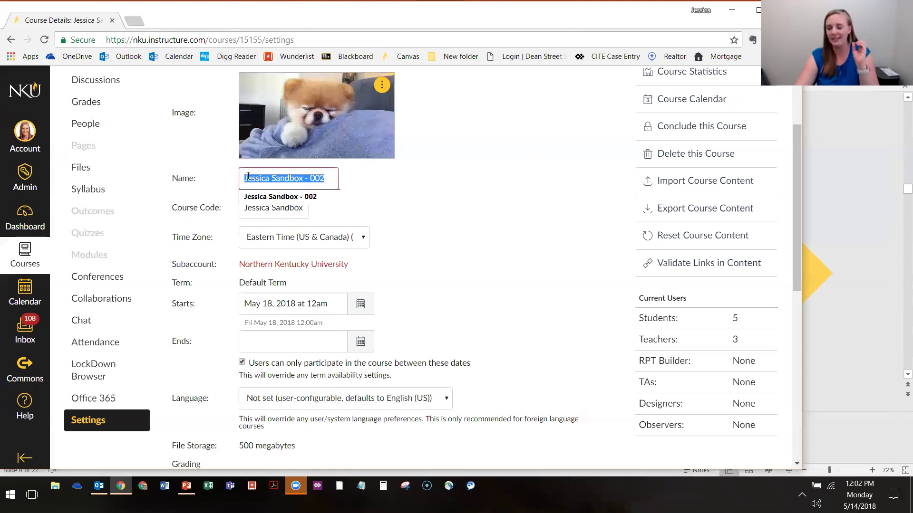
pyautogui.click(331, 178)
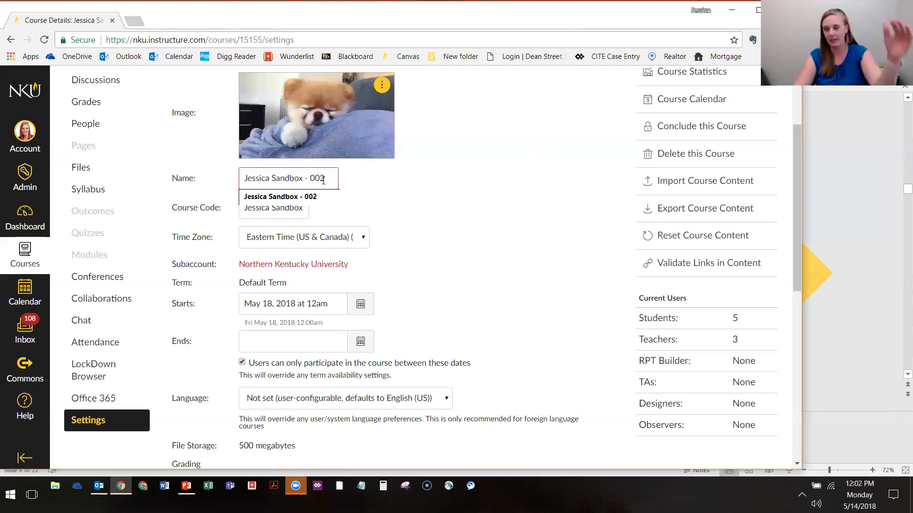
pyautogui.click(456, 185)
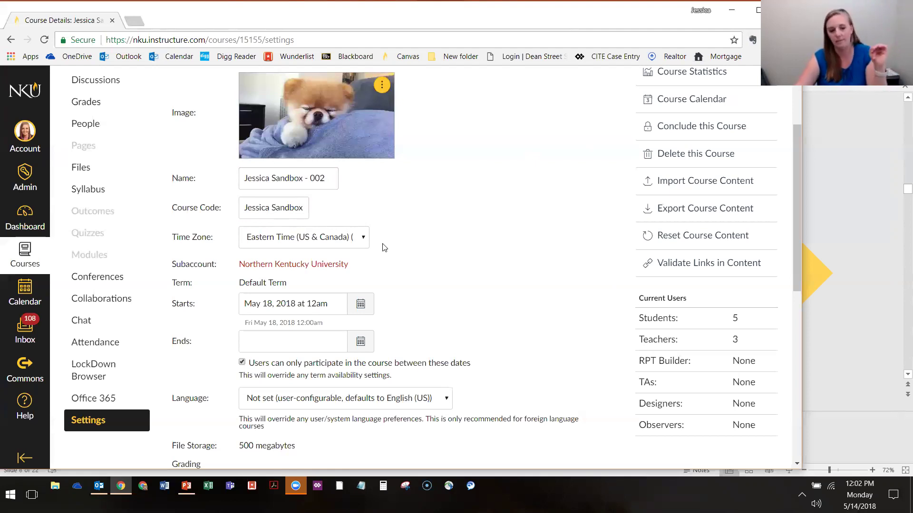
# Step: Review the time zone, the start date and the option limiting participation to the course dates
pyautogui.moveTo(172, 251); pyautogui.dragTo(287, 237)
pyautogui.click(454, 240)
pyautogui.scroll(-3, 435, 247)
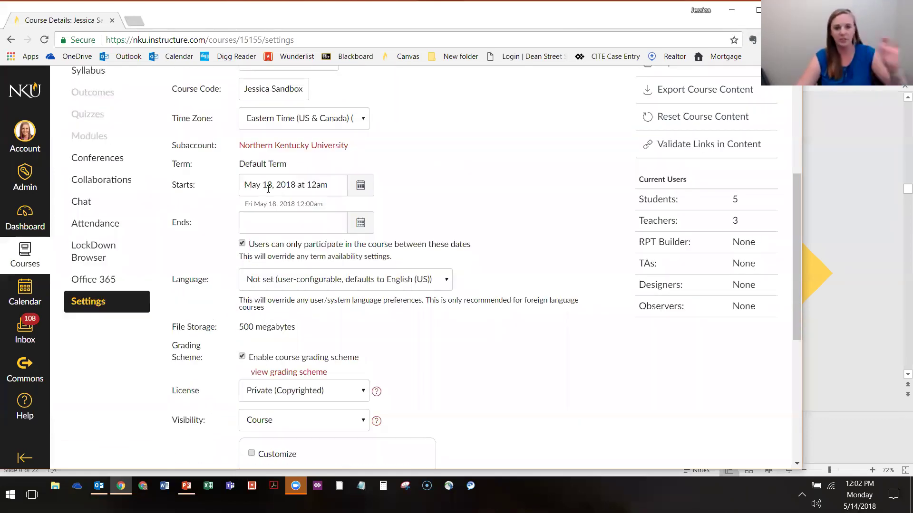
pyautogui.click(275, 191)
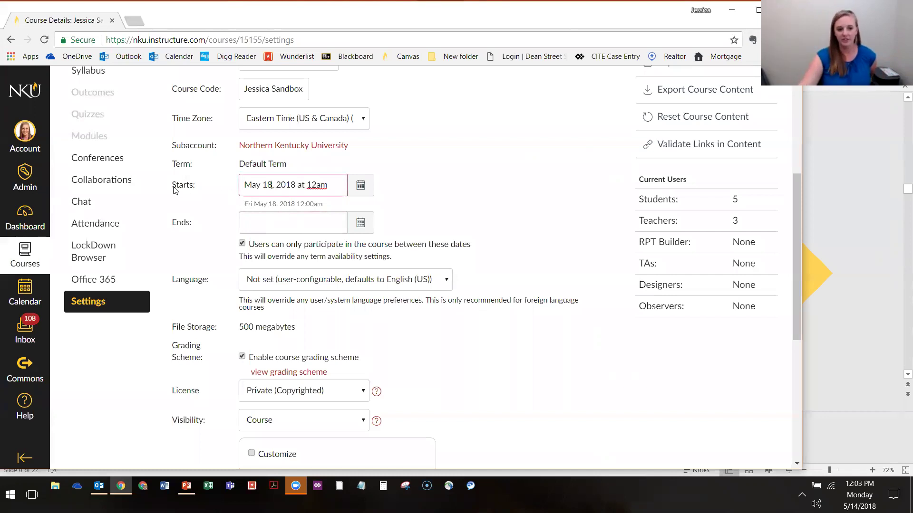
pyautogui.moveTo(175, 190); pyautogui.dragTo(172, 89)
pyautogui.click(327, 185)
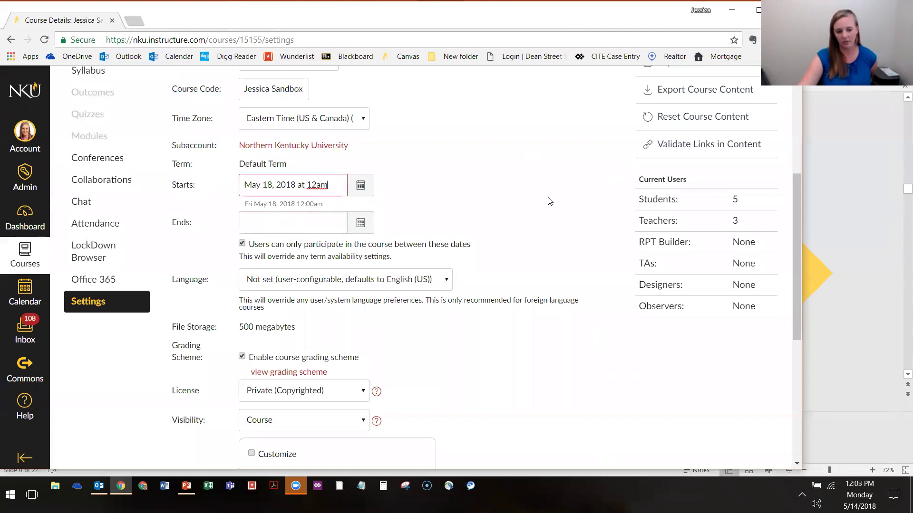
pyautogui.scroll(-1, 547, 202)
pyautogui.moveTo(471, 185); pyautogui.dragTo(244, 193)
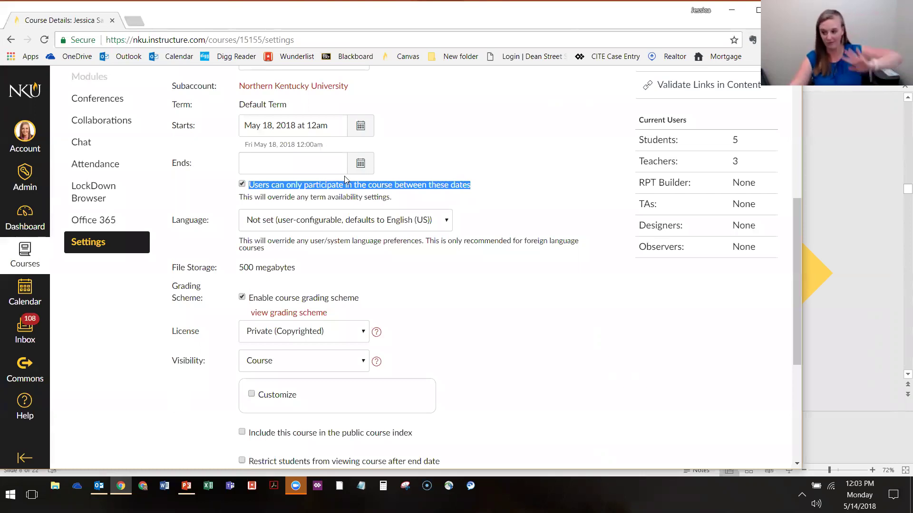
# Step: Turn off the restriction that keeps students from viewing the course before the start date
pyautogui.scroll(-5, 468, 183)
pyautogui.moveTo(249, 251); pyautogui.dragTo(456, 252)
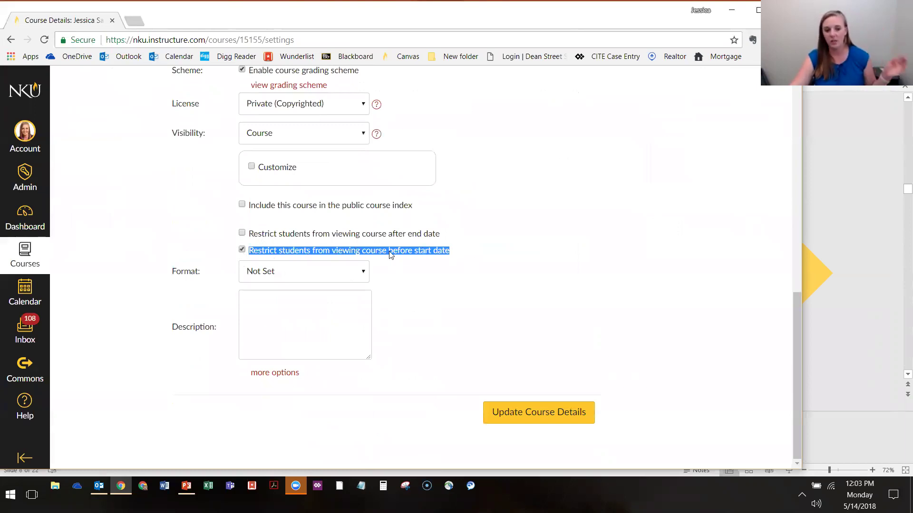
pyautogui.scroll(6, 397, 256)
pyautogui.scroll(-6, 311, 290)
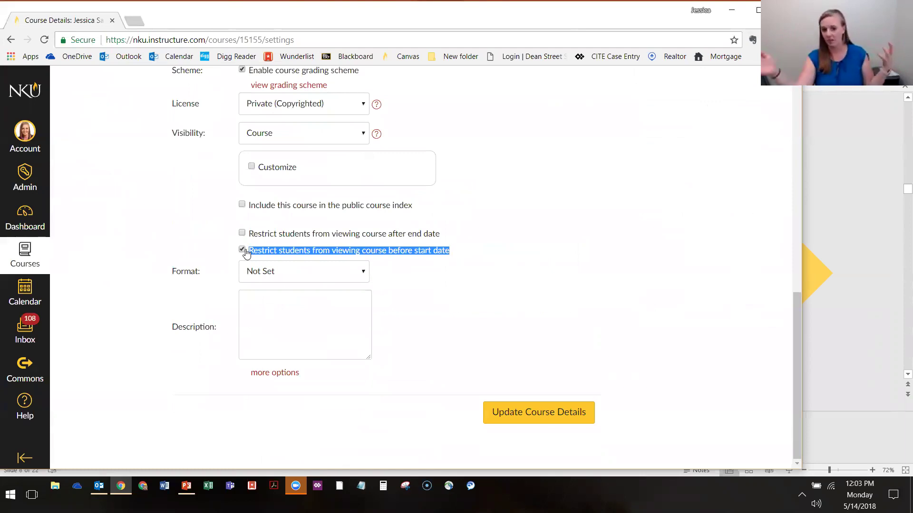
pyautogui.click(247, 249)
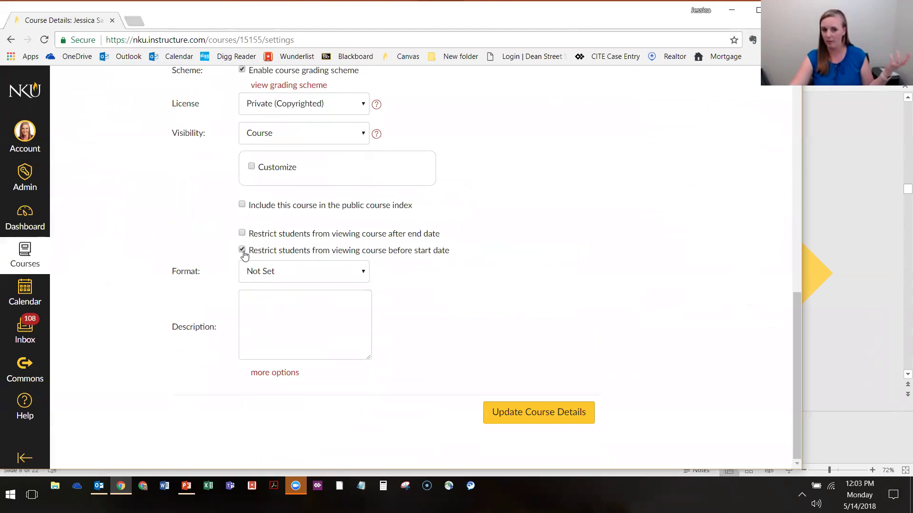
# Step: Review the course dates, language and grading scheme settings in the course details
pyautogui.scroll(3, 582, 227)
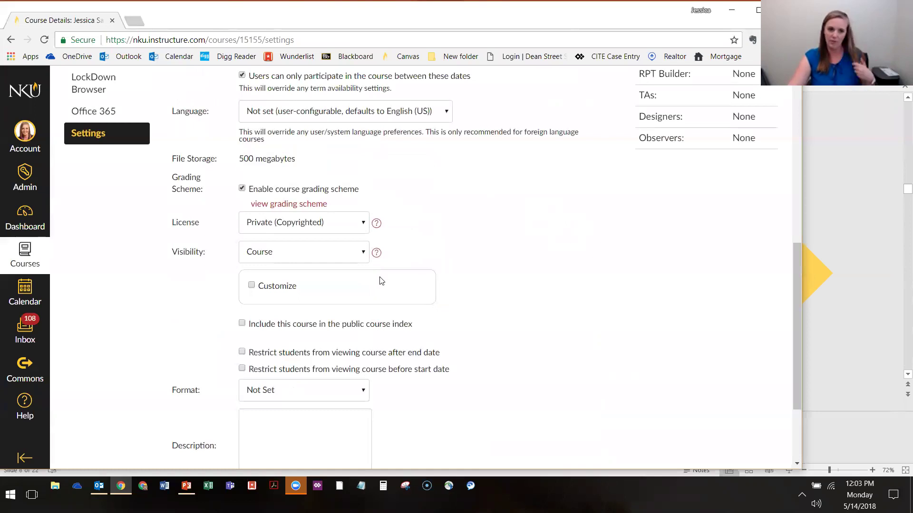
pyautogui.scroll(4, 405, 252)
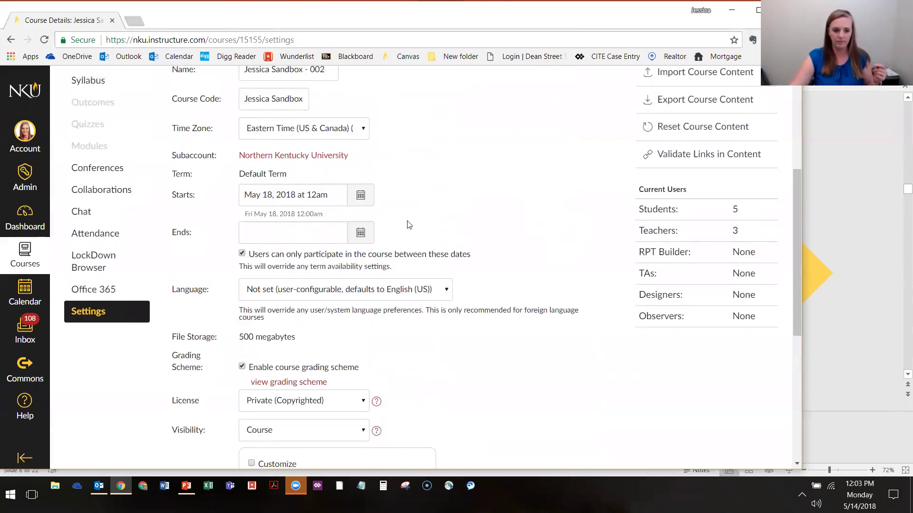
pyautogui.scroll(-4, 513, 228)
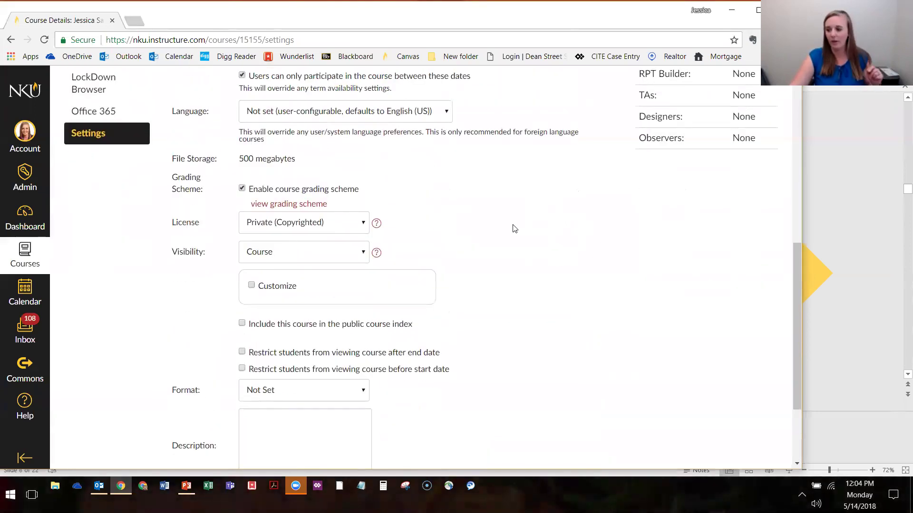
pyautogui.scroll(1, 513, 229)
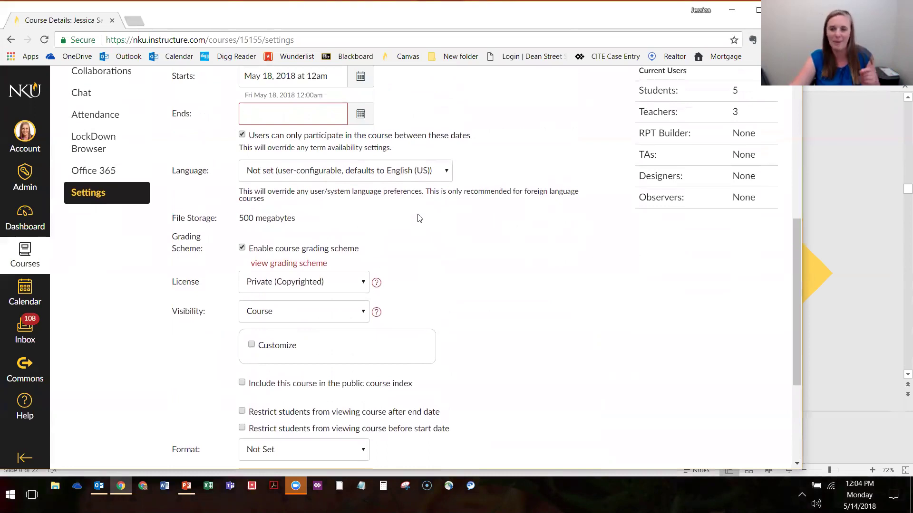
pyautogui.click(269, 176)
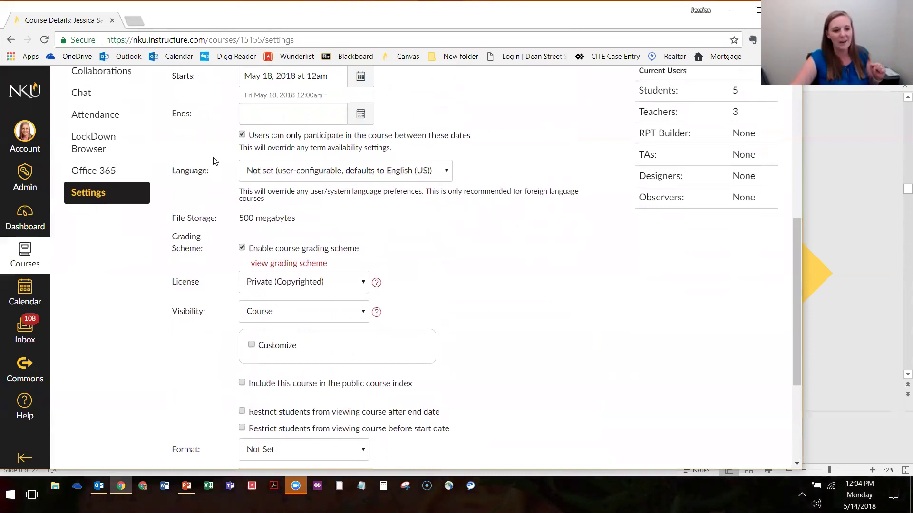
pyautogui.scroll(-3, 214, 159)
pyautogui.scroll(1, 233, 143)
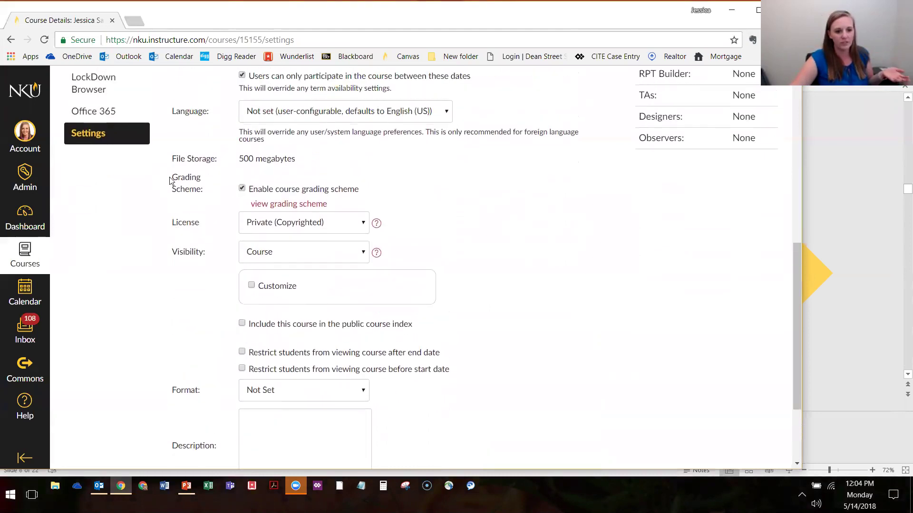
pyautogui.keyDown('shift'); pyautogui.click(212, 198); pyautogui.keyUp('shift')
pyautogui.click(212, 198)
pyautogui.moveTo(177, 187); pyautogui.dragTo(174, 181)
pyautogui.click(172, 181)
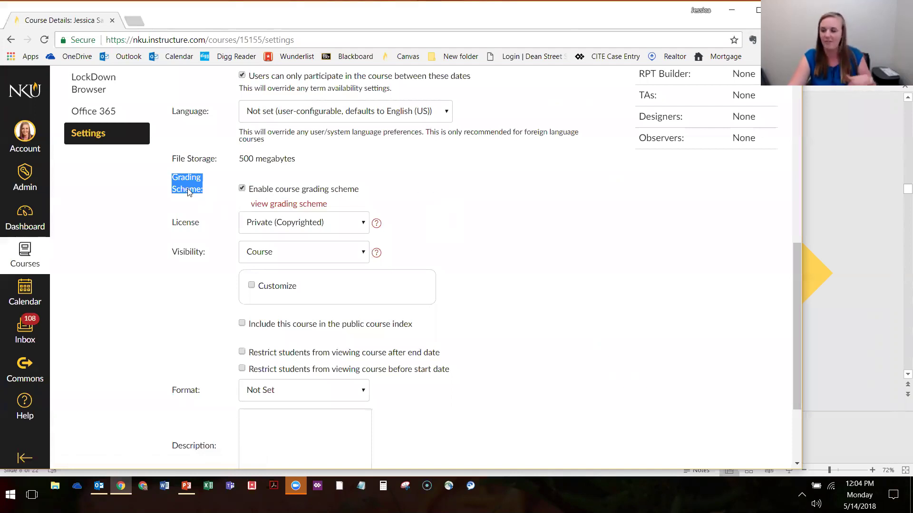
pyautogui.click(229, 234)
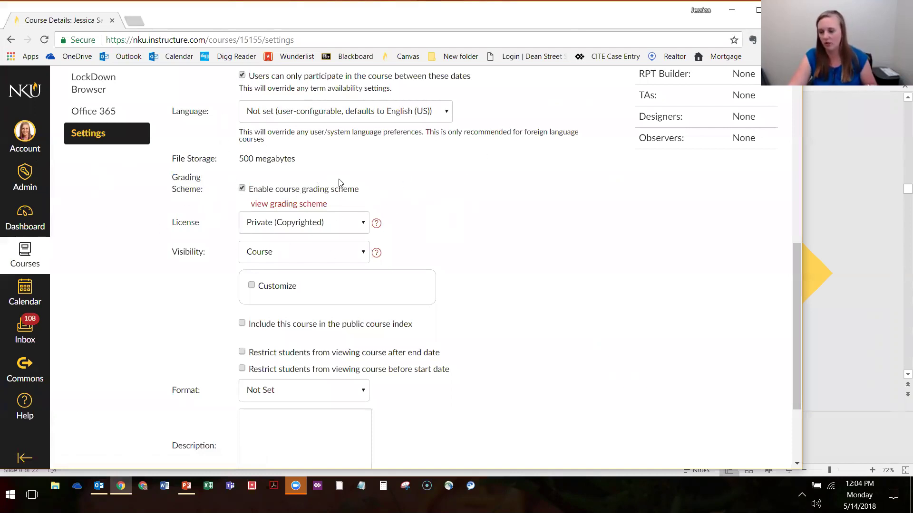
# Step: Expand the additional course options below the description and look over the student and announcement settings
pyautogui.scroll(-1, 598, 217)
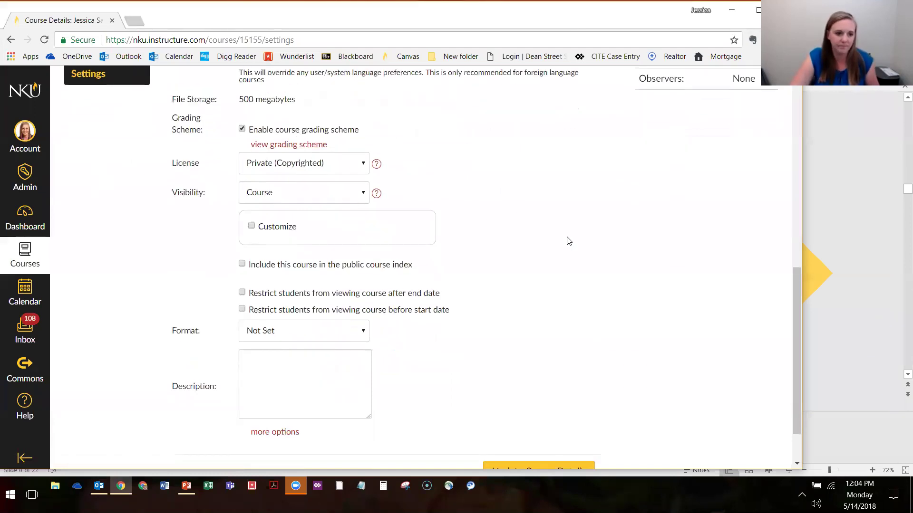
pyautogui.scroll(-1, 339, 204)
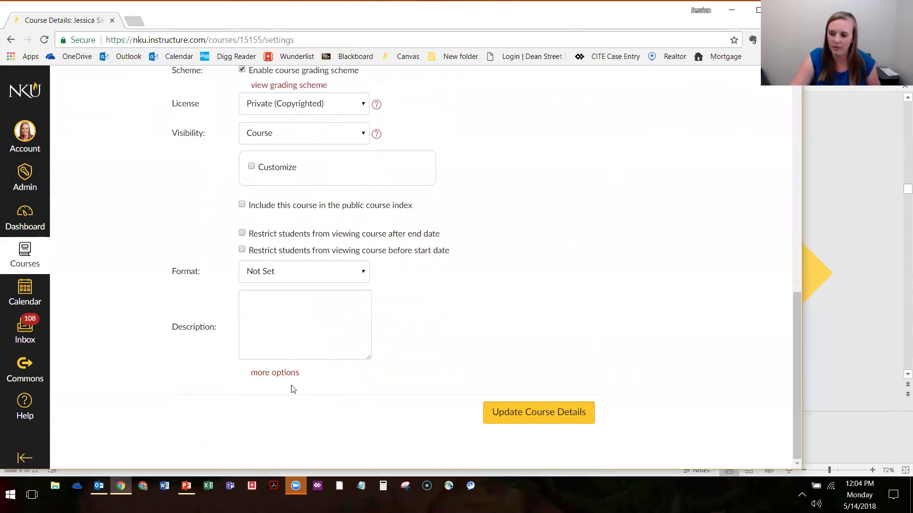
pyautogui.click(263, 379)
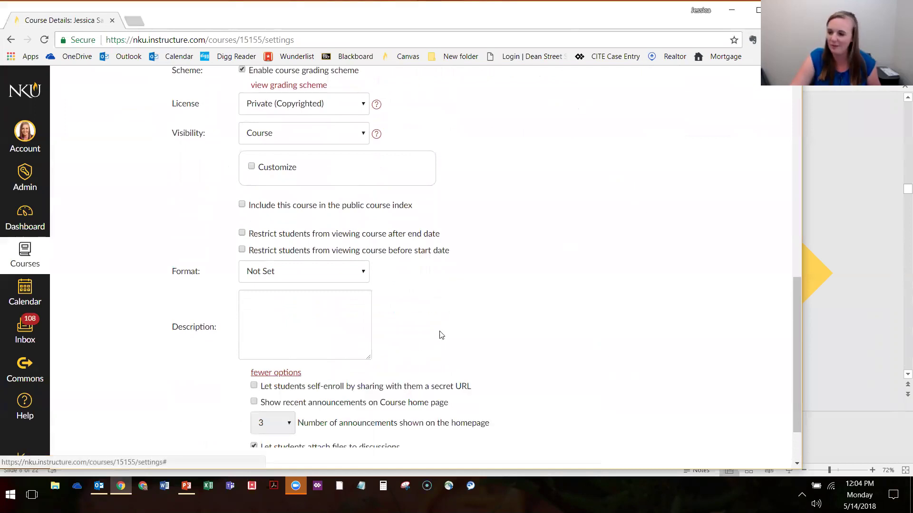
pyautogui.scroll(-4, 359, 221)
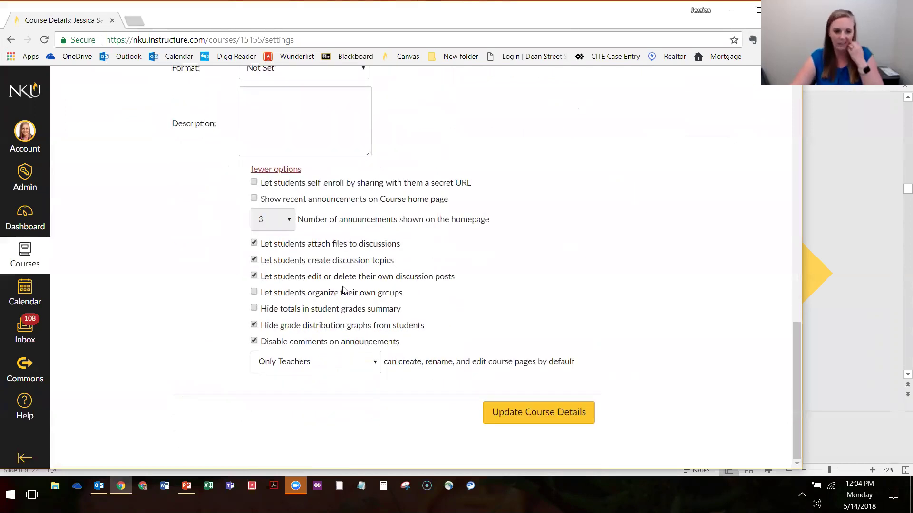
# Step: Toggle hiding totals in the student grades summary on and off, and stop students from creating discussion topics
pyautogui.click(256, 309)
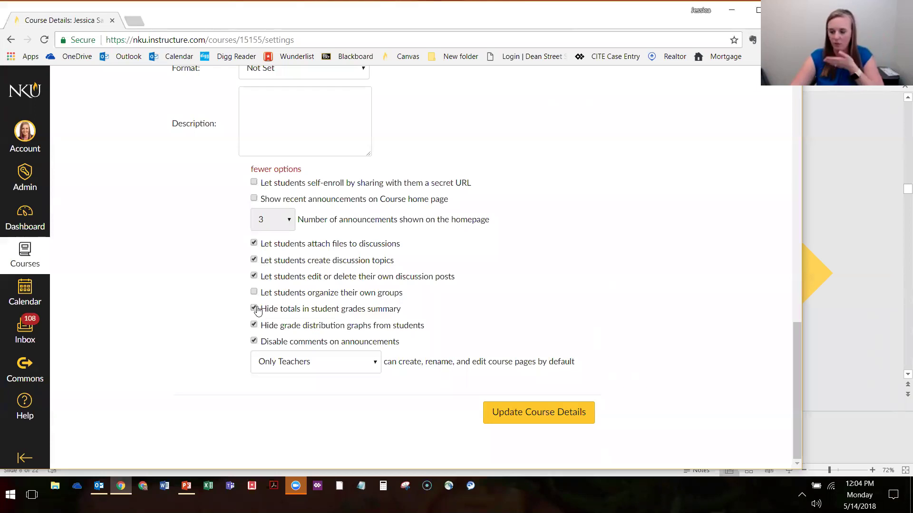
pyautogui.click(255, 309)
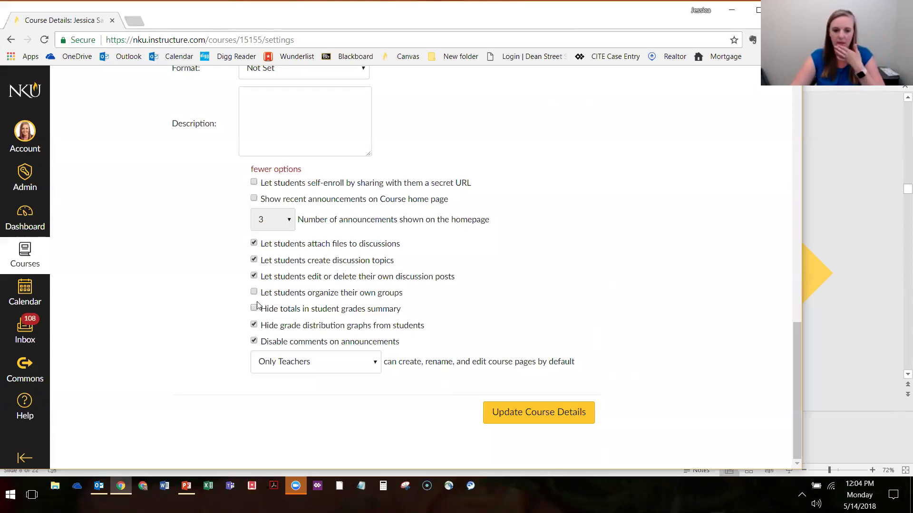
pyautogui.click(260, 263)
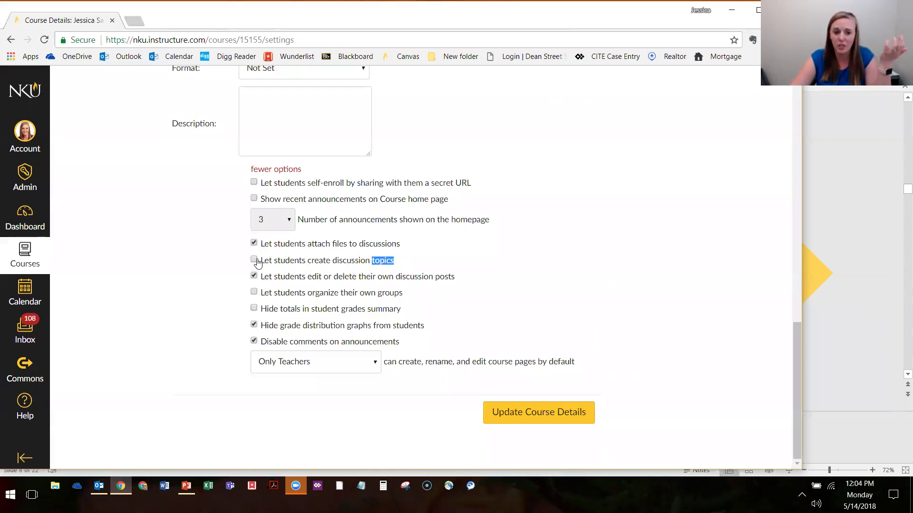
pyautogui.moveTo(265, 263); pyautogui.dragTo(269, 227)
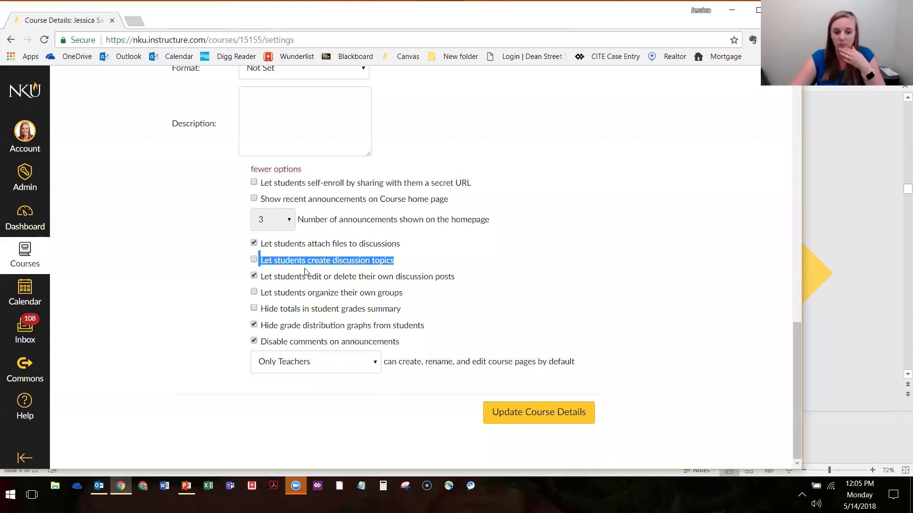
pyautogui.click(149, 144)
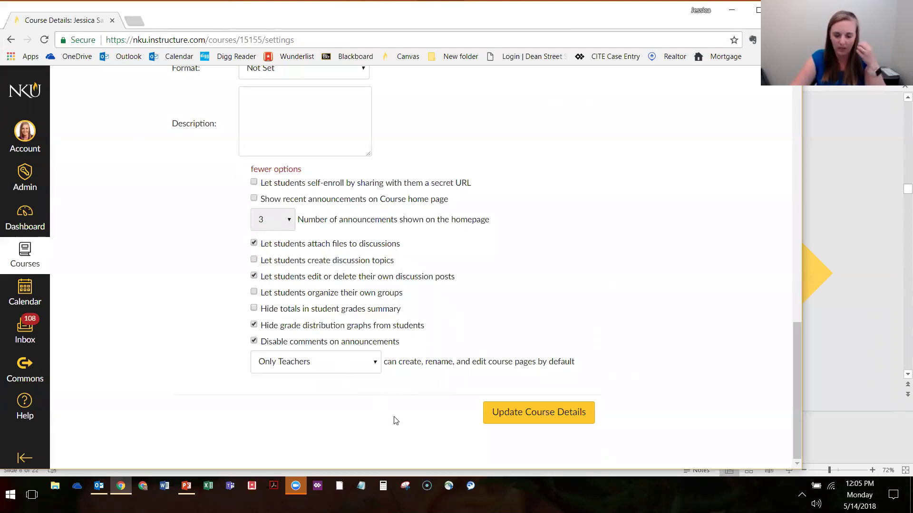
# Step: Turn the option showing recent announcements on the course home page on and back off
pyautogui.click(254, 198)
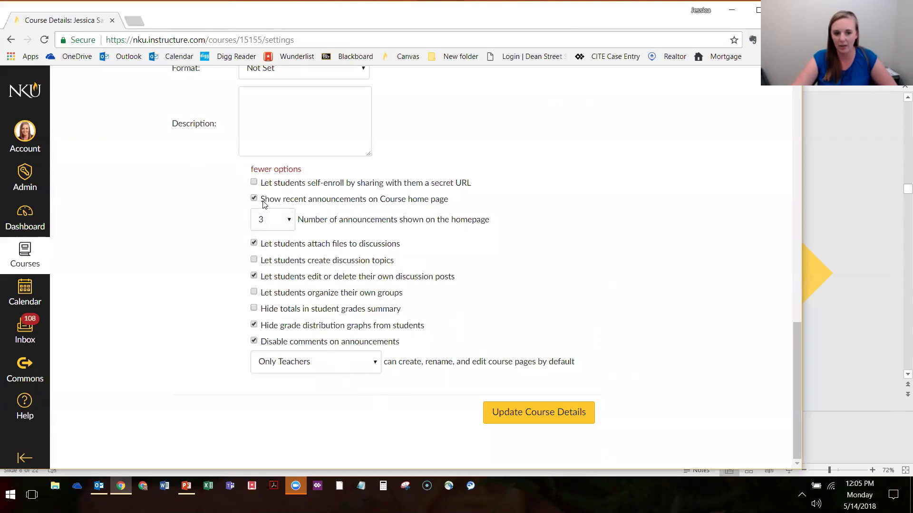
pyautogui.tripleClick(464, 200)
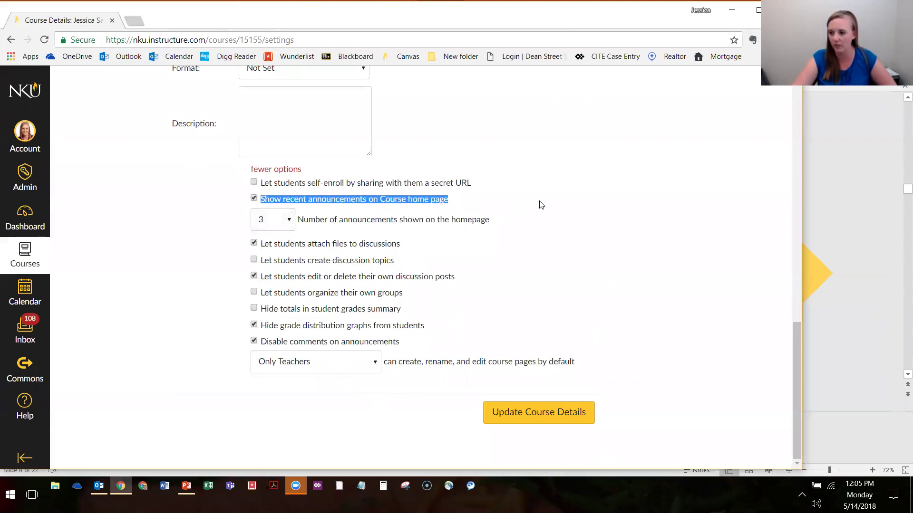
pyautogui.click(254, 199)
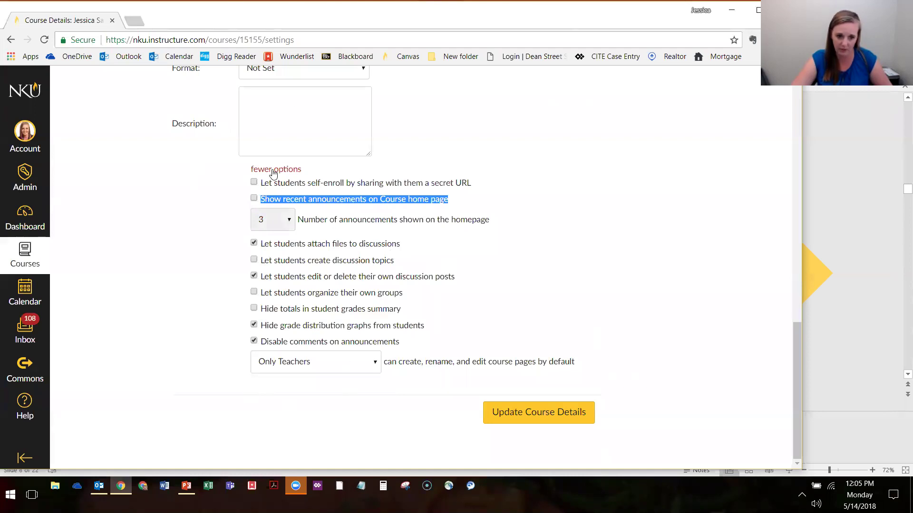
# Step: Collapse the additional course options and display the list of course sections
pyautogui.click(252, 170)
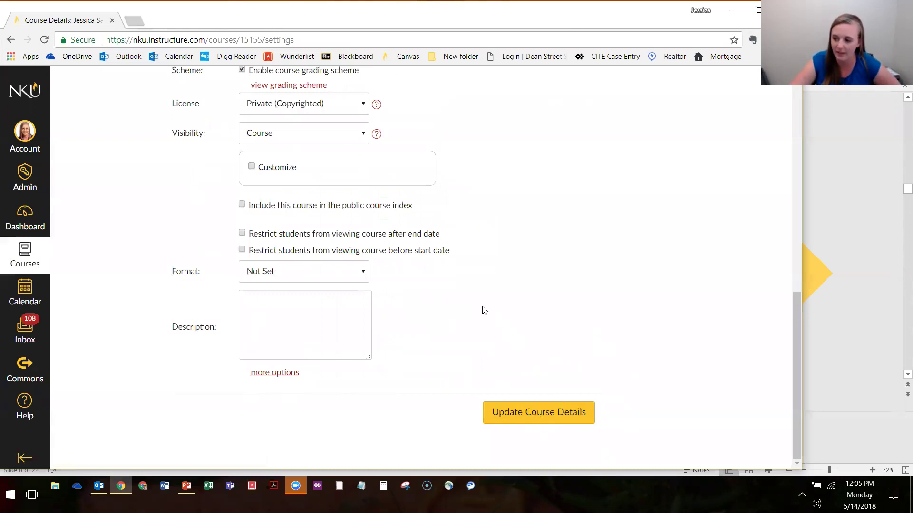
pyautogui.scroll(7, 494, 311)
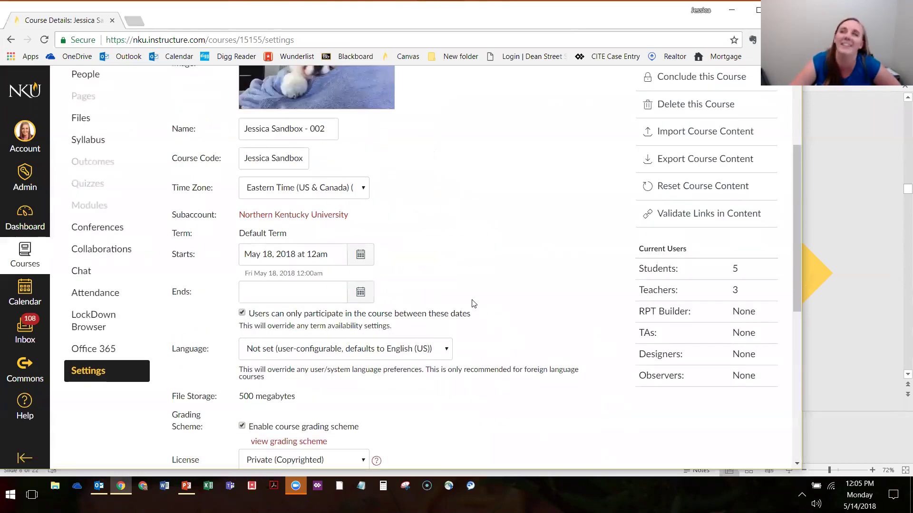
pyautogui.scroll(3, 473, 303)
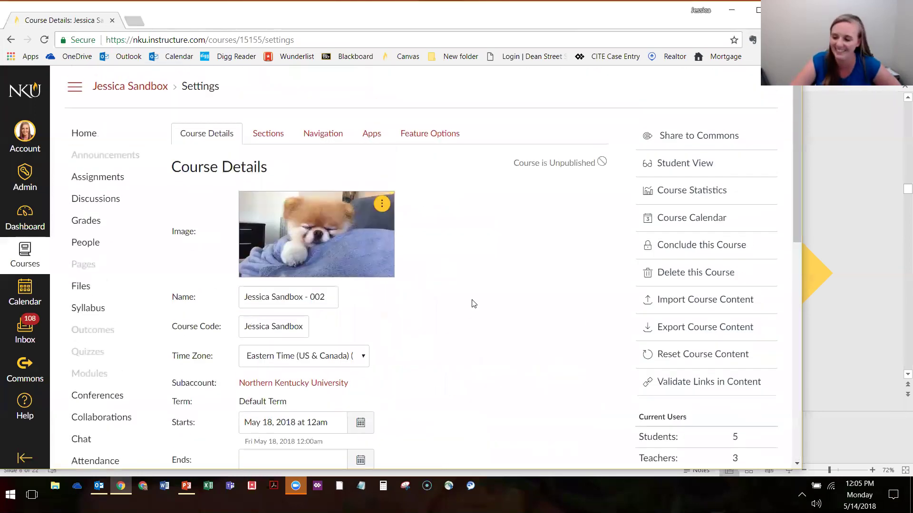
pyautogui.click(268, 133)
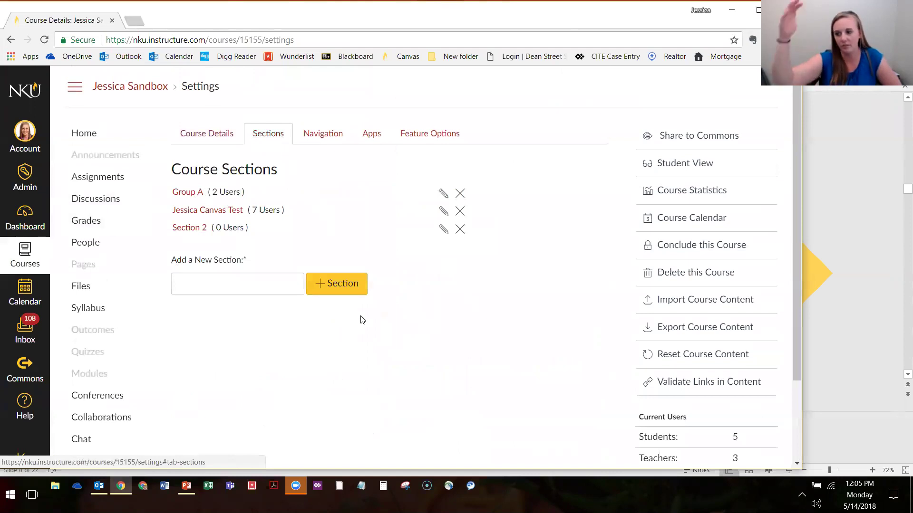
# Step: Review the course navigation settings, comparing the items shown to students with the disabled ones
pyautogui.click(342, 137)
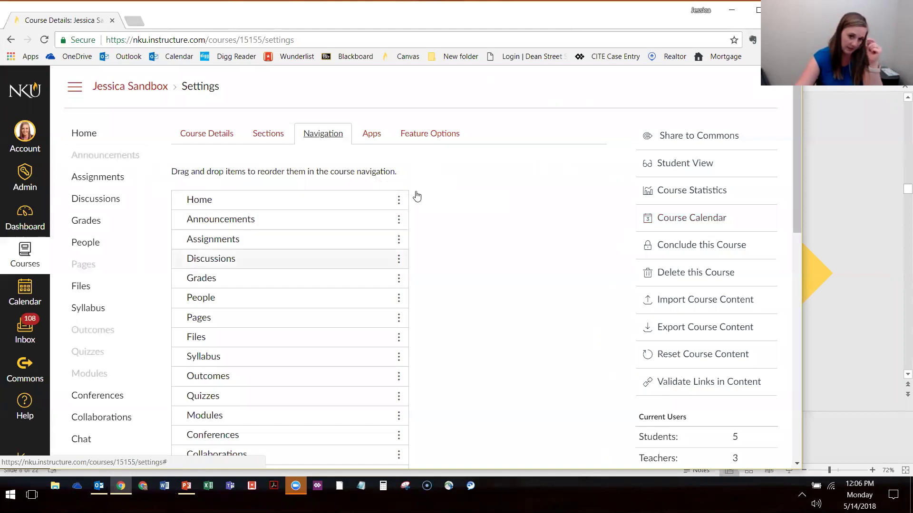
pyautogui.scroll(-1, 389, 199)
pyautogui.scroll(-2, 291, 234)
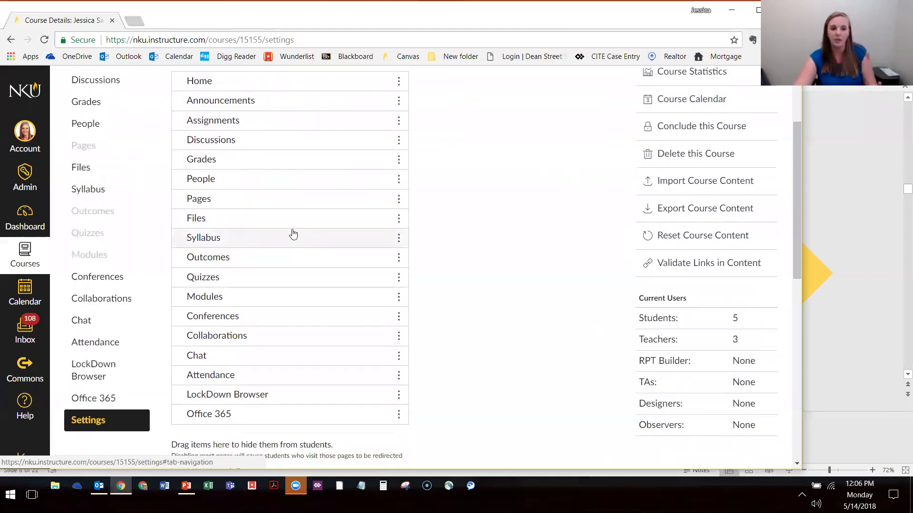
pyautogui.scroll(1, 291, 230)
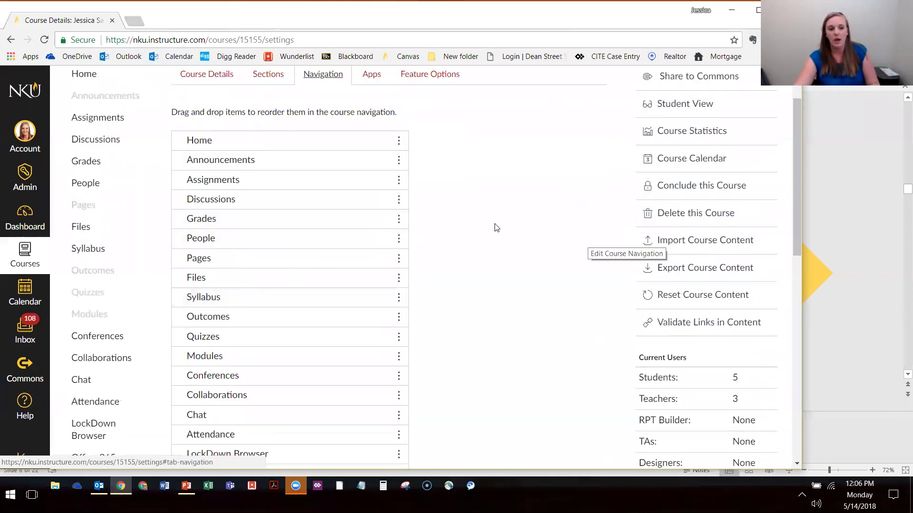
pyautogui.scroll(-15, 496, 227)
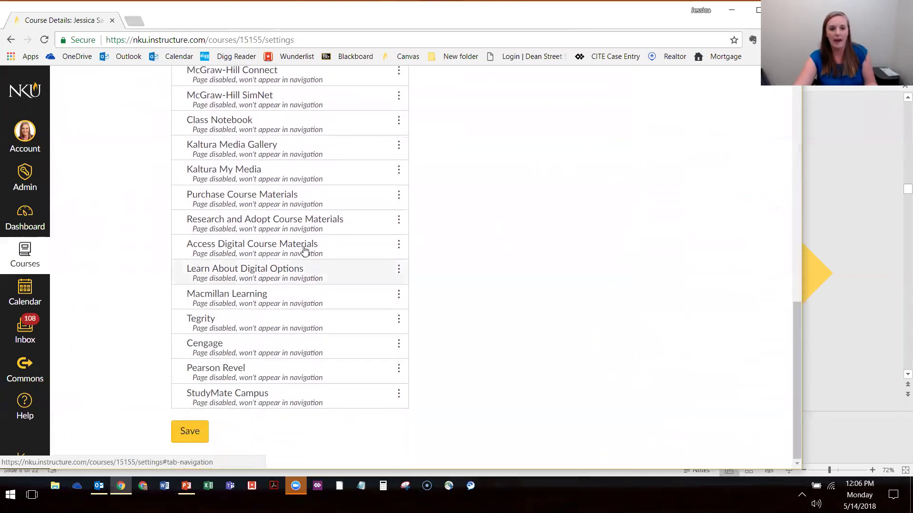
pyautogui.scroll(1, 316, 261)
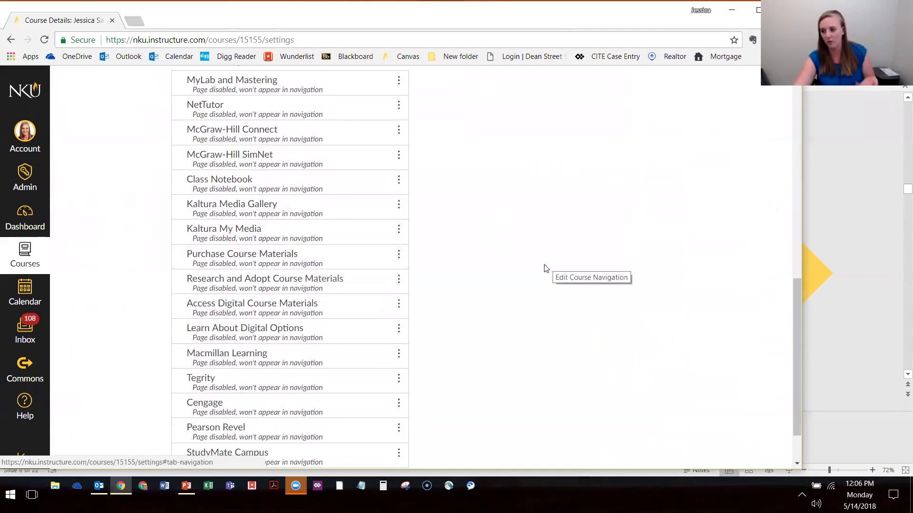
pyautogui.scroll(-1, 529, 264)
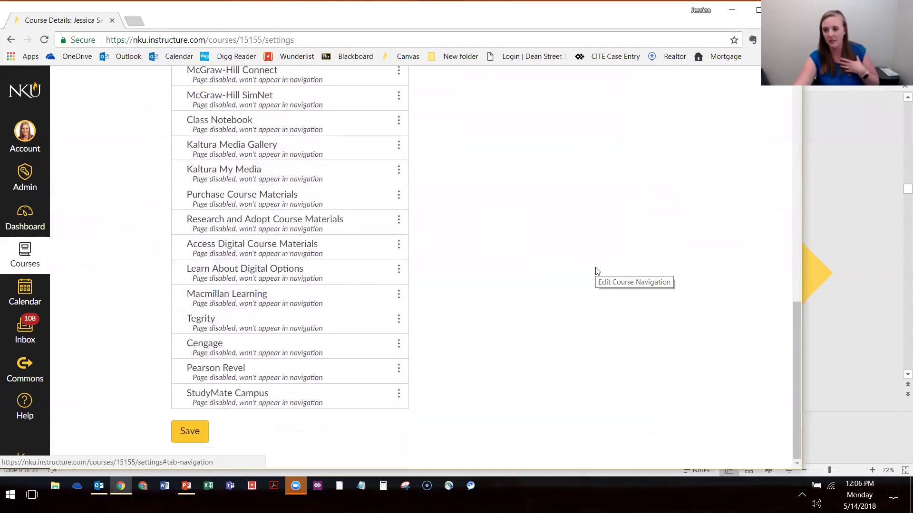
pyautogui.scroll(10, 490, 218)
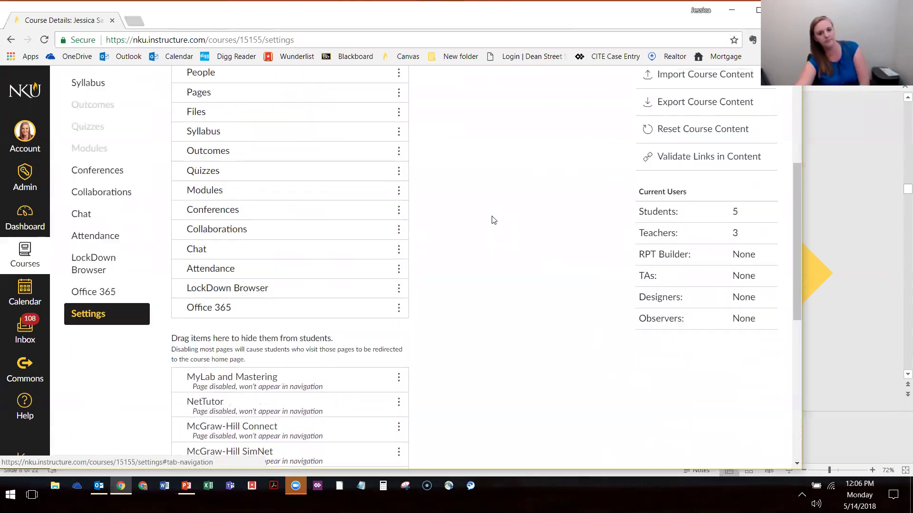
pyautogui.scroll(1, 414, 155)
pyautogui.scroll(-1, 306, 147)
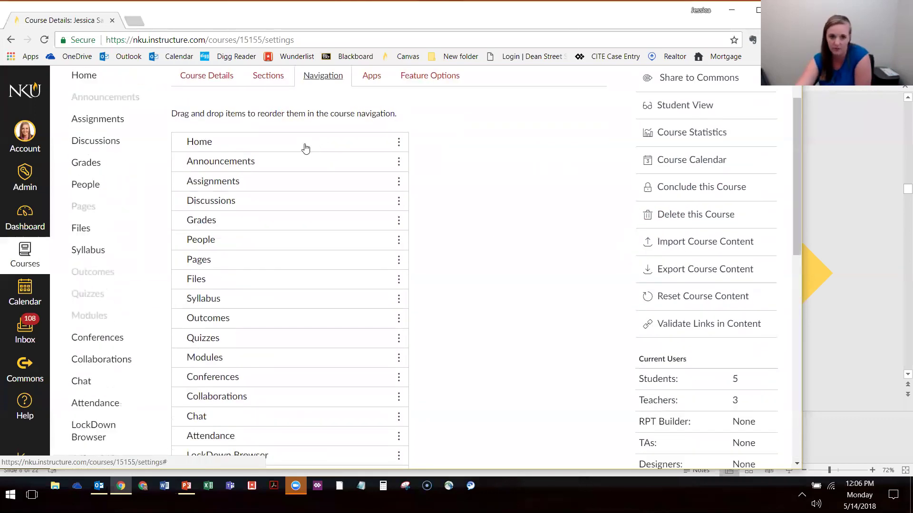
pyautogui.scroll(-8, 261, 100)
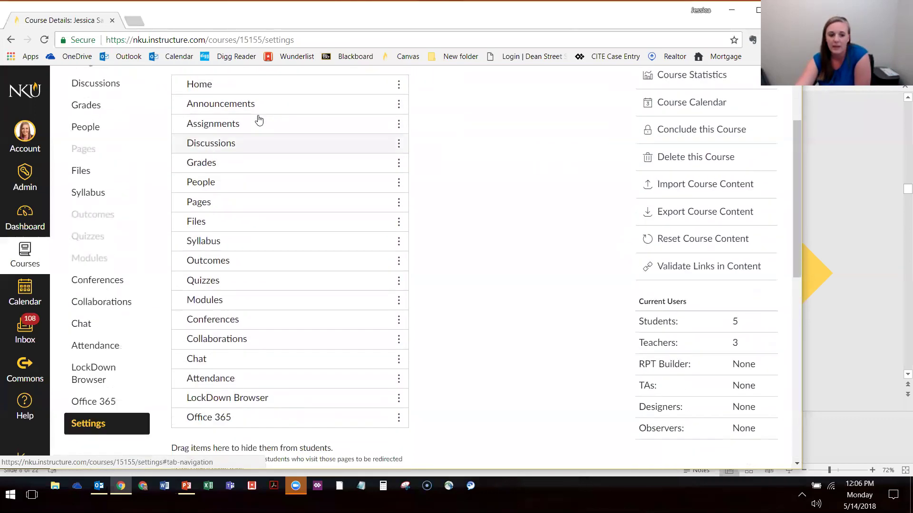
pyautogui.scroll(6, 461, 253)
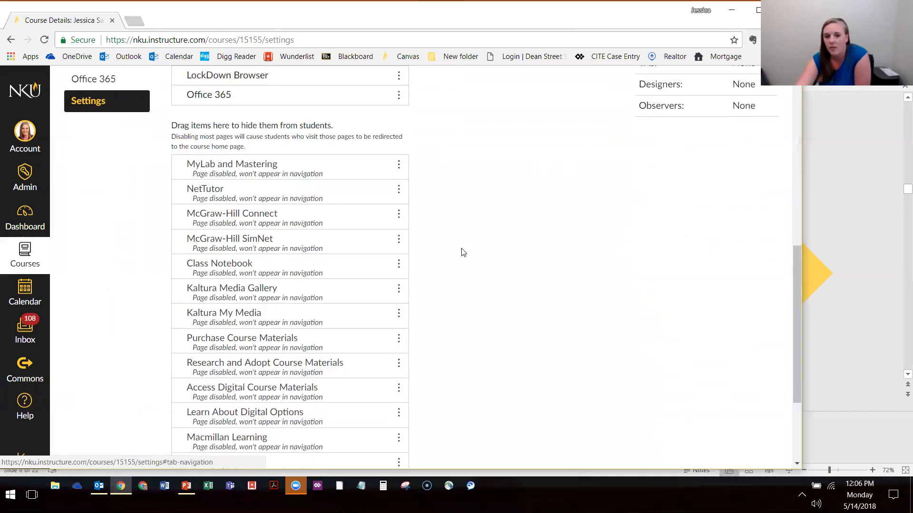
pyautogui.scroll(1, 277, 237)
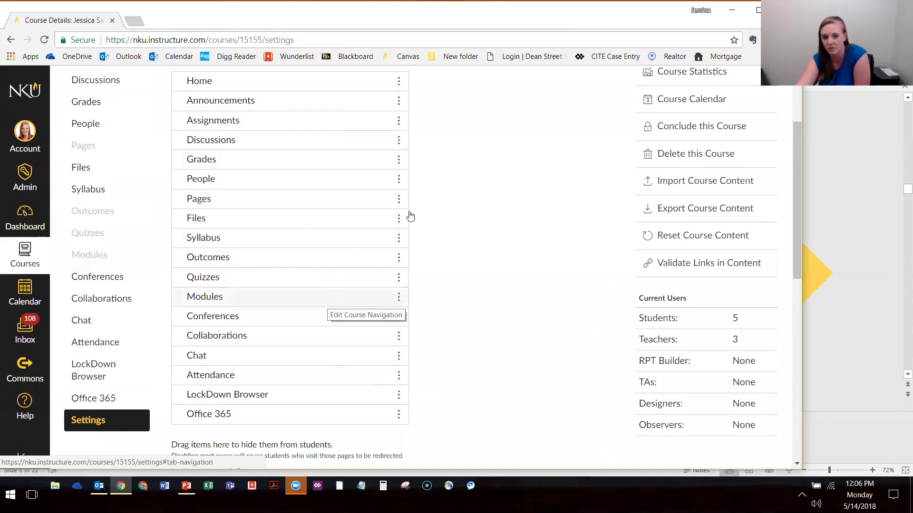
pyautogui.scroll(-3, 528, 174)
pyautogui.scroll(-5, 528, 172)
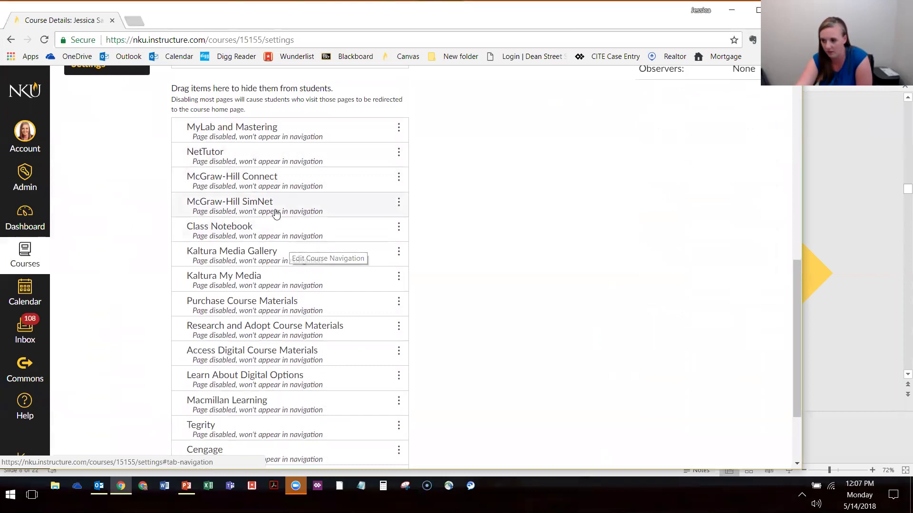
pyautogui.scroll(-1, 356, 210)
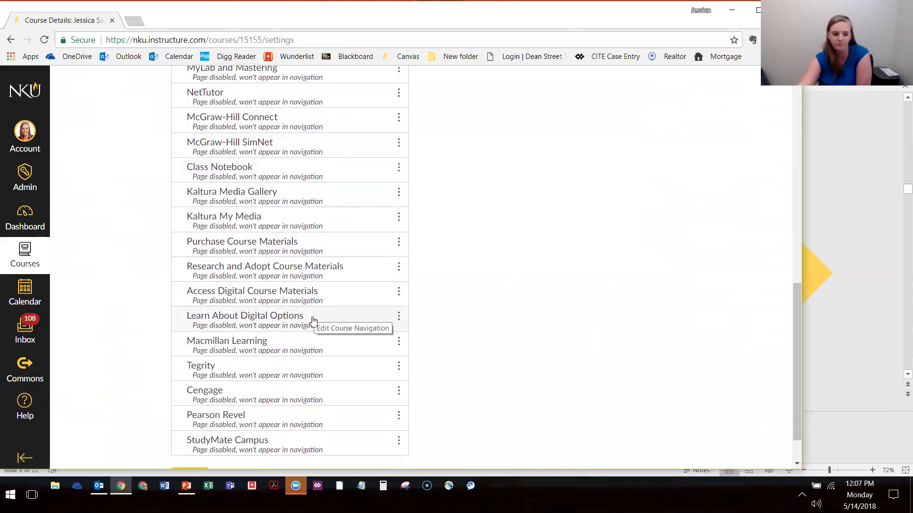
pyautogui.scroll(5, 313, 321)
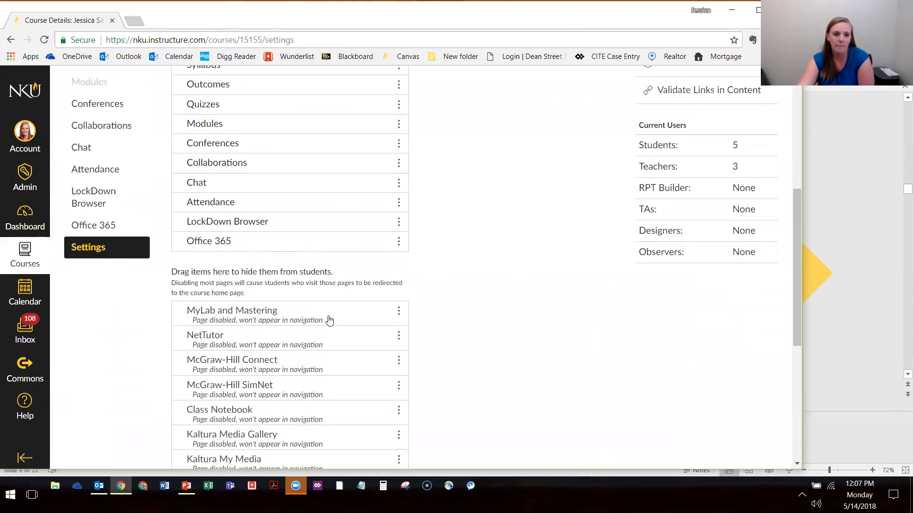
pyautogui.scroll(2, 329, 321)
pyautogui.scroll(2, 302, 291)
pyautogui.scroll(-4, 282, 239)
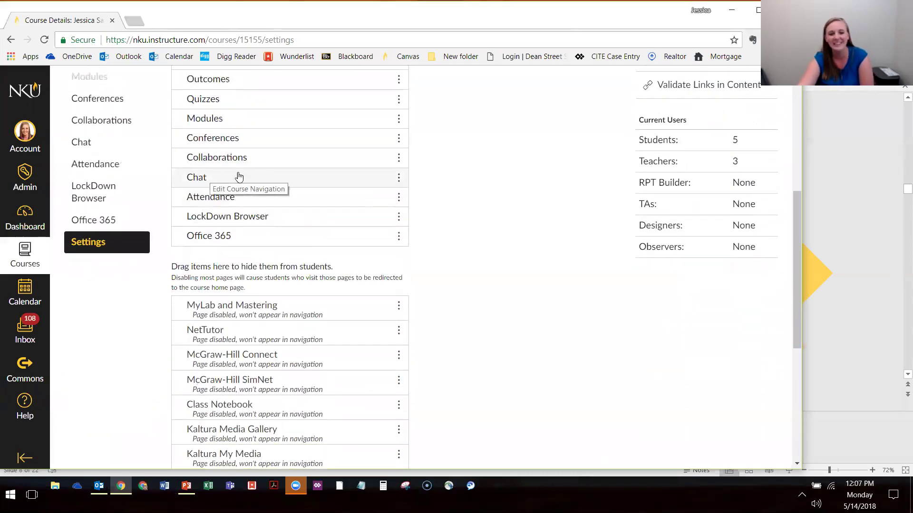
# Step: Disable the Chat item in the course navigation
pyautogui.moveTo(258, 175)
pyautogui.mouseDown()
pyautogui.moveTo(281, 169)
pyautogui.moveTo(232, 185)
pyautogui.moveTo(221, 220)
pyautogui.moveTo(230, 338)
pyautogui.moveTo(206, 311)
pyautogui.moveTo(197, 350)
pyautogui.moveTo(269, 285)
pyautogui.moveTo(266, 172)
pyautogui.mouseUp()
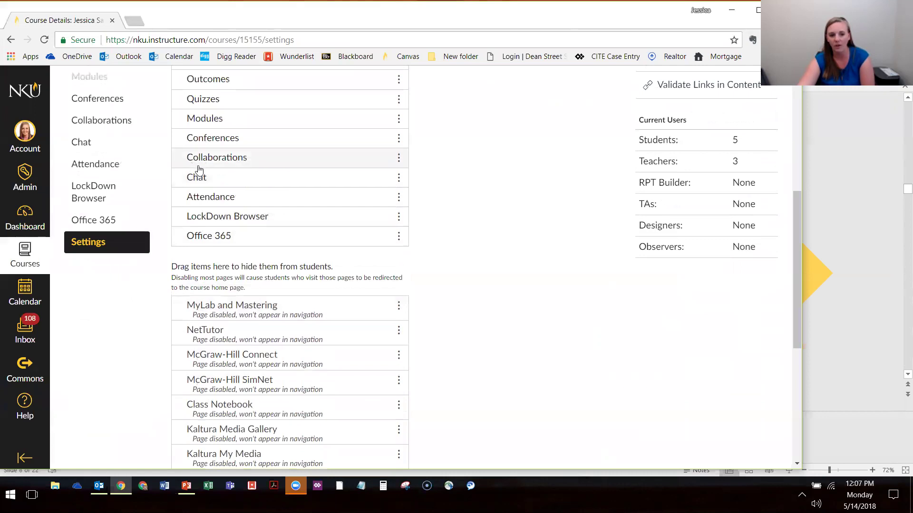
pyautogui.click(399, 180)
pyautogui.click(378, 231)
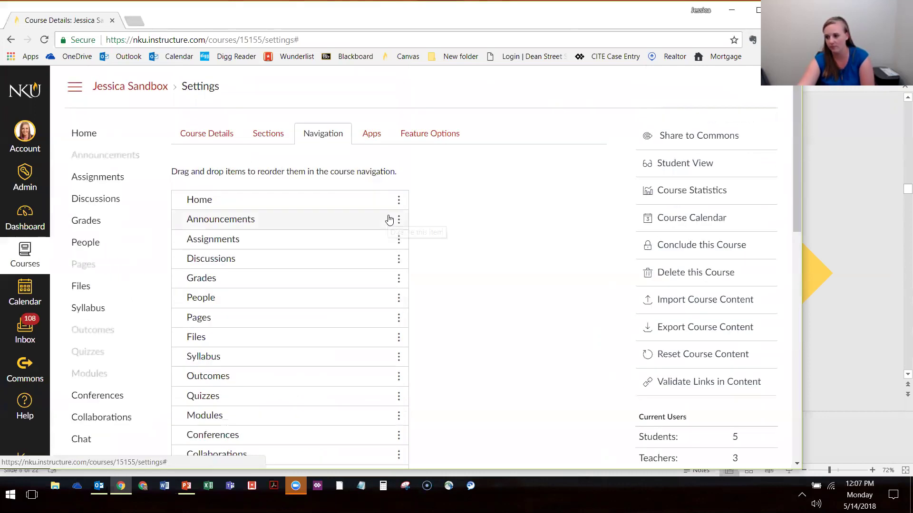
pyautogui.scroll(-12, 399, 233)
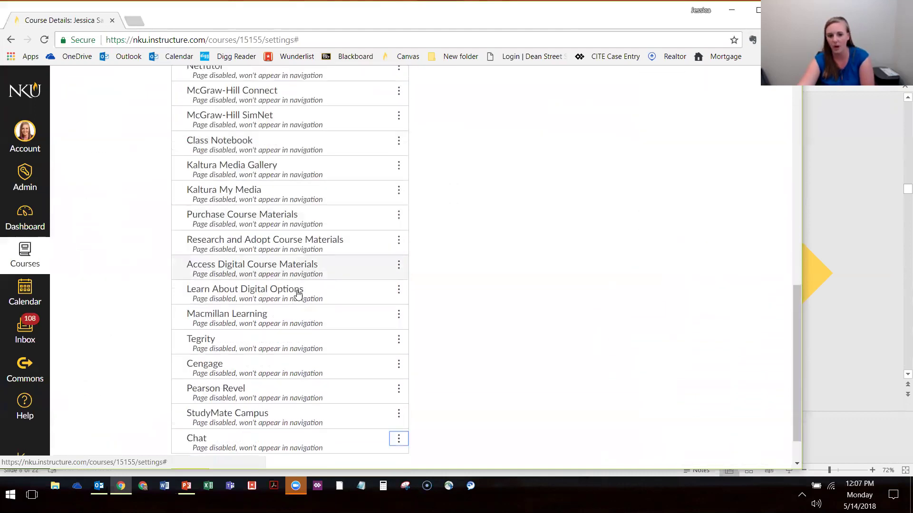
pyautogui.scroll(-1, 298, 294)
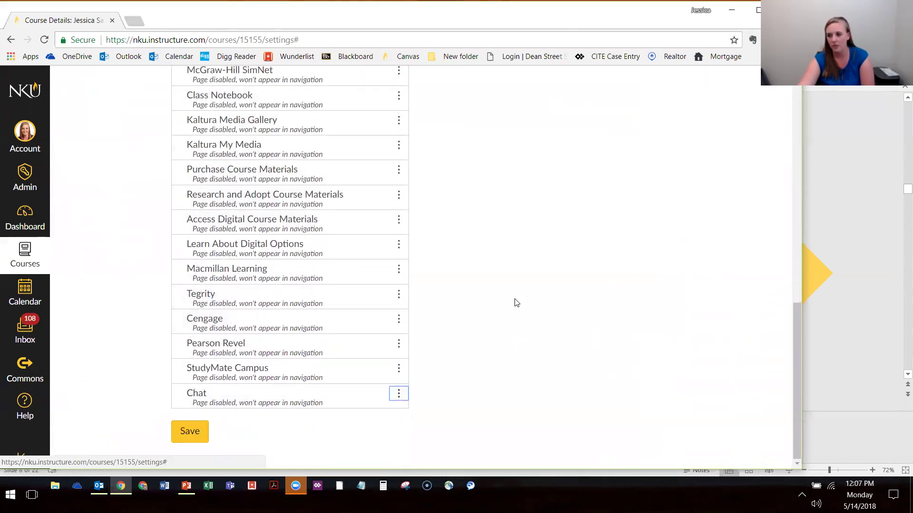
# Step: Reorder the enabled navigation items to start with Home, Announcements, Assignments, Modules, Grades, Quizzes, People, Syllabus, Discussions and Pages
pyautogui.scroll(10, 517, 302)
pyautogui.moveTo(242, 174); pyautogui.dragTo(285, 169)
pyautogui.moveTo(301, 285); pyautogui.dragTo(305, 220)
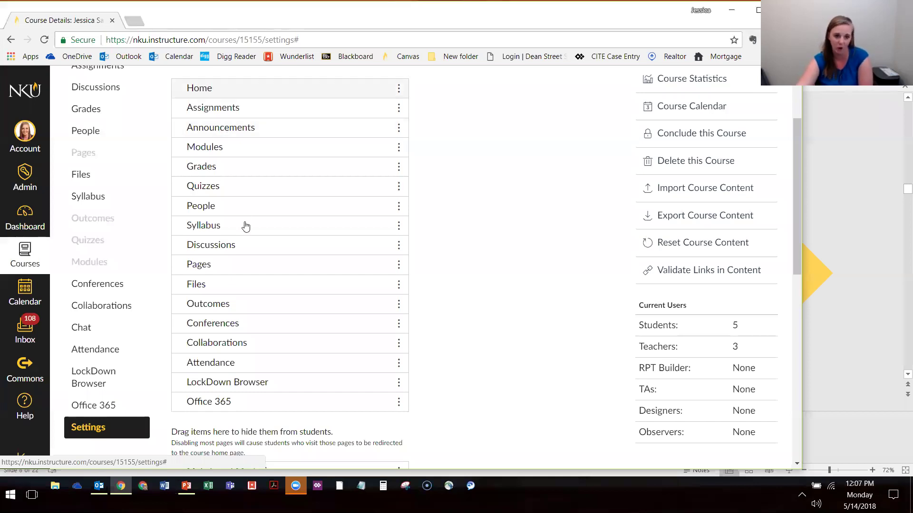
pyautogui.moveTo(243, 221); pyautogui.dragTo(249, 164)
pyautogui.scroll(-2, 247, 167)
pyautogui.scroll(3, 265, 187)
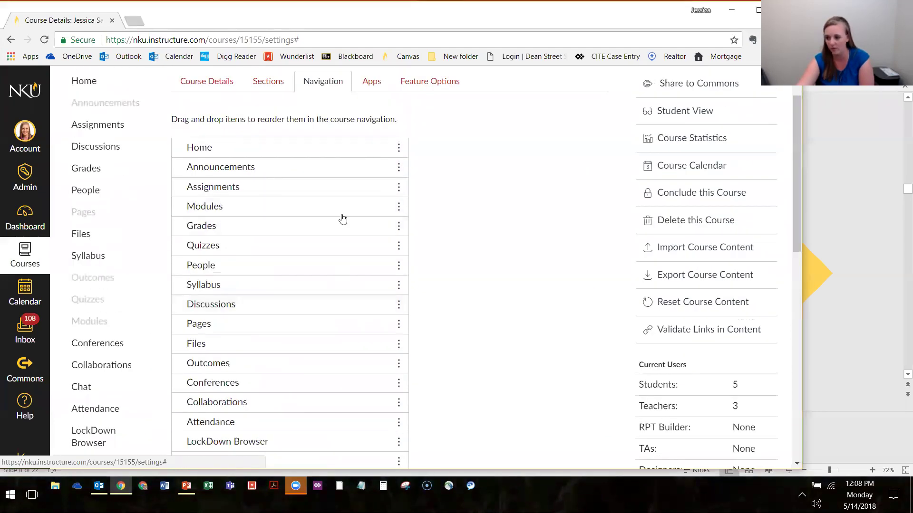
# Step: Hide Files, Outcomes, Conferences, Collaborations, Attendance, LockDown Browser and Office 365 from students in the course navigation
pyautogui.scroll(-5, 281, 232)
pyautogui.moveTo(266, 228); pyautogui.dragTo(290, 285)
pyautogui.moveTo(227, 204); pyautogui.dragTo(238, 257)
pyautogui.moveTo(212, 142); pyautogui.dragTo(240, 224)
pyautogui.moveTo(208, 125); pyautogui.dragTo(240, 238)
pyautogui.moveTo(196, 106); pyautogui.dragTo(267, 218)
# Step: Enable Kaltura My Media in the course navigation by placing it between People and Syllabus
pyautogui.scroll(-4, 267, 219)
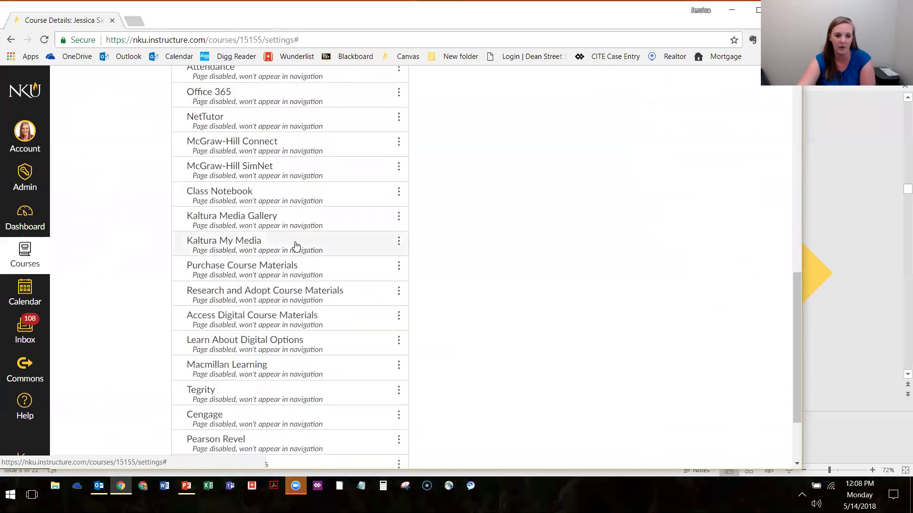
pyautogui.moveTo(263, 257); pyautogui.dragTo(338, 172)
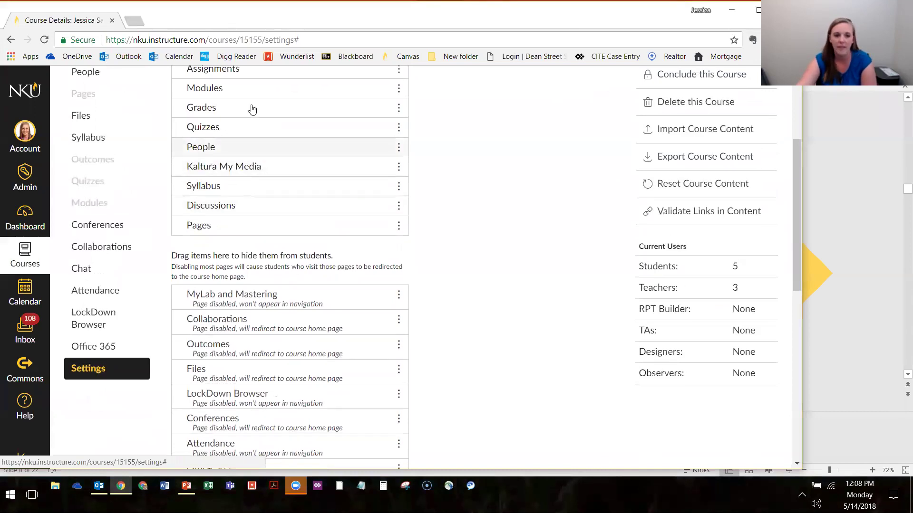
# Step: Save the rearranged course navigation after checking the enabled and hidden items
pyautogui.scroll(1, 252, 106)
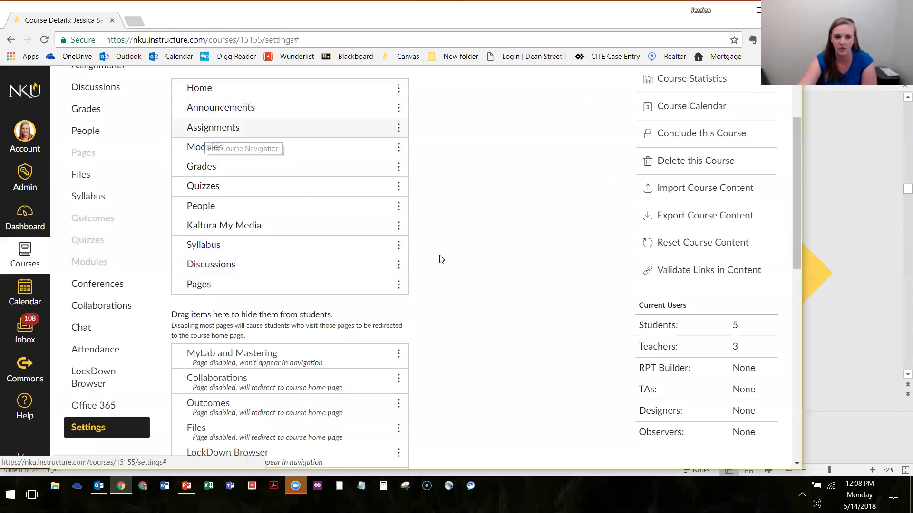
pyautogui.scroll(-9, 205, 428)
pyautogui.scroll(-1, 198, 457)
pyautogui.click(196, 433)
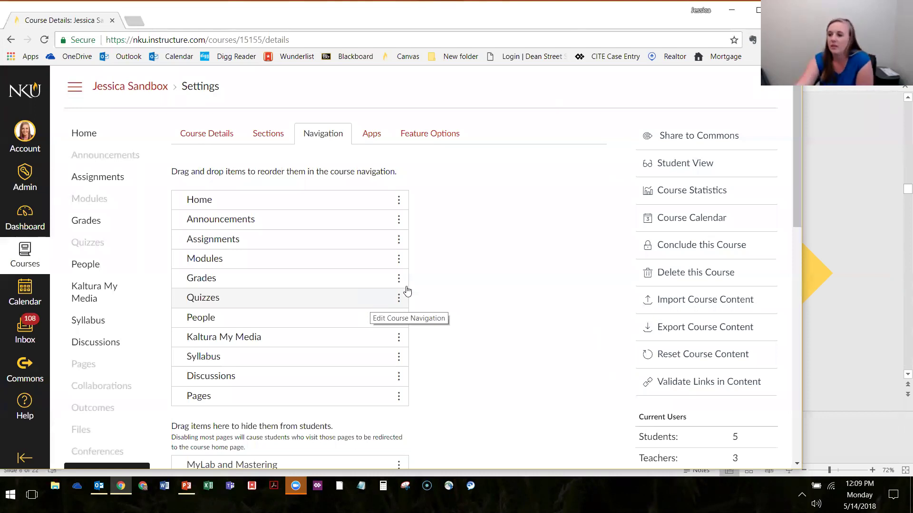
# Step: Browse the external apps available for the course in the course settings
pyautogui.click(364, 134)
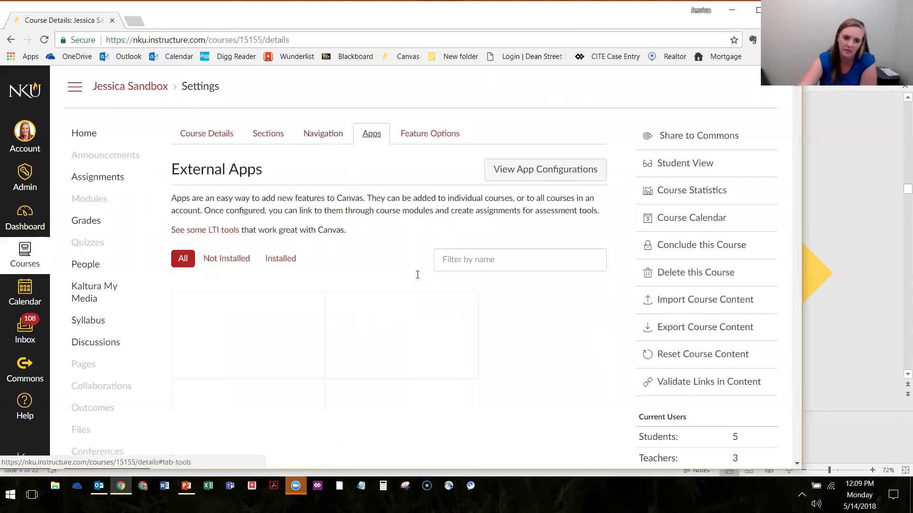
pyautogui.scroll(-8, 560, 295)
pyautogui.scroll(8, 295, 202)
# Step: Review the course's feature options, pointing out the Quizzes.Next beta feature
pyautogui.click(428, 135)
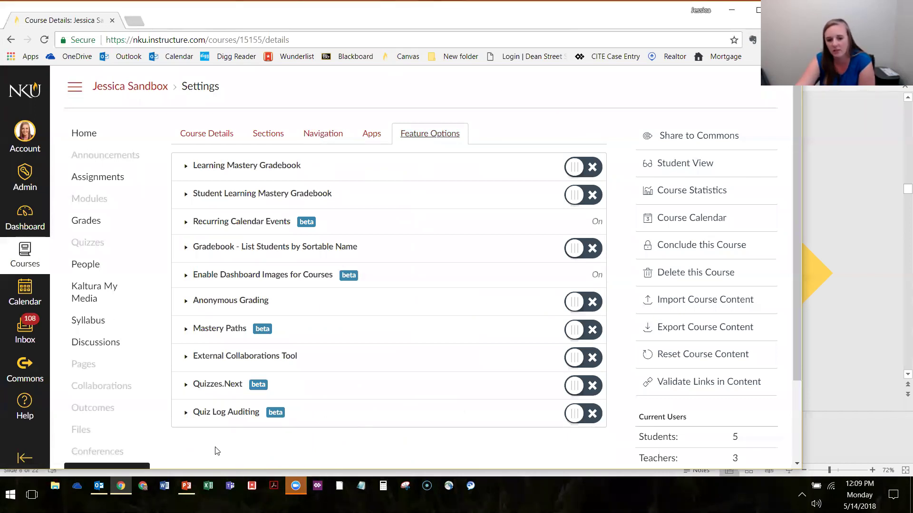
pyautogui.moveTo(193, 386); pyautogui.dragTo(241, 383)
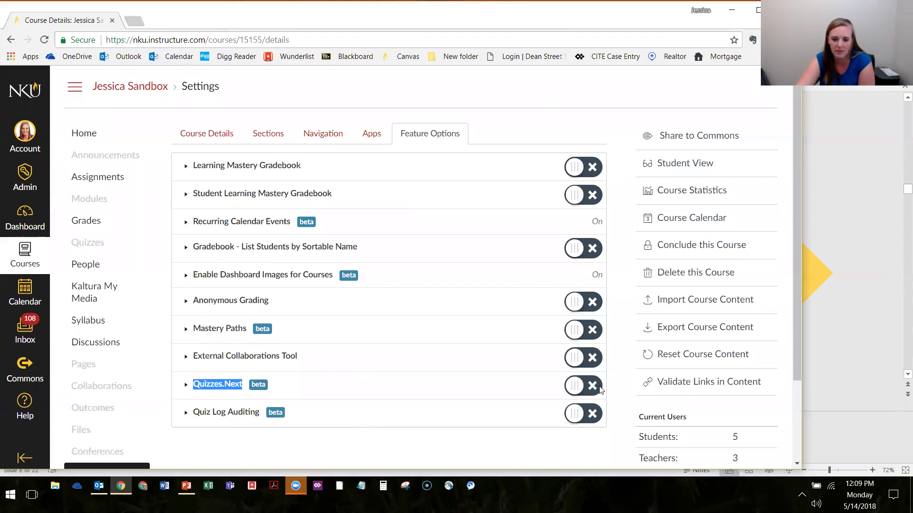
pyautogui.click(212, 447)
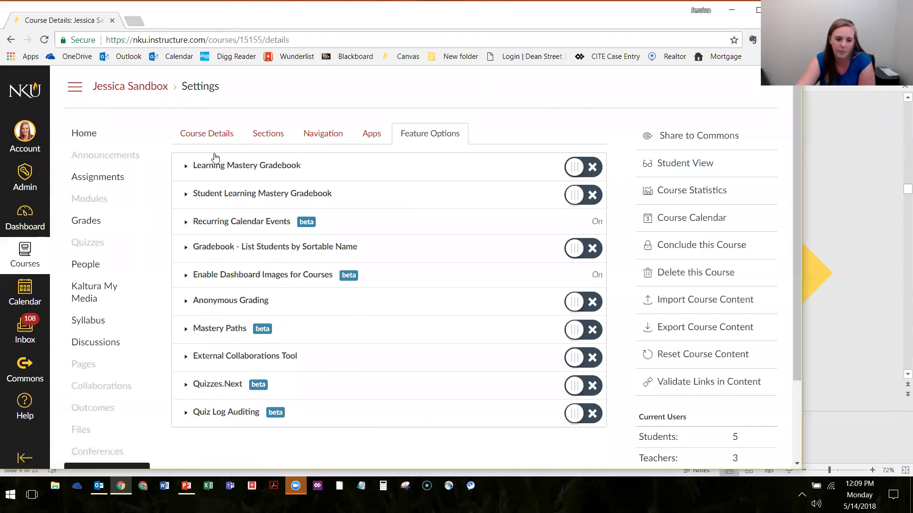
pyautogui.click(378, 136)
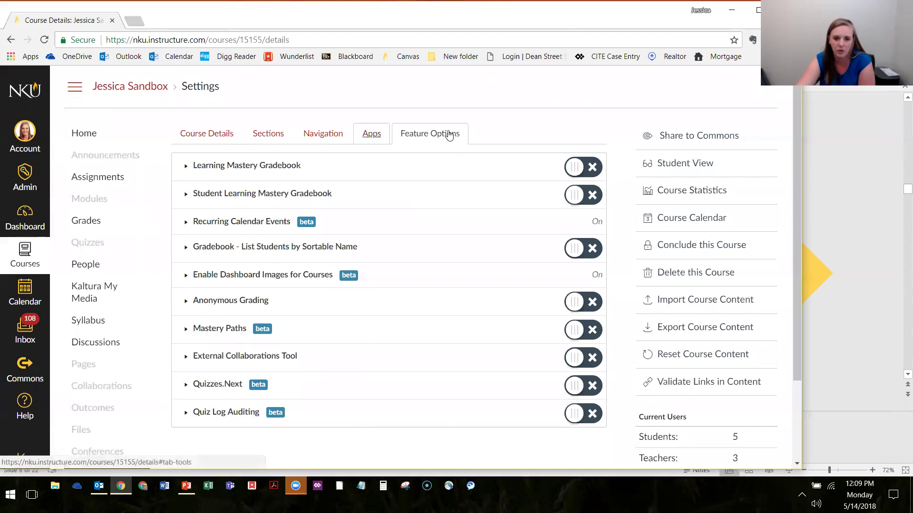
pyautogui.click(334, 136)
pyautogui.click(436, 135)
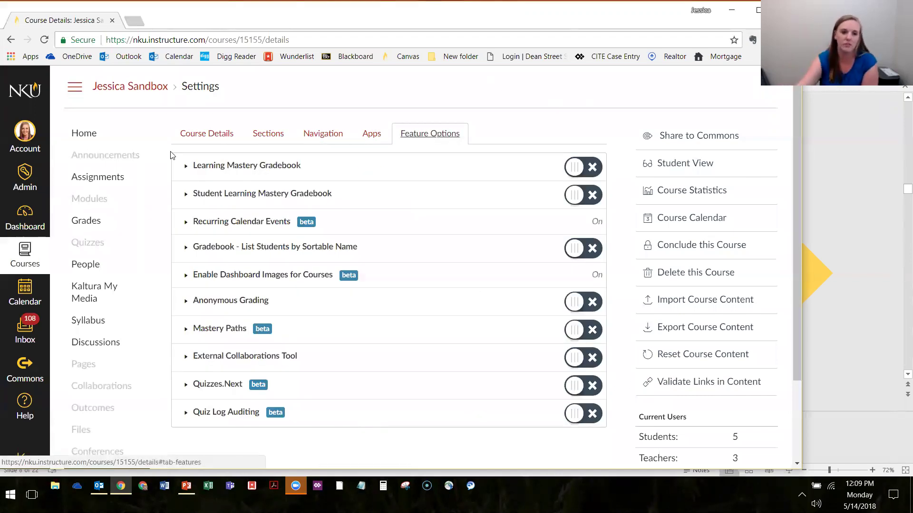
# Step: Look through the enabled and hidden items in the saved course navigation settings
pyautogui.click(322, 134)
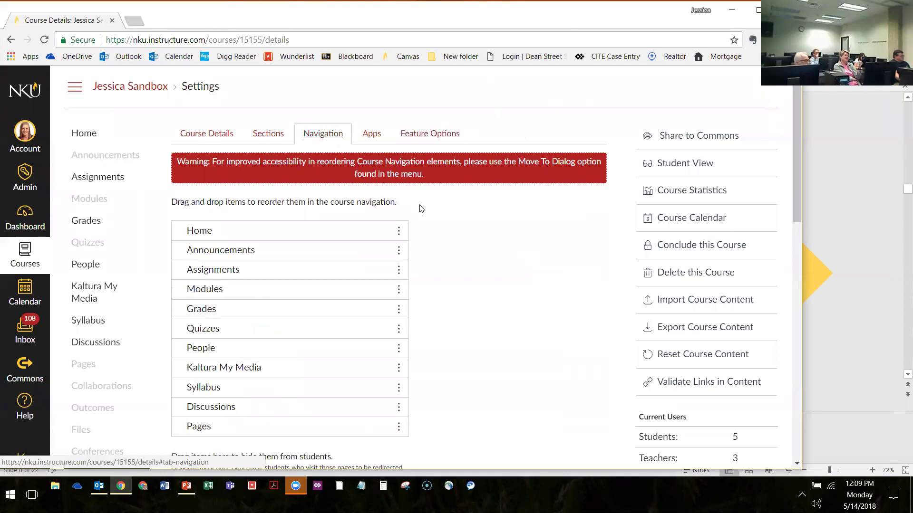
pyautogui.scroll(-15, 420, 205)
pyautogui.scroll(15, 496, 223)
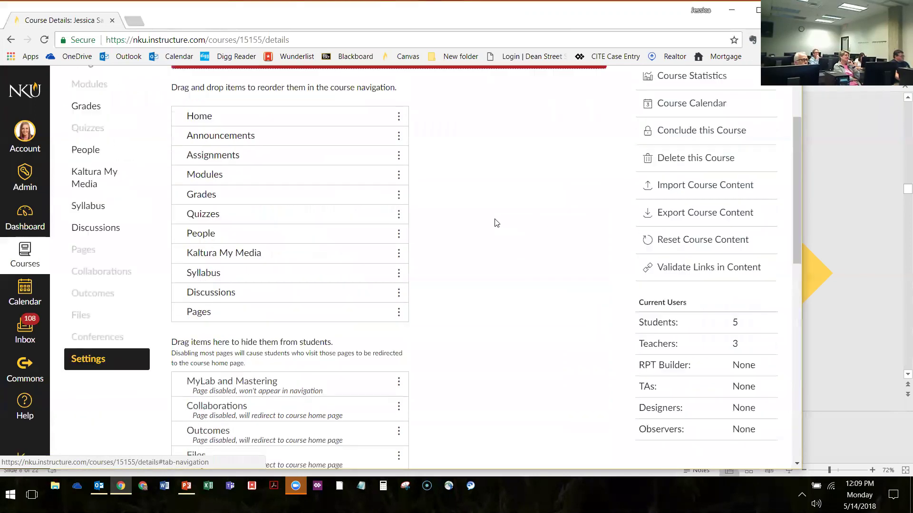
# Step: Search the external apps for "iclicker" and clear the name filter
pyautogui.click(371, 137)
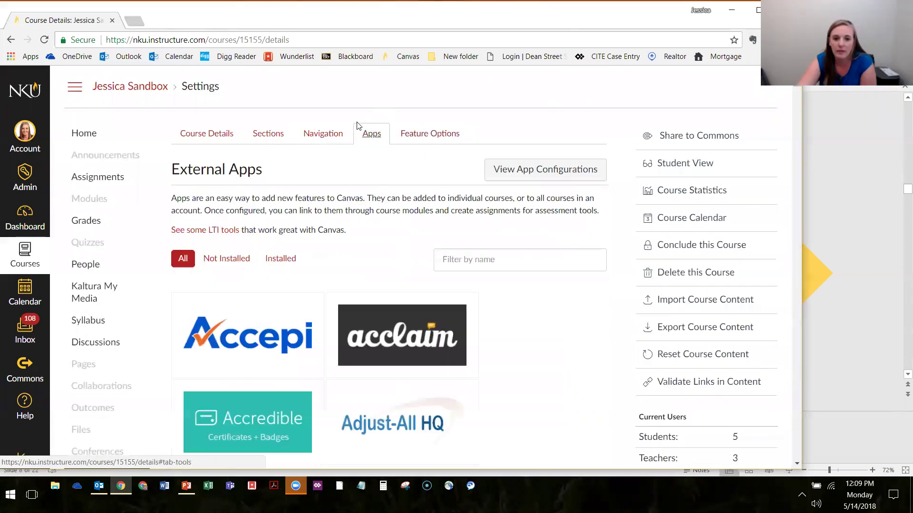
pyautogui.click(490, 262)
pyautogui.write('iclicker')
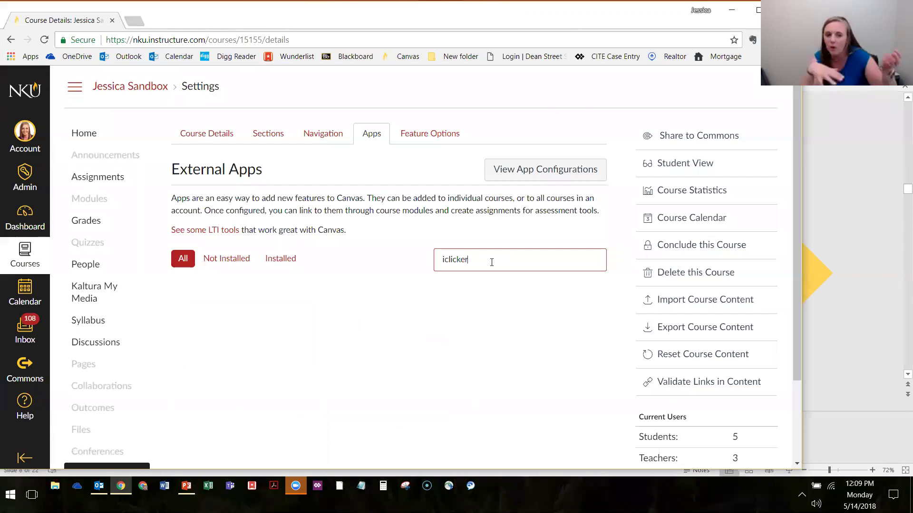
pyautogui.doubleClick(463, 259)
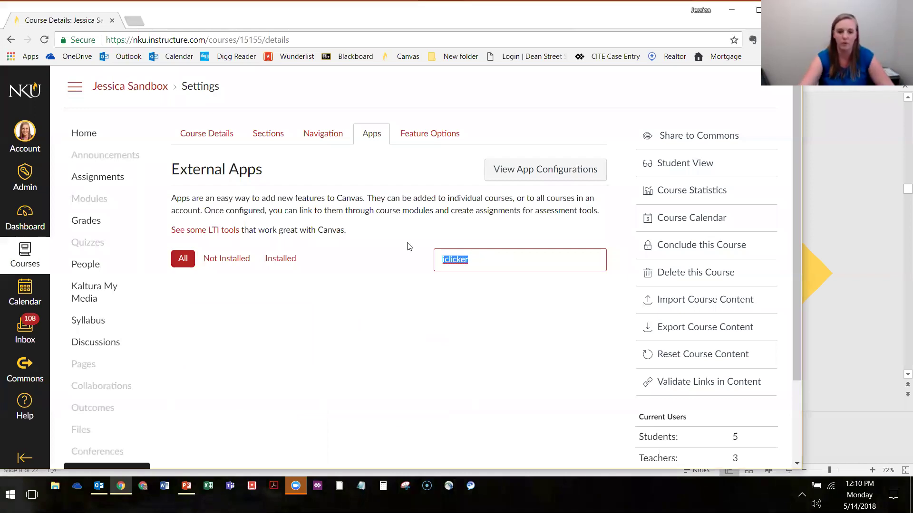
pyautogui.press('BackSpace')
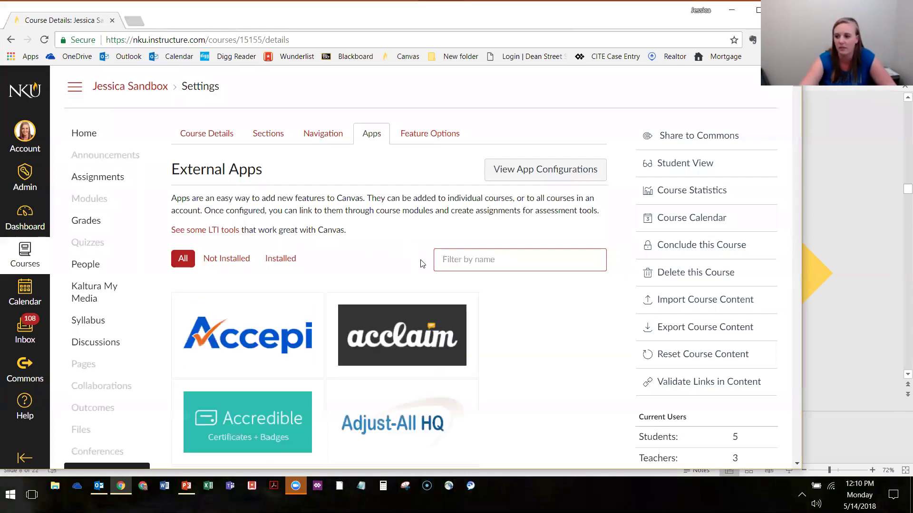
# Step: Compare the tools hidden from the course navigation with the apps in the external apps catalog
pyautogui.click(322, 133)
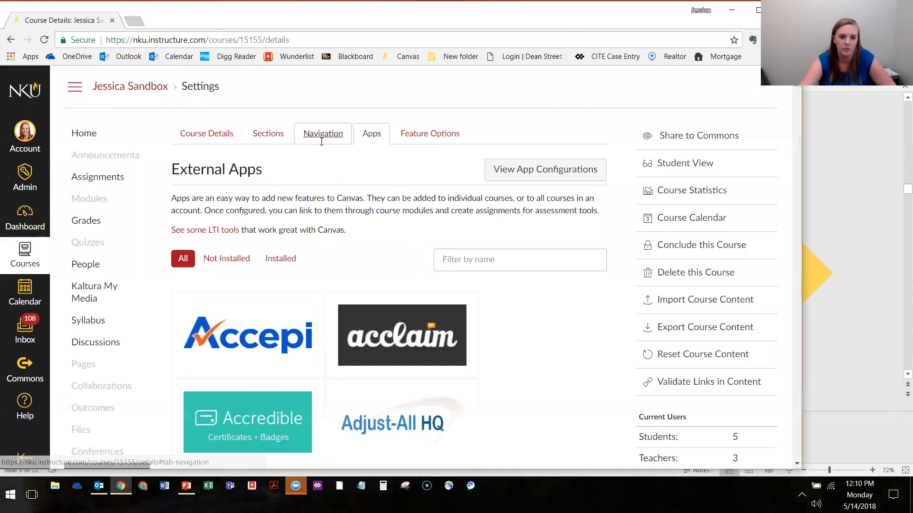
pyautogui.scroll(-20, 525, 295)
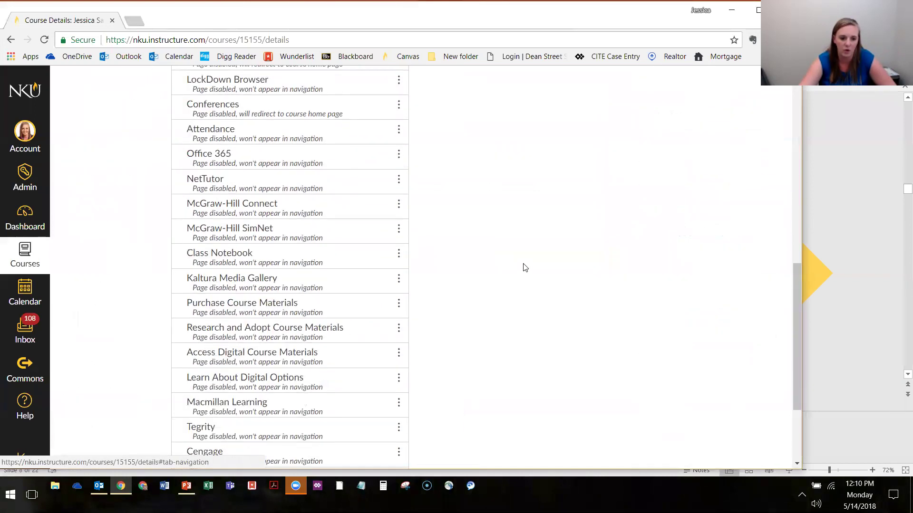
pyautogui.scroll(20, 465, 320)
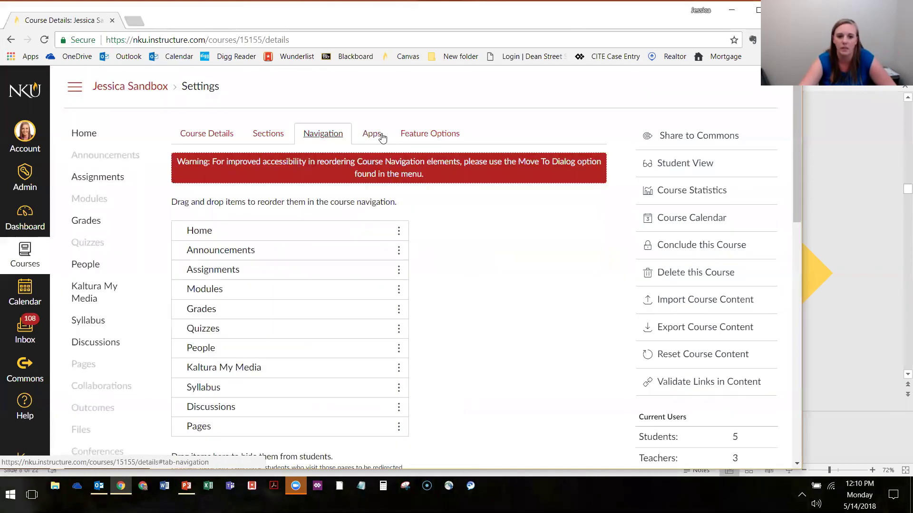
pyautogui.click(377, 136)
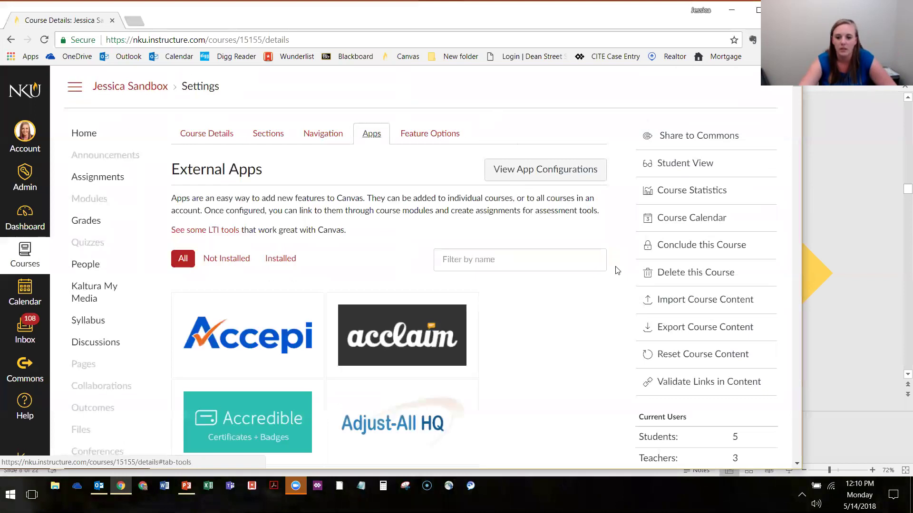
pyautogui.scroll(-6, 601, 346)
pyautogui.scroll(6, 602, 346)
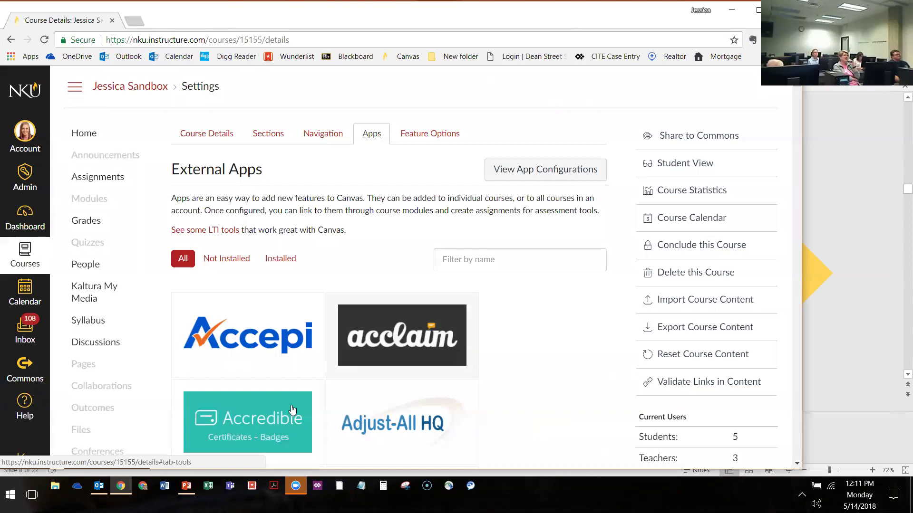
# Step: Open the full list of all courses
pyautogui.click(29, 255)
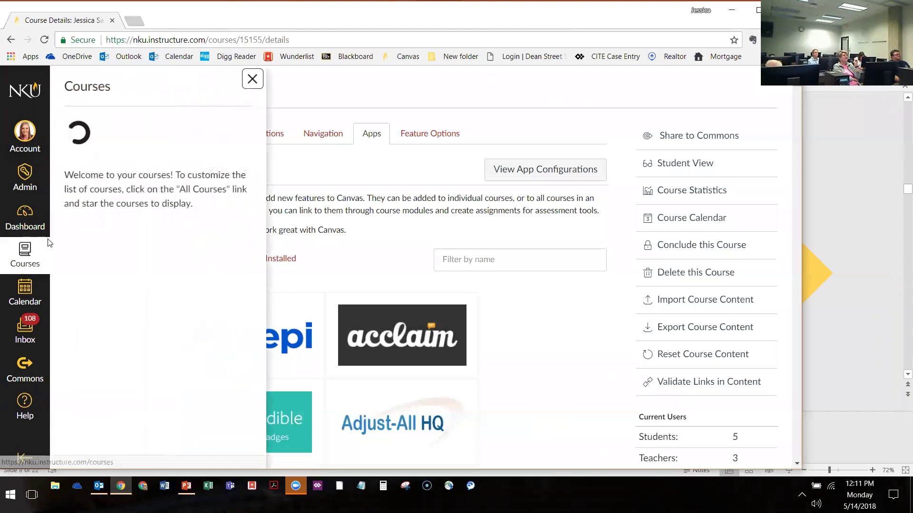
pyautogui.scroll(-3, 95, 432)
pyautogui.scroll(-5, 95, 432)
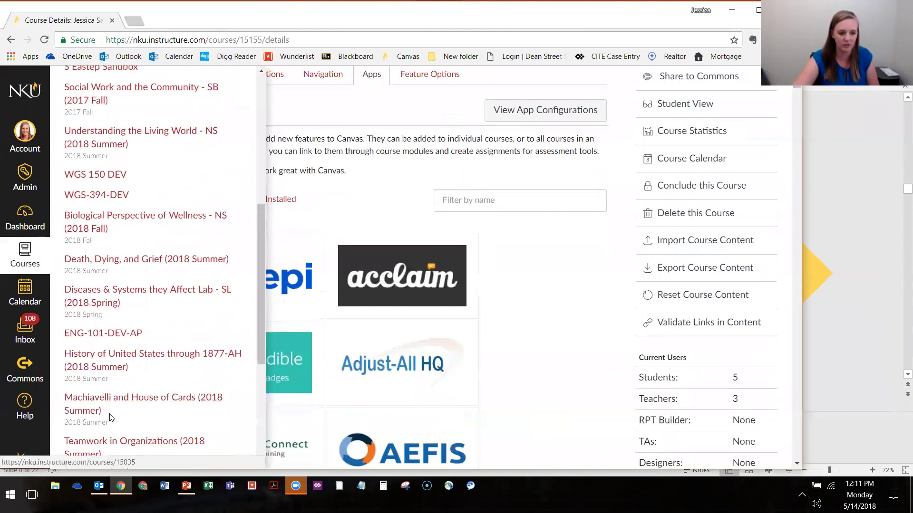
pyautogui.click(85, 370)
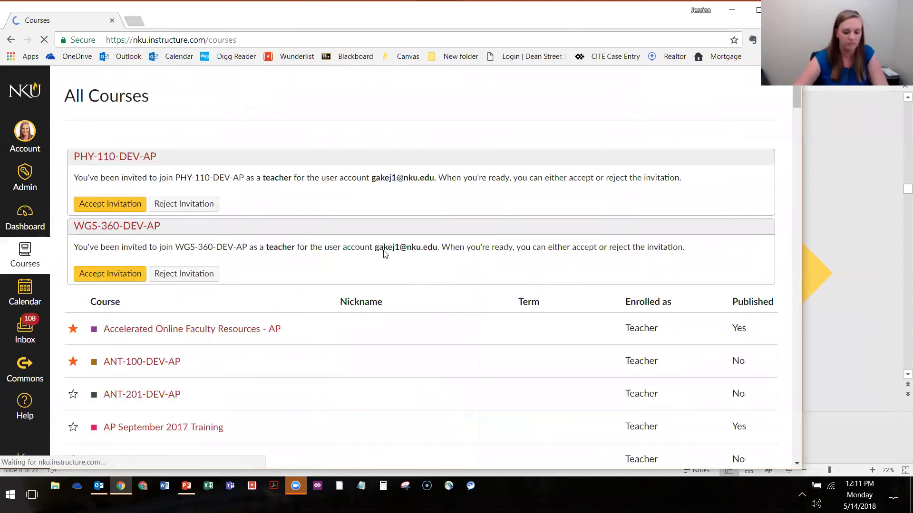
# Step: Find "demo" on the All Courses page and open BIO-209-DEMO in a new browser tab
pyautogui.hotkey('ctrl', 'f')
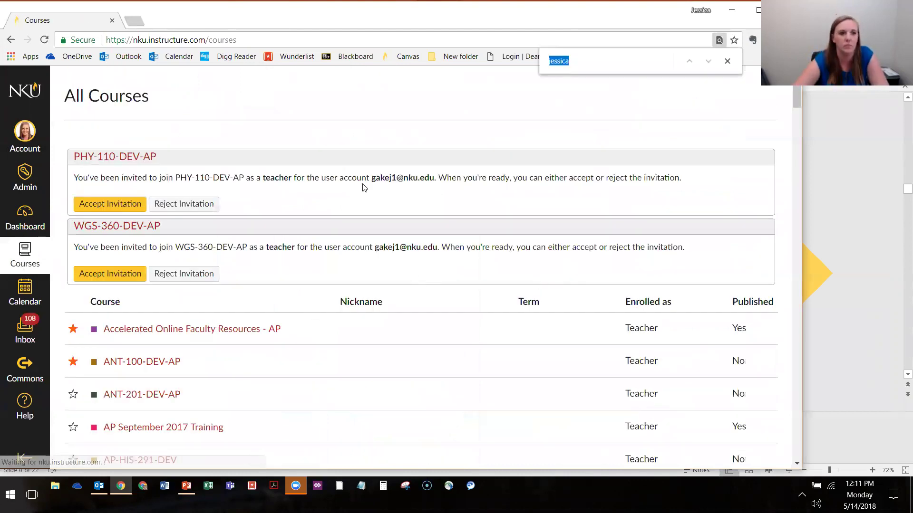
pyautogui.write('demo')
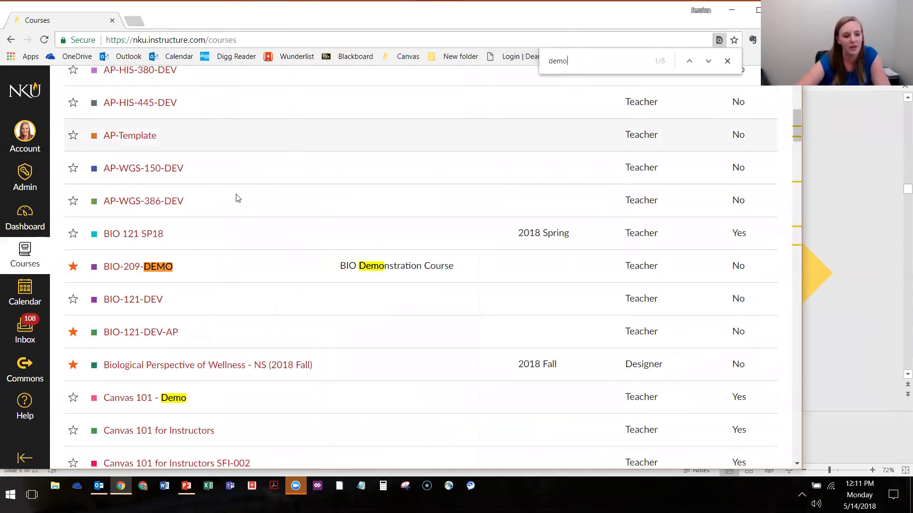
pyautogui.rightClick(149, 267)
pyautogui.click(204, 274)
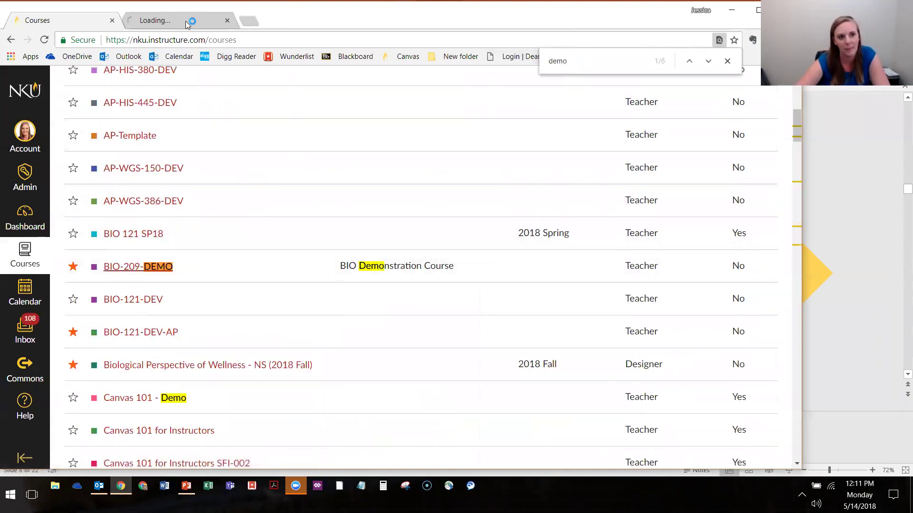
pyautogui.hotkey('ctrl', 'Tab')
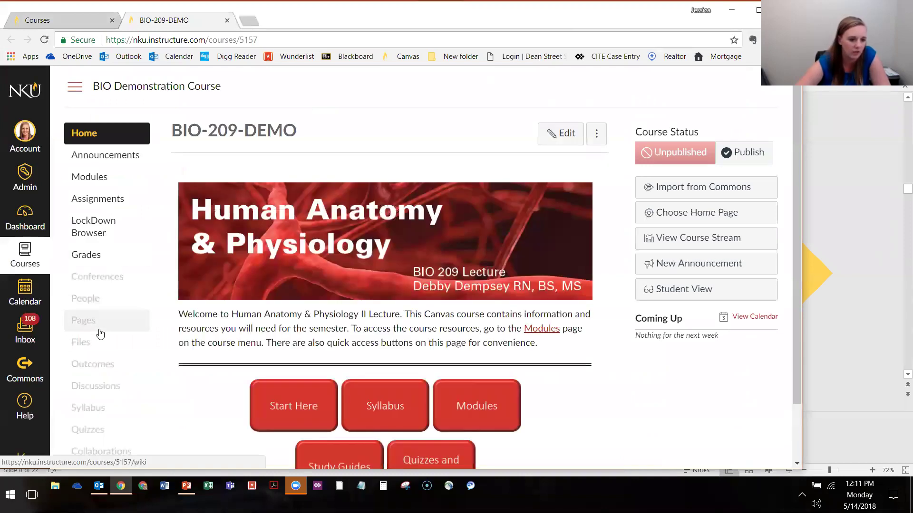
# Step: Add a person by login ID as a Student in the BIO-209-DEMO section and return to the course home page
pyautogui.click(88, 298)
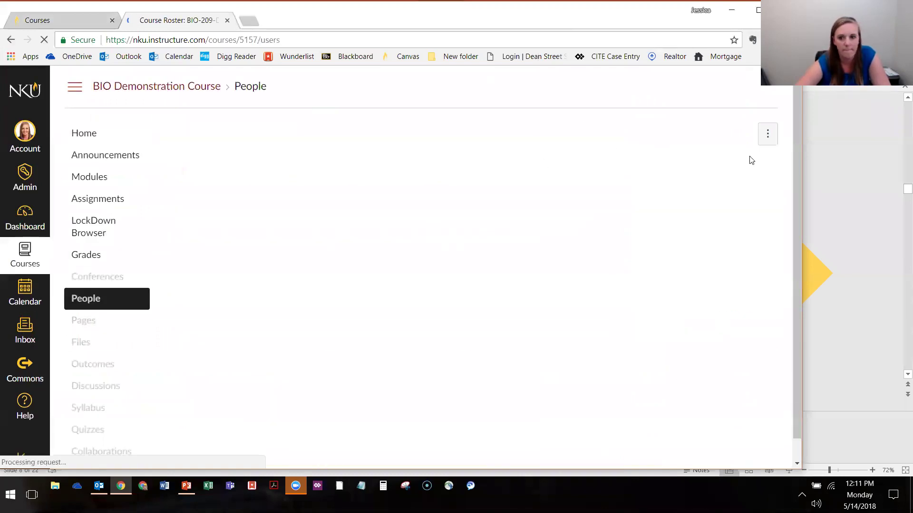
pyautogui.click(276, 178)
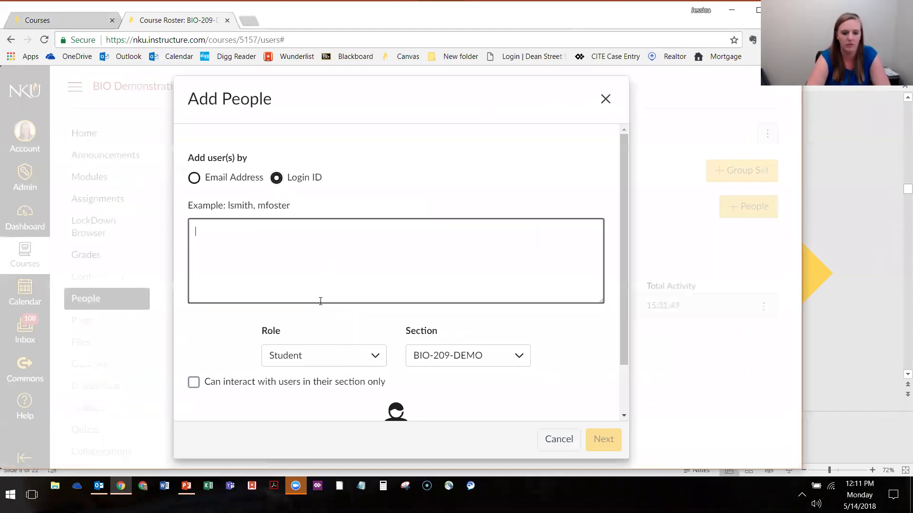
pyautogui.write('godhard')
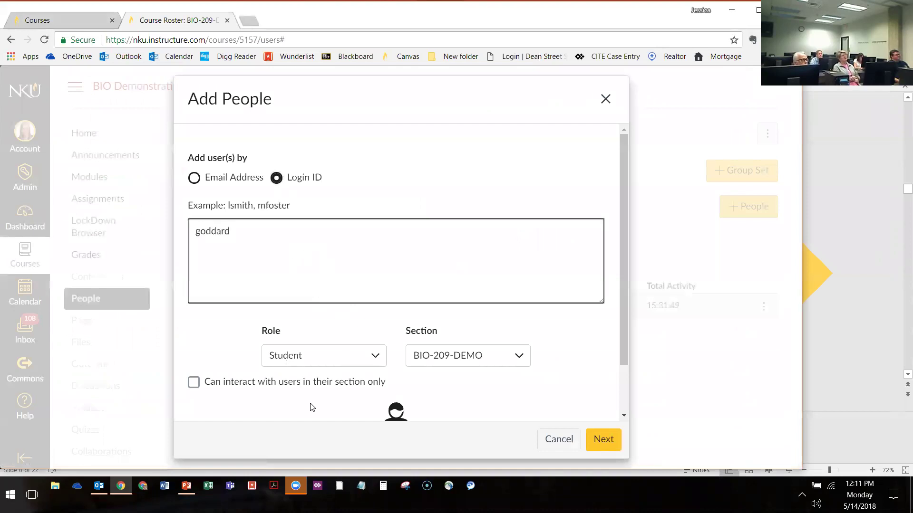
pyautogui.scroll(-2, 574, 377)
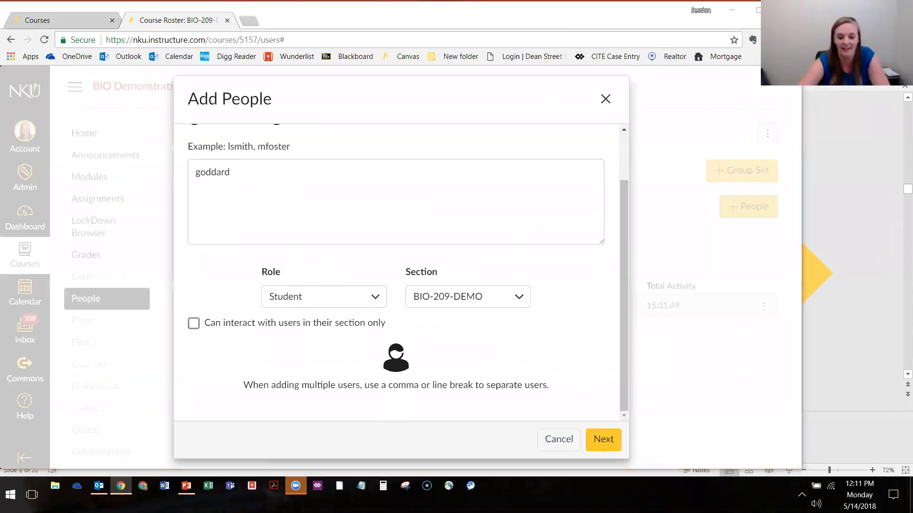
pyautogui.click(600, 435)
pyautogui.click(601, 350)
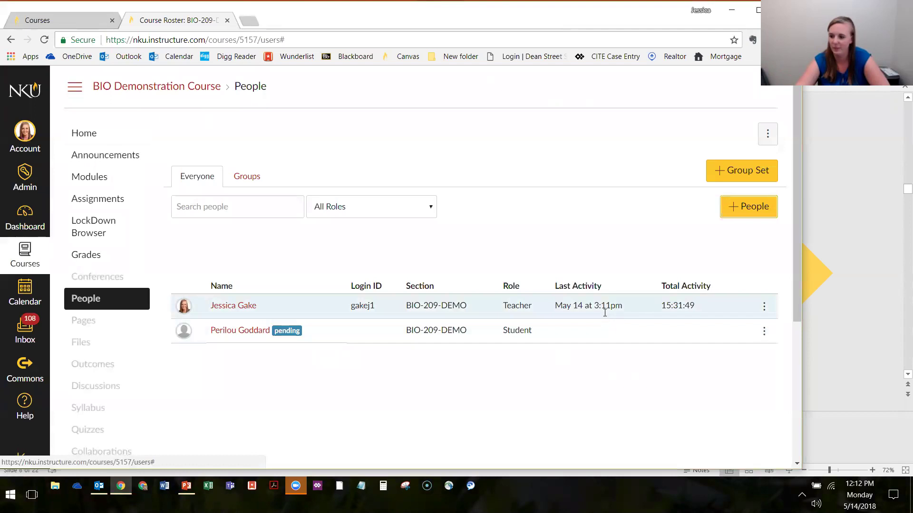
pyautogui.click(125, 133)
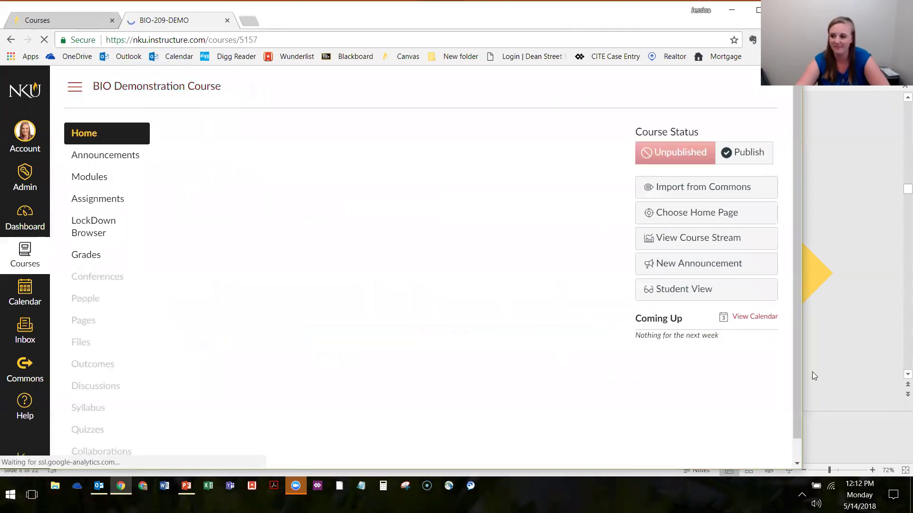